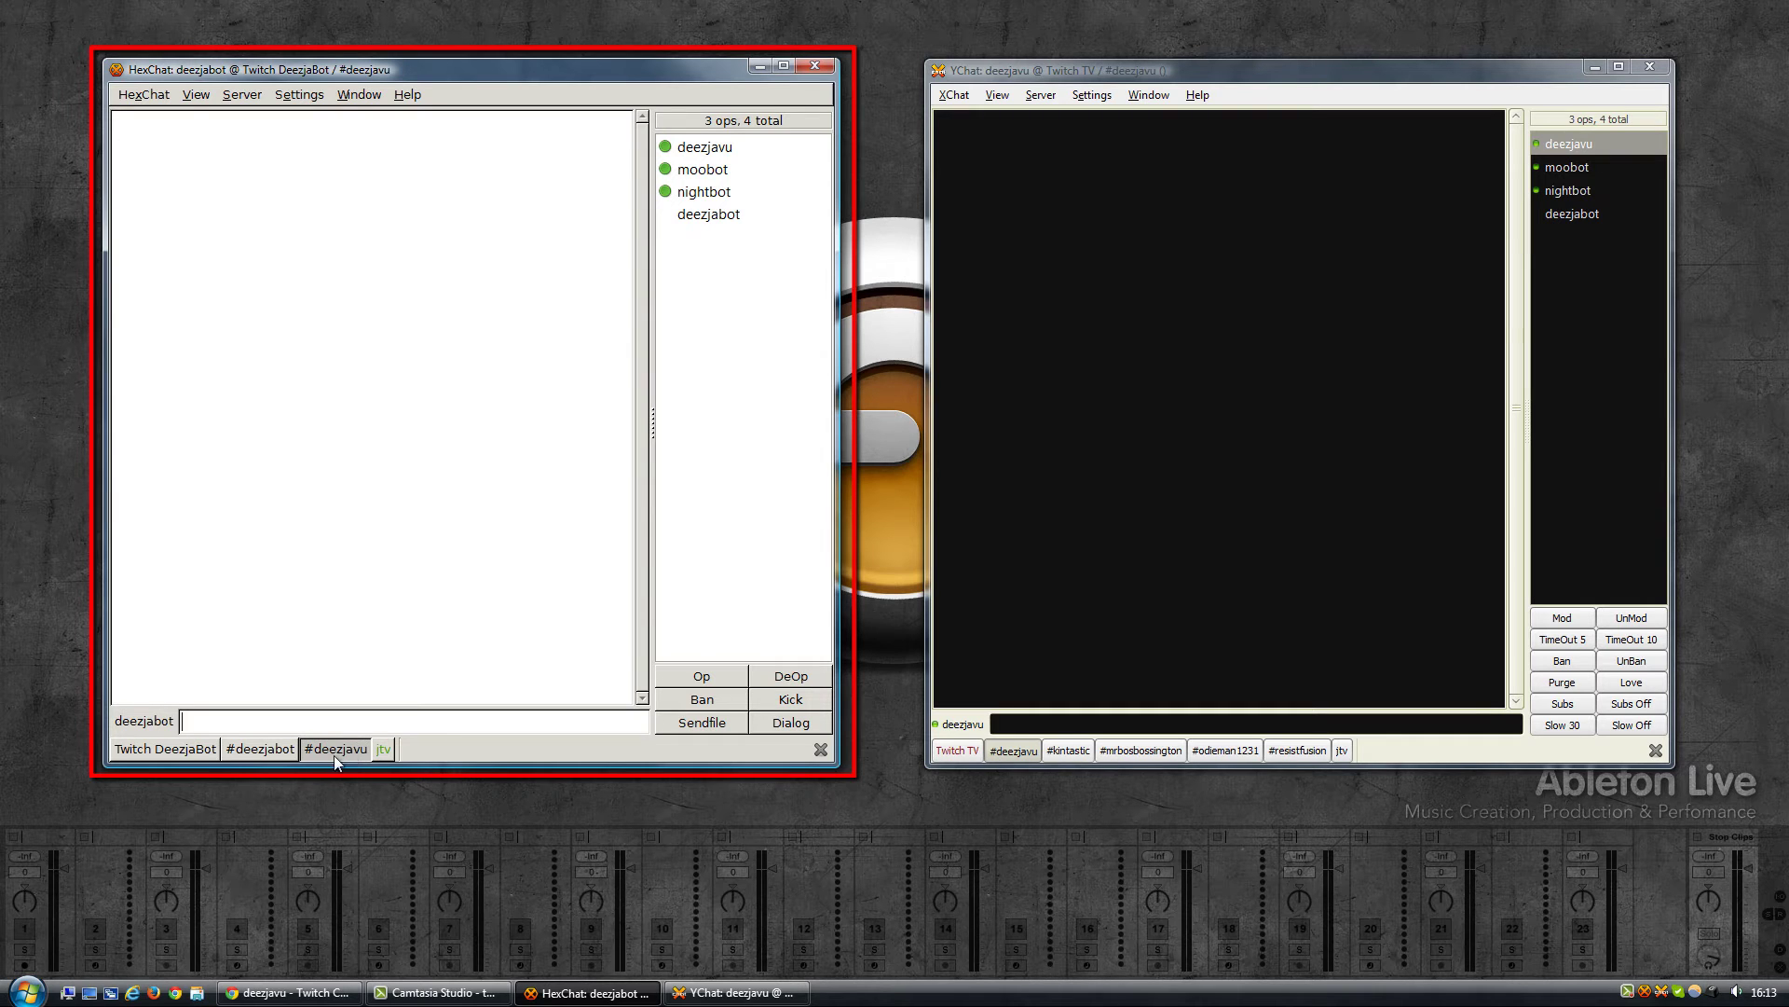
View the #deezjabot channel in HexChat, return to #deezjavu, and switch to the #deezjavu channel in YChat
left_click(266, 750)
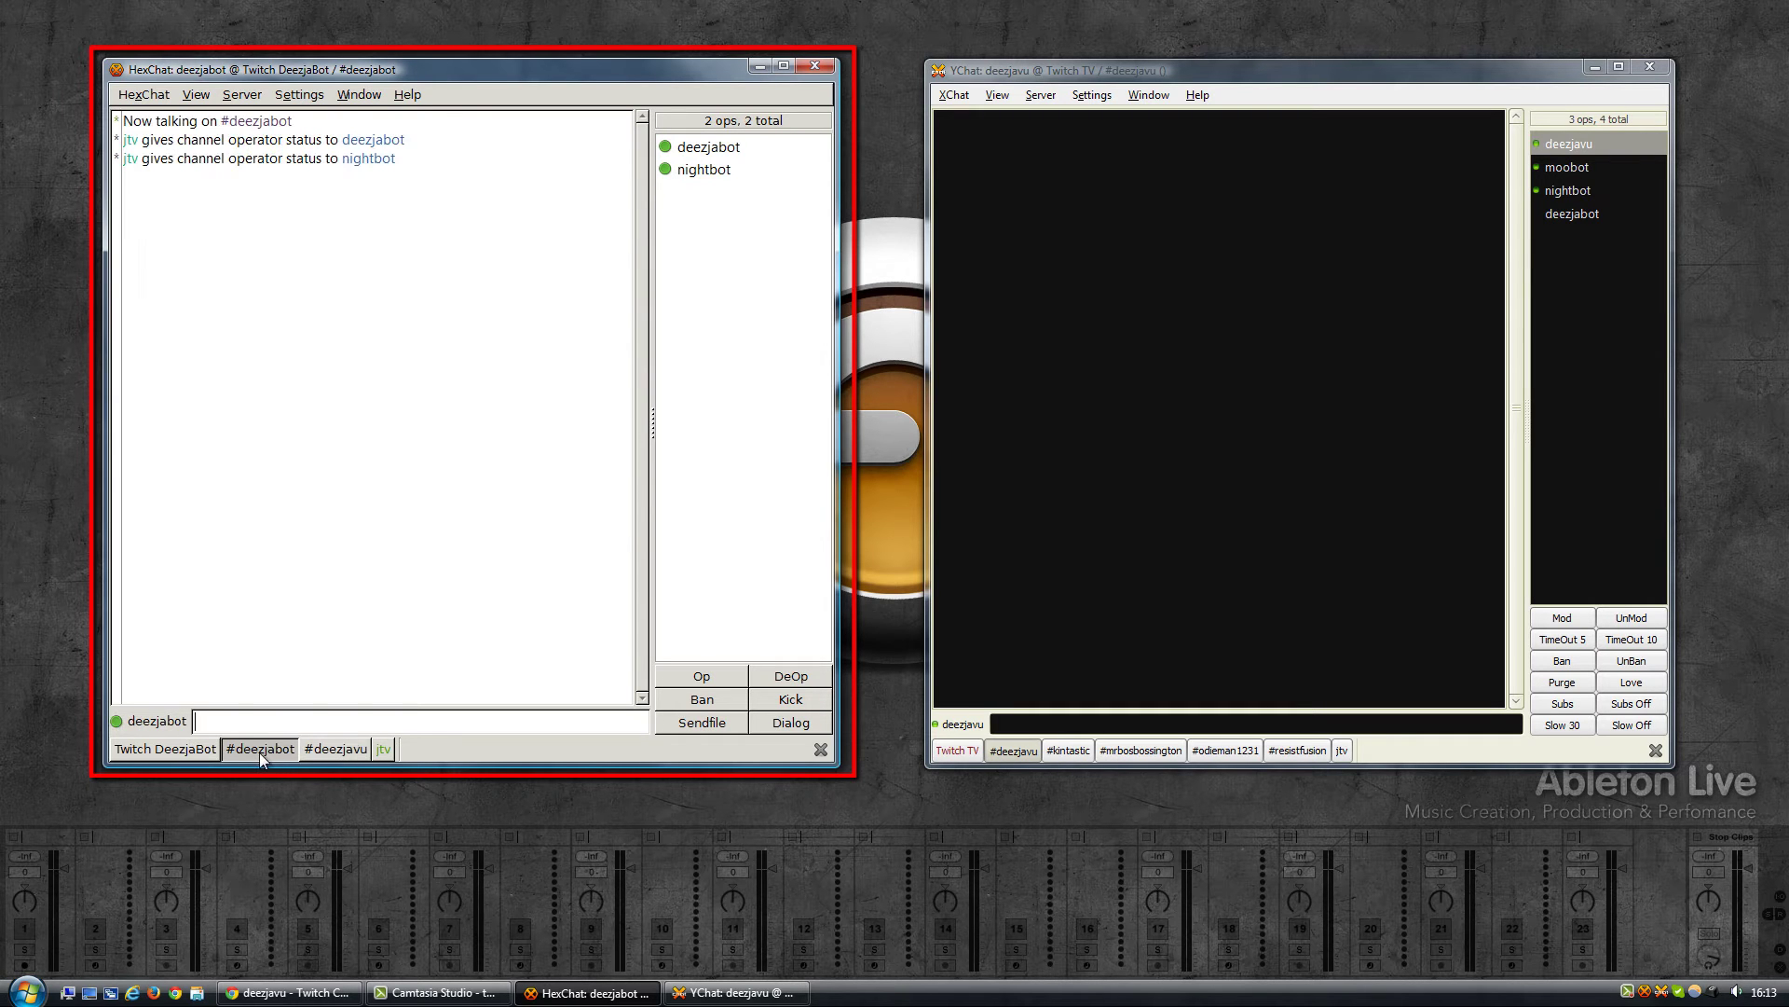
left_click(319, 752)
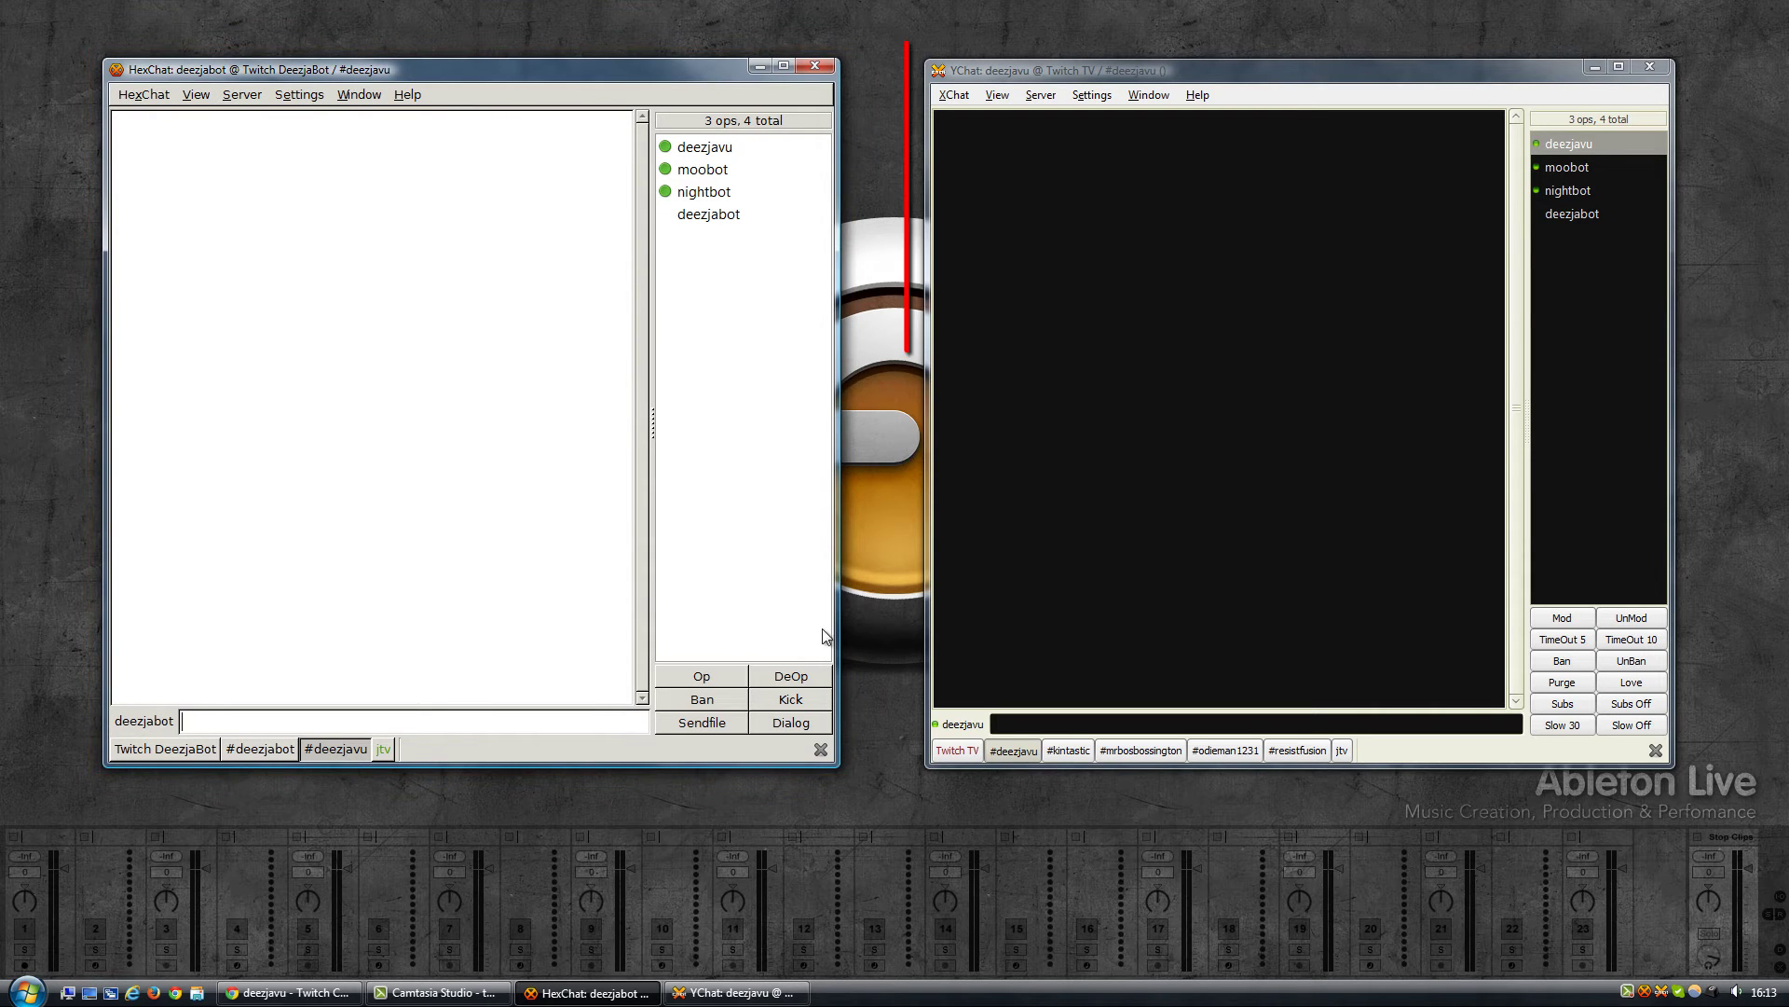
left_click(1065, 575)
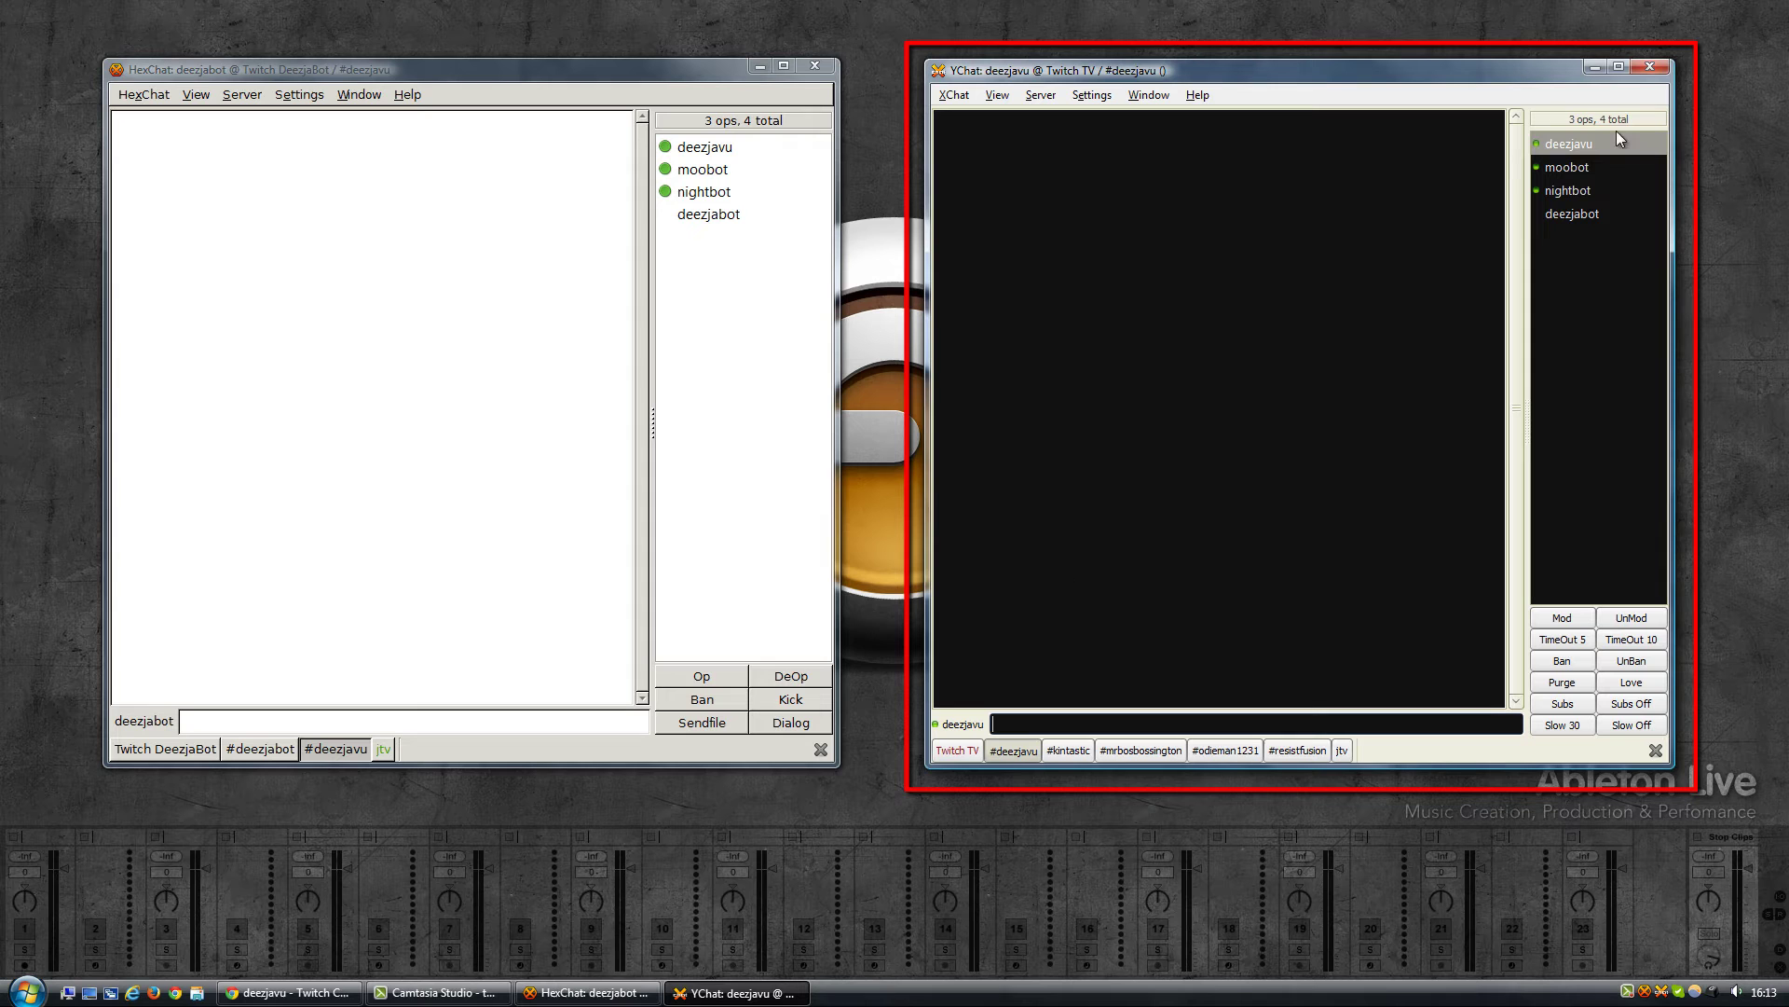
left_click(1014, 755)
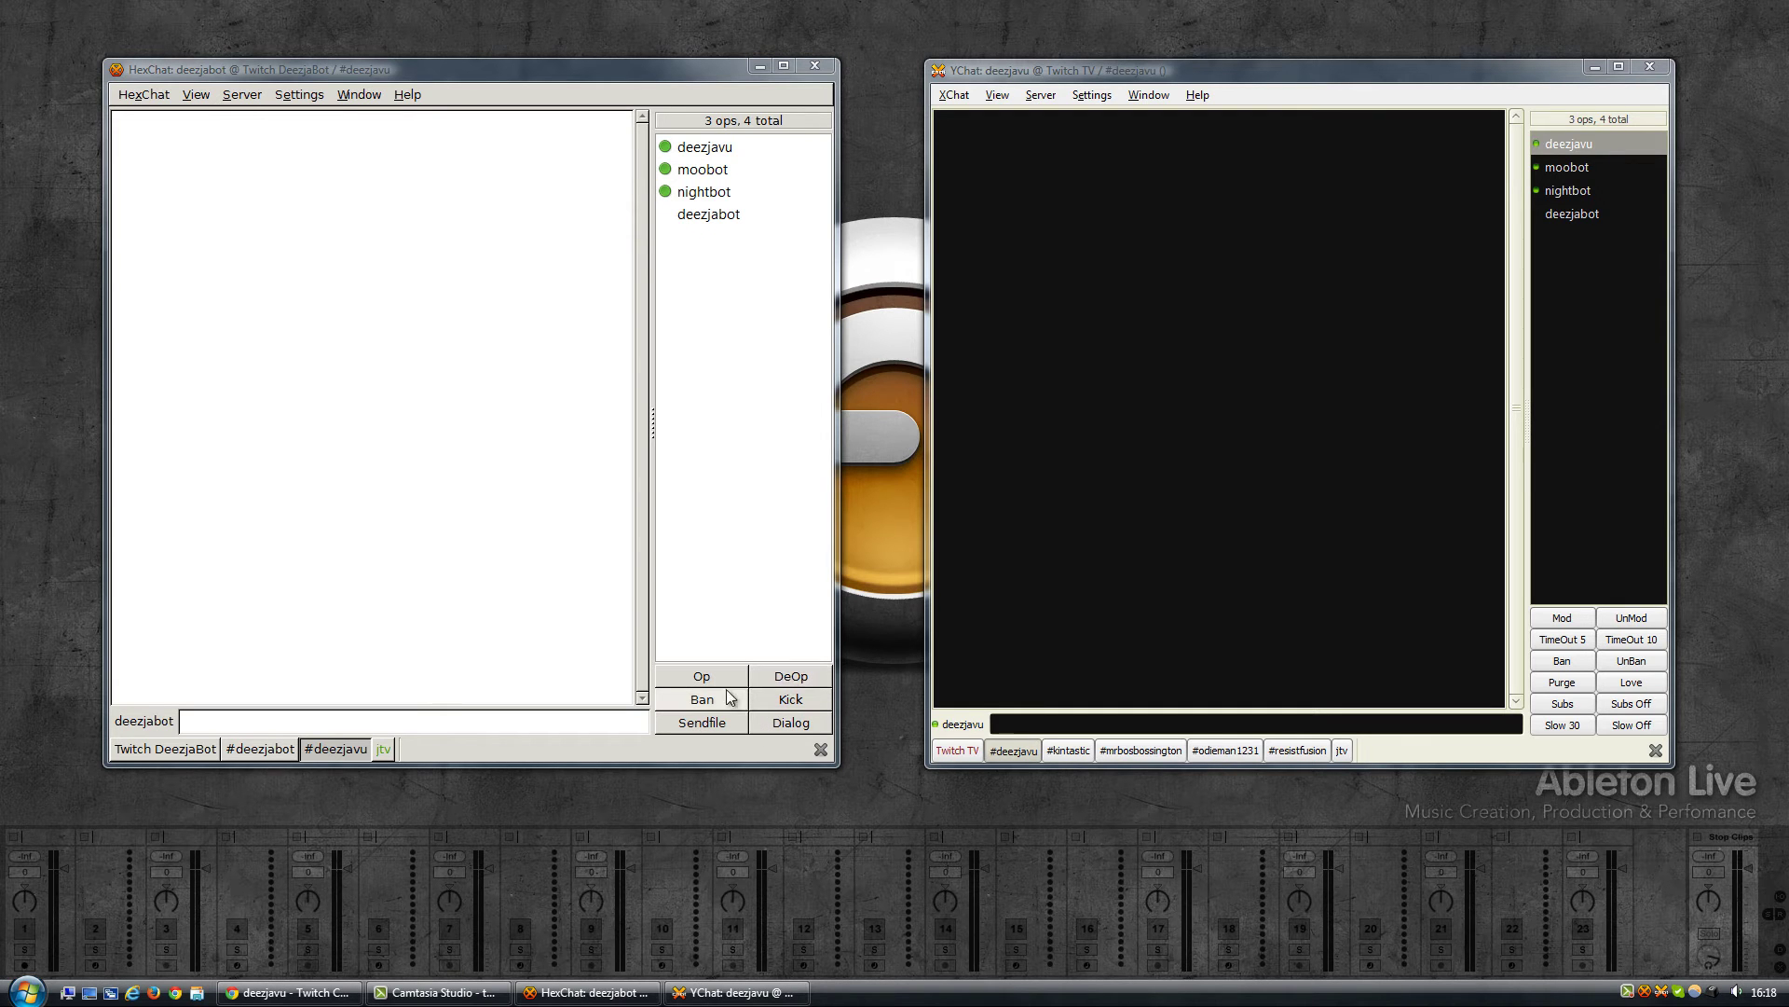
Hide the userlist buttons in HexChat and show them again
left_click(197, 94)
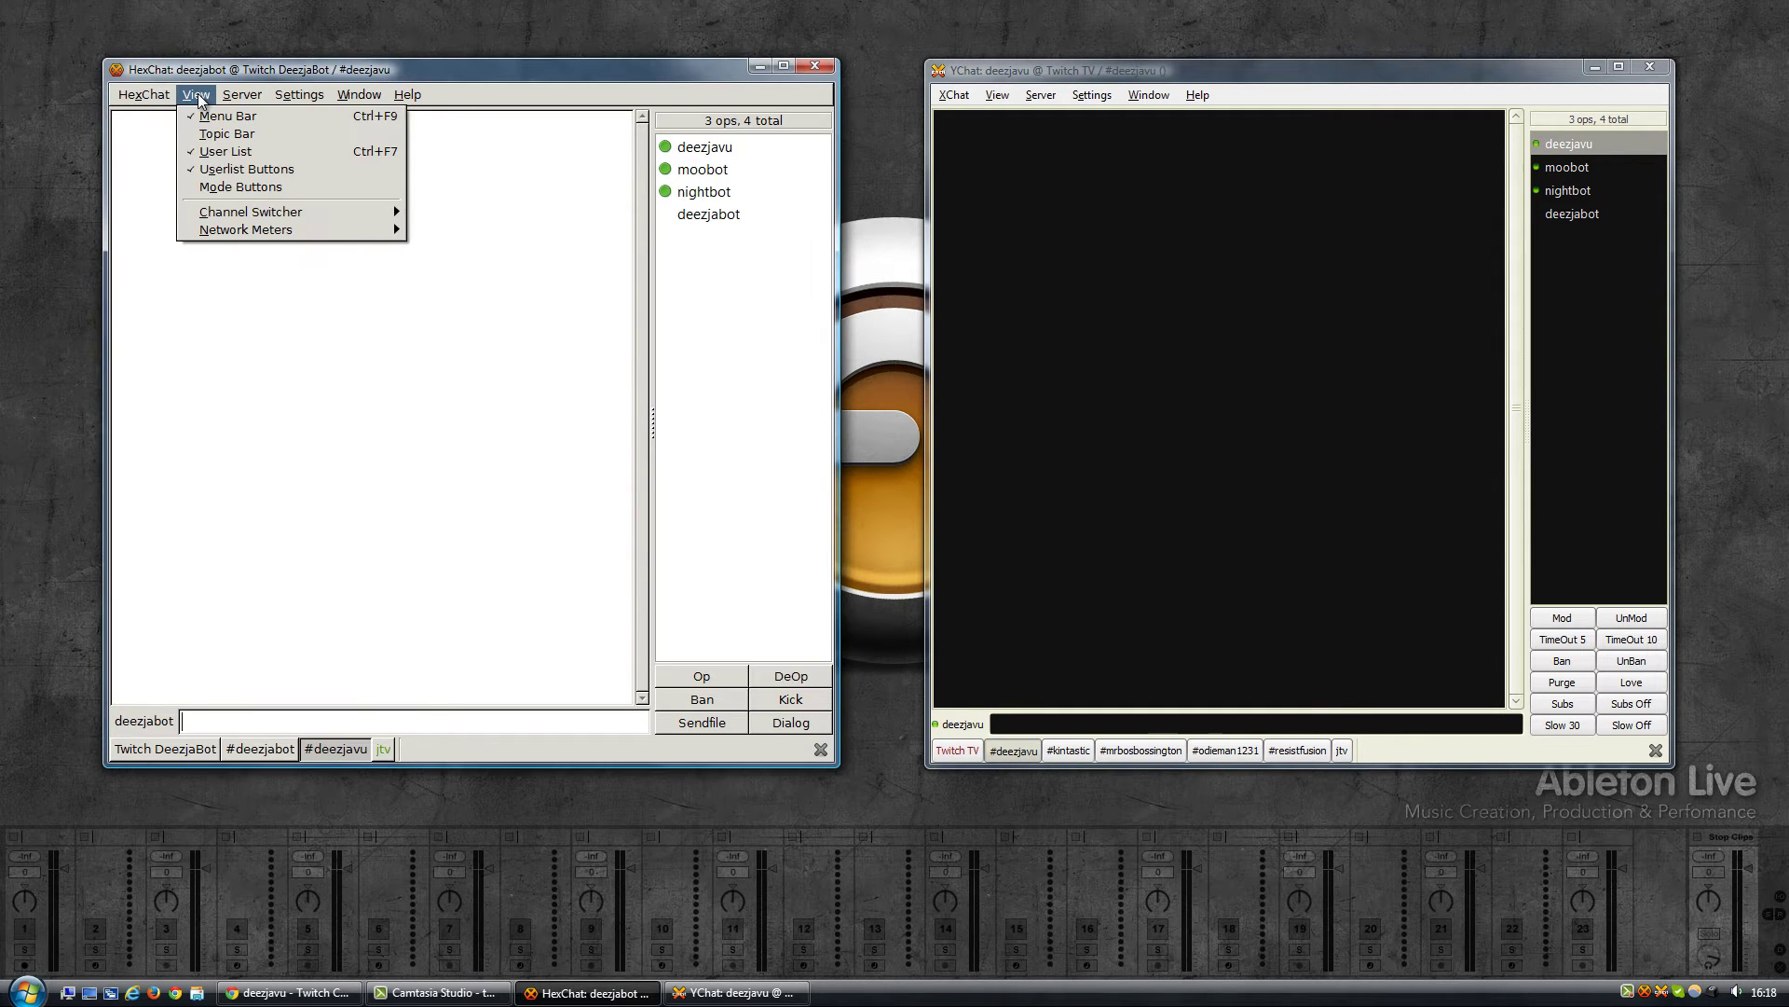
left_click(199, 169)
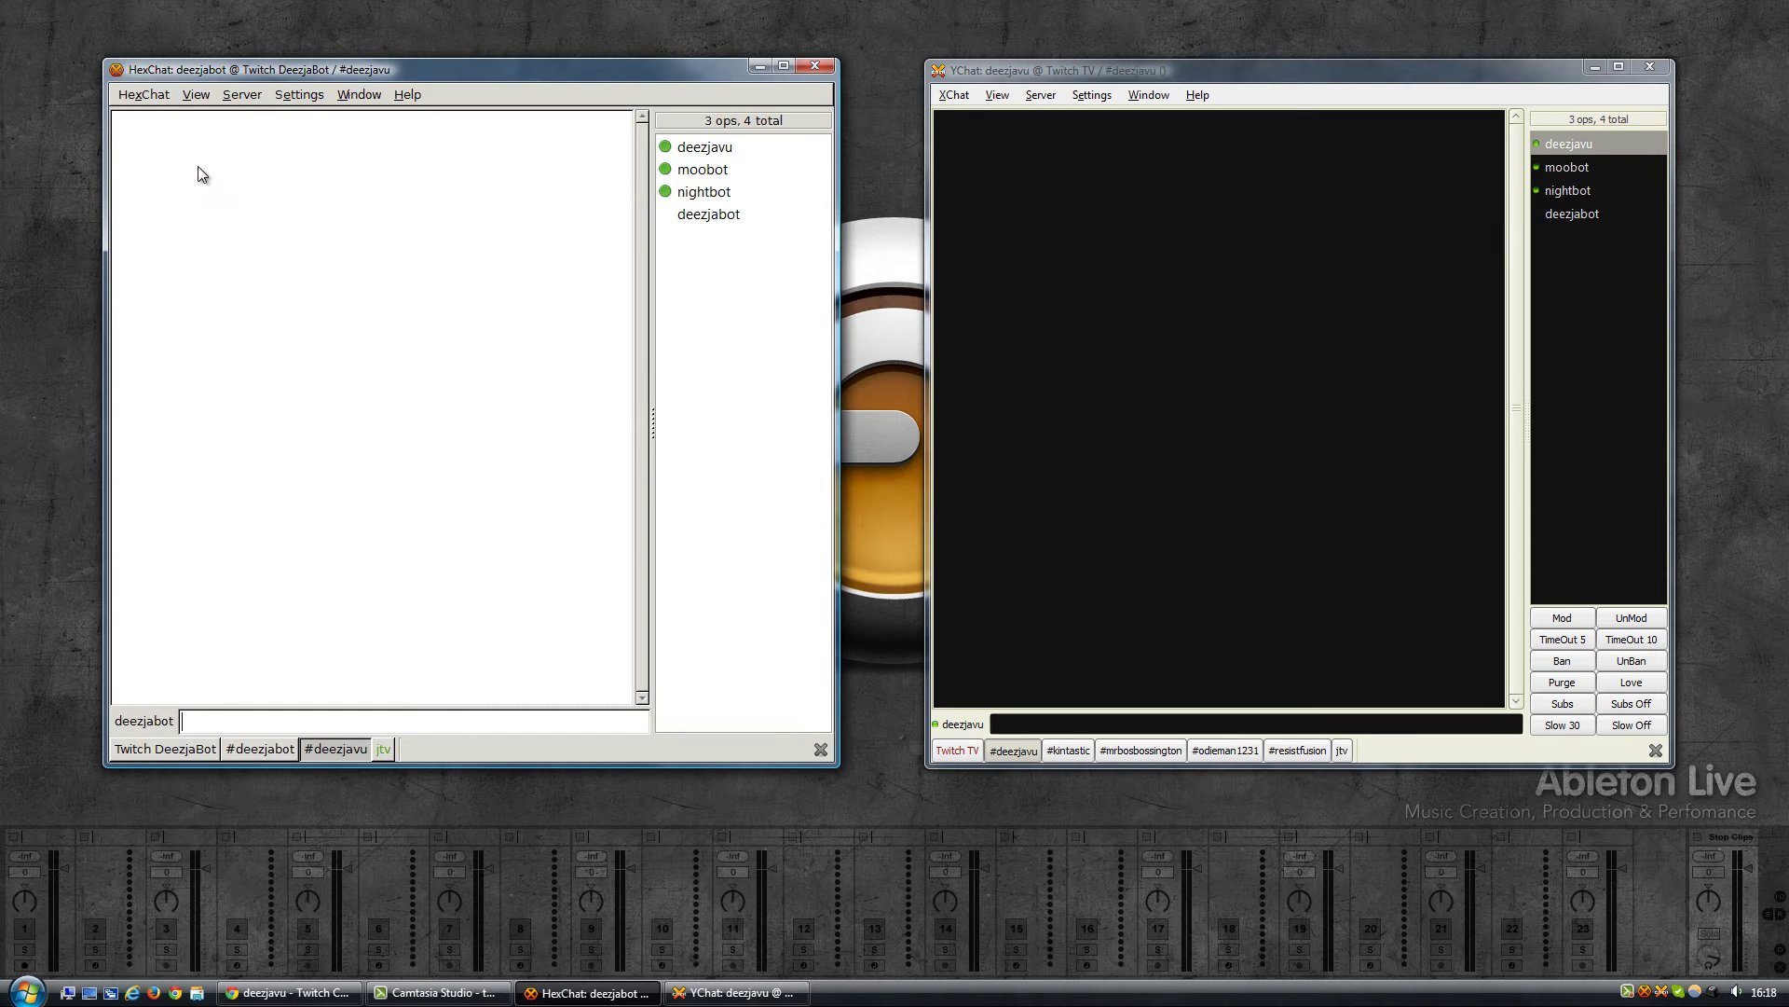
left_click(196, 94)
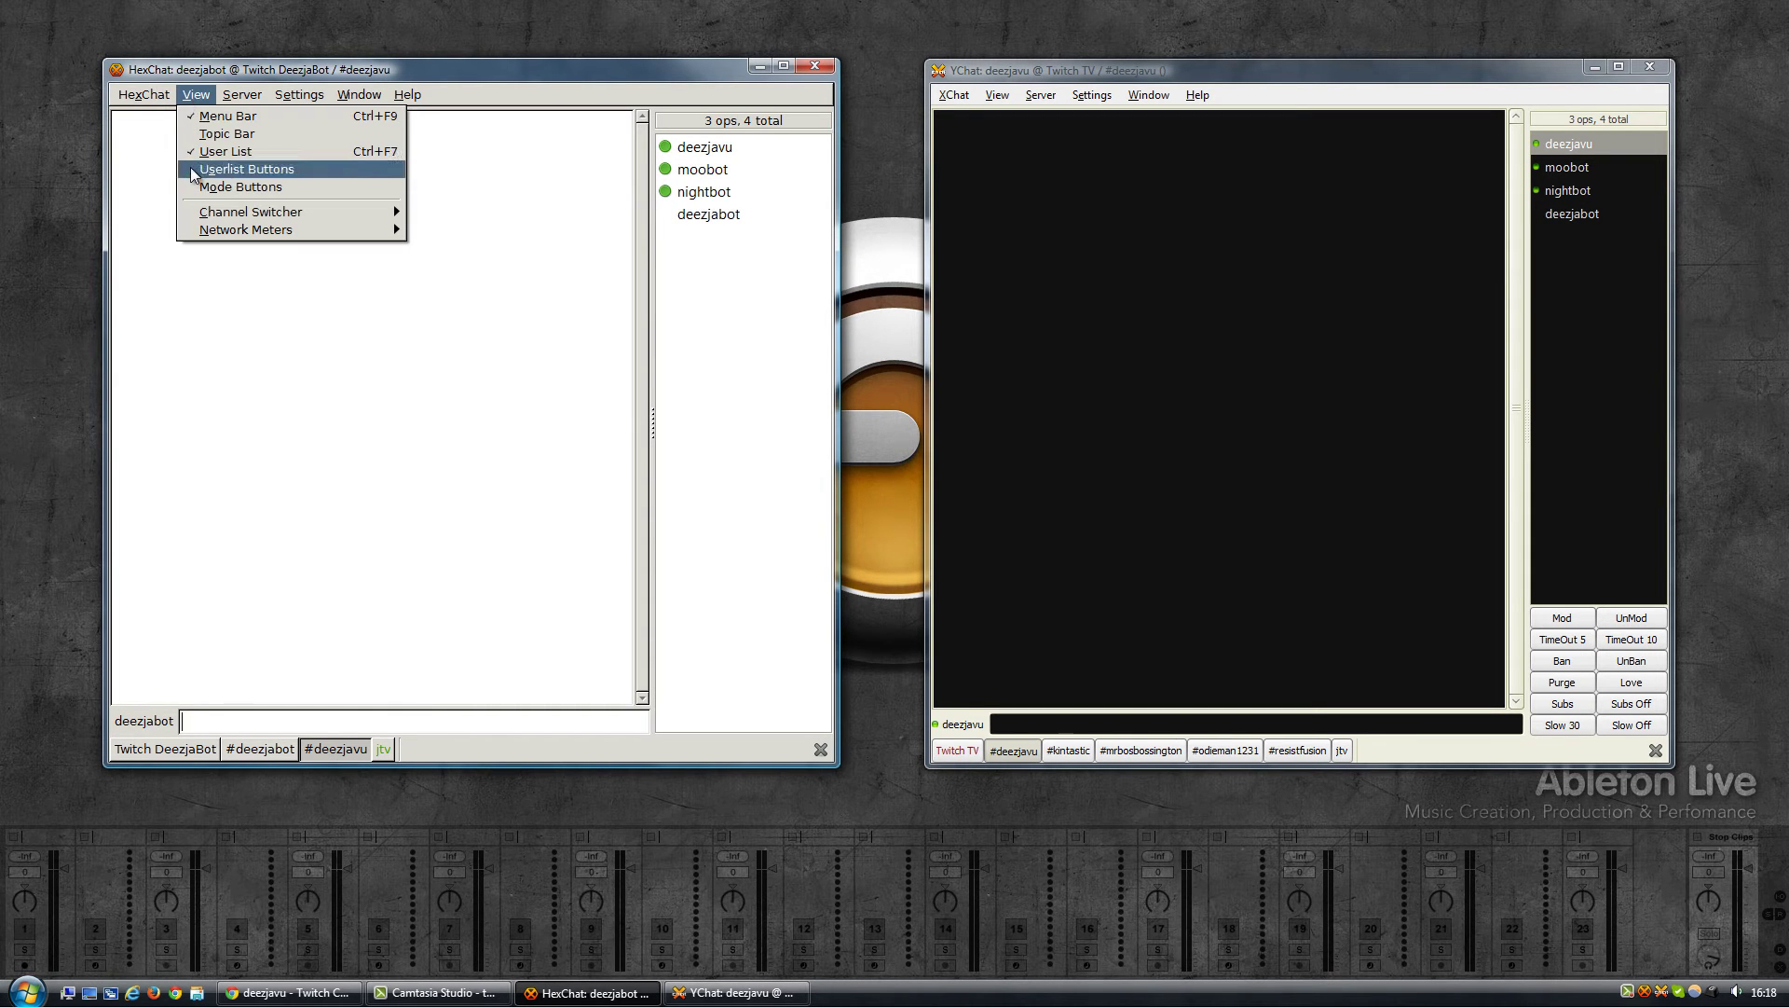
left_click(193, 170)
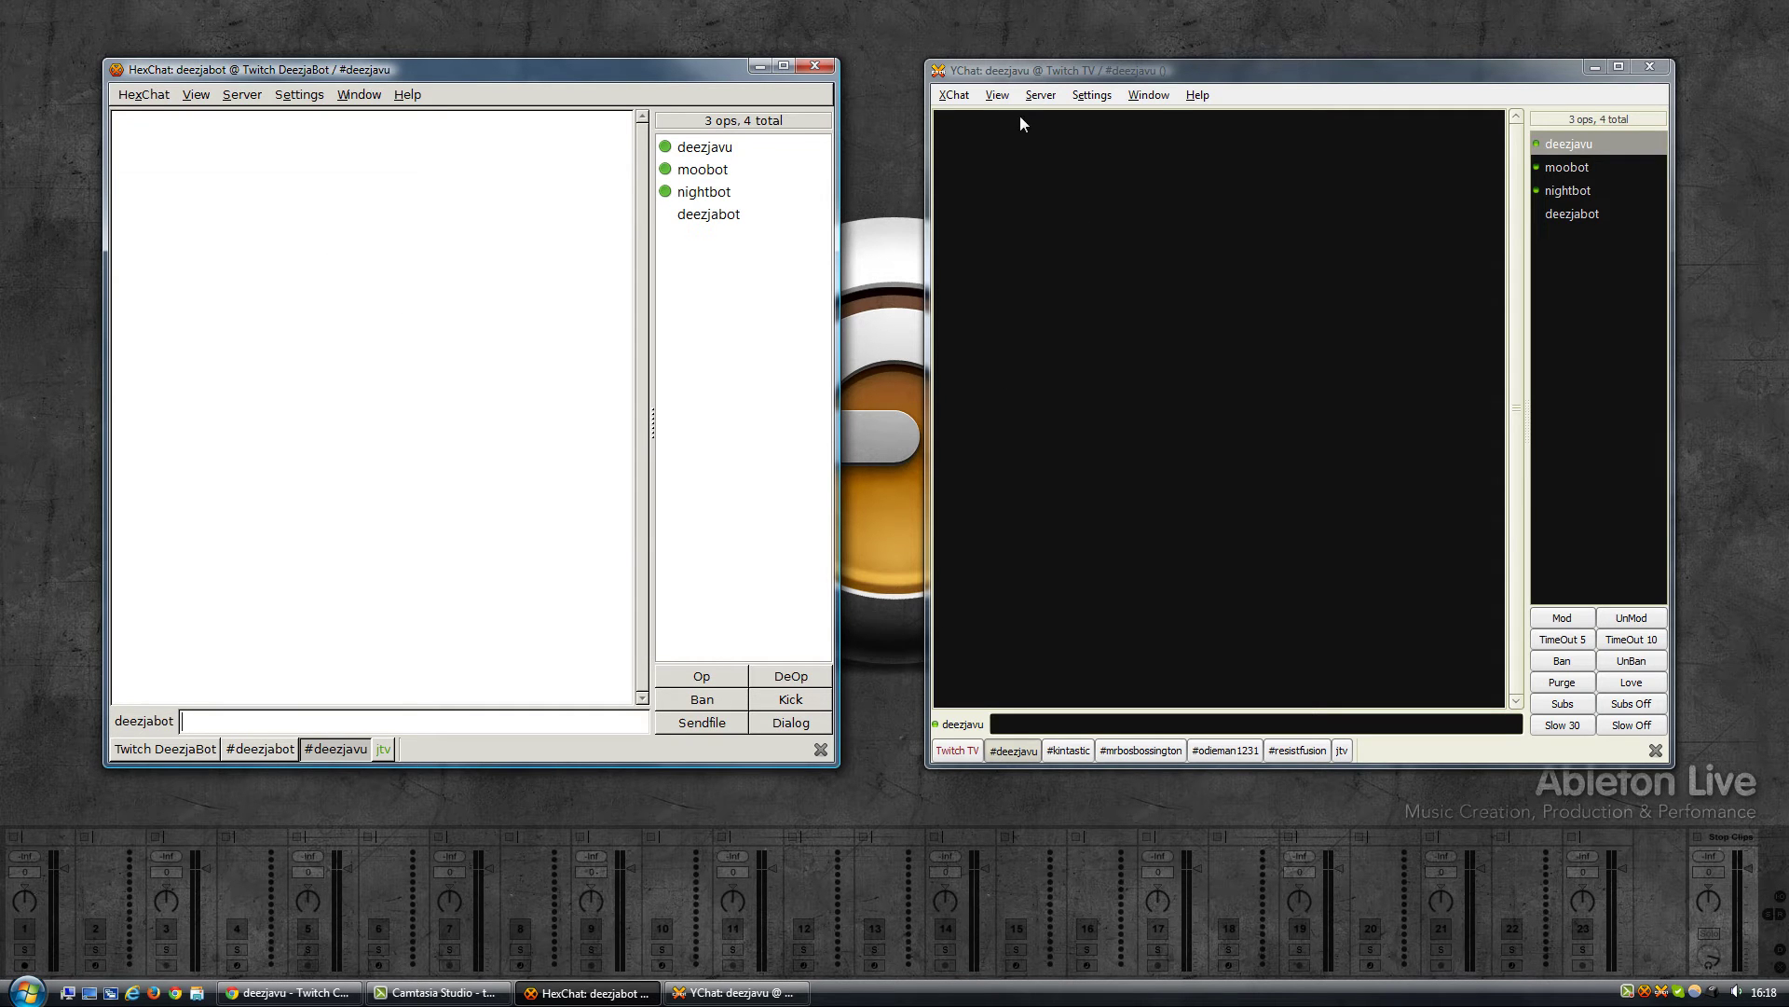
Hide the userlist buttons in YChat and show them again
left_click(997, 94)
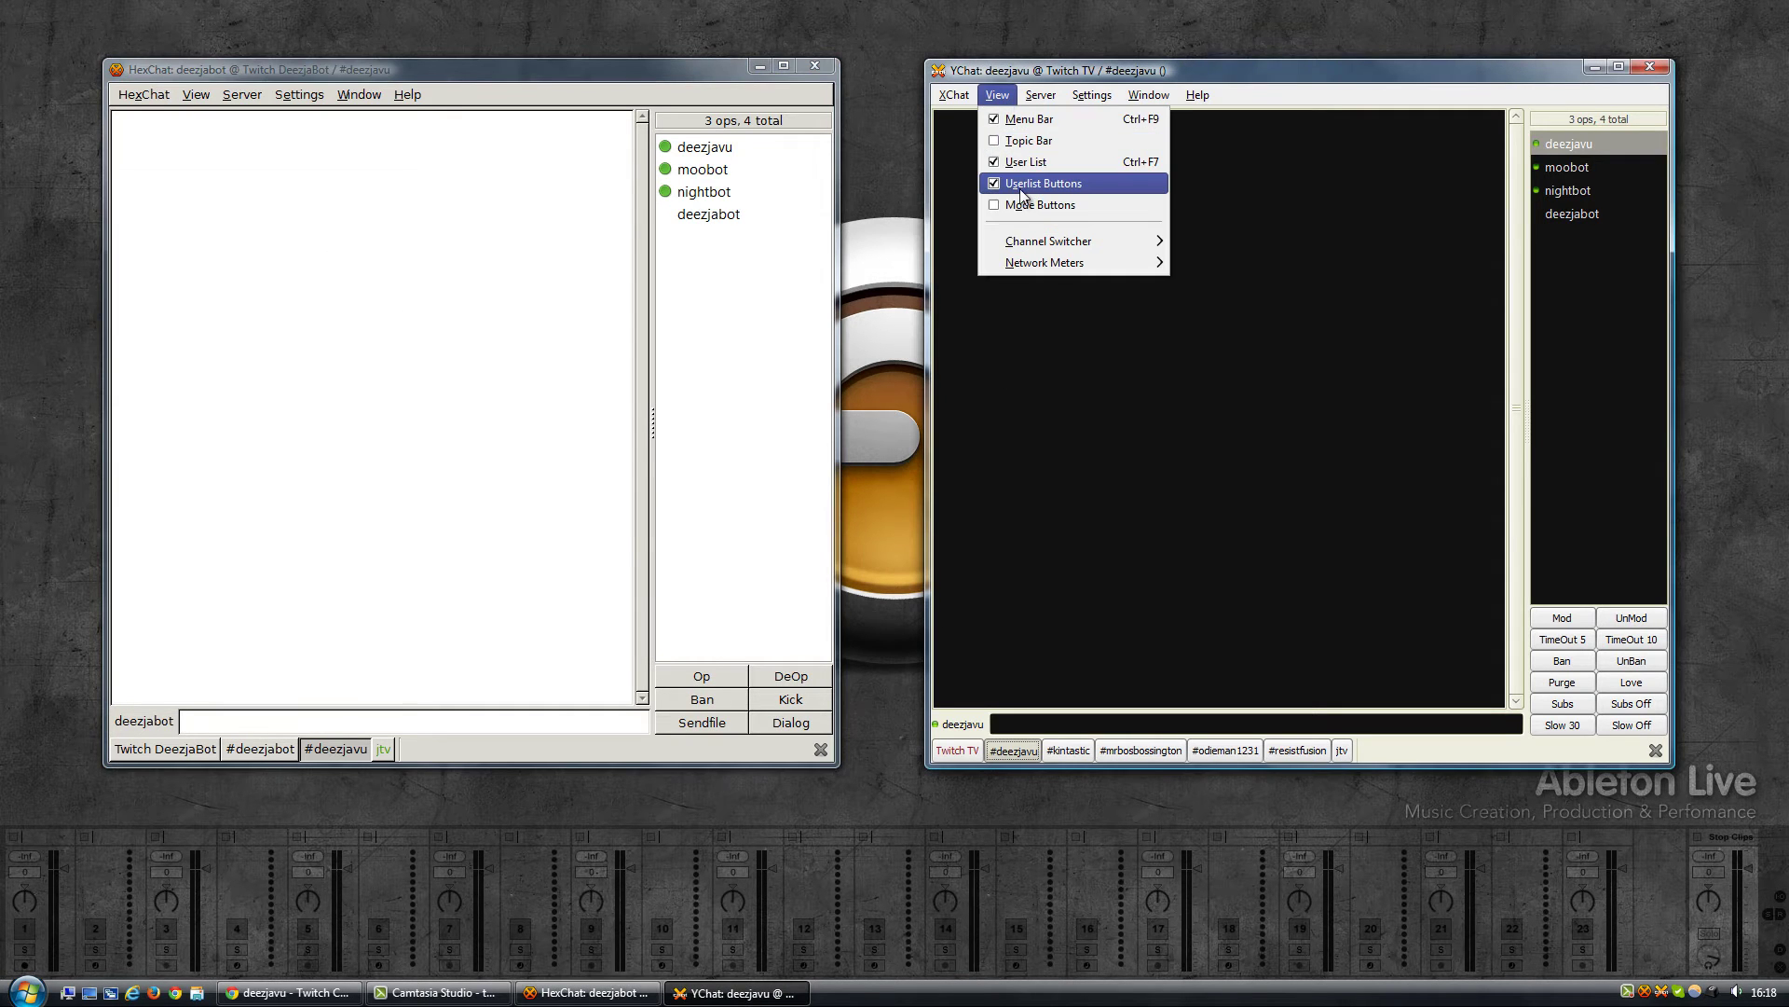
left_click(1023, 192)
left_click(1003, 99)
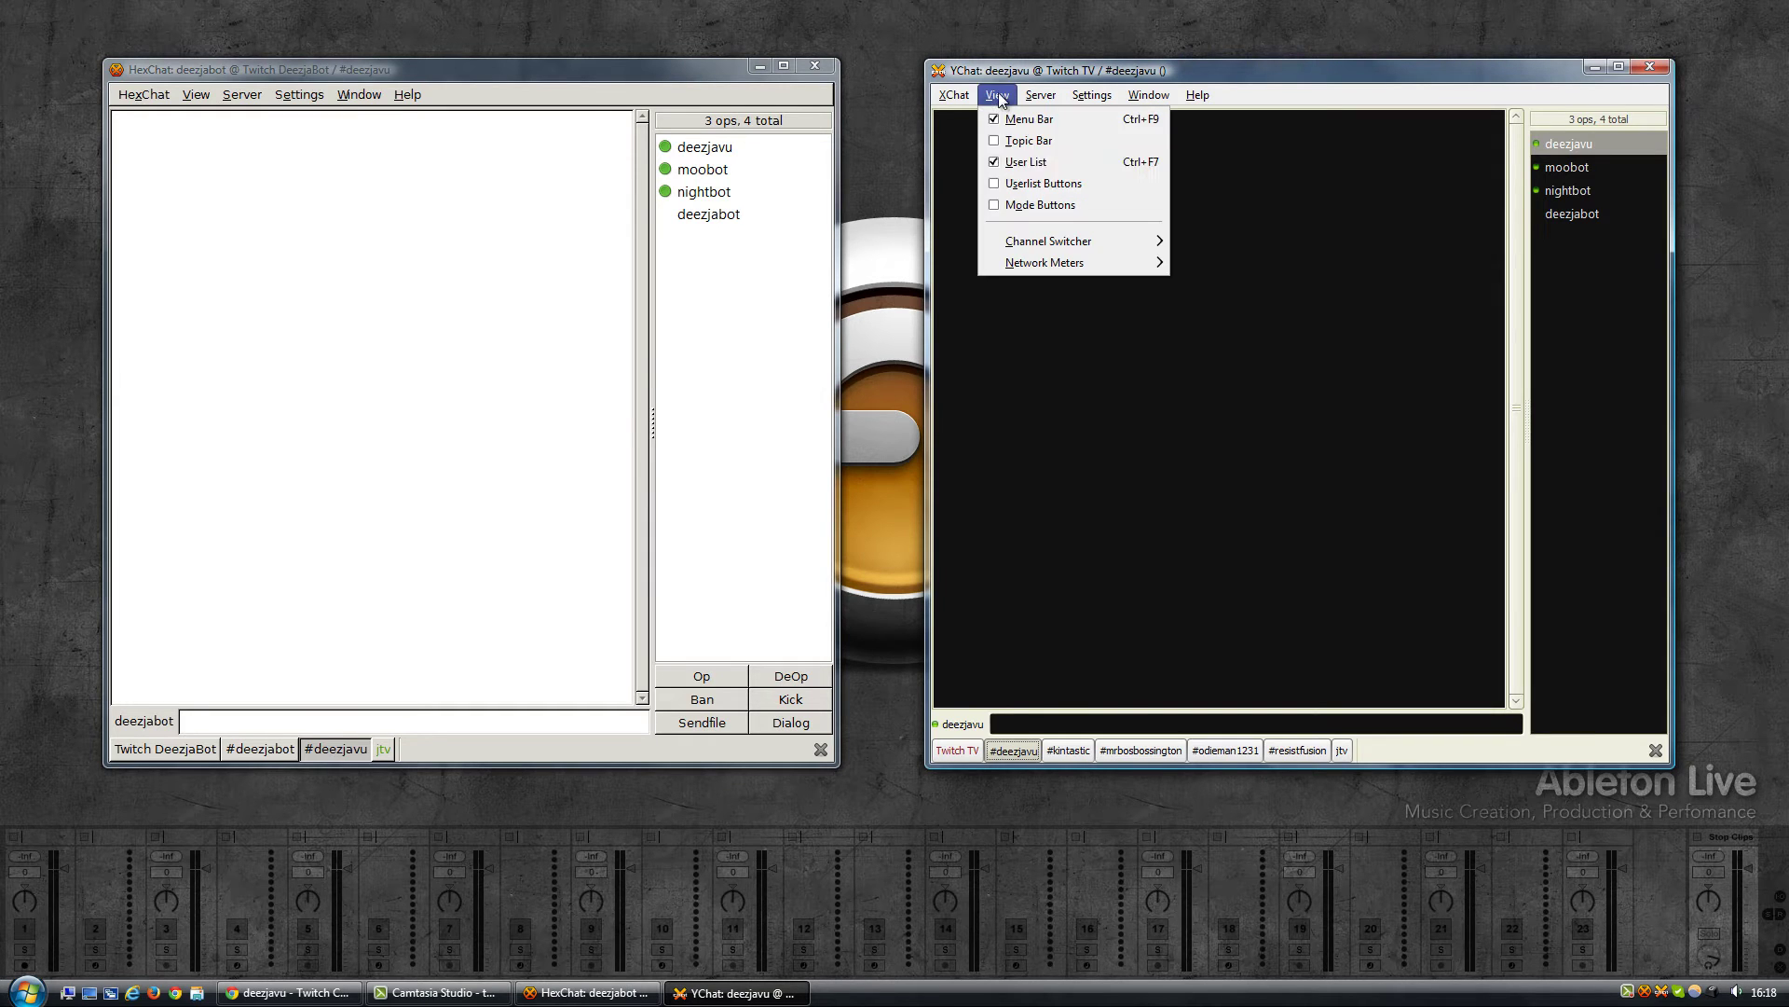
left_click(1023, 184)
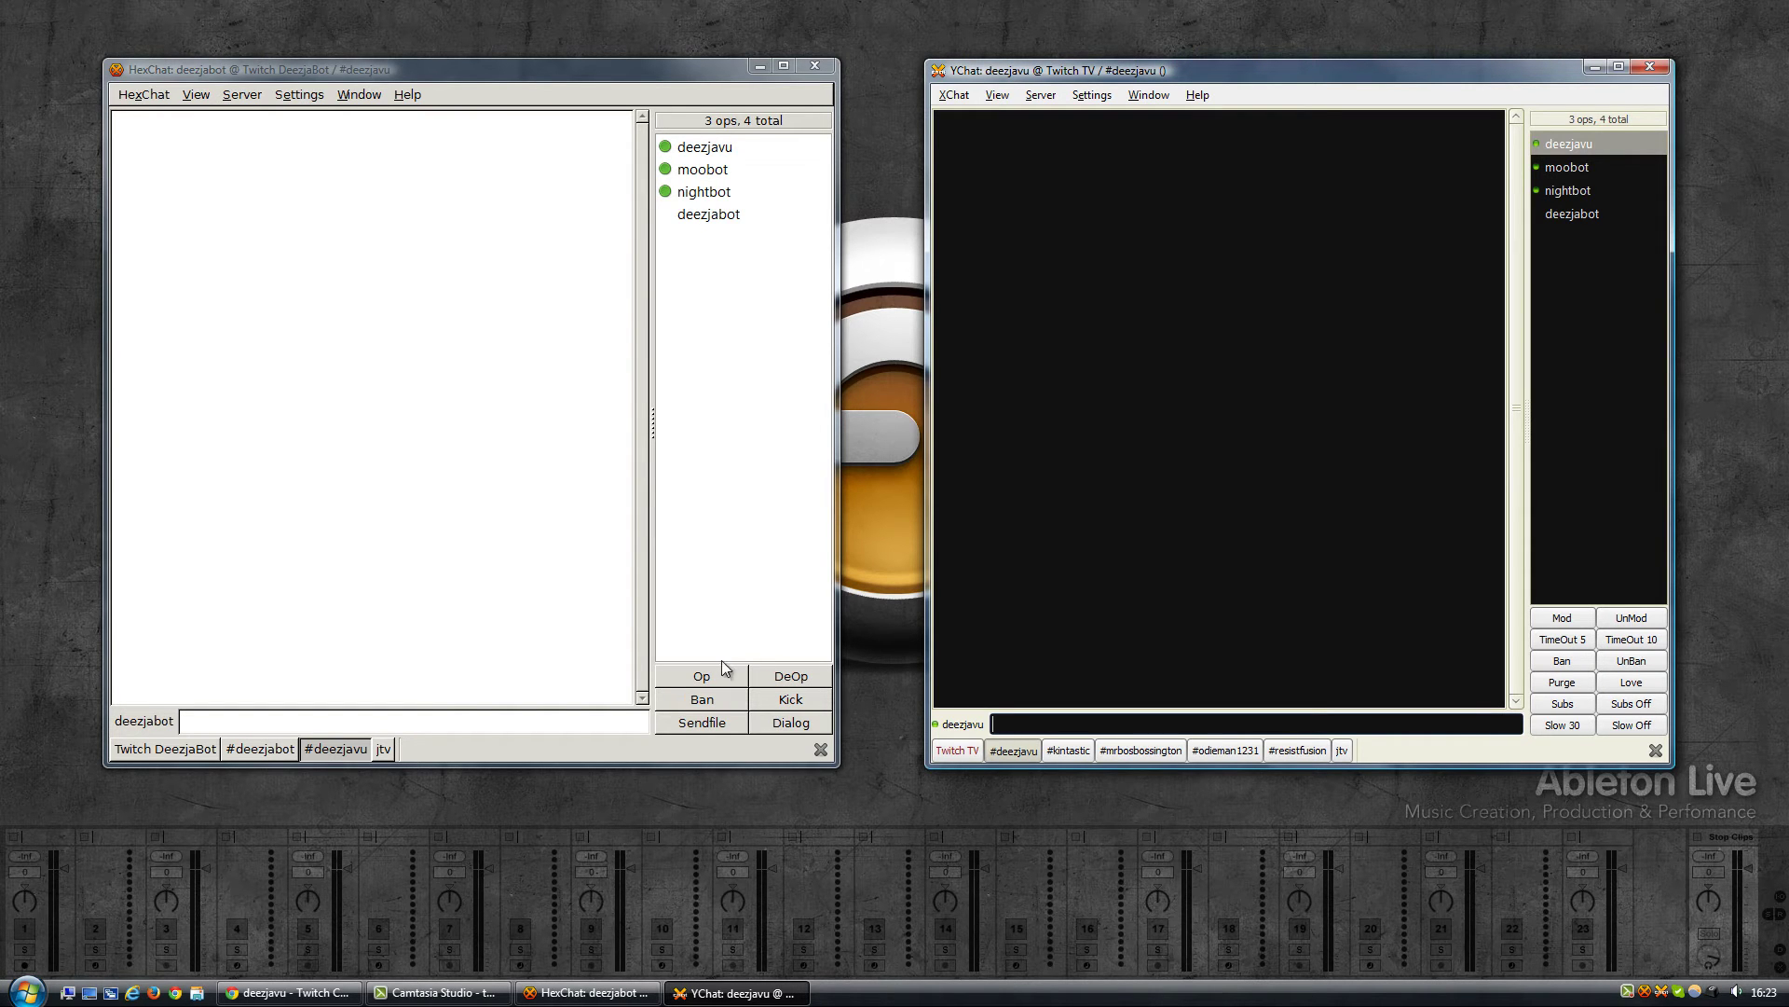
Try to kick deezjabot from #deezjavu in HexChat with the reason "bye" and check the server's reply on Twitch DeezjaBot
left_click(701, 213)
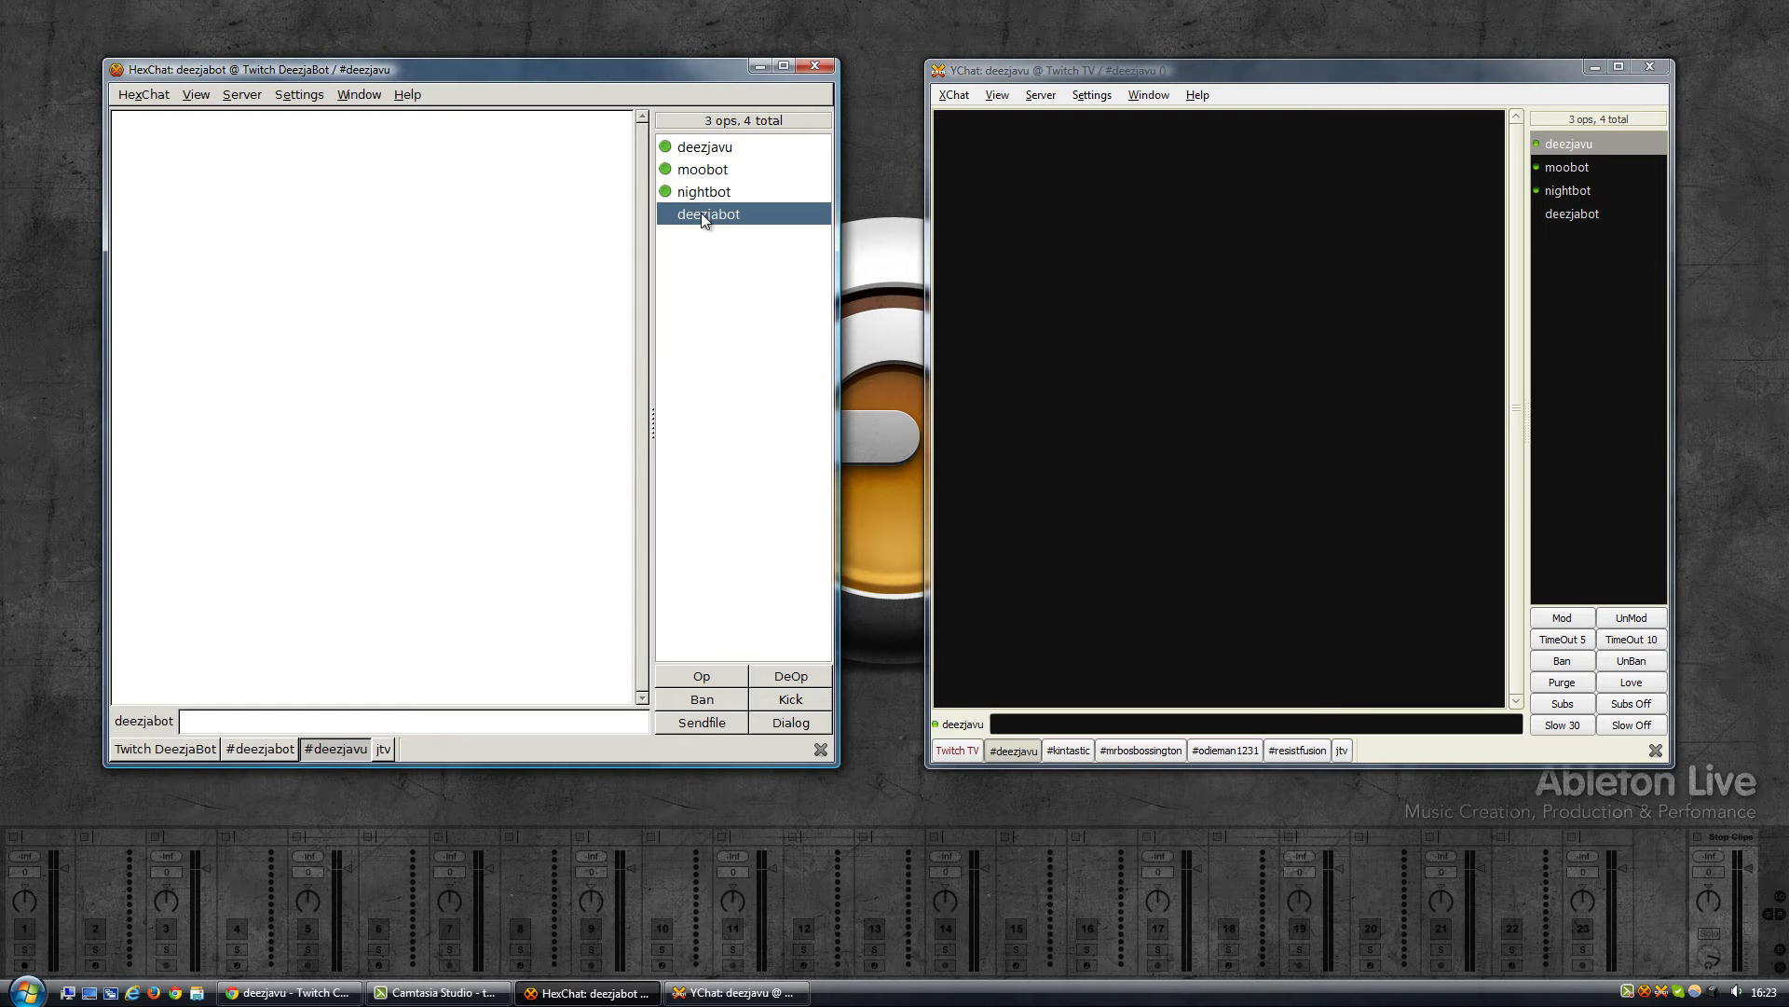
left_click(769, 701)
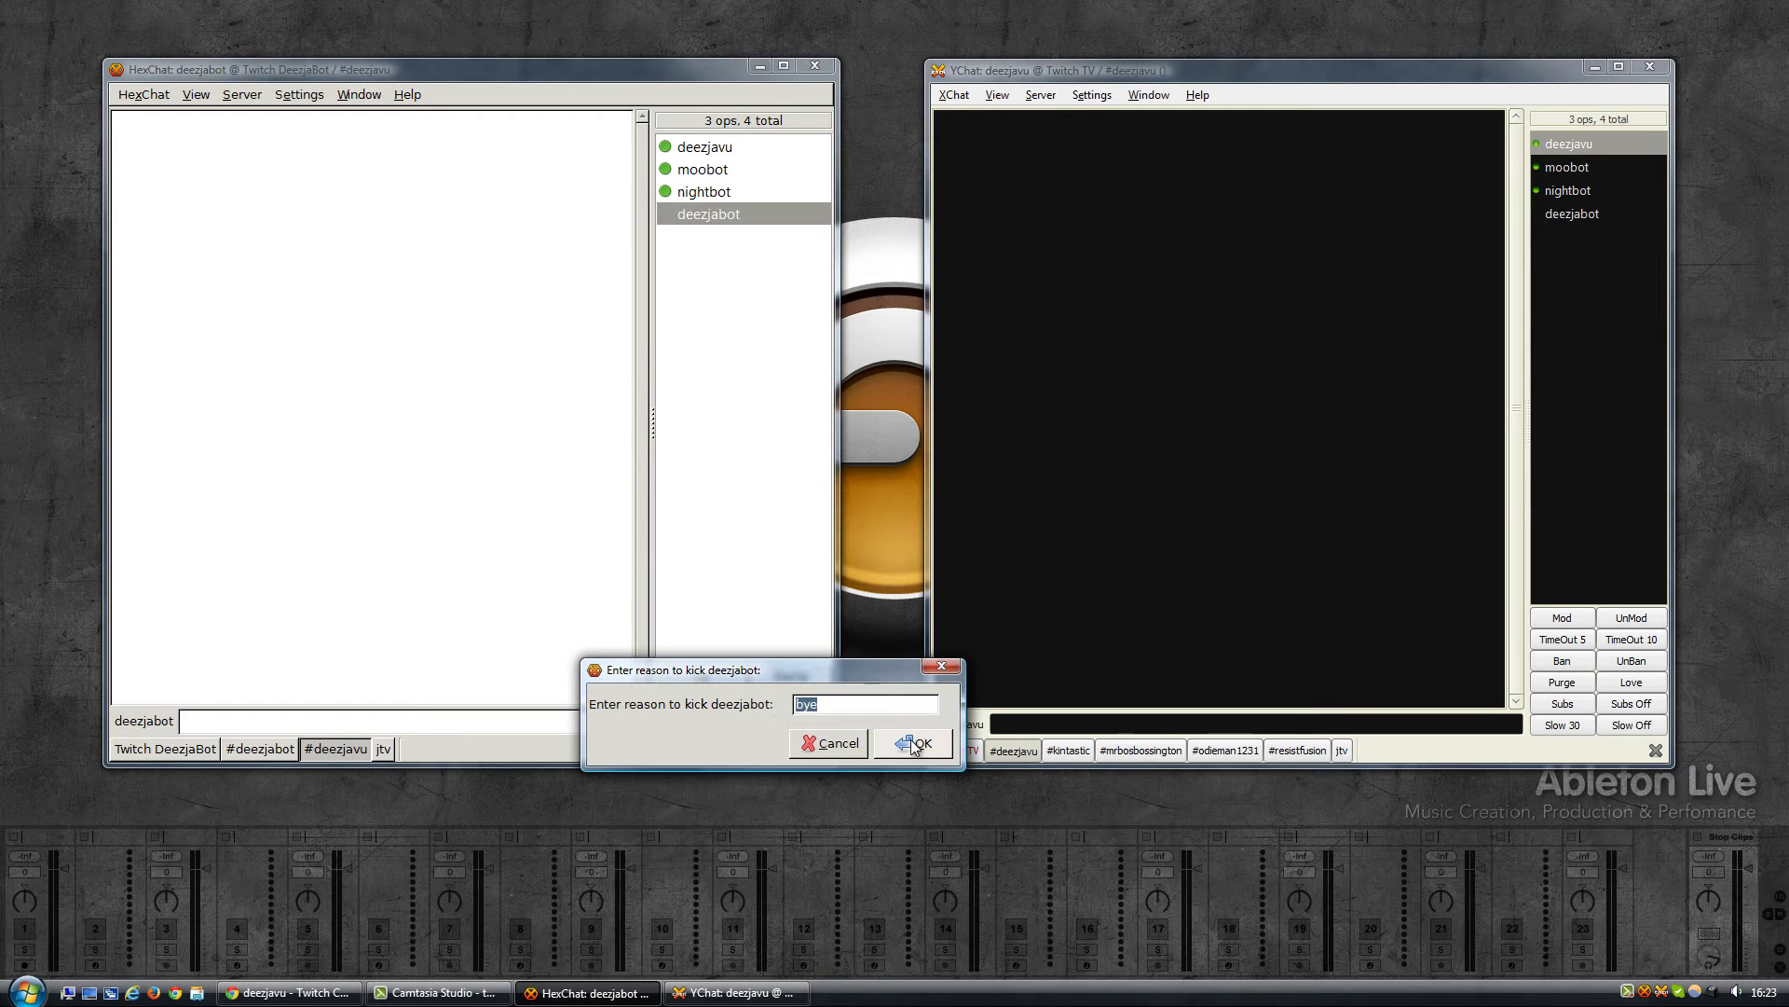
left_click(909, 744)
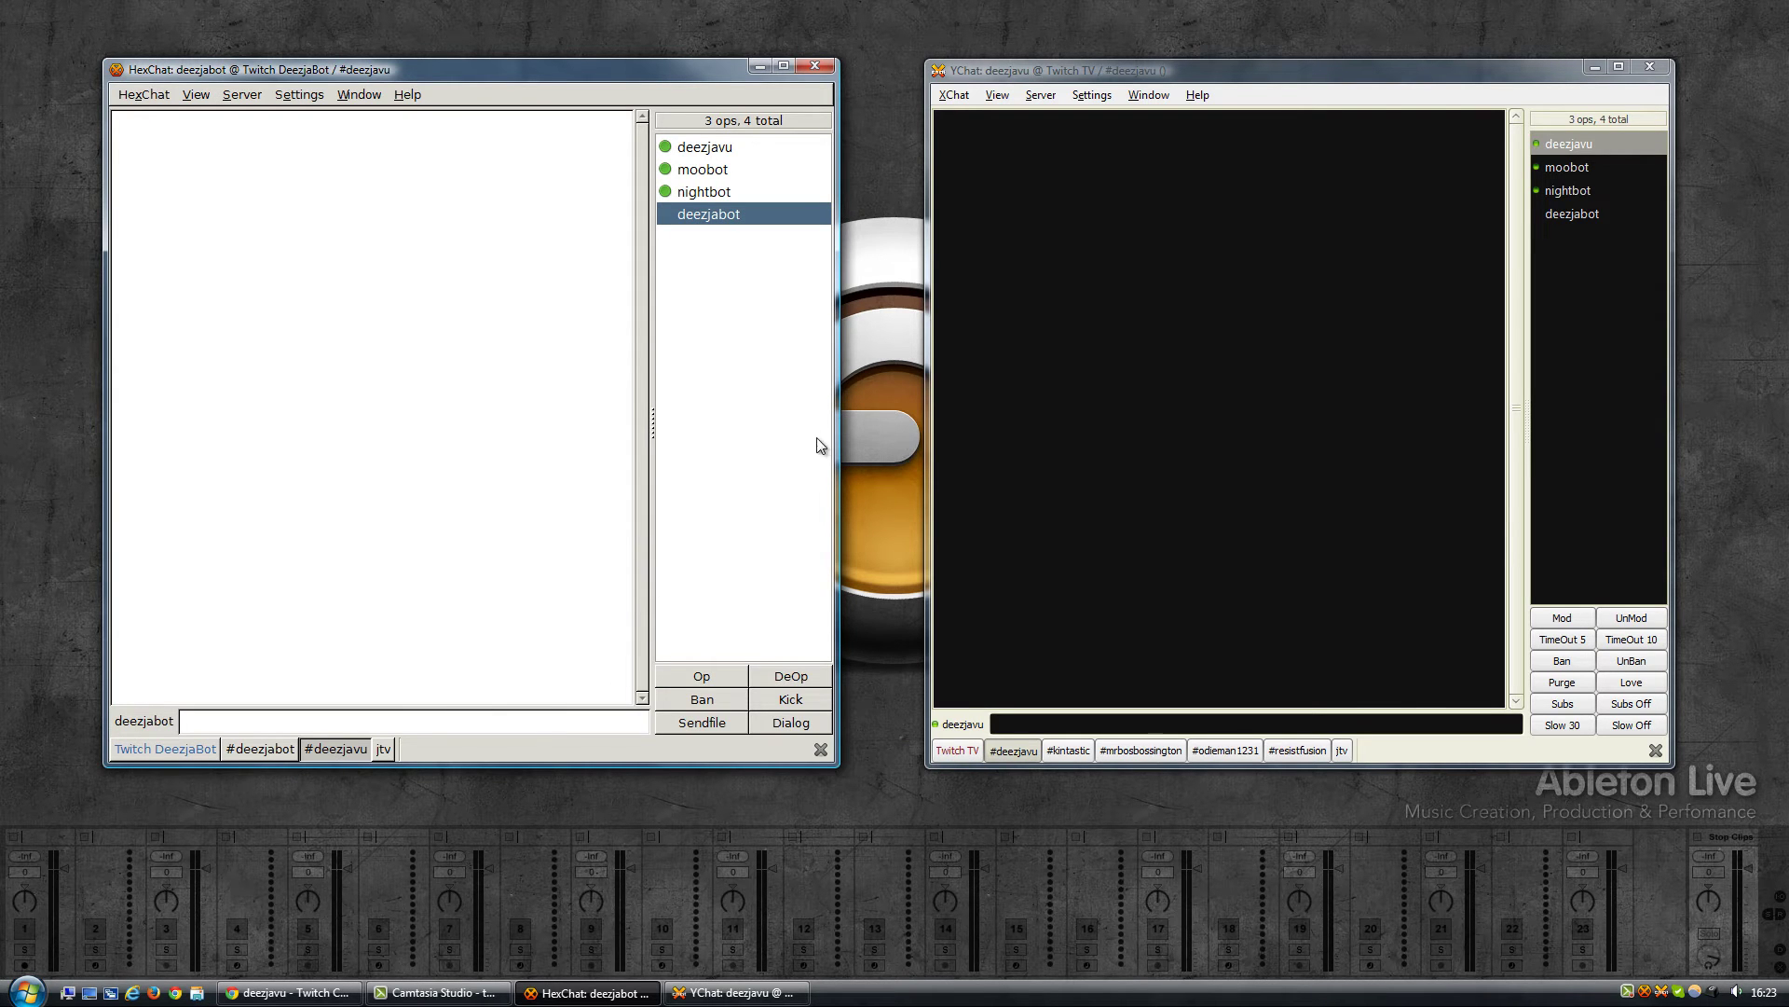
left_click(166, 750)
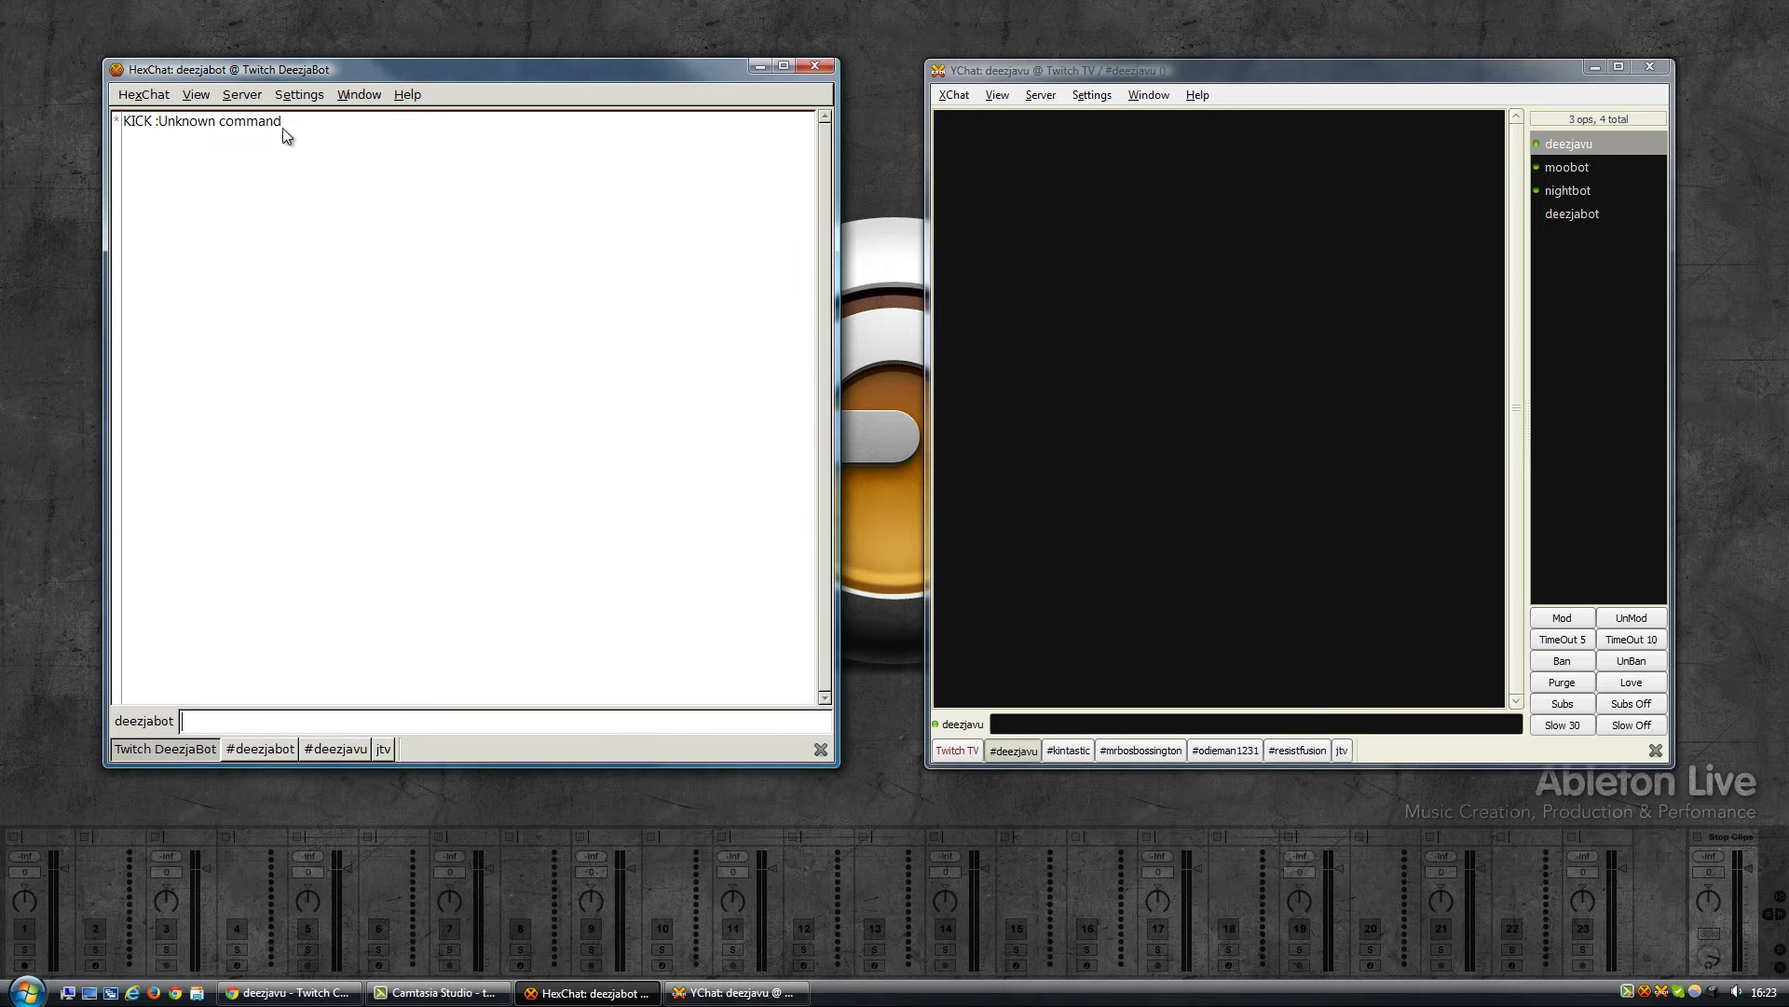
left_click_drag(285, 126, 110, 123)
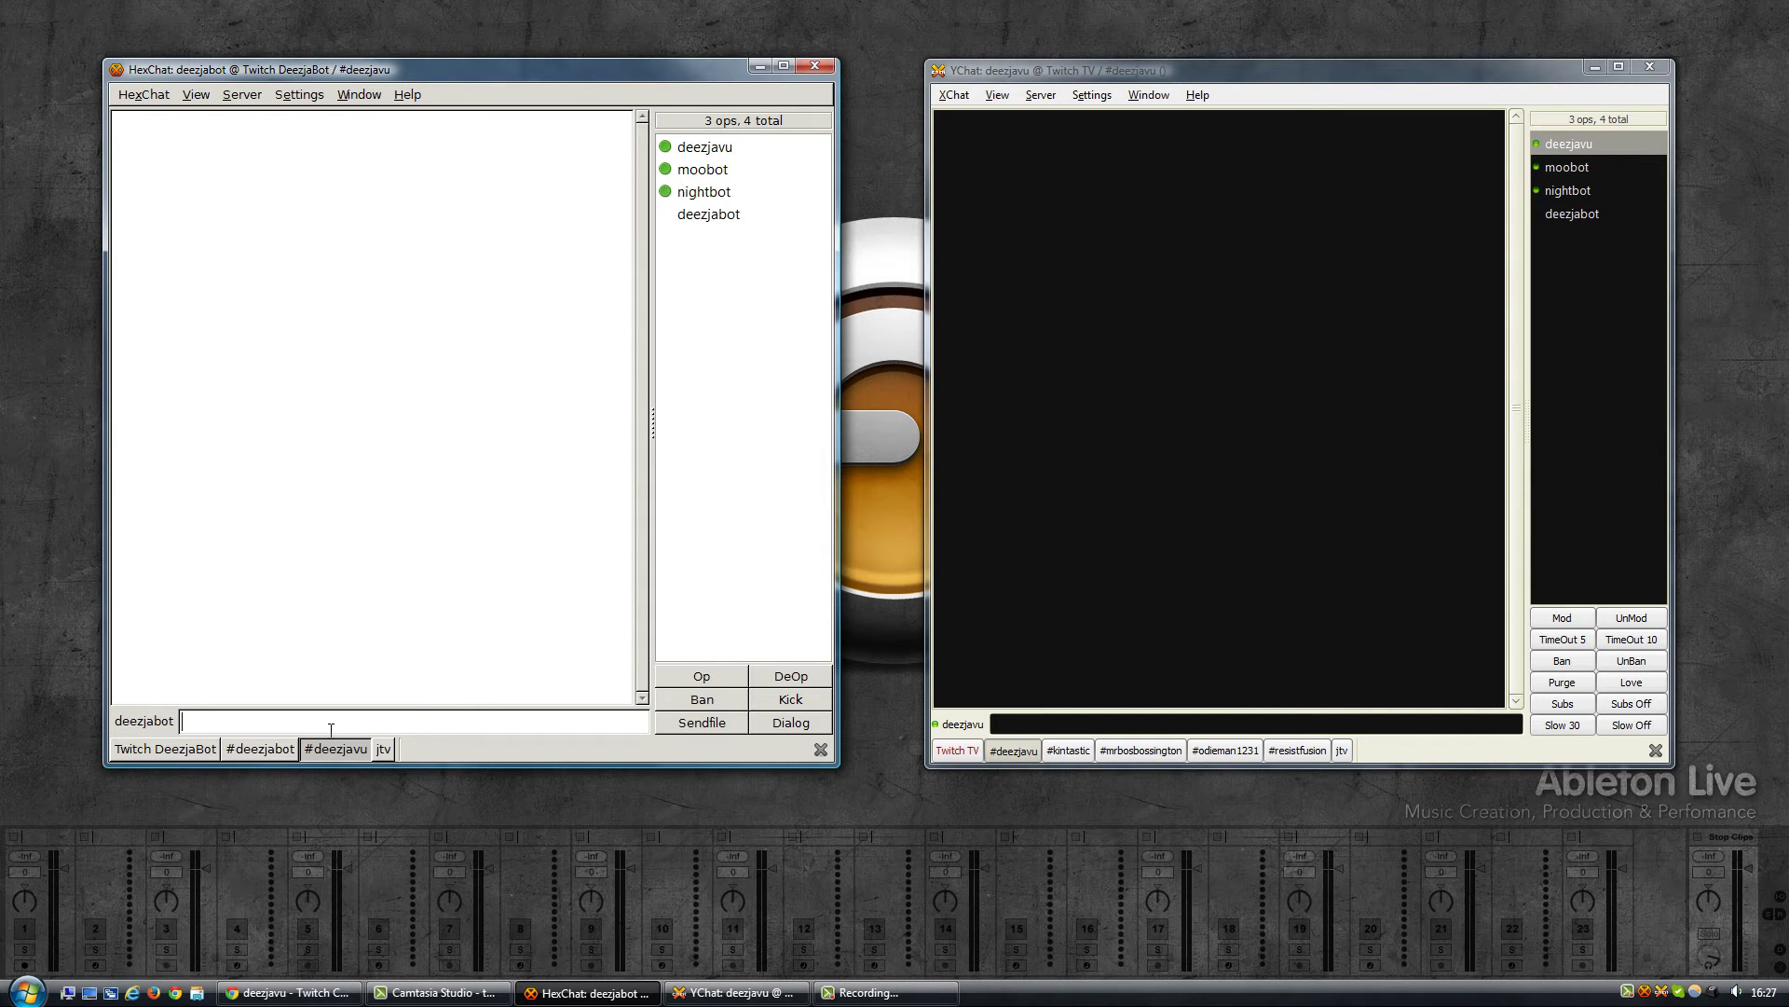
type("/join")
key("BackSpace")
key("BackSpace")
key("BackSpace")
key("BackSpace")
type("KICK")
key("BackSpace")
key("BackSpace")
key("BackSpace")
key("BackSpace")
key("BackSpace")
Write ".mod deezjabot" in HexChat's message line, copy it to YChat and send it in the #deezjavu channel
type(".mod deezjabot")
triple_click(273, 720)
key("ctrl+c")
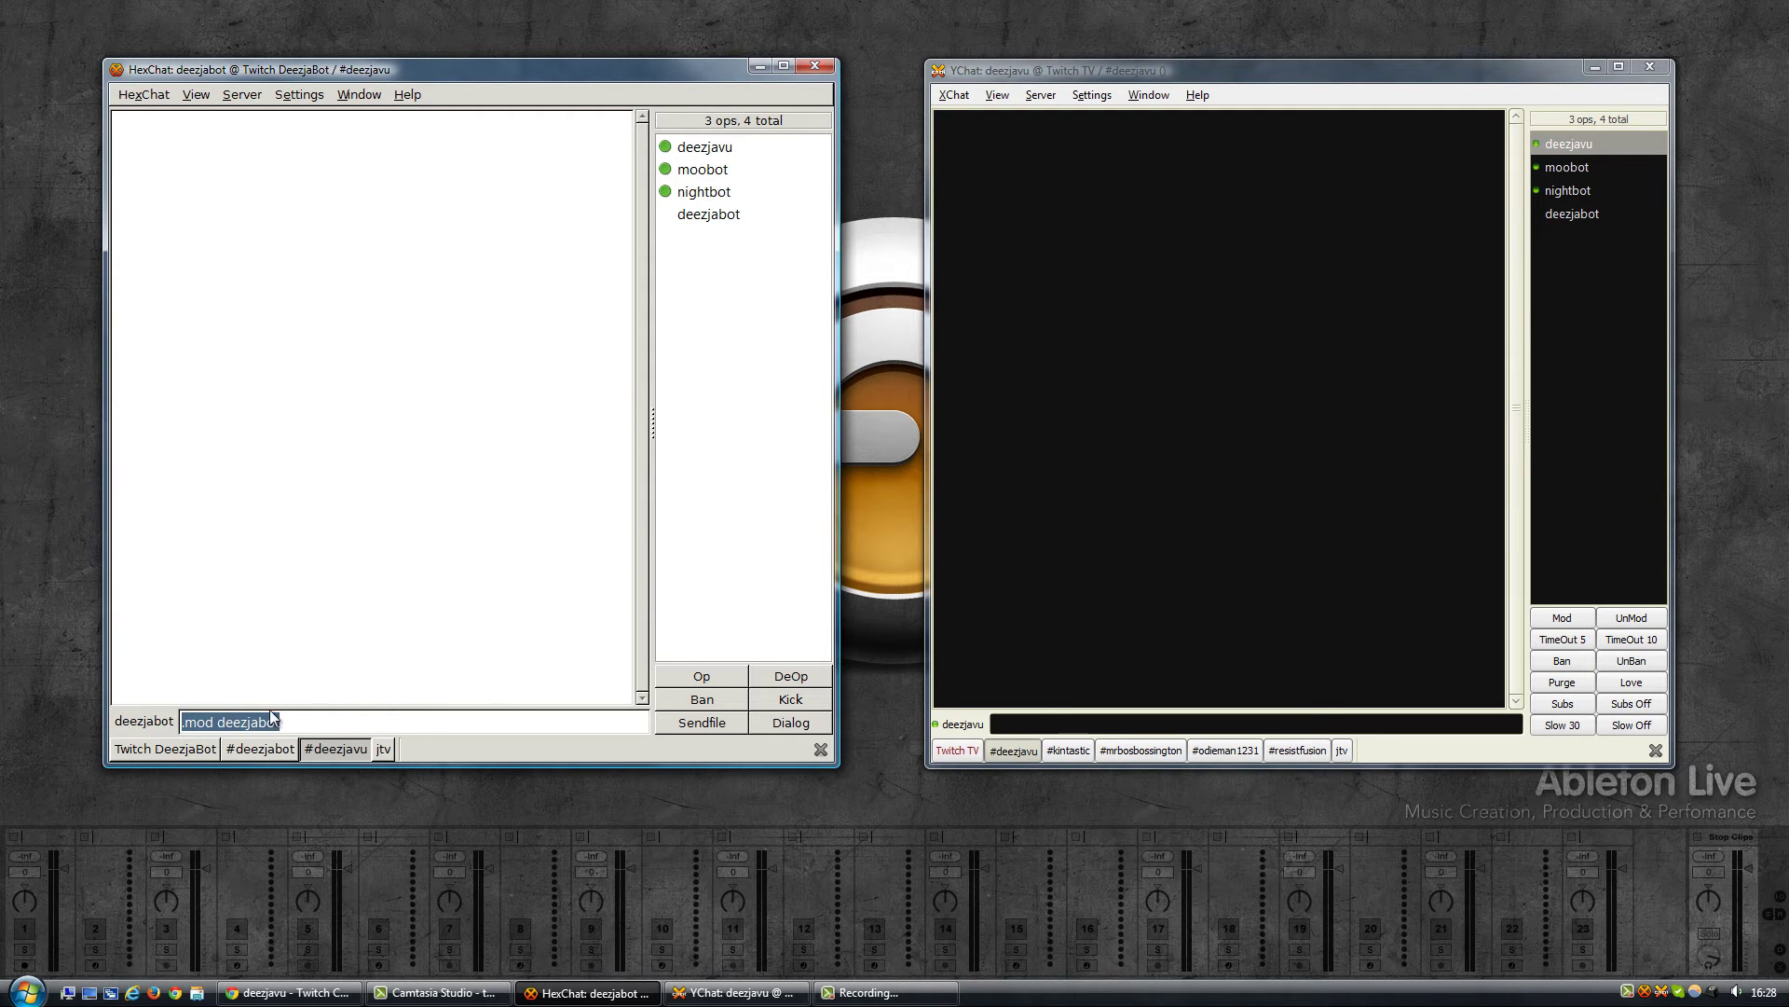
left_click(1025, 725)
key("ctrl+v")
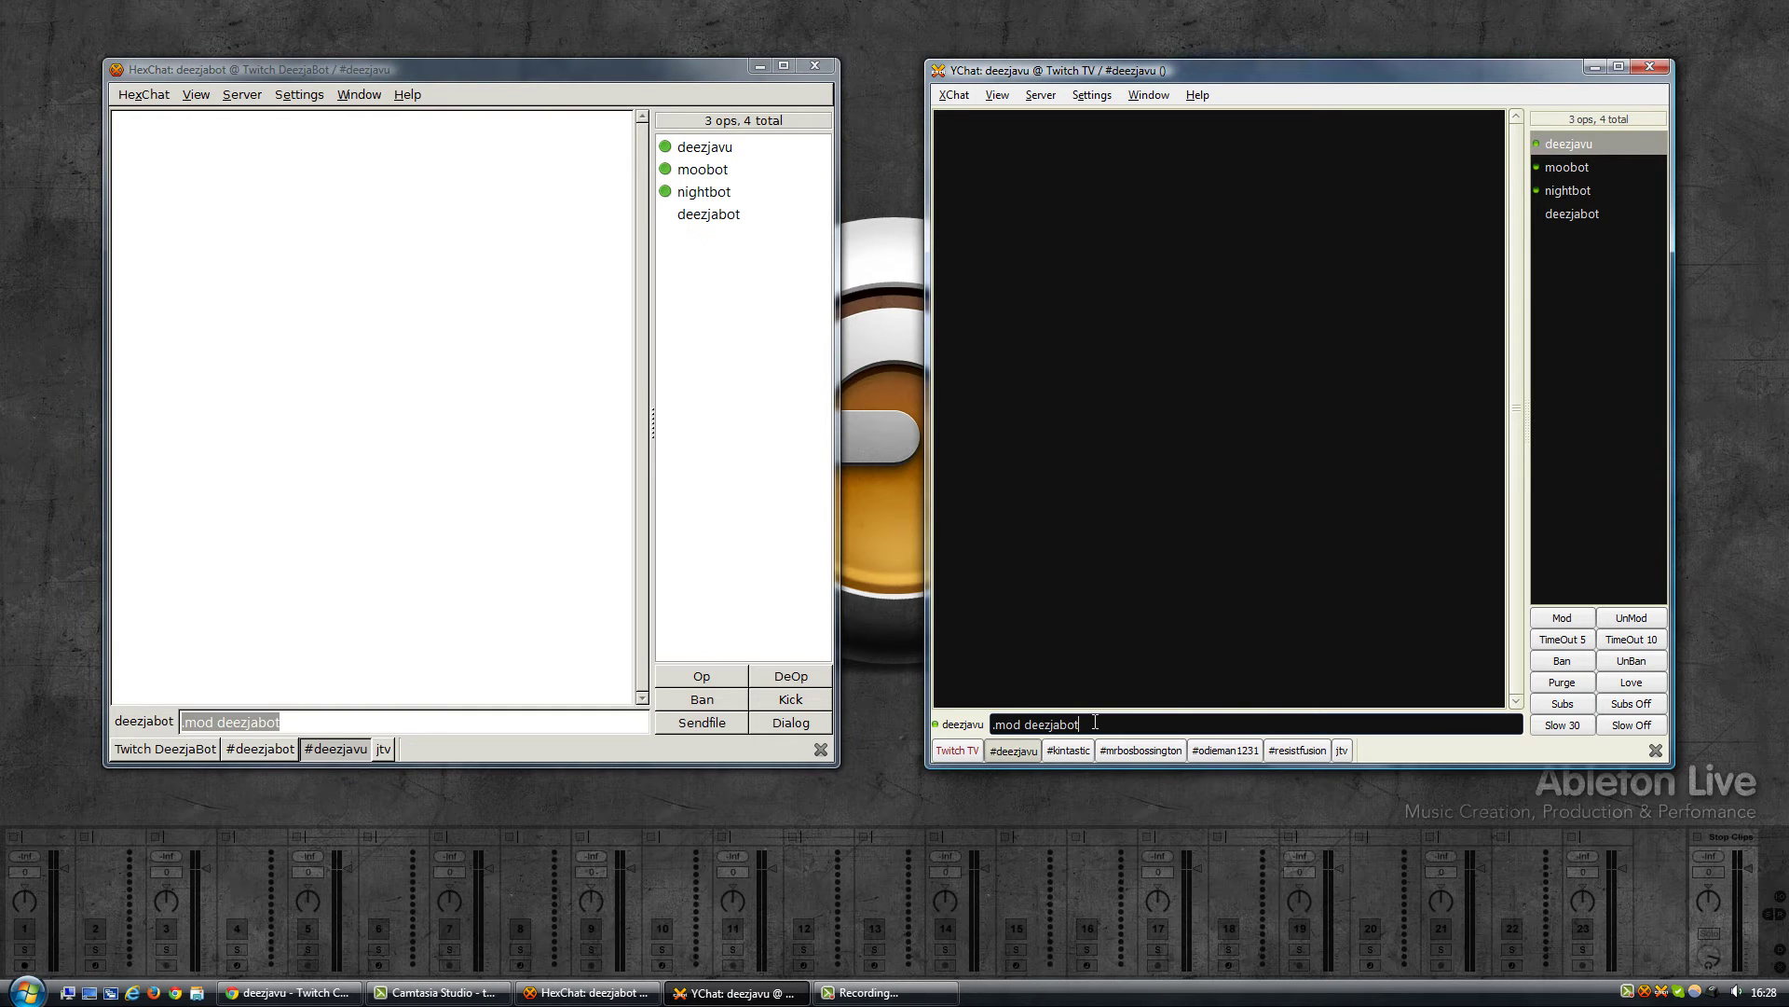
key("Return")
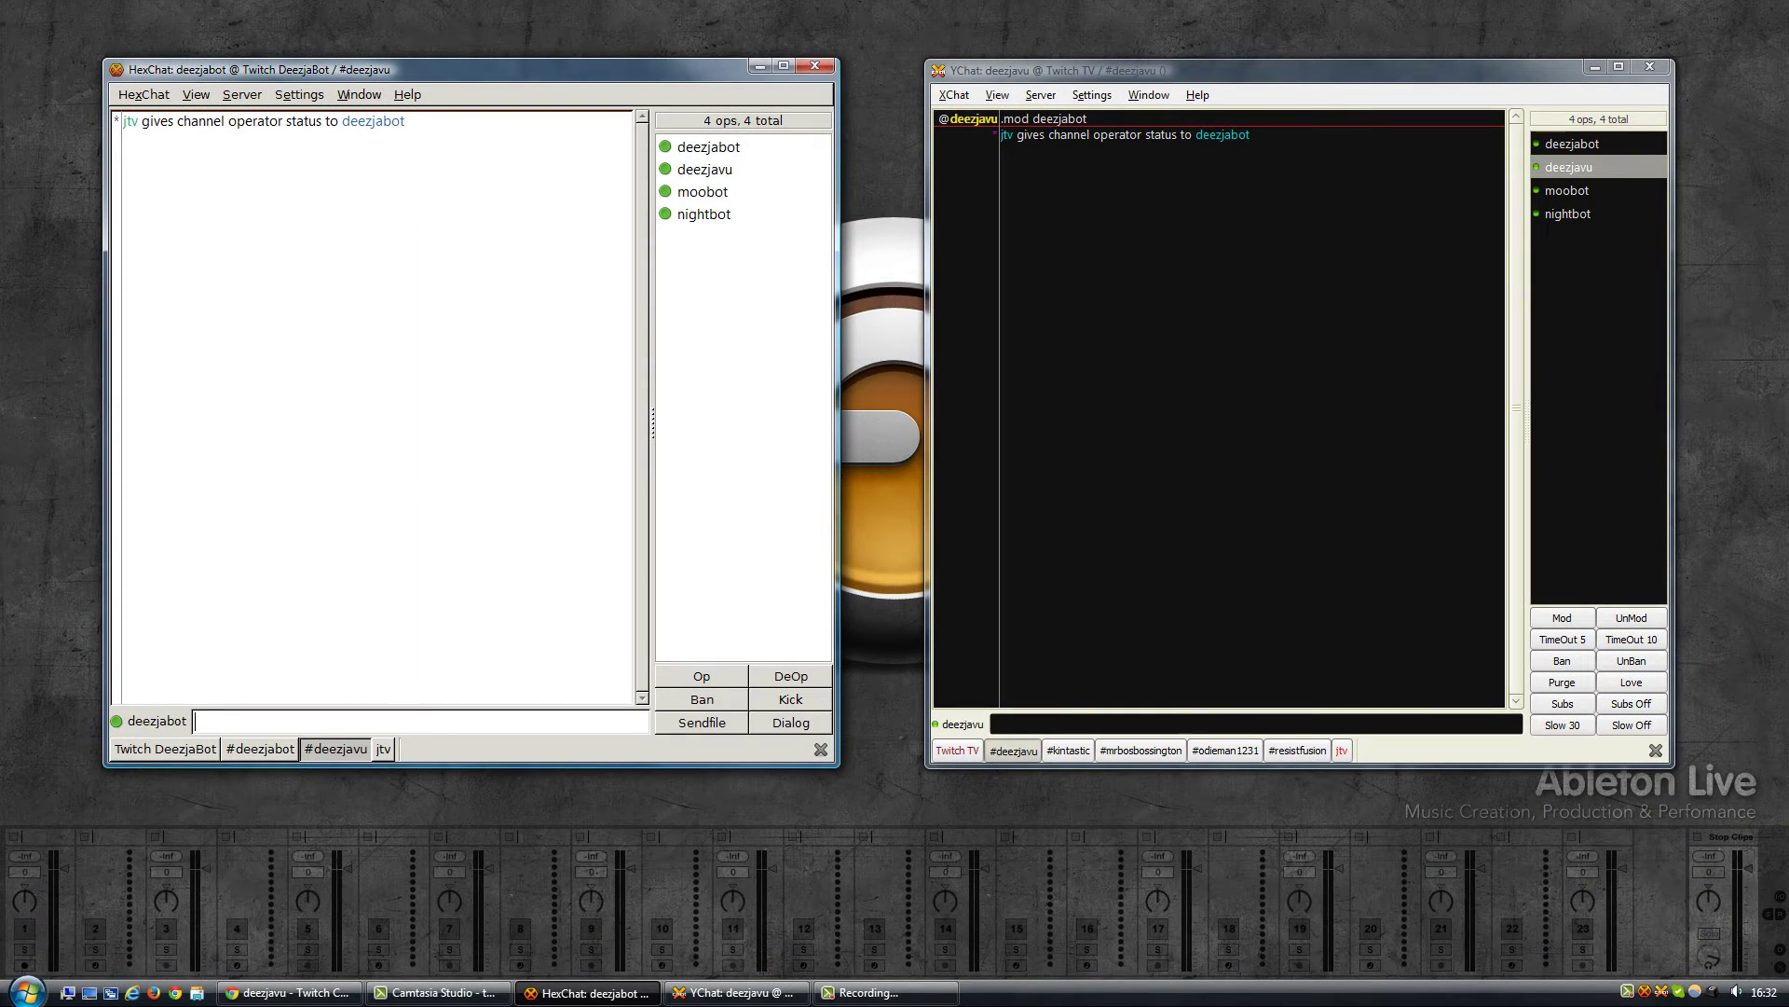
Unmod deezjabot in the #deezjavu channel from YChat's user list
left_click(708, 147)
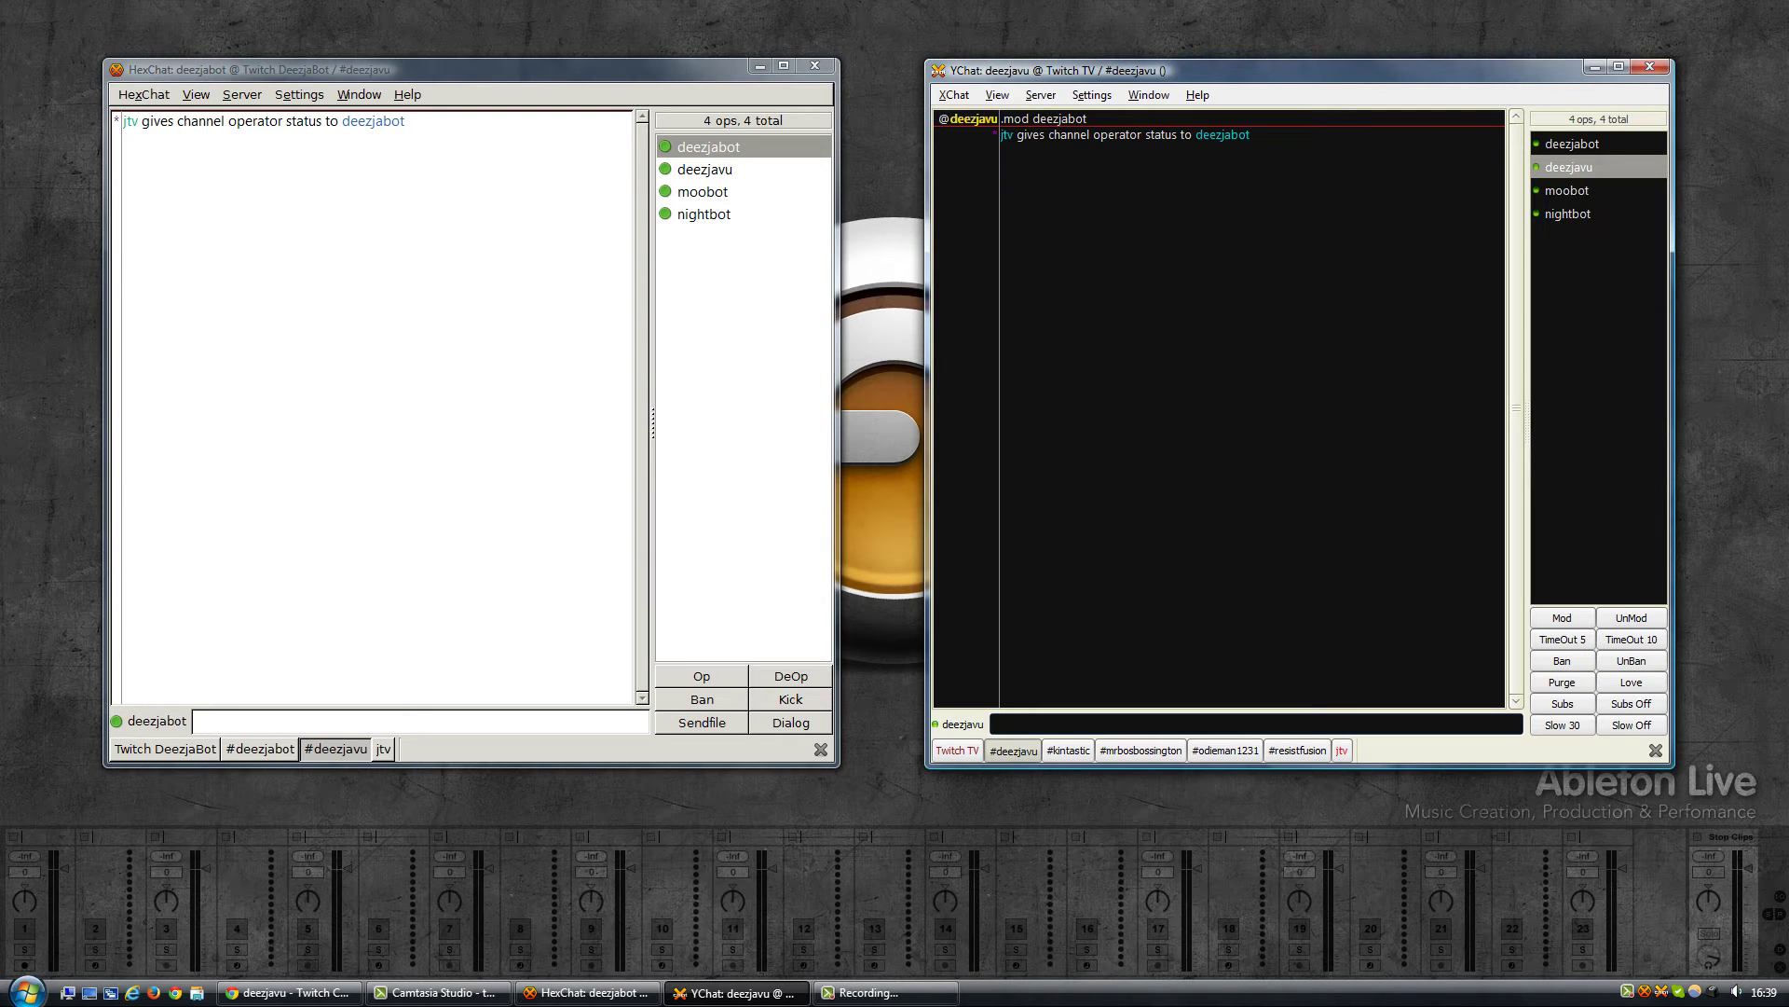
left_click(1573, 143)
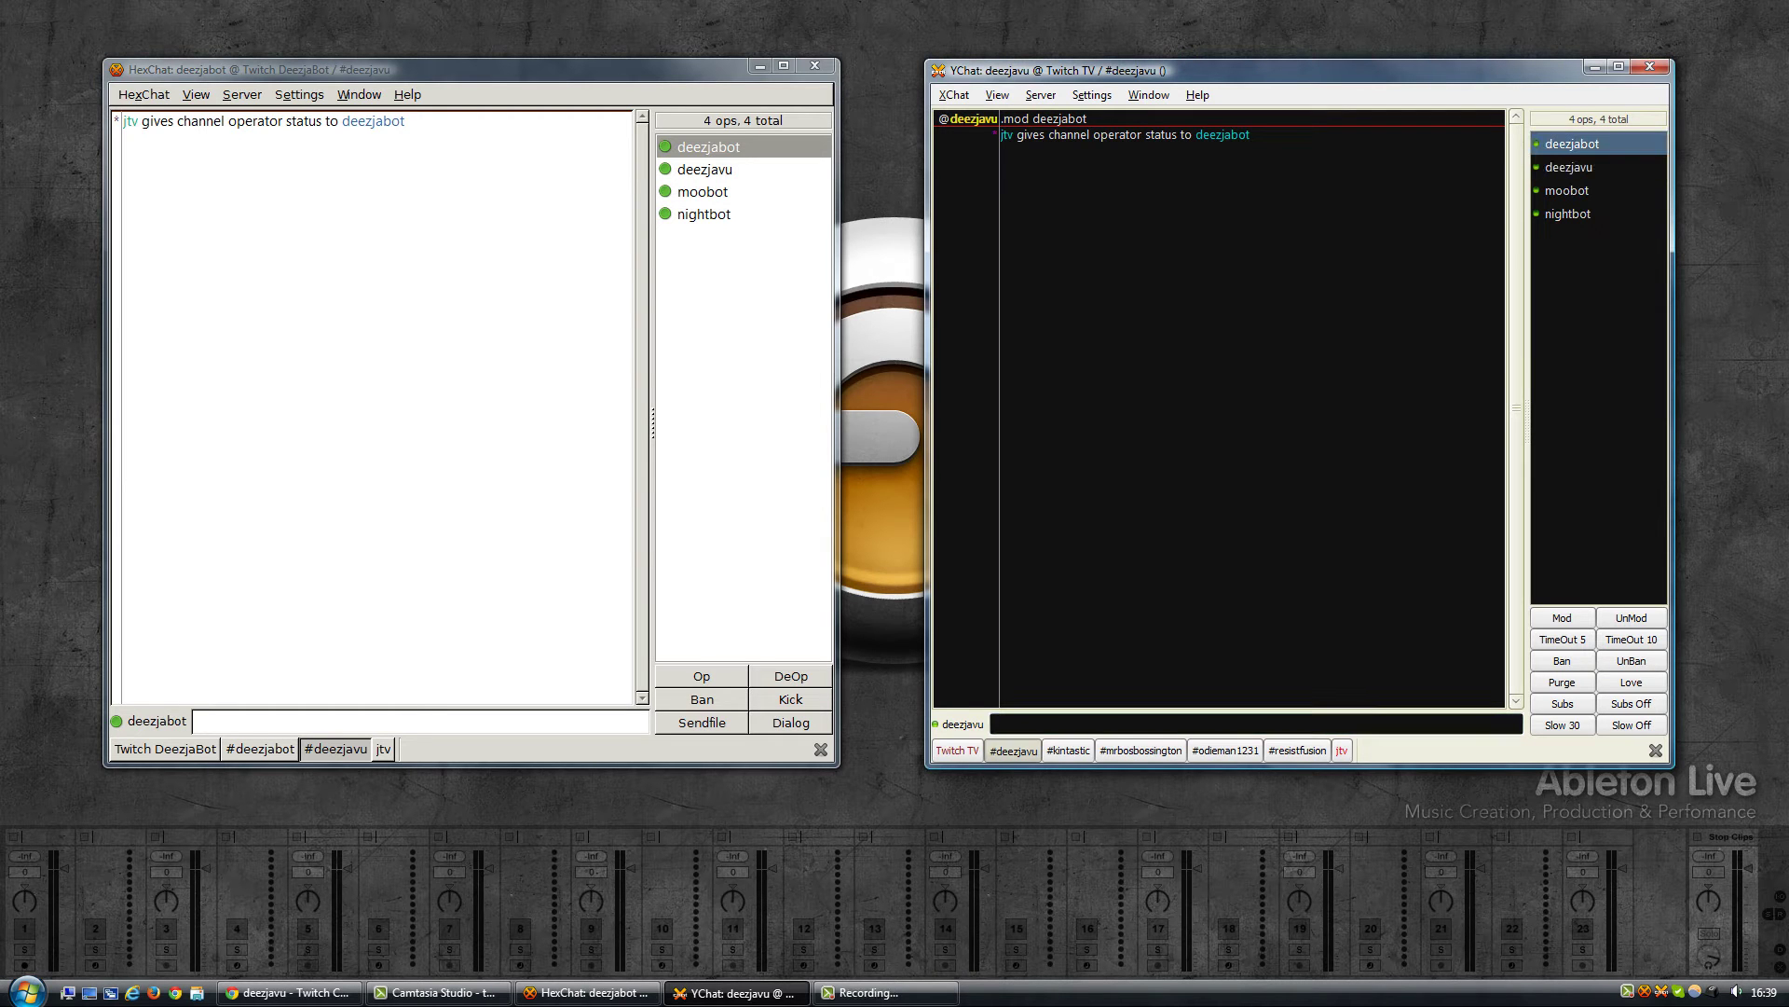
left_click(1631, 617)
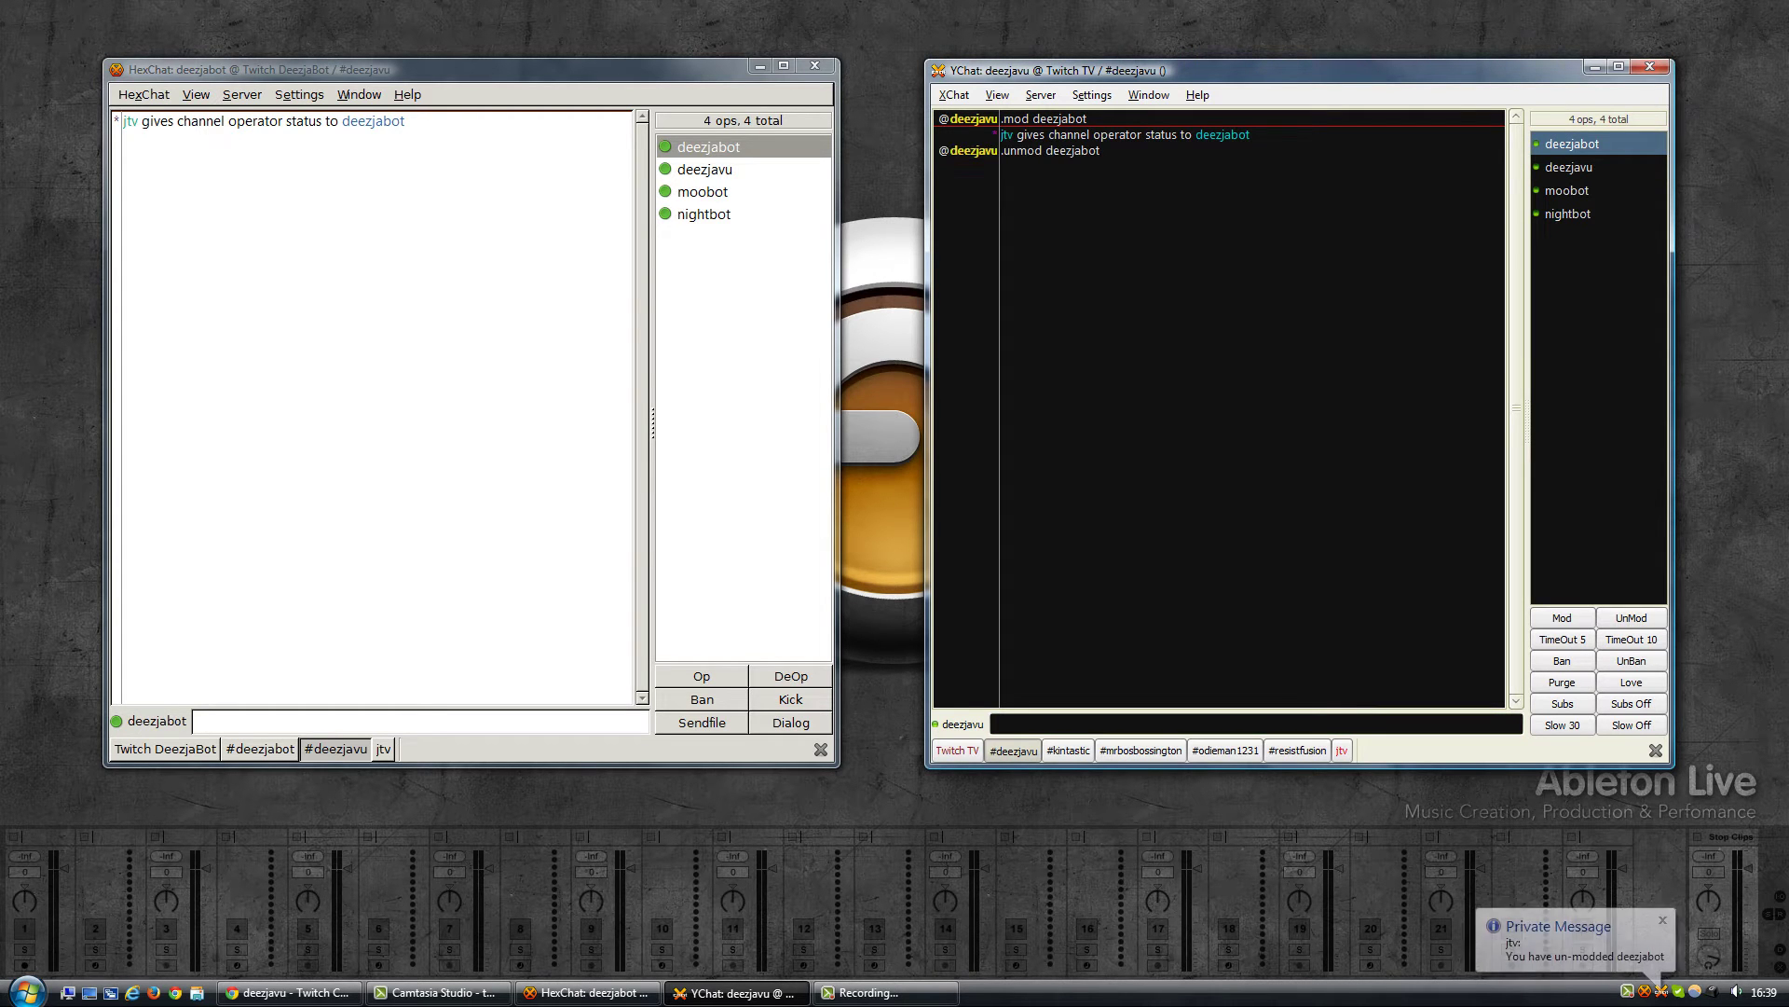
Switch to HexChat and open the Userlist Buttons settings
key("alt+Tab")
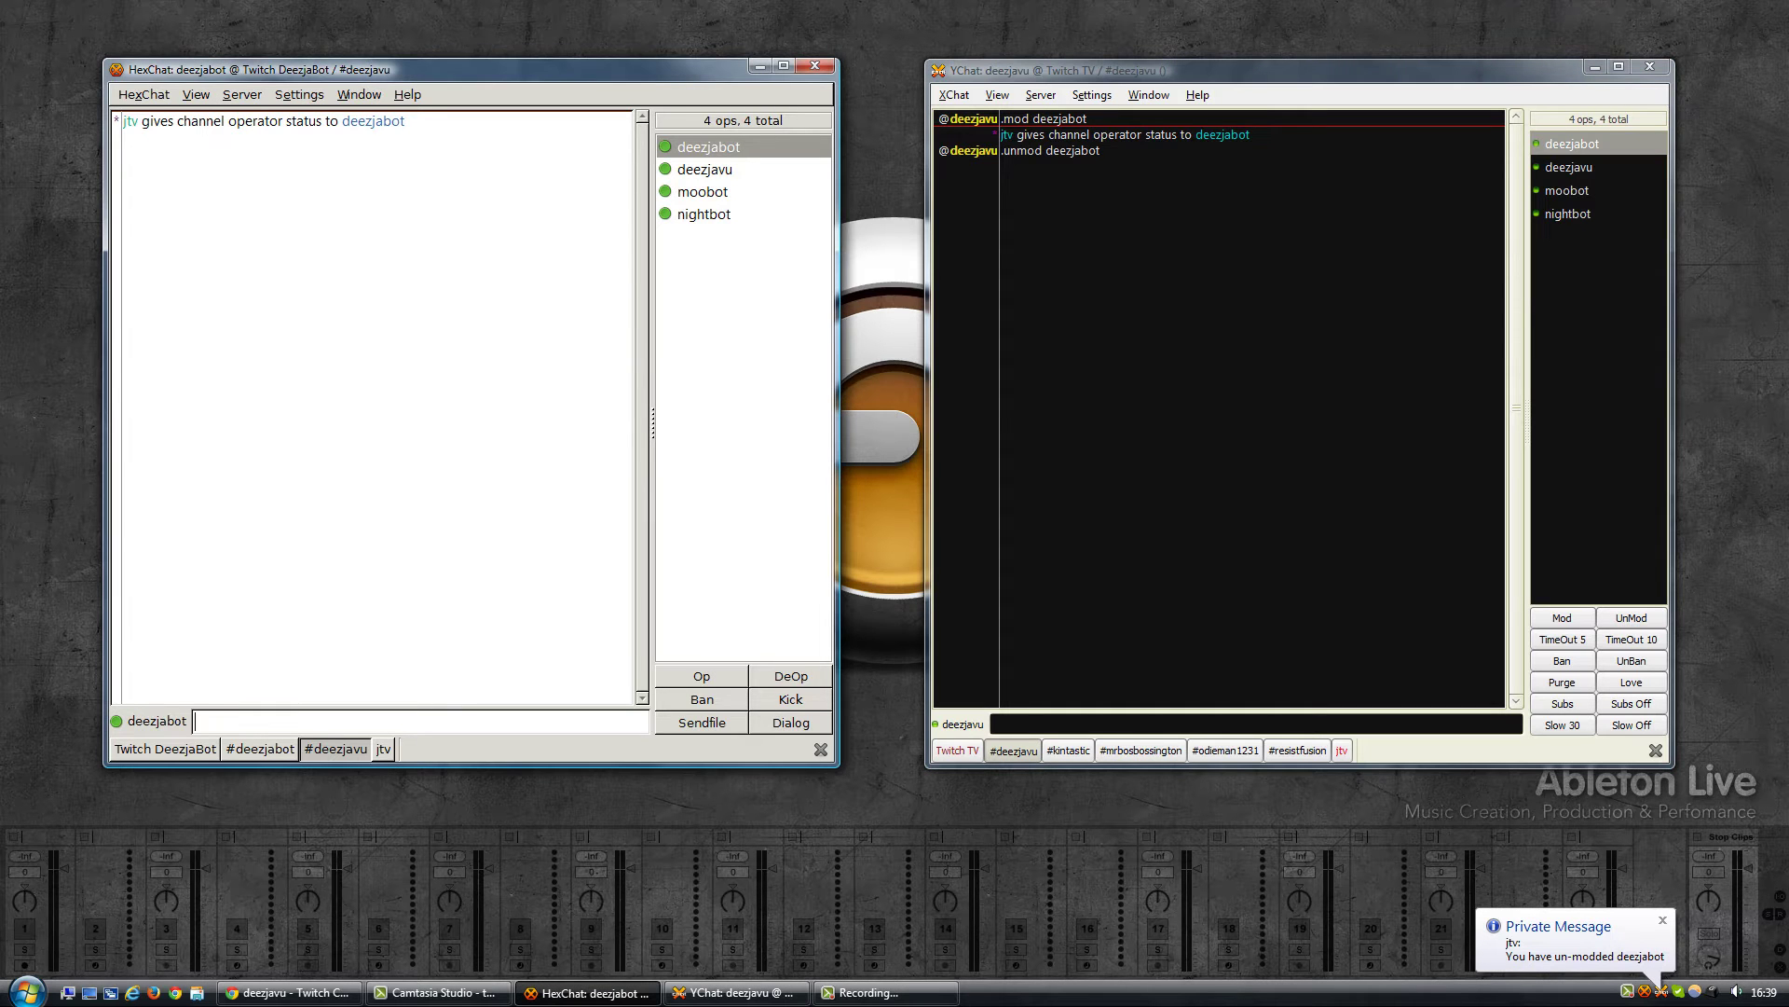
key("alt+v")
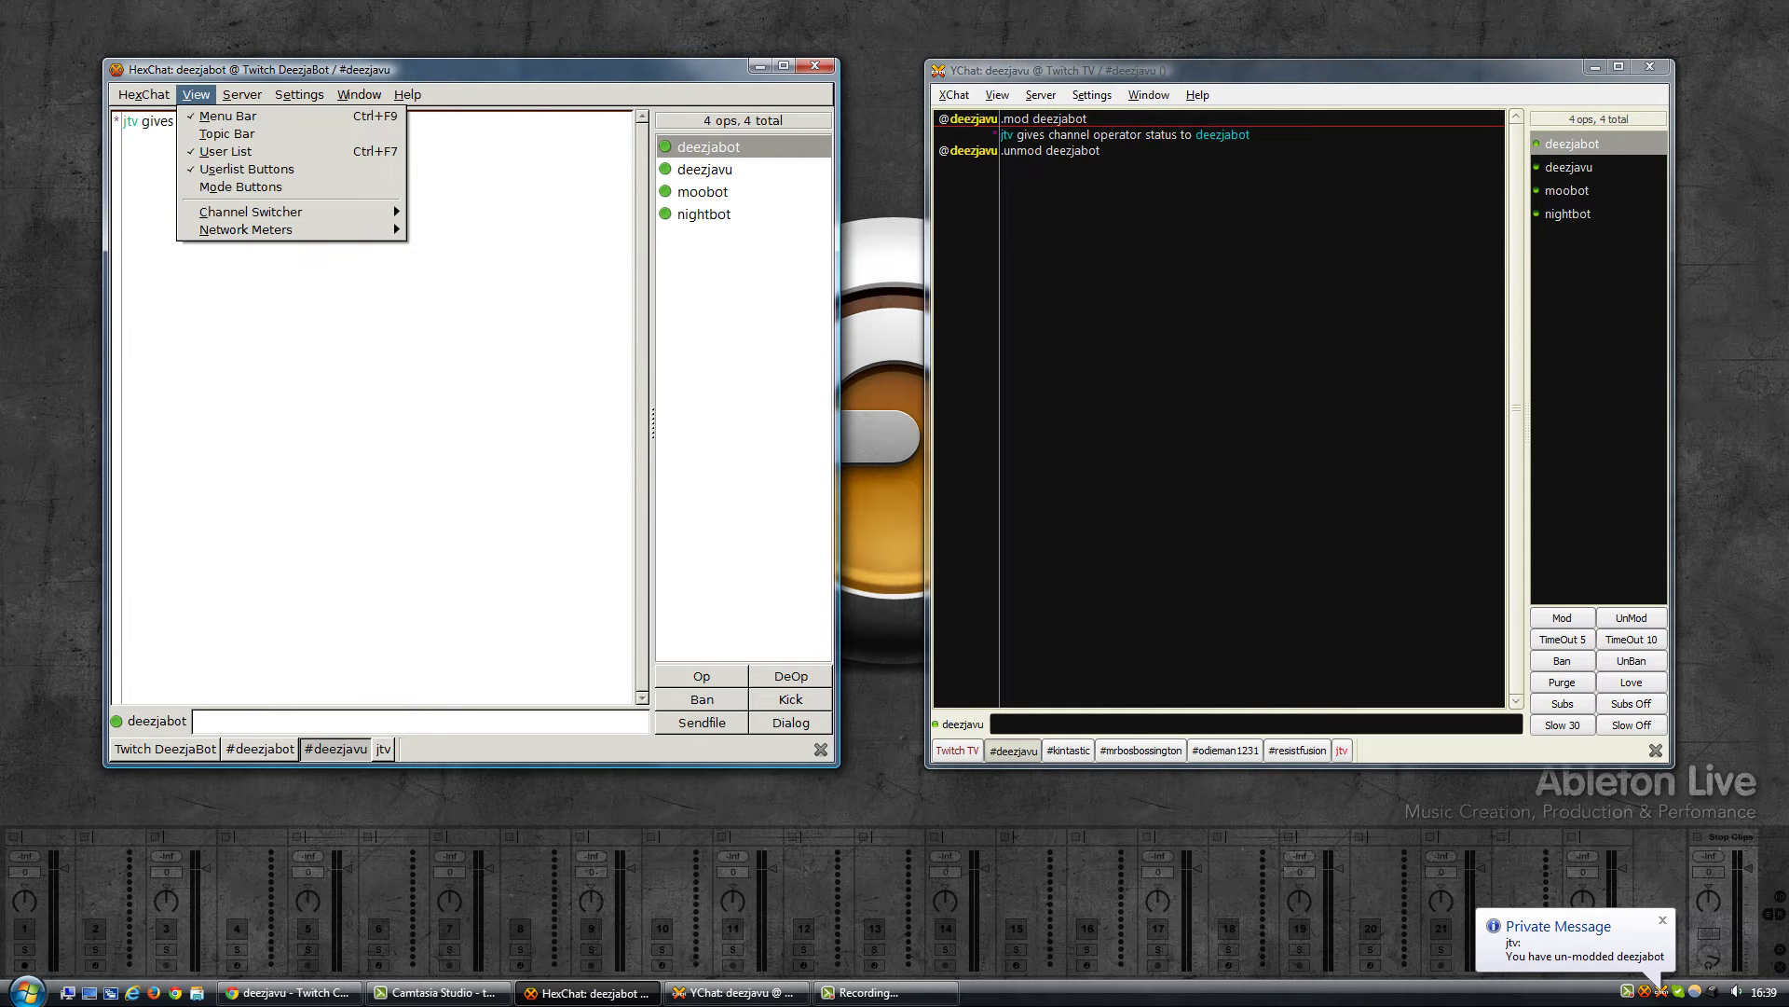
key("Right")
key("Right")
key("Down")
key("Down")
key("Down")
key("Down")
key("Down")
key("Down")
key("Down")
key("Down")
key("Down")
key("Down")
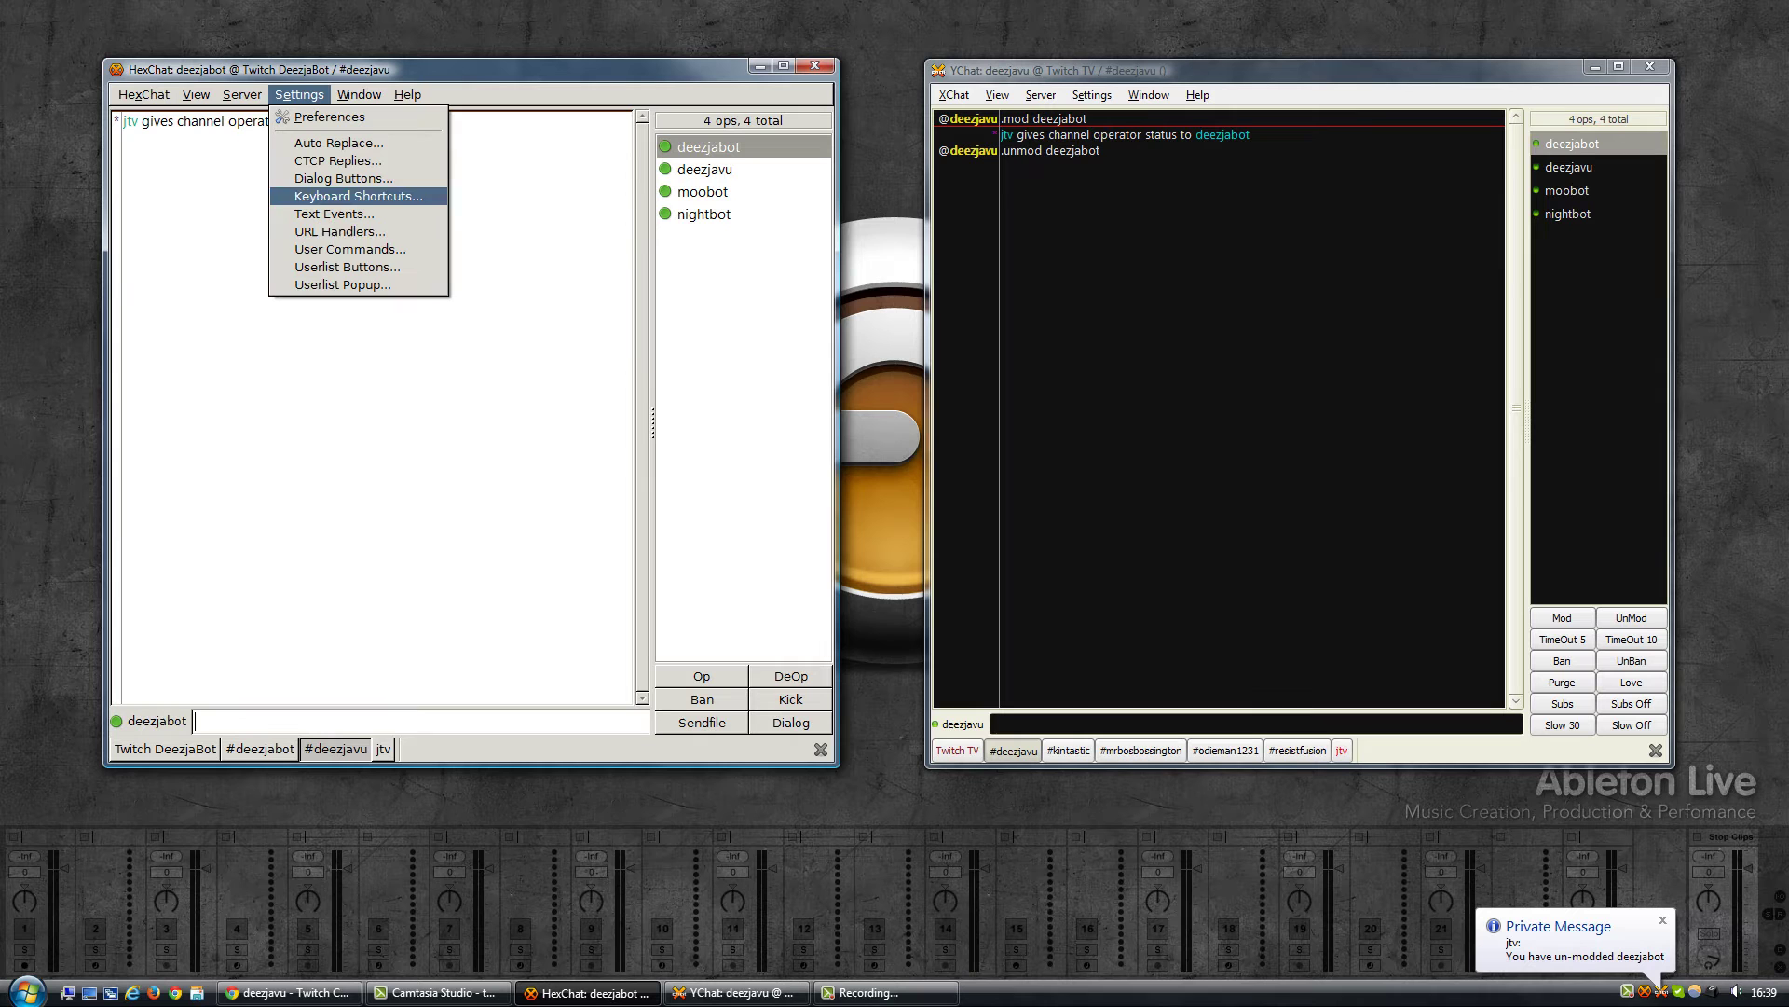
key("Up")
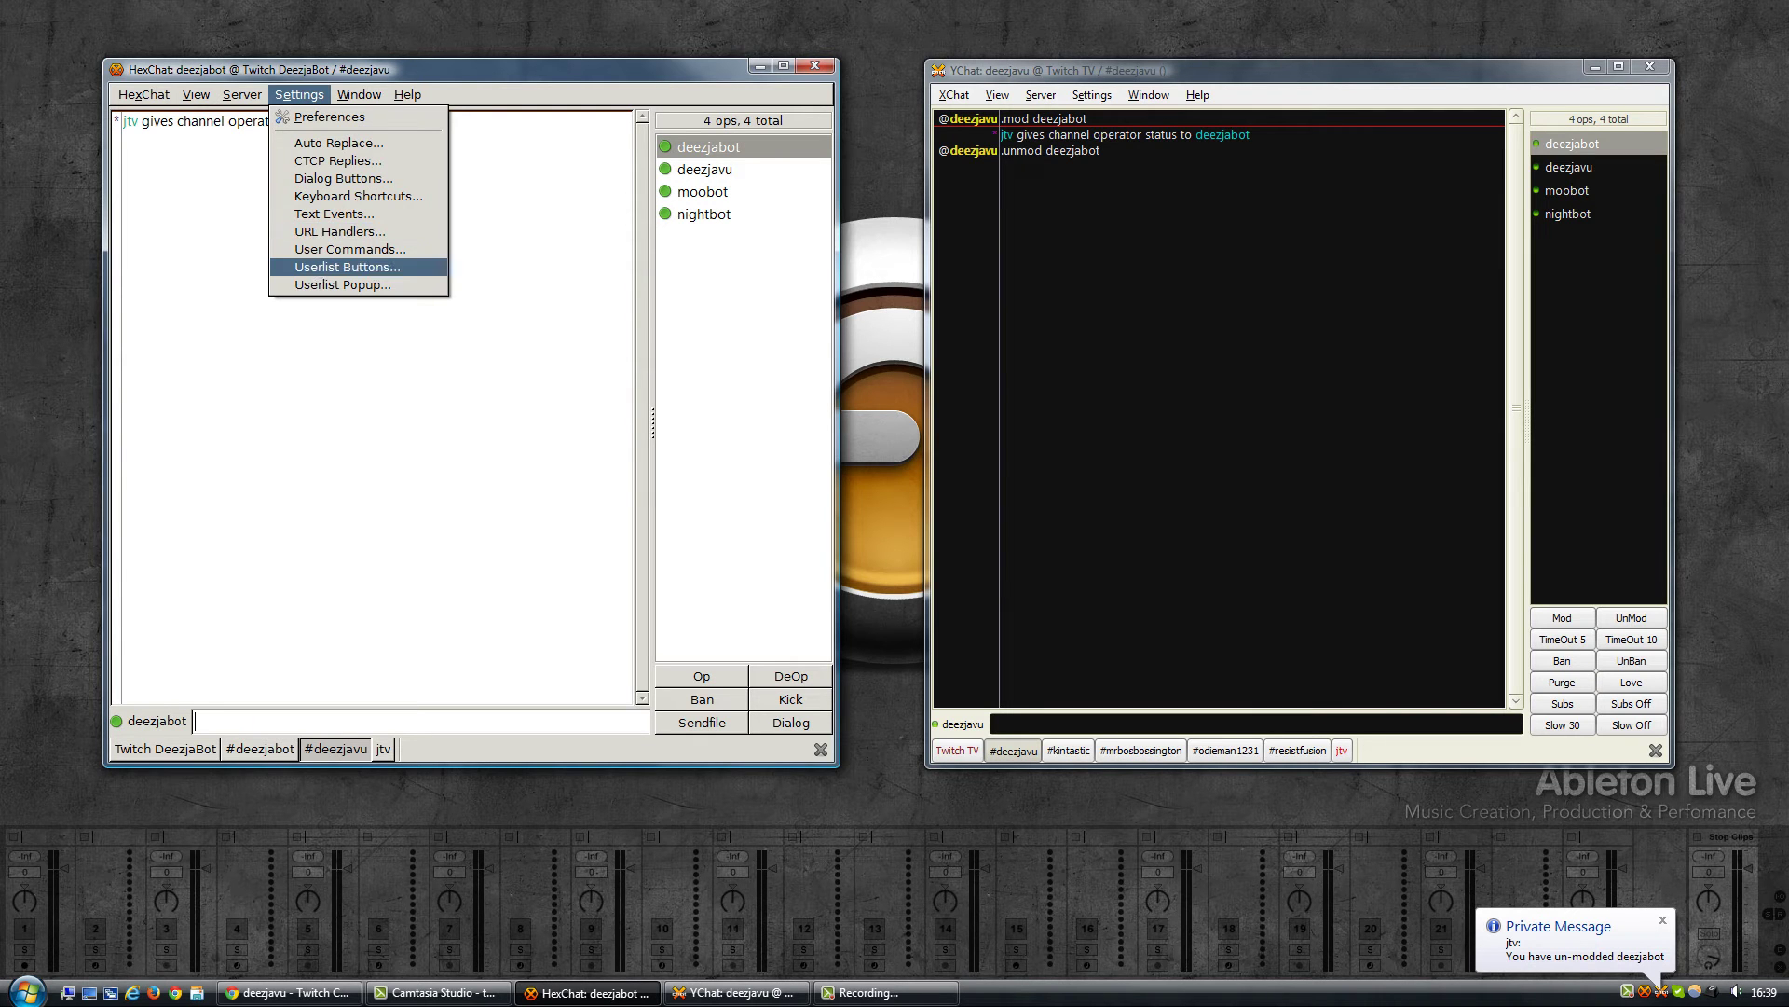
key("Return")
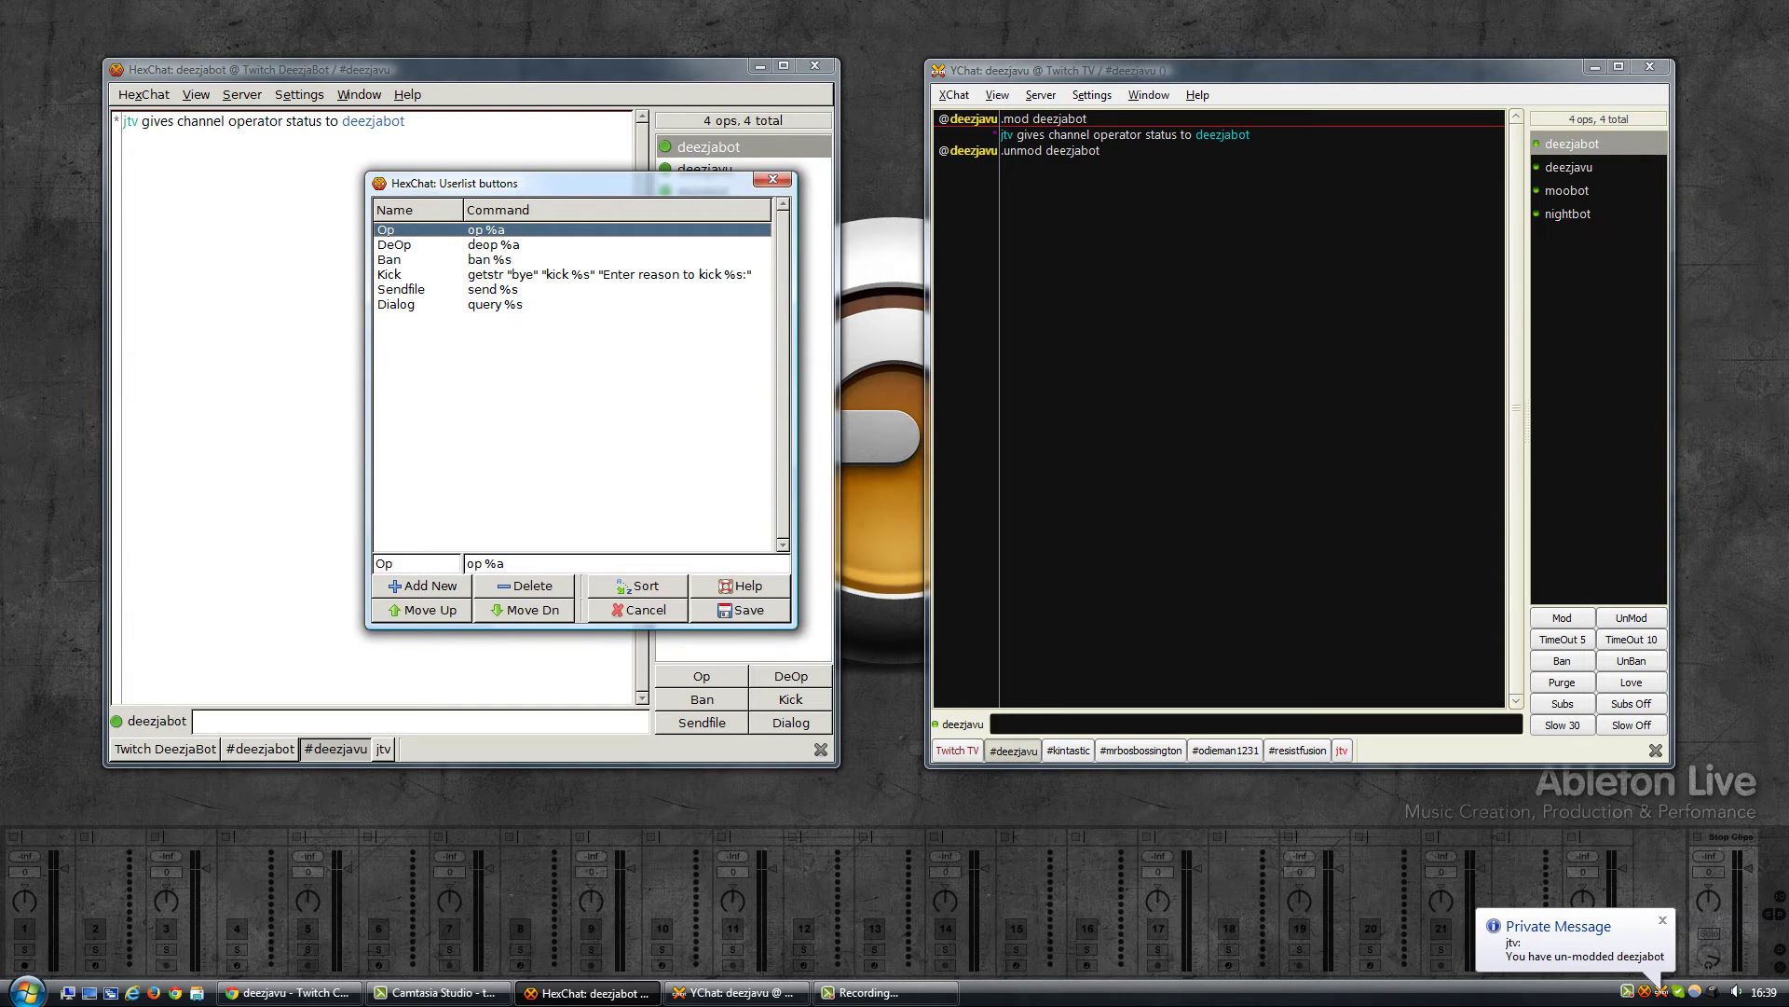
Review the names and commands of the default userlist buttons, from Dialog up to Op
left_click(394, 244)
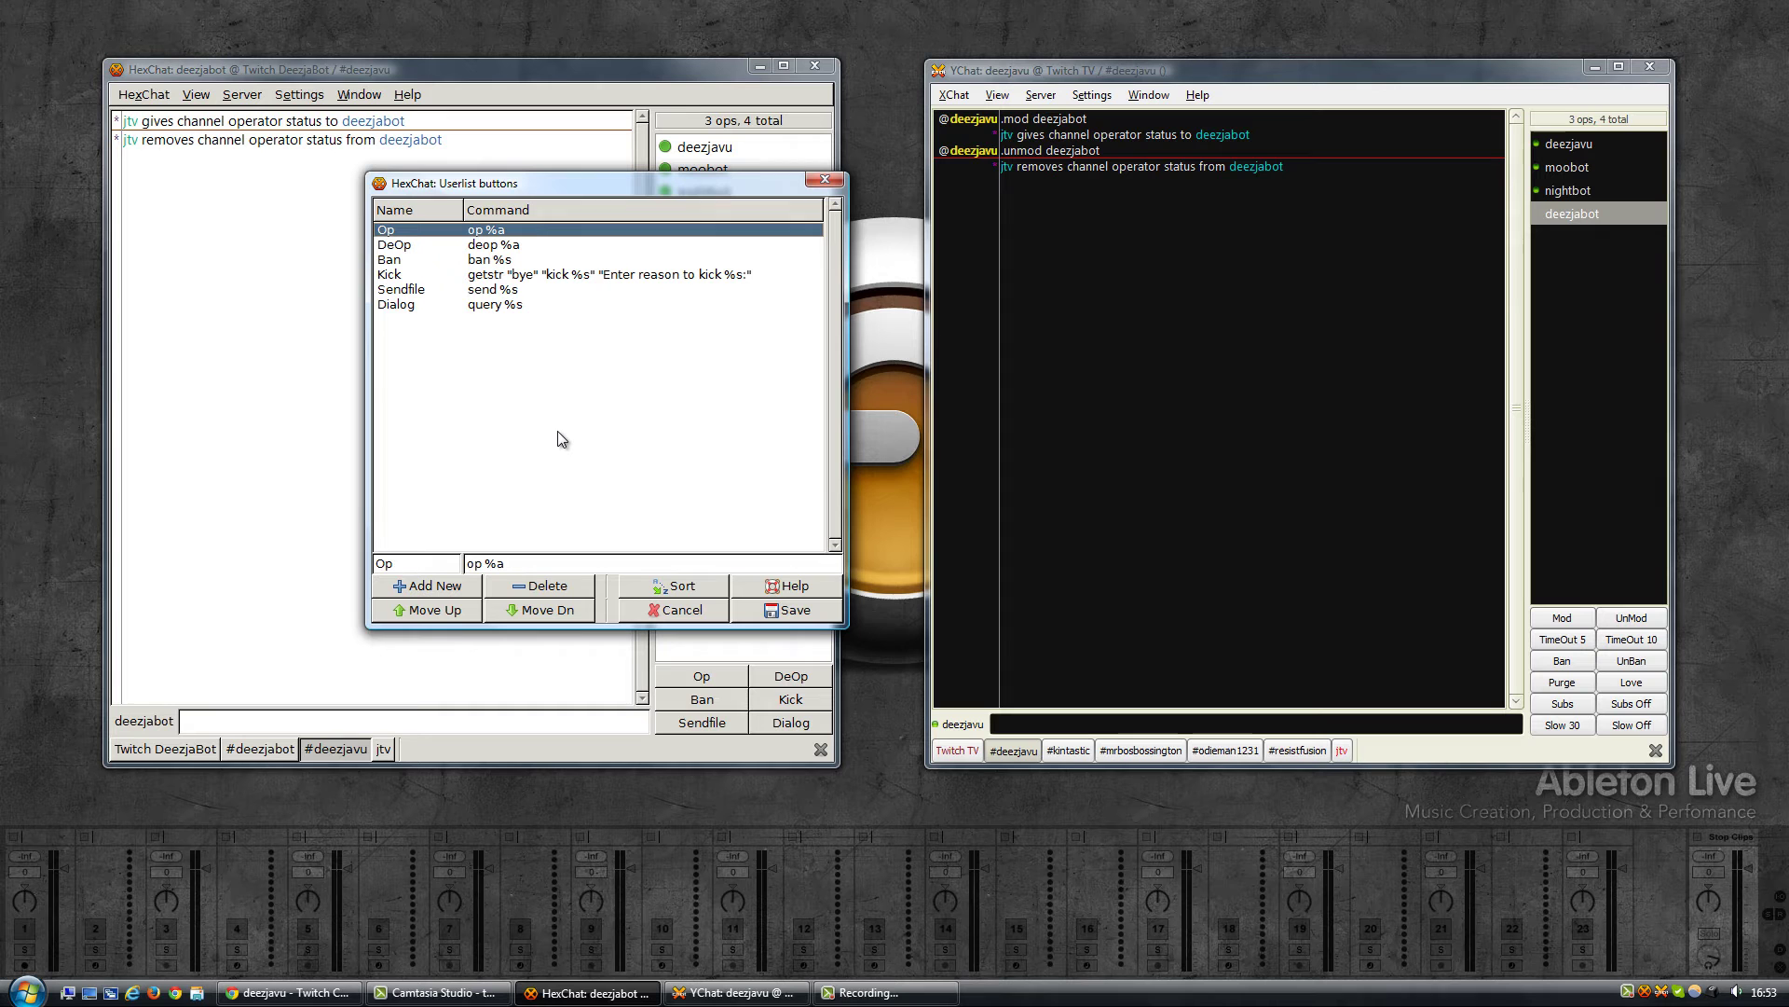
left_click(499, 305)
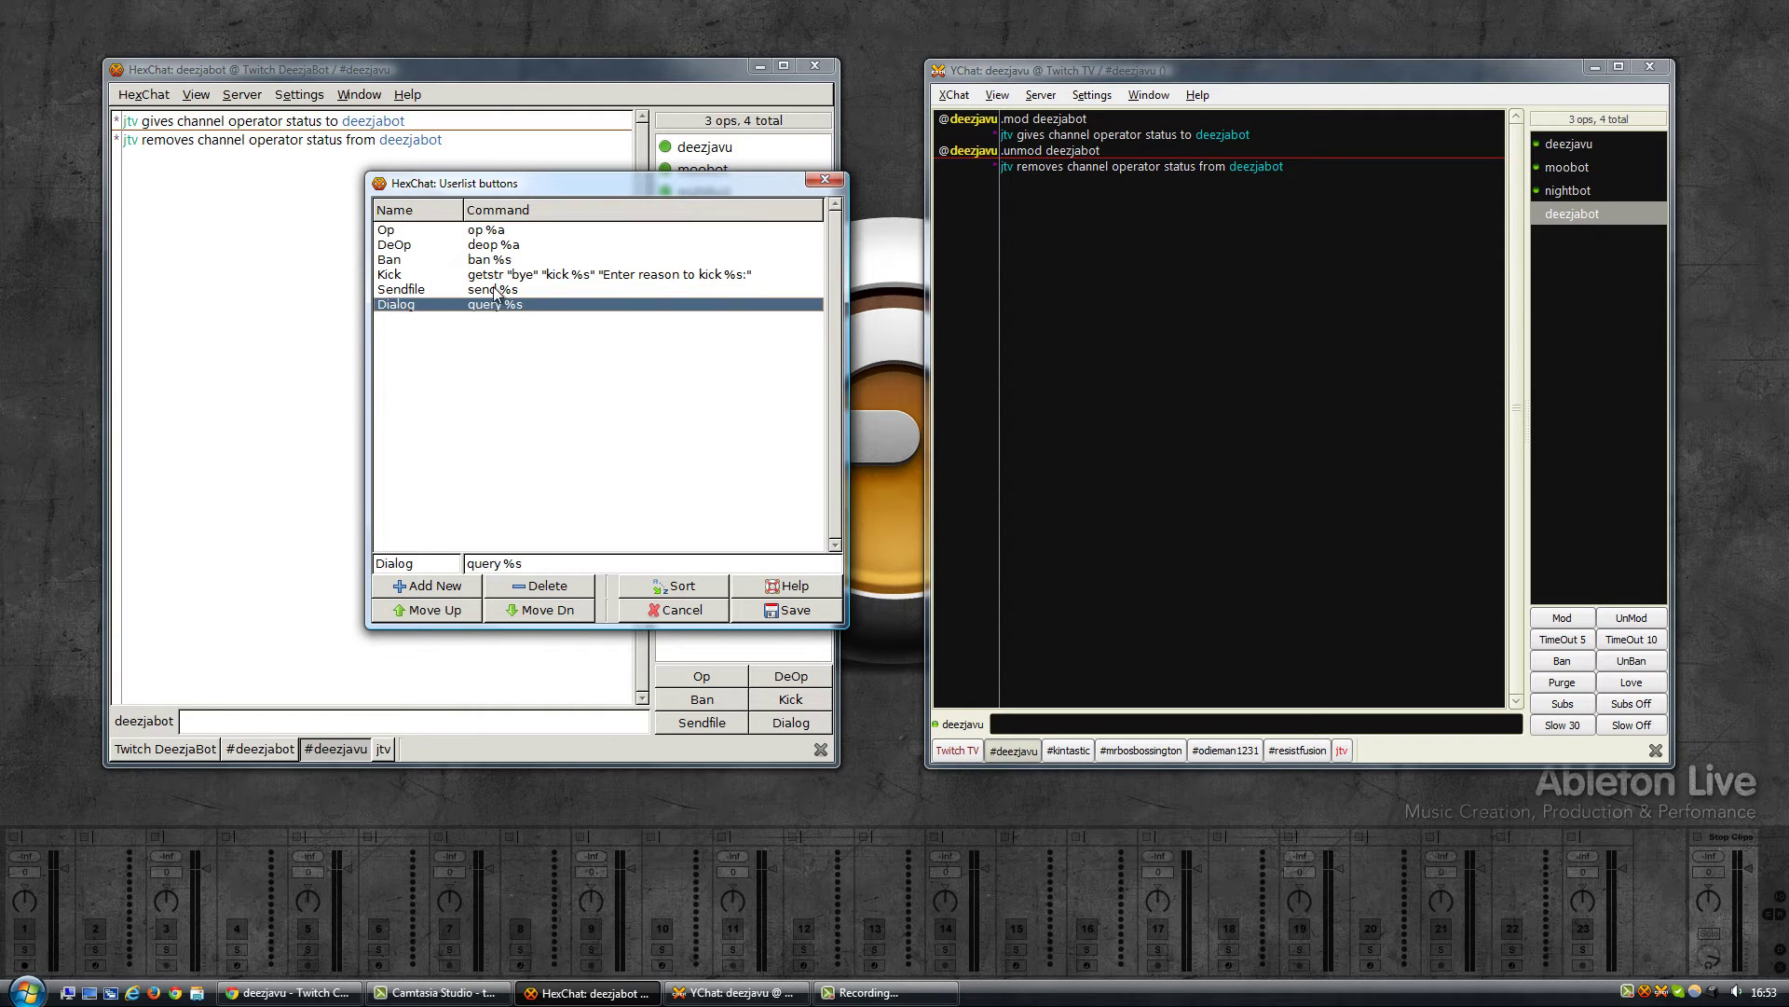
left_click(496, 289)
left_click(494, 275)
left_click(493, 260)
left_click(489, 244)
left_click(492, 231)
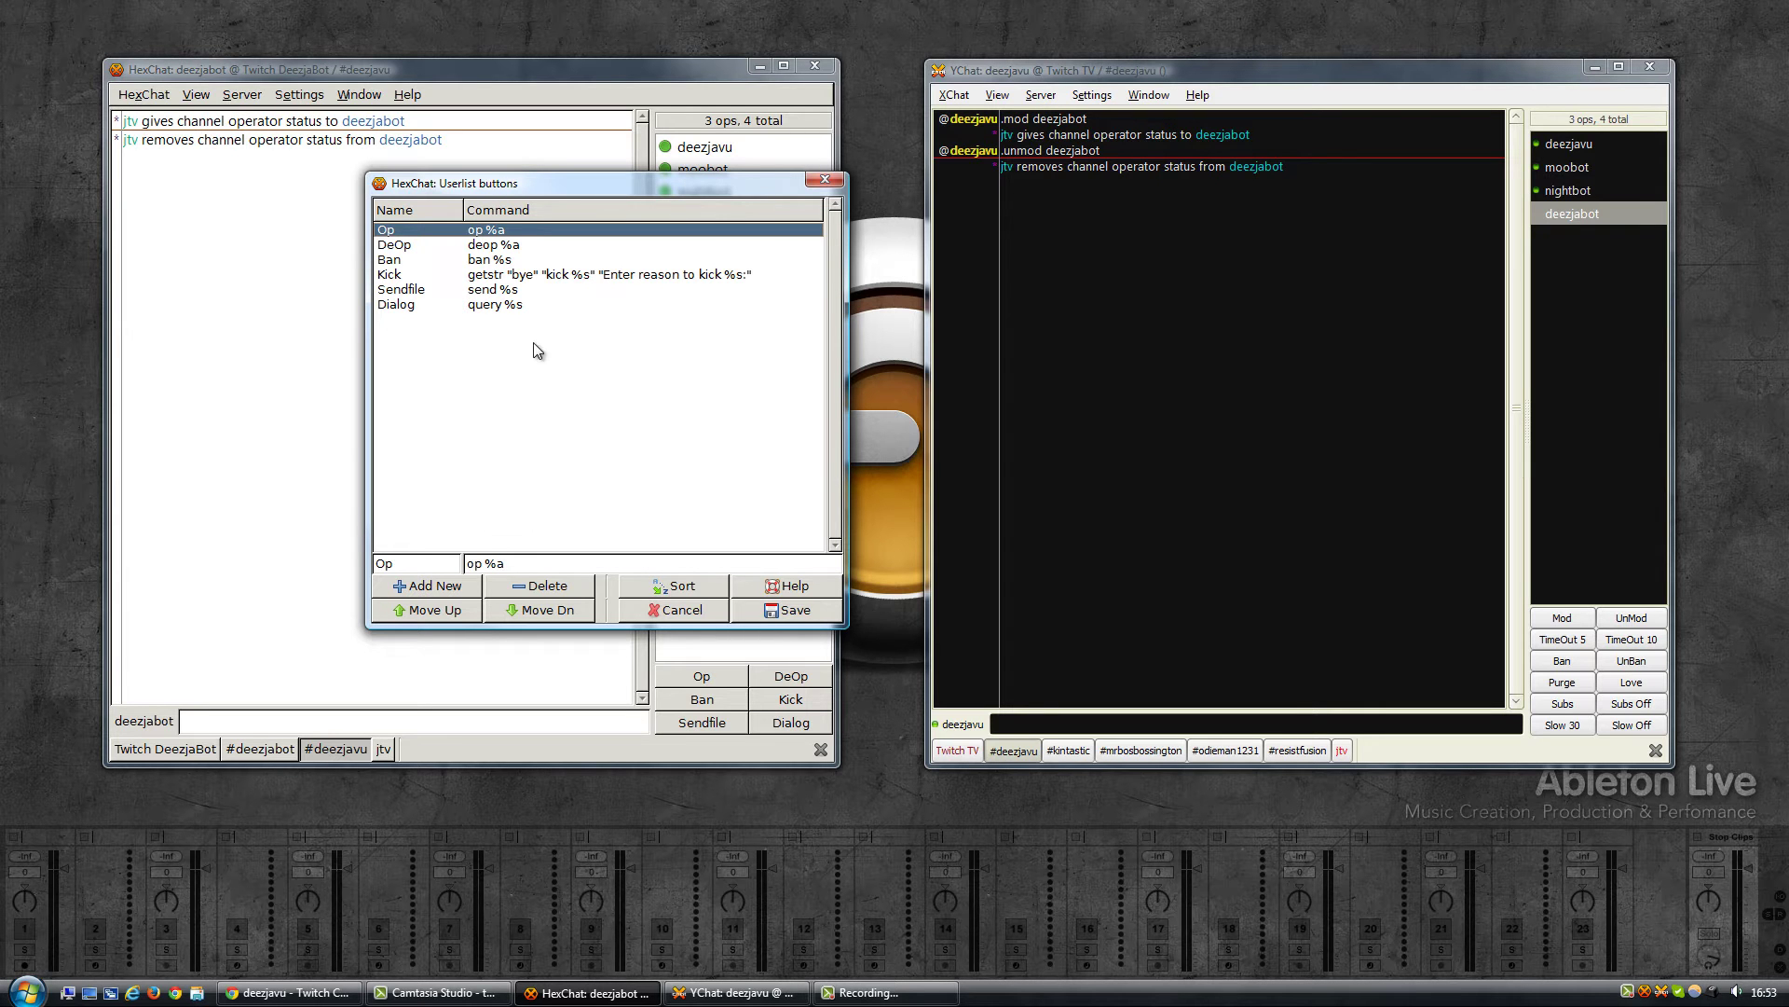
left_click(400, 243)
left_click(402, 231)
left_click(402, 245)
left_click(493, 230)
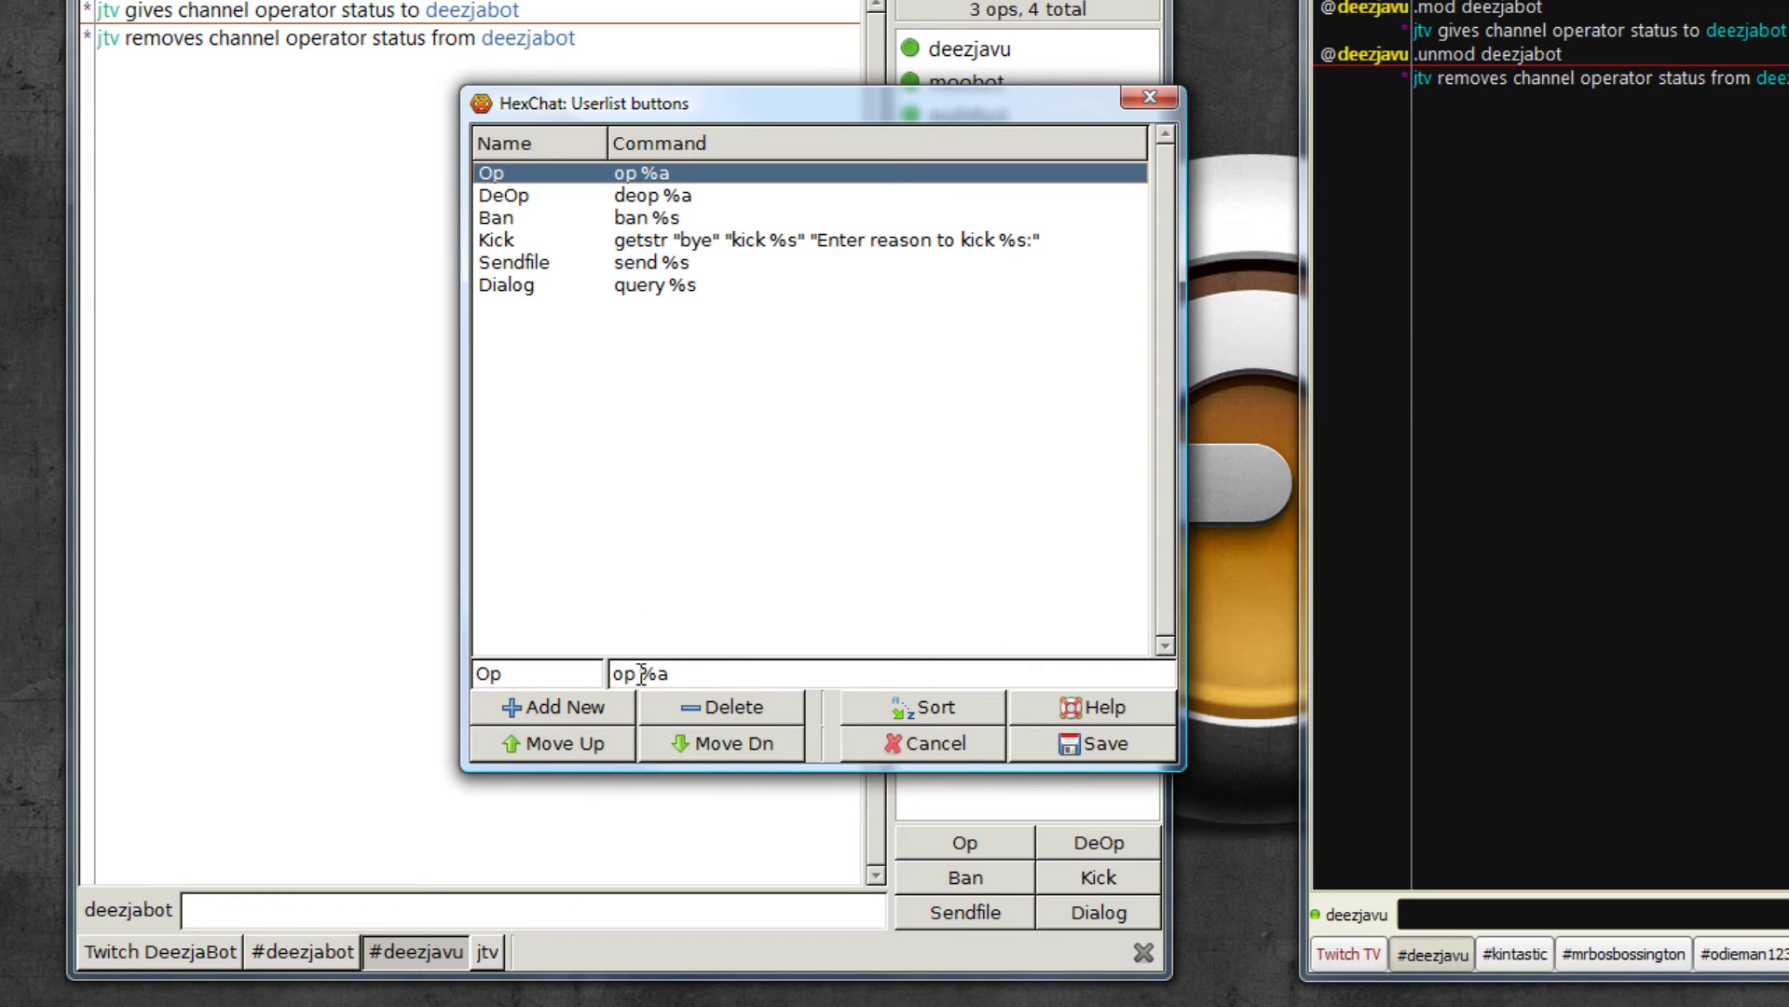
Examine the %a and %s codes in the Op, Ban and DeOp button commands
left_click_drag(638, 673, 693, 675)
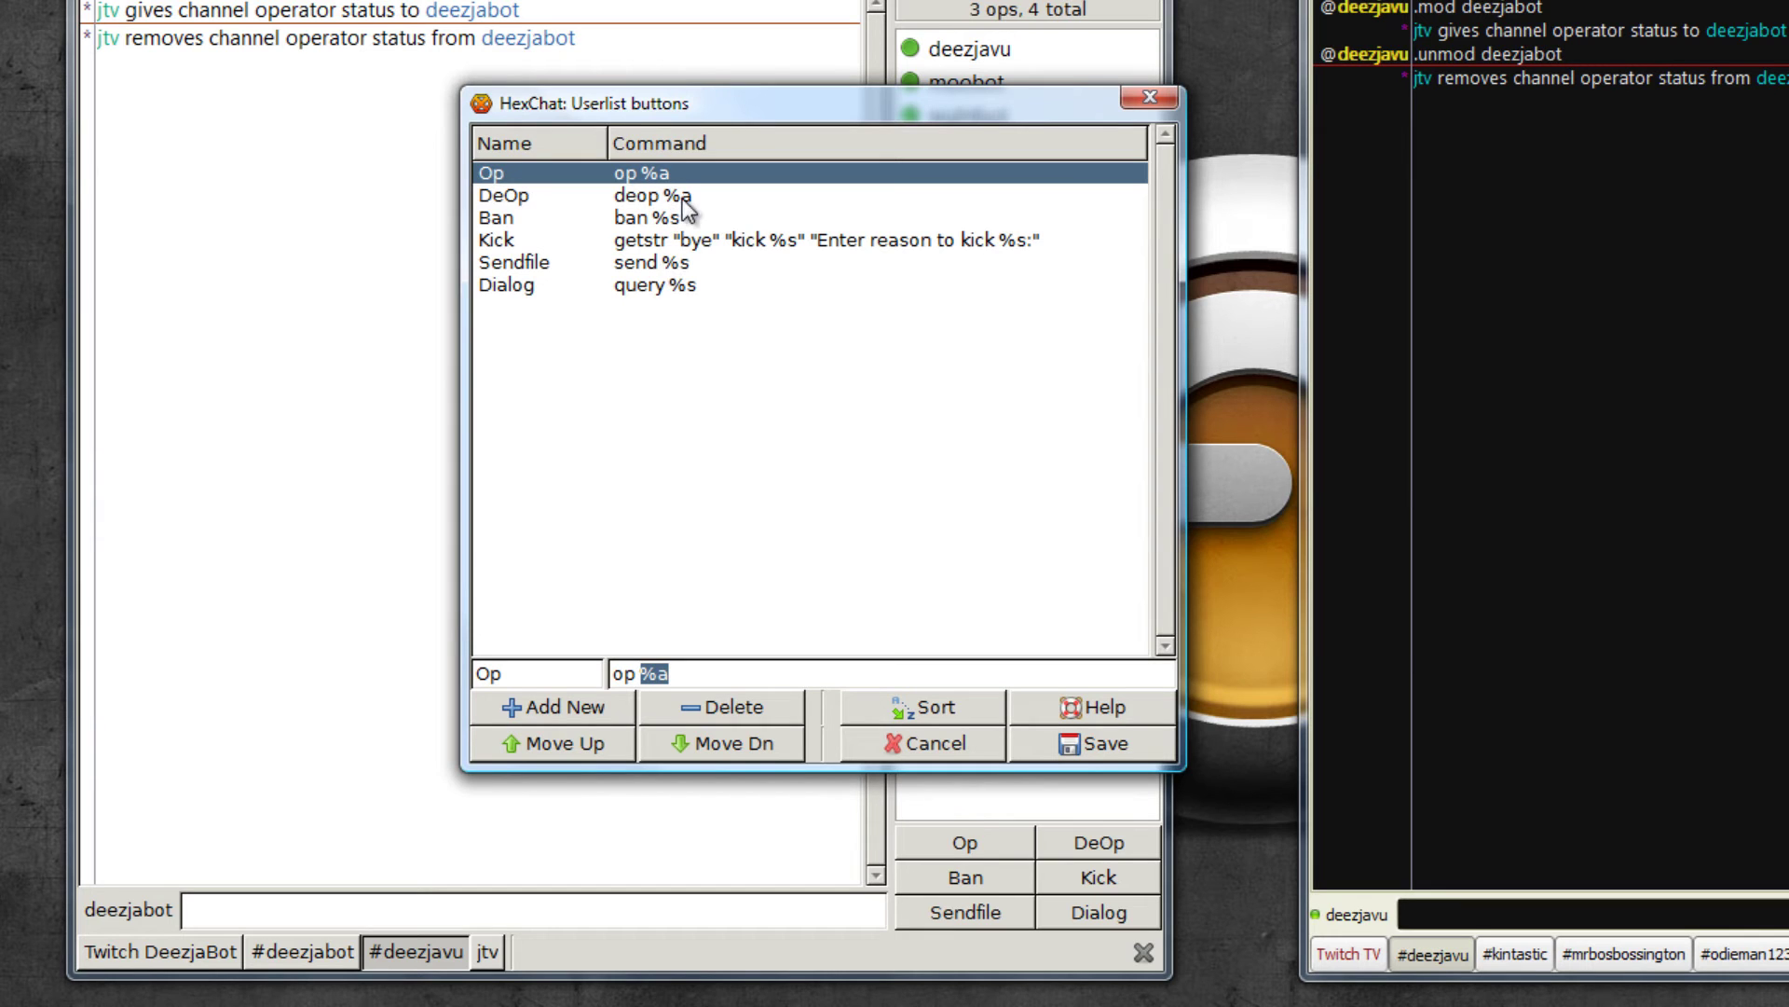
left_click(660, 674)
mouse_move(641, 673)
left_mouse_down()
mouse_move(678, 673)
mouse_move(639, 674)
left_mouse_up()
left_click(664, 218)
left_click_drag(681, 673, 650, 673)
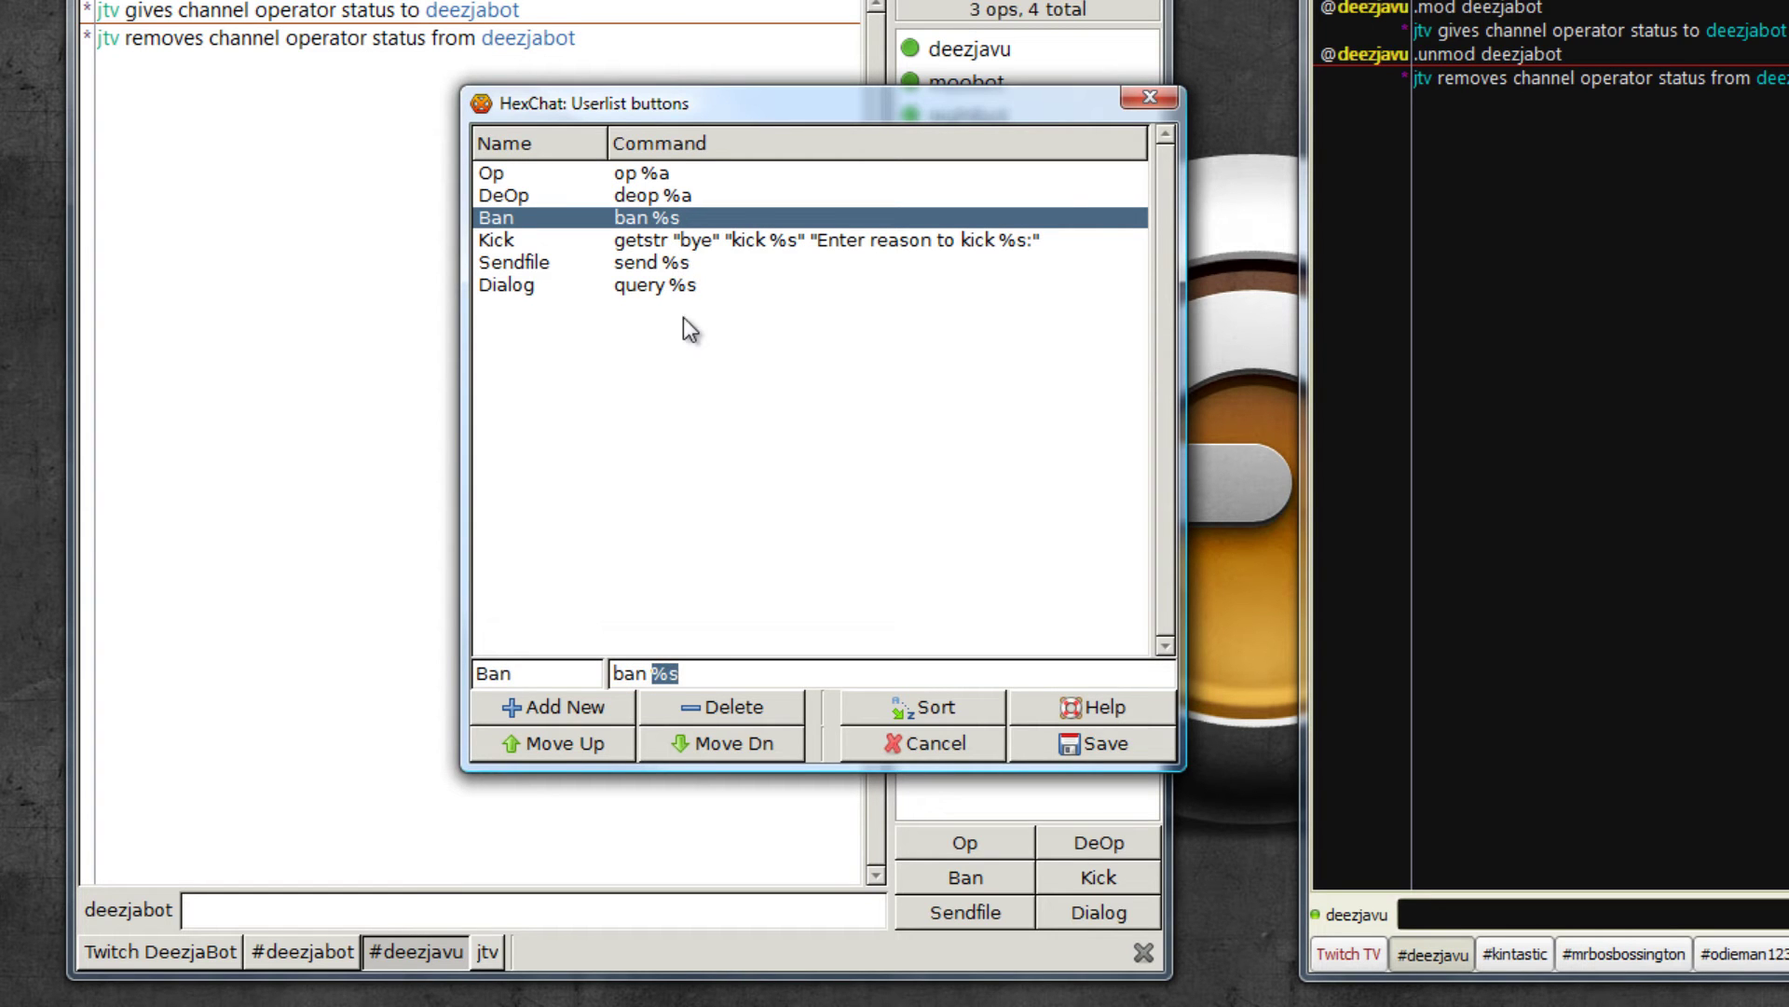
left_click(666, 198)
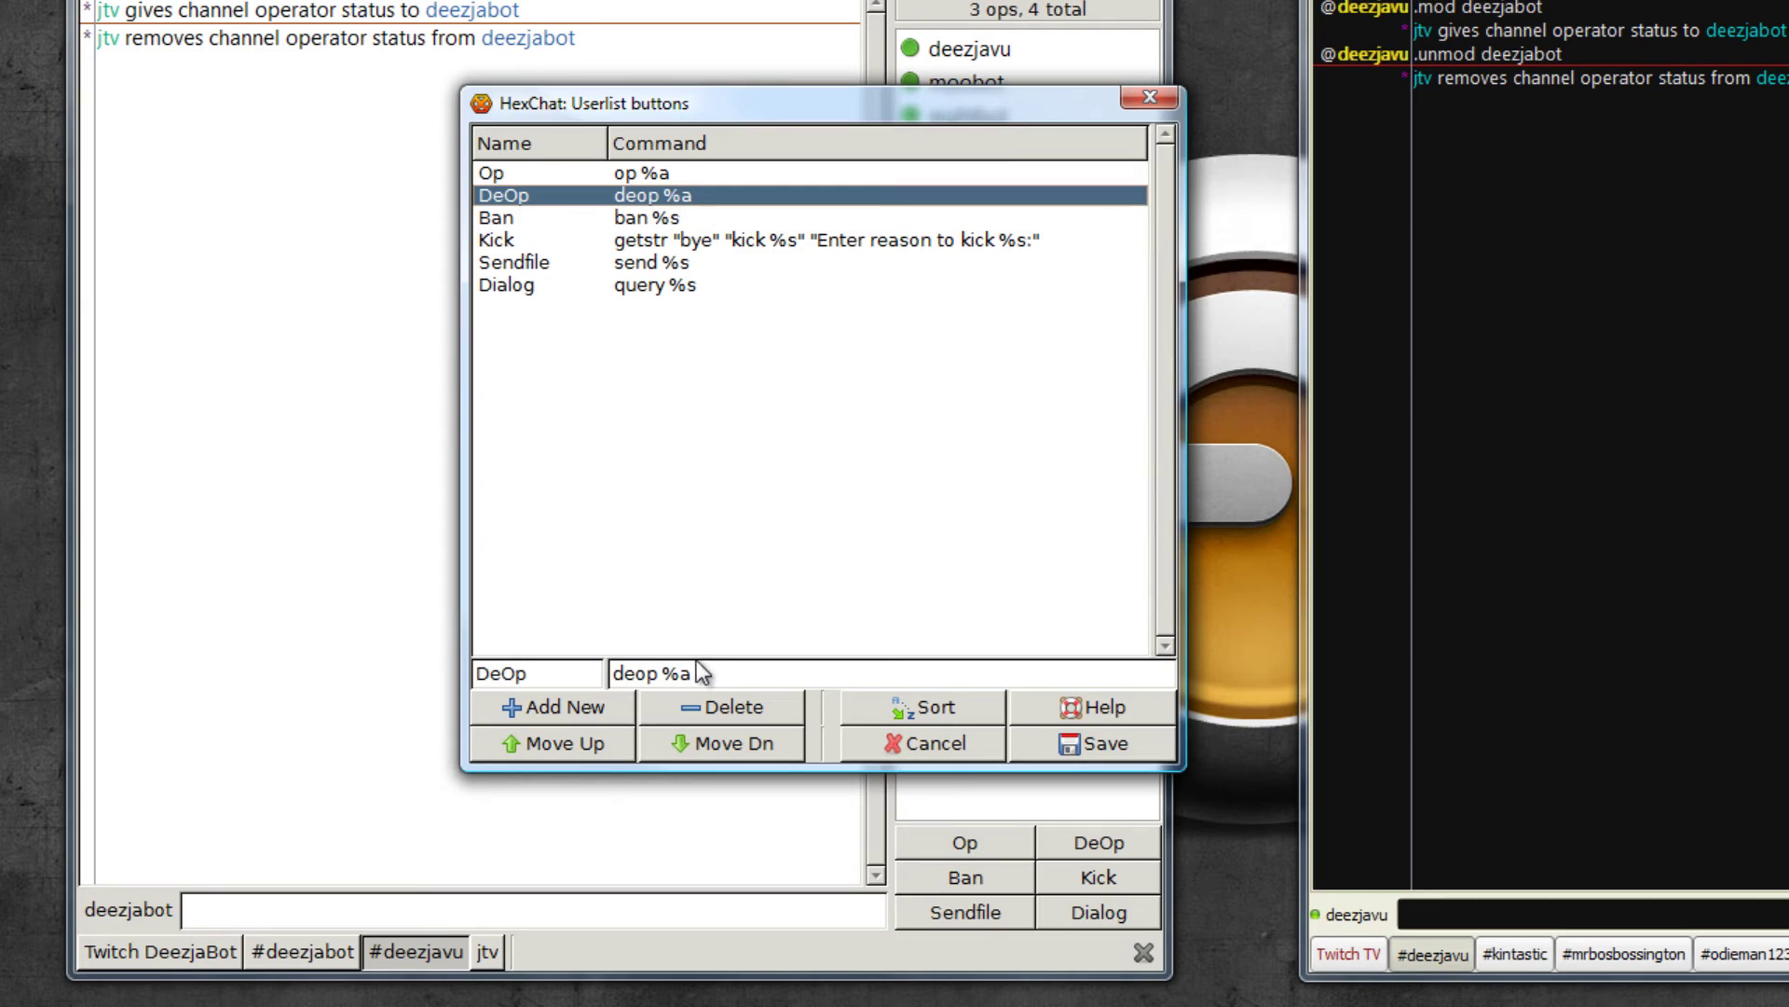
left_click_drag(696, 673, 664, 673)
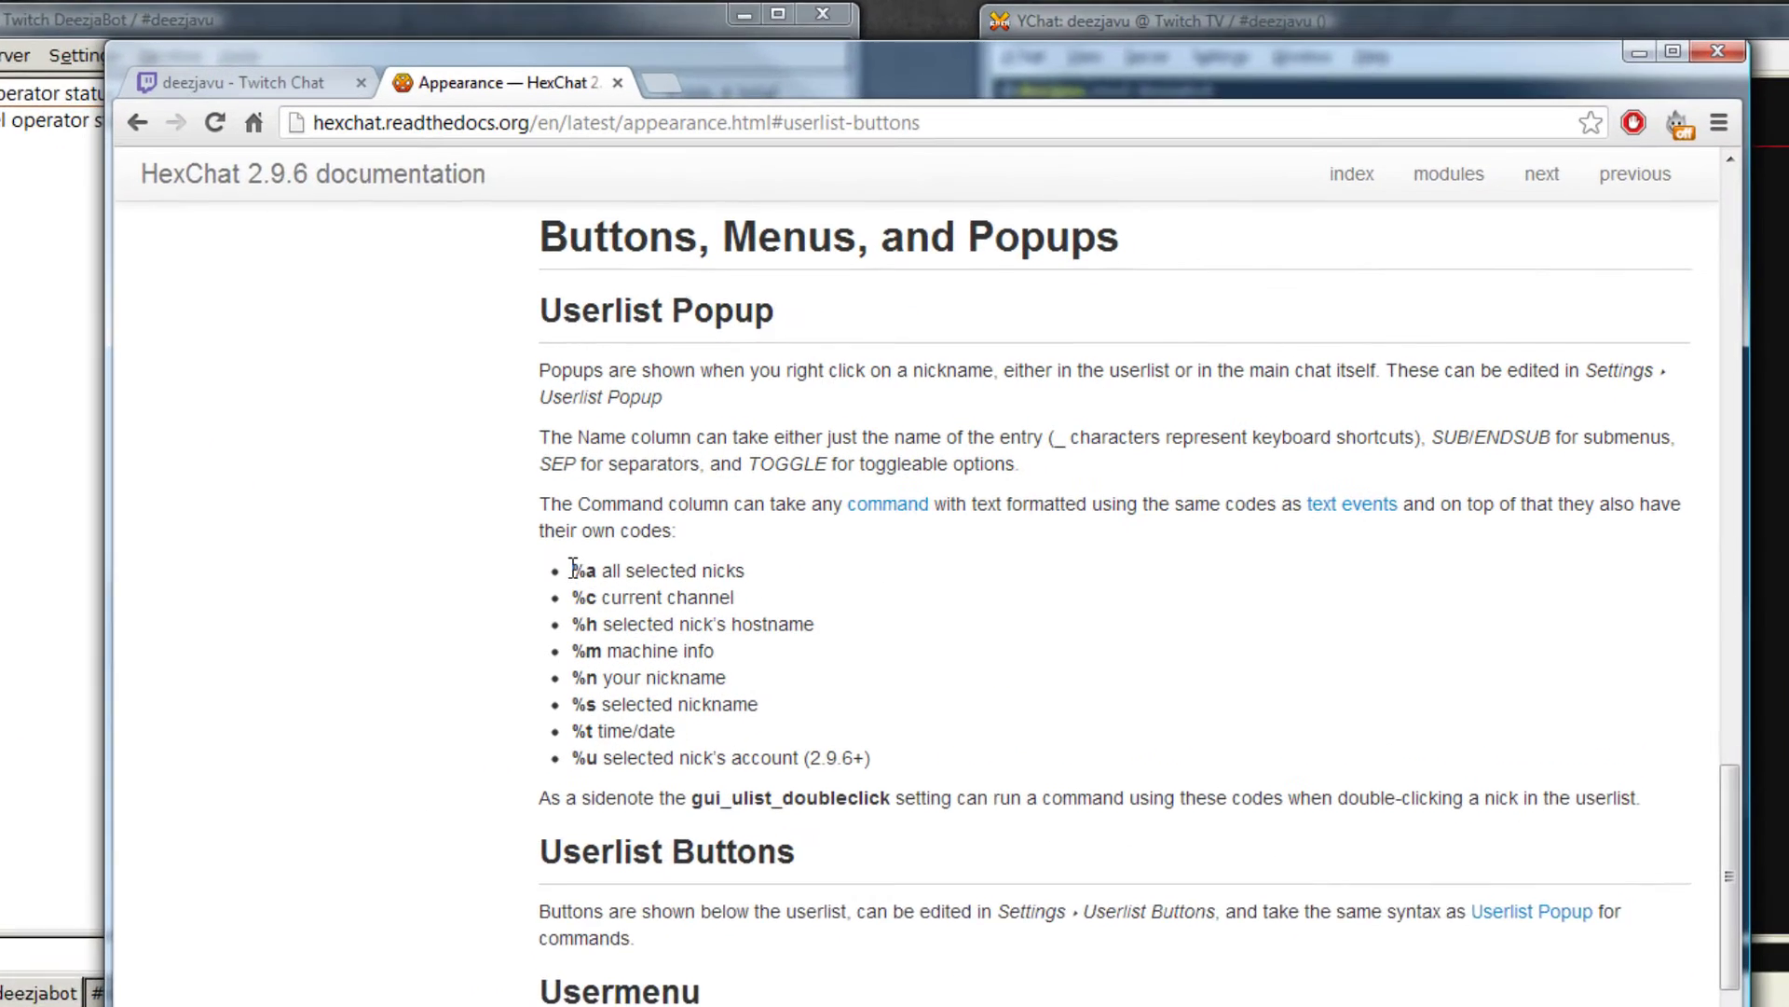
Look up the meaning of the %a, %s and %c codes in the HexChat documentation, and return to the Userlist Buttons settings
left_click_drag(574, 569, 744, 570)
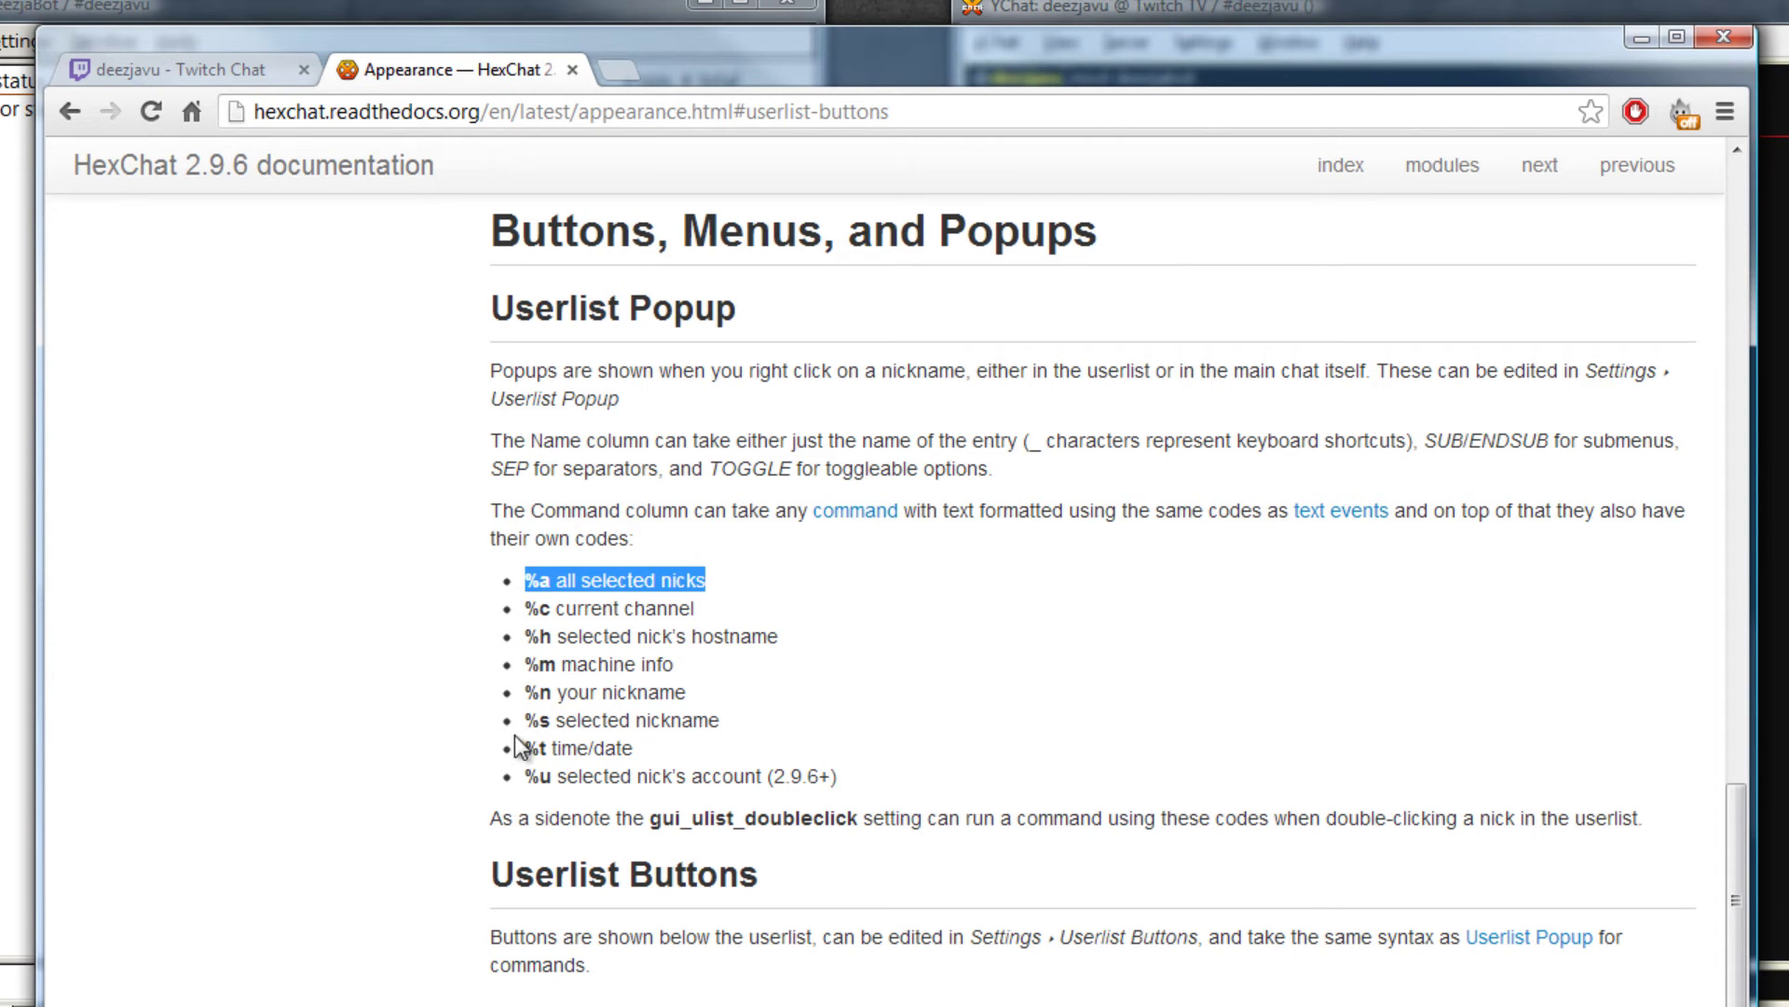
left_click_drag(523, 720, 725, 717)
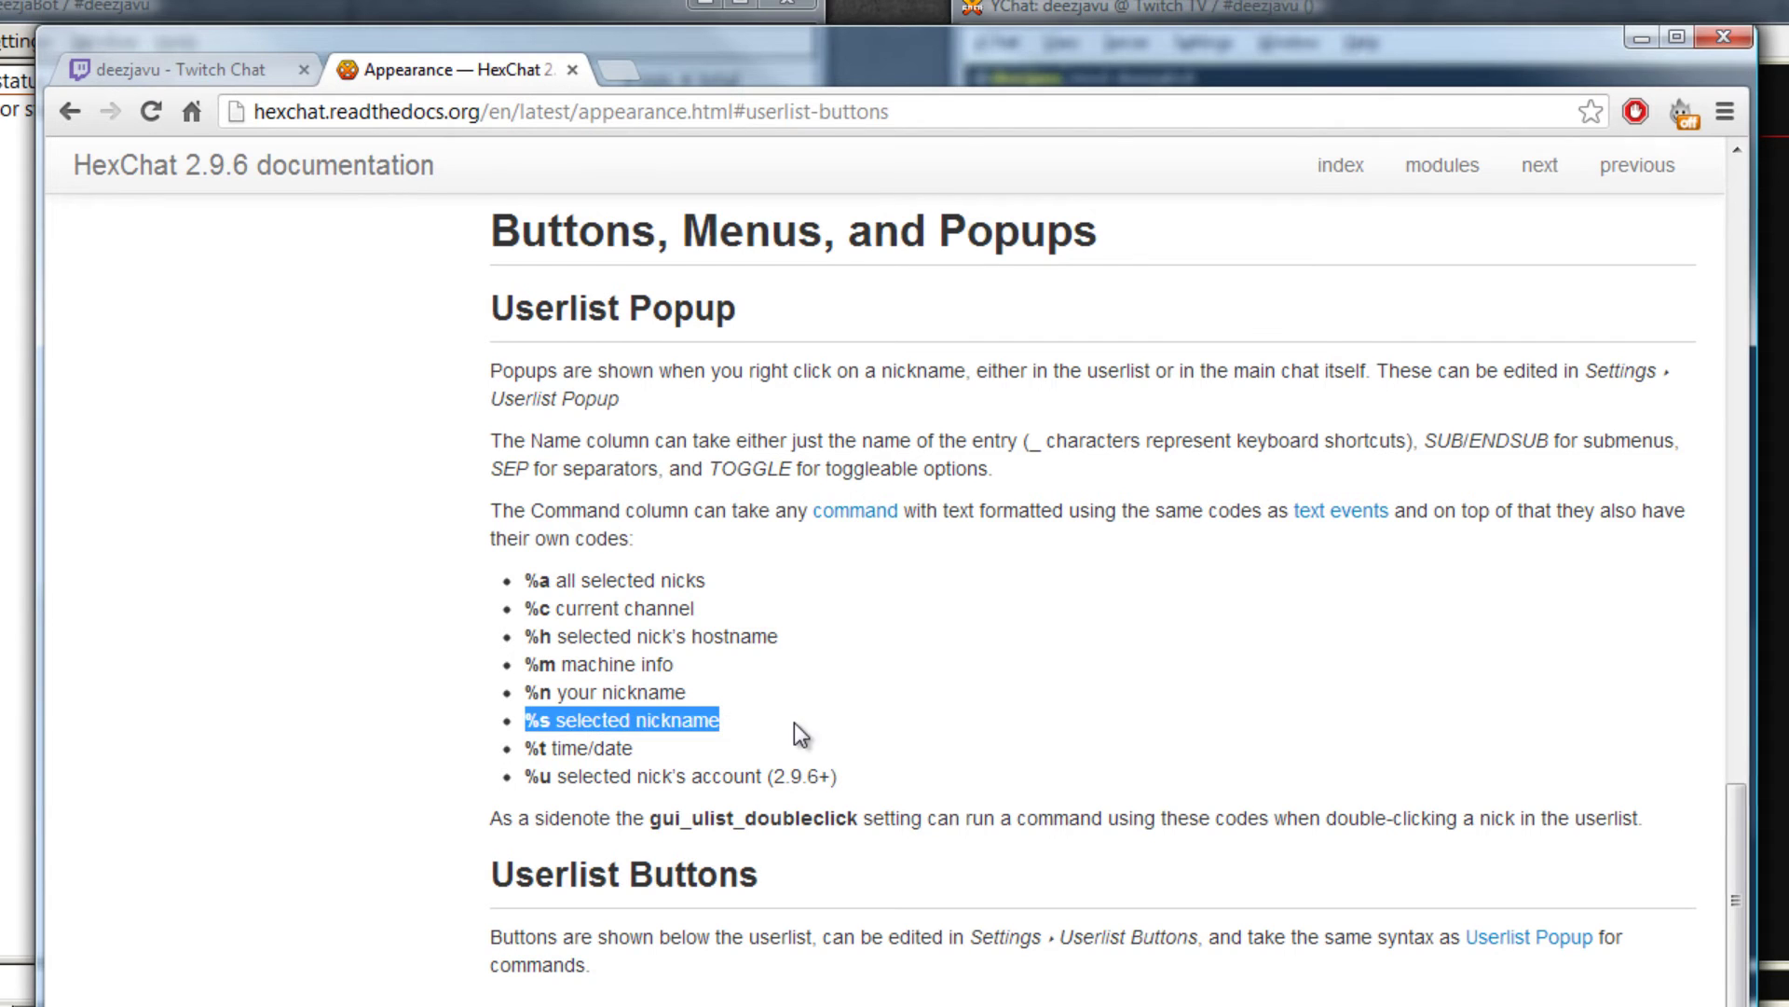
left_click_drag(523, 607, 705, 601)
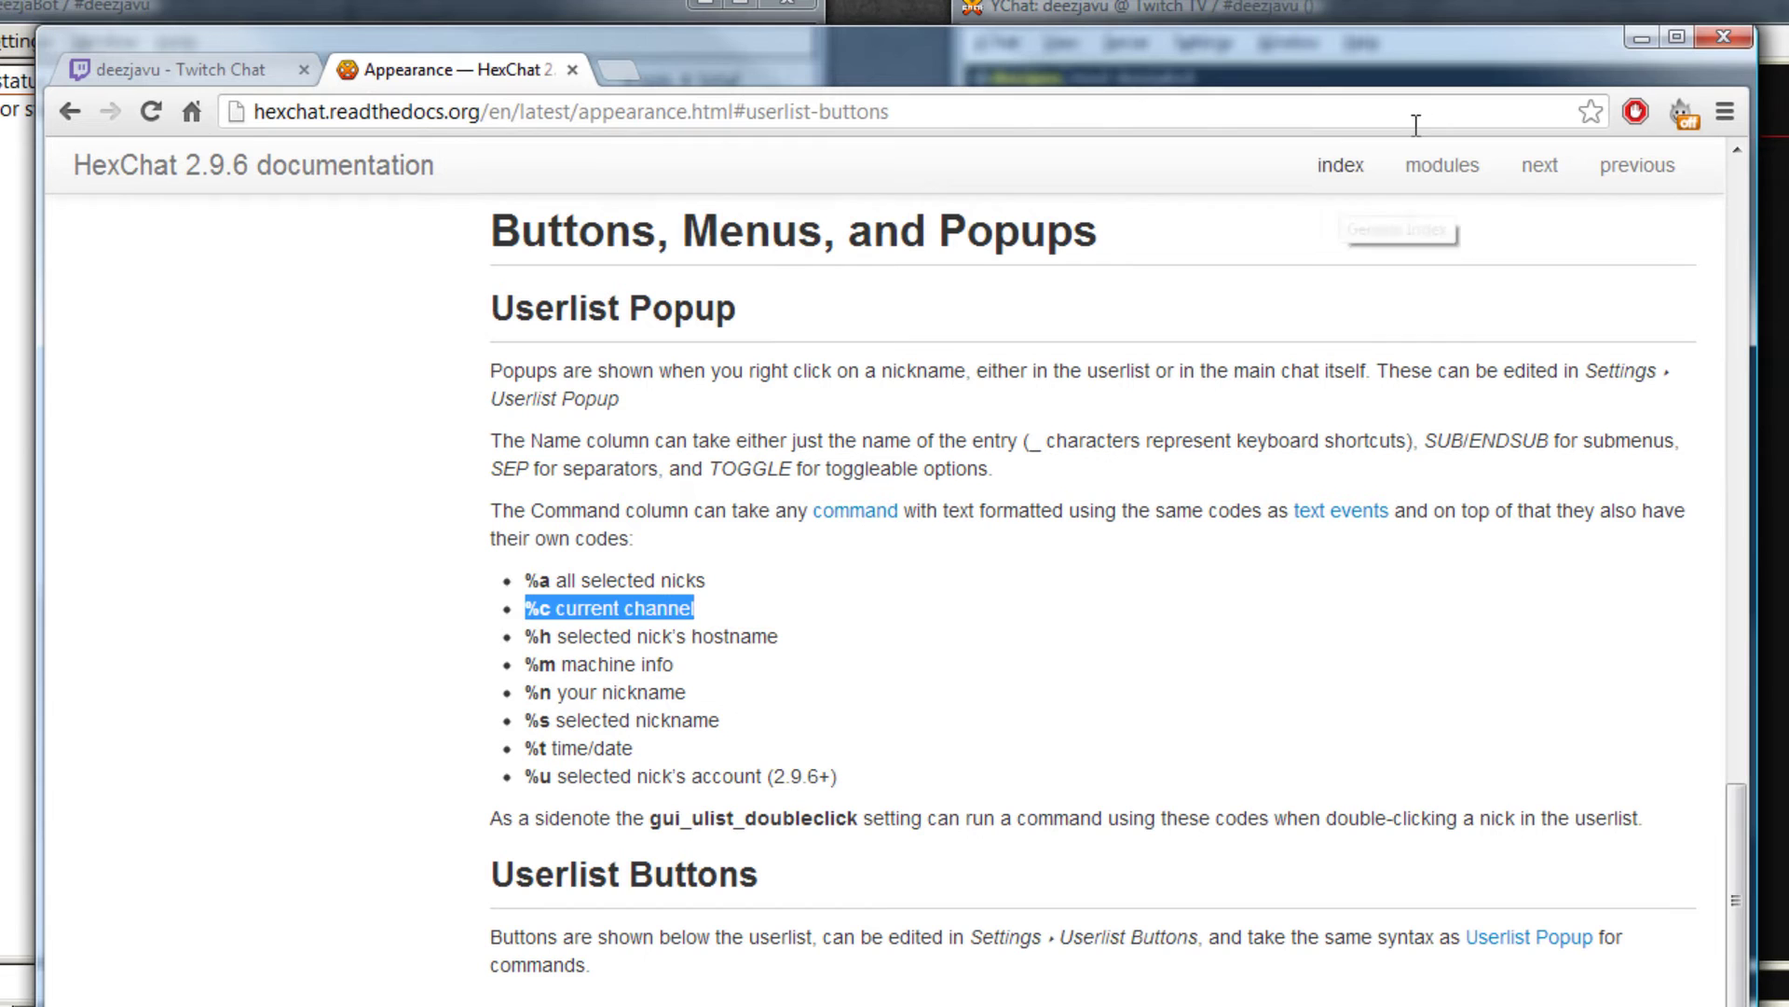
left_click(1641, 43)
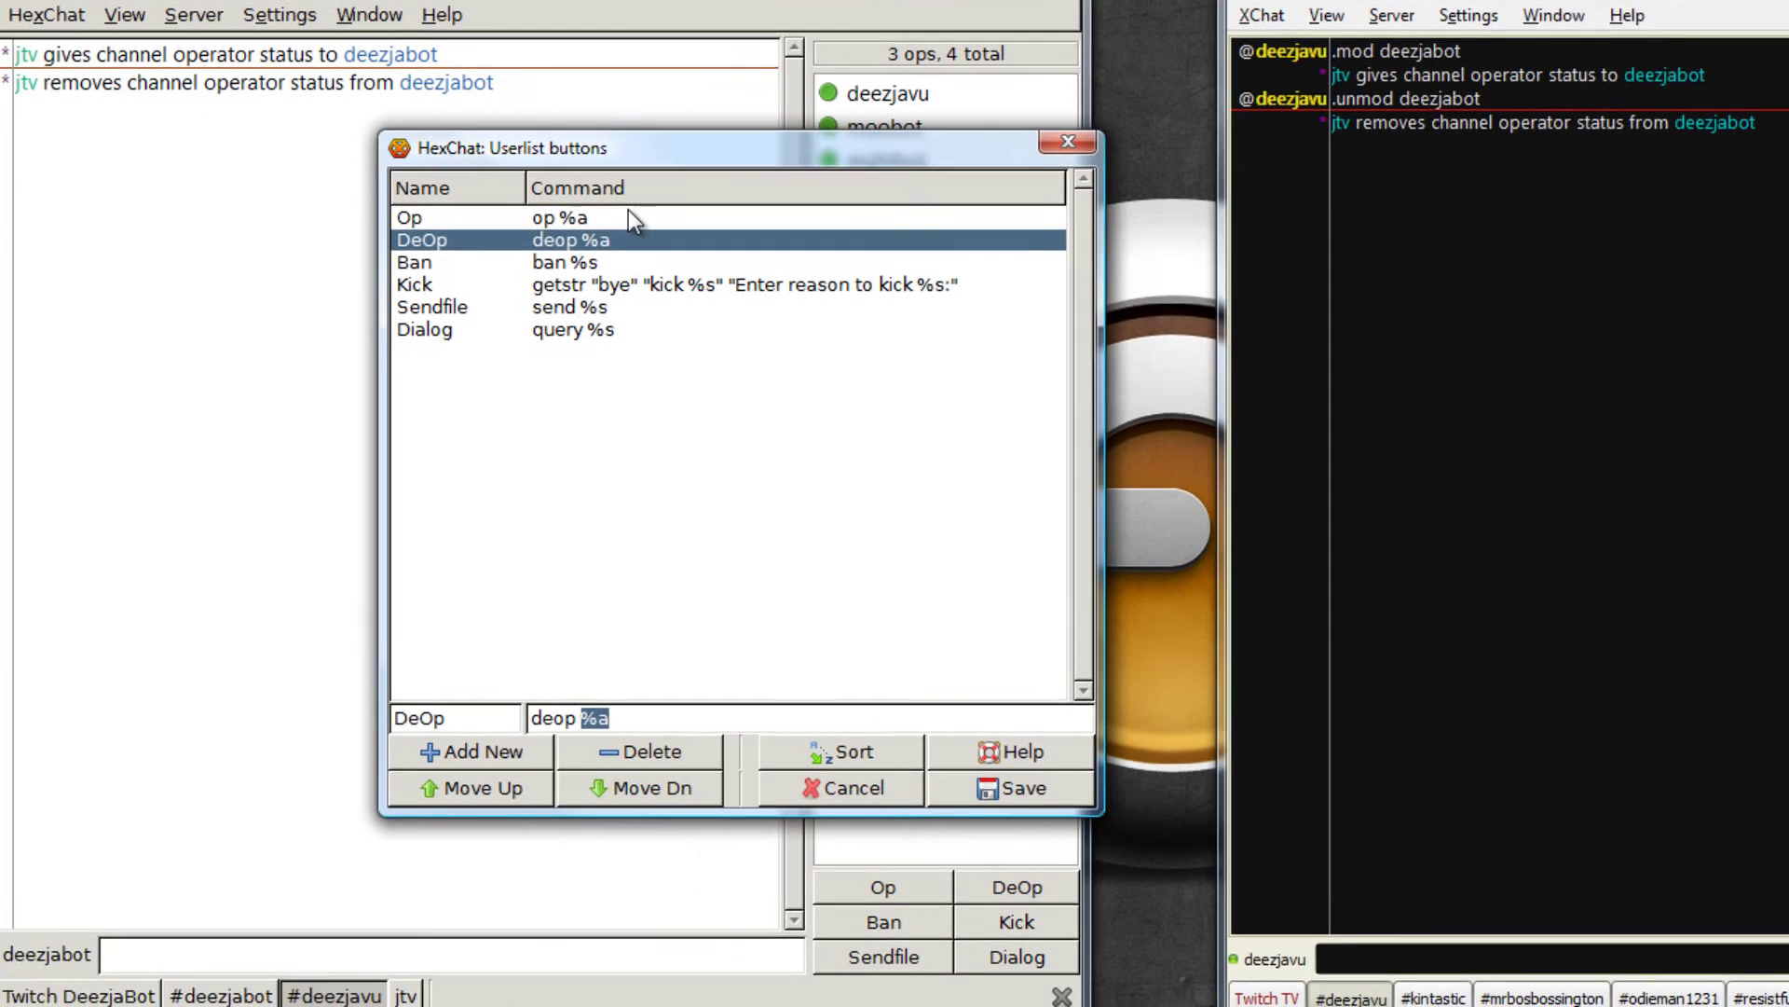
Set the Op button's command to "msg %c .mod %s" and save the userlist buttons
left_click(628, 216)
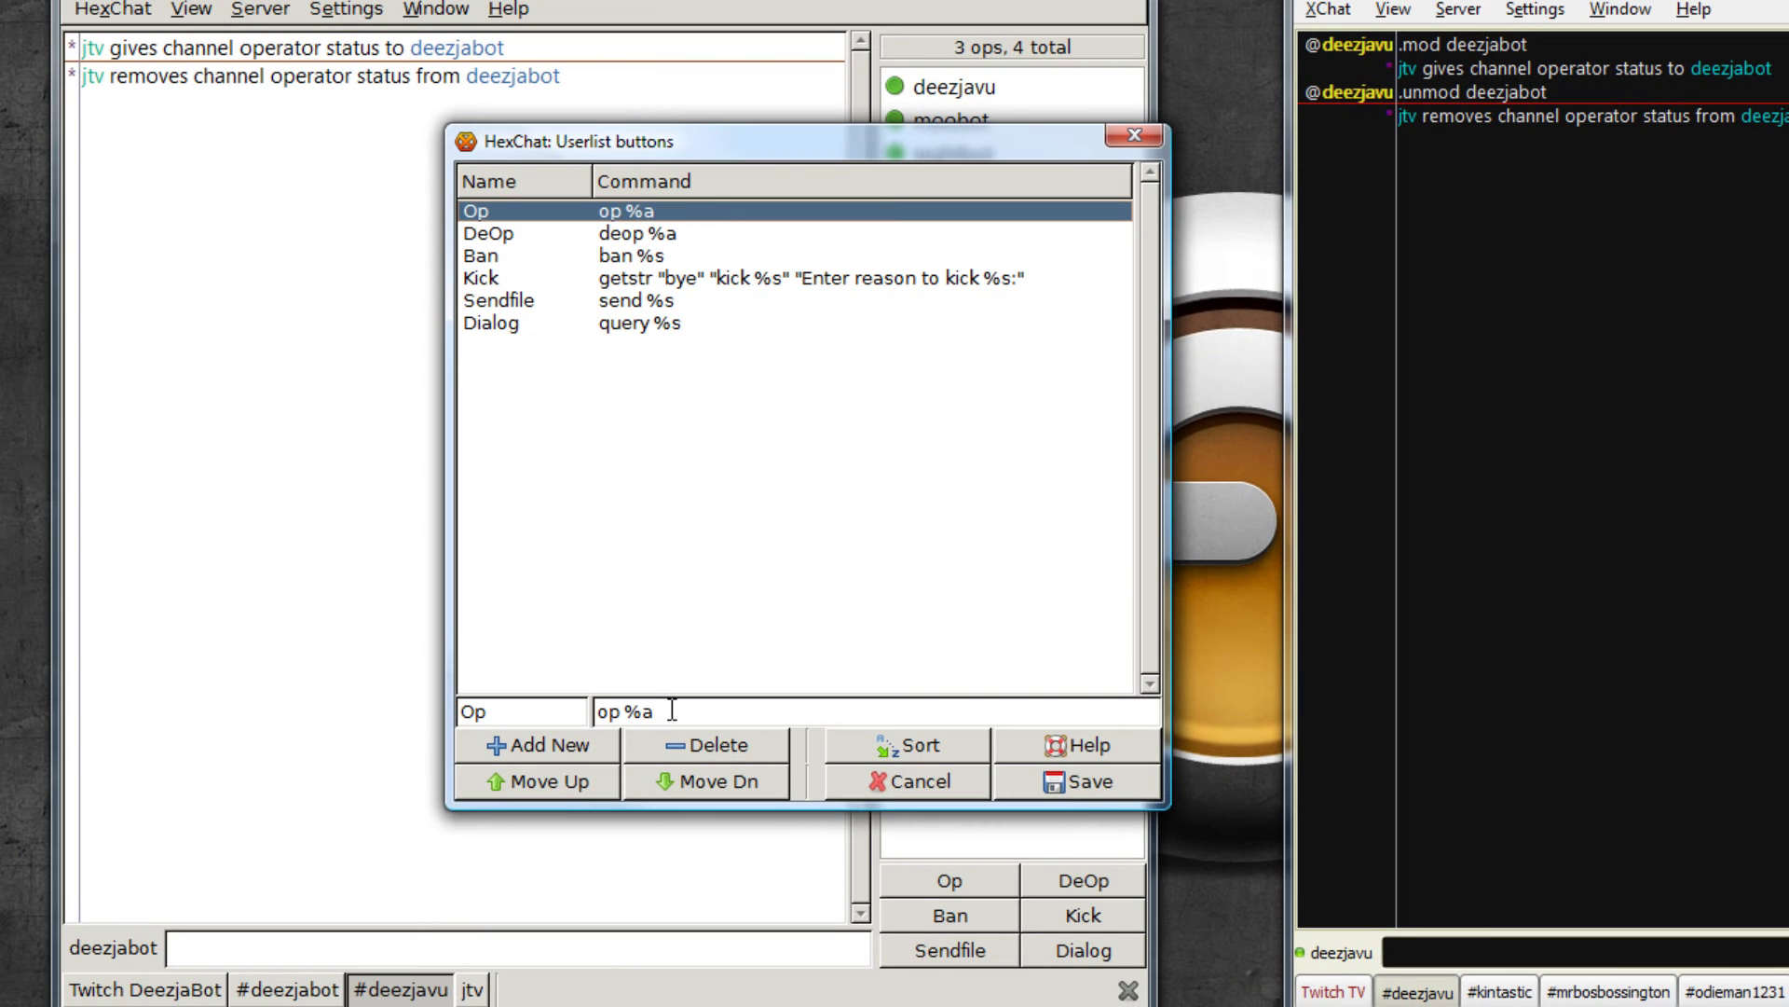
left_click(601, 719)
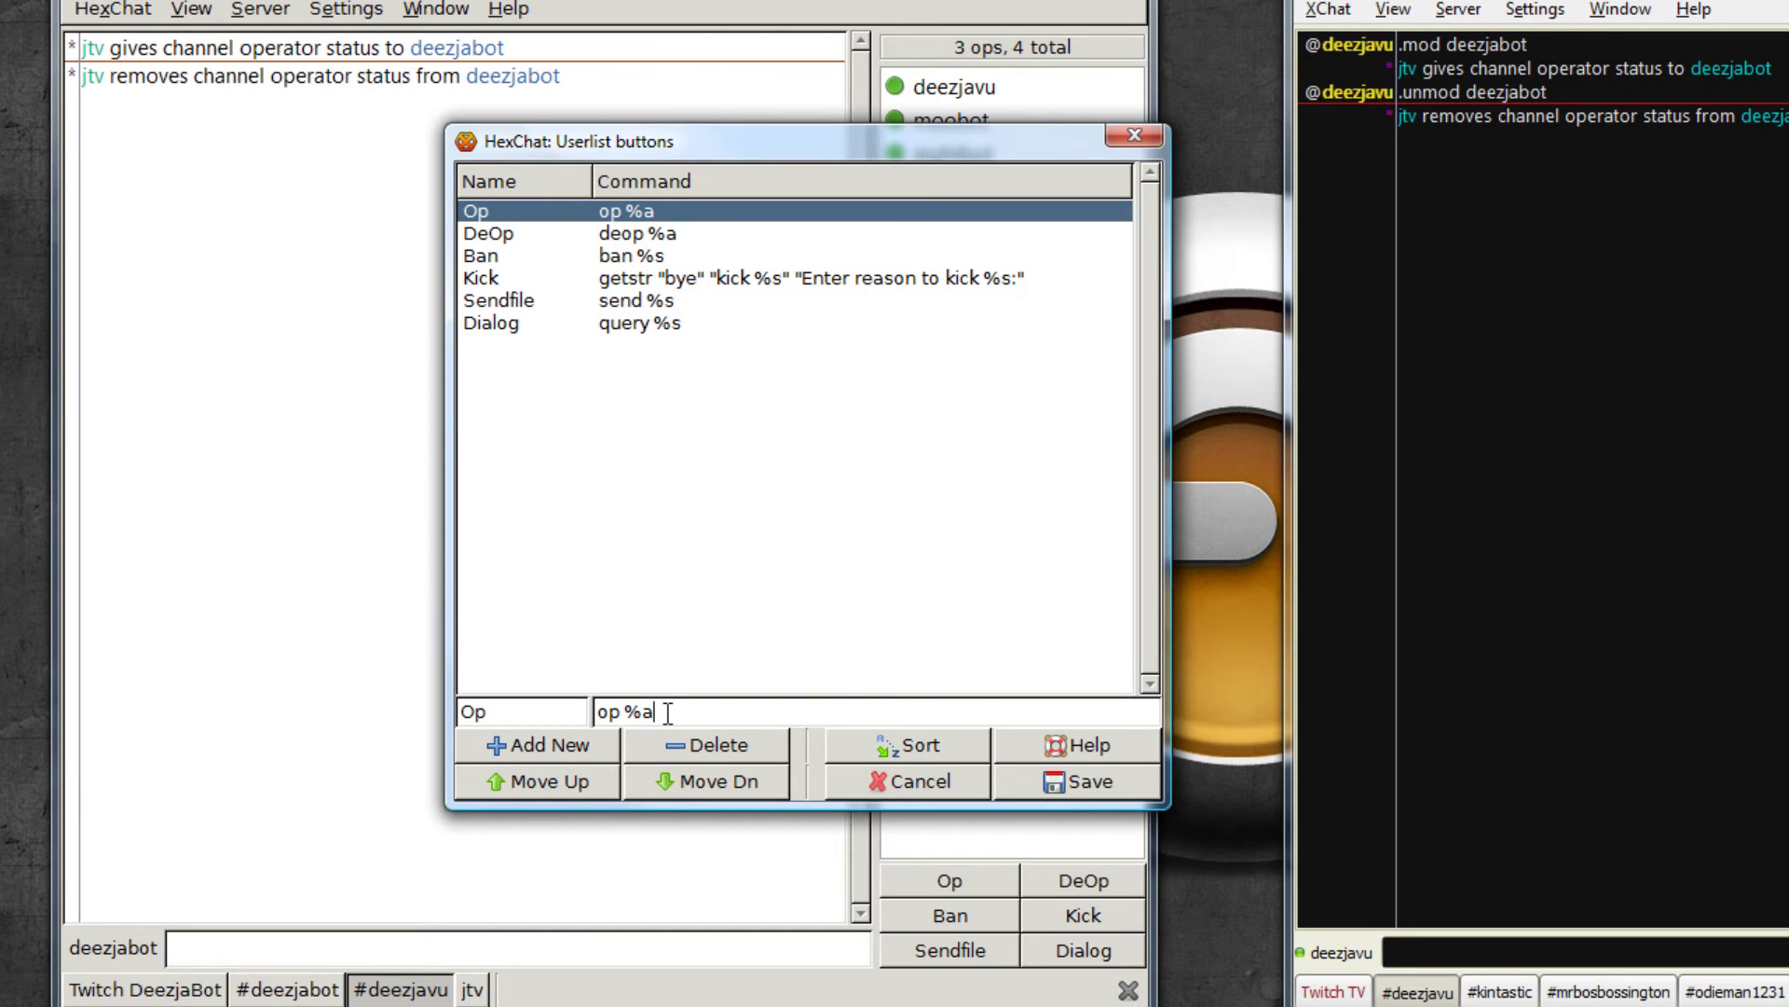
key("Home")
key("Delete")
key("Delete")
type("msg %c")
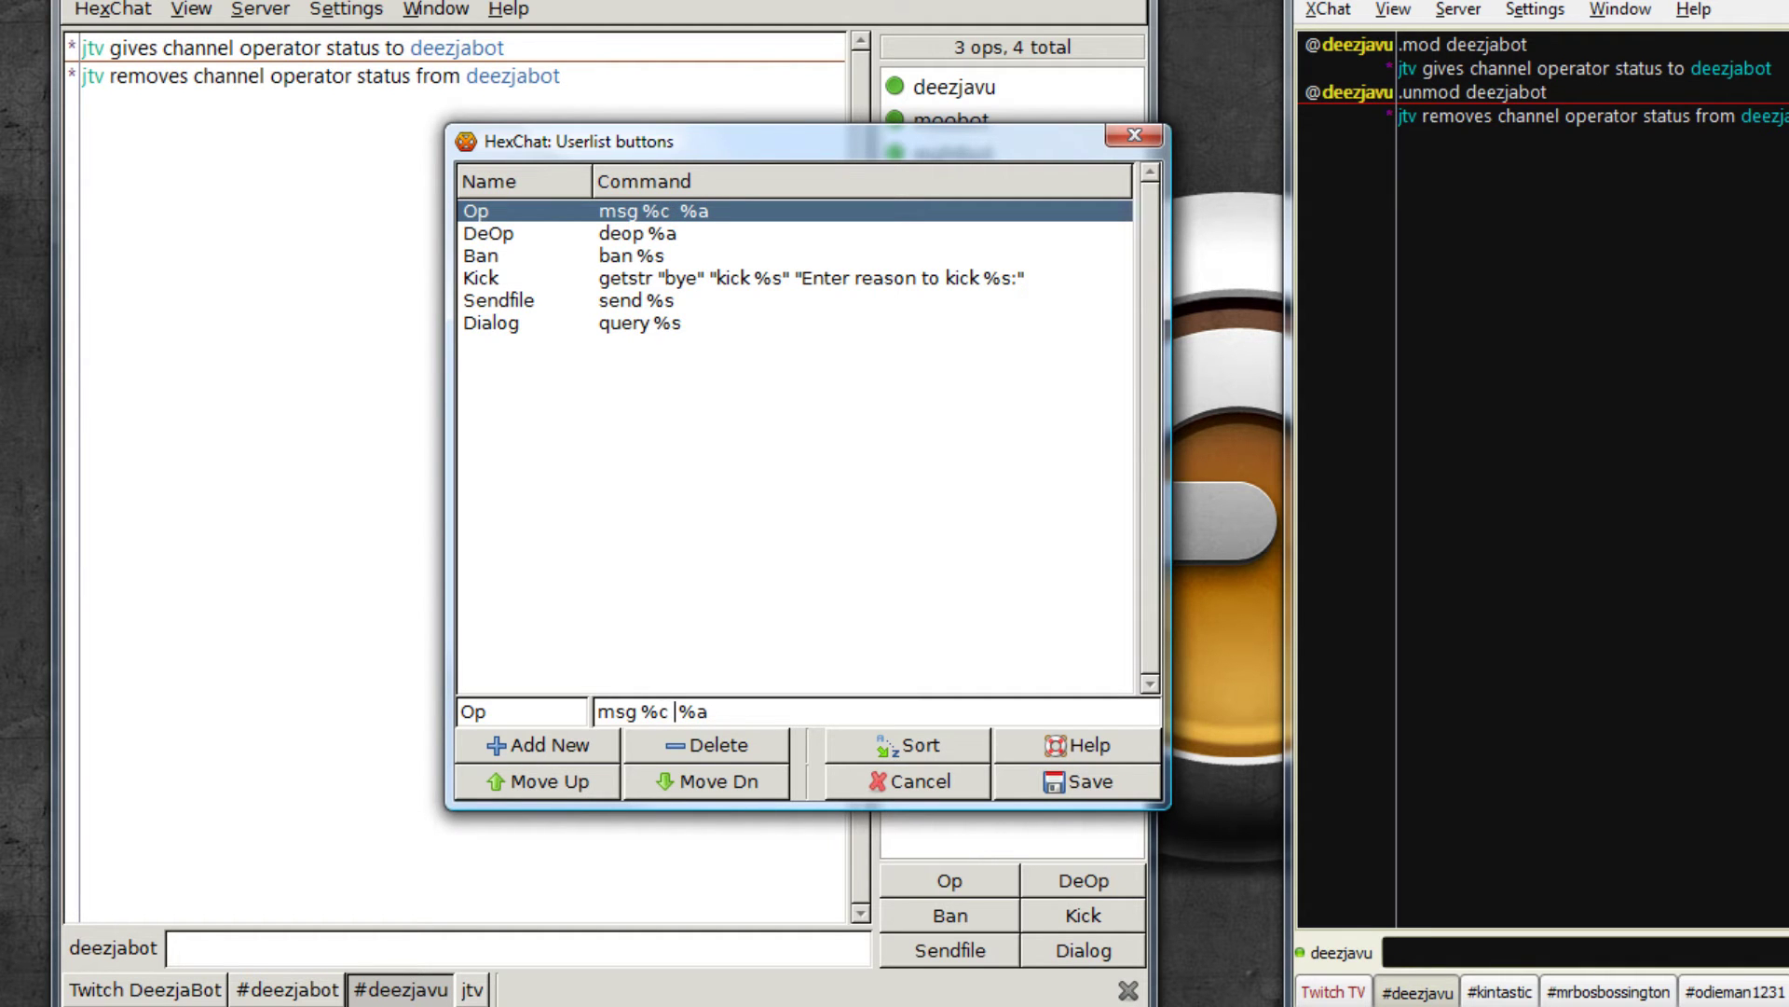
type(" .mod")
left_click(755, 711)
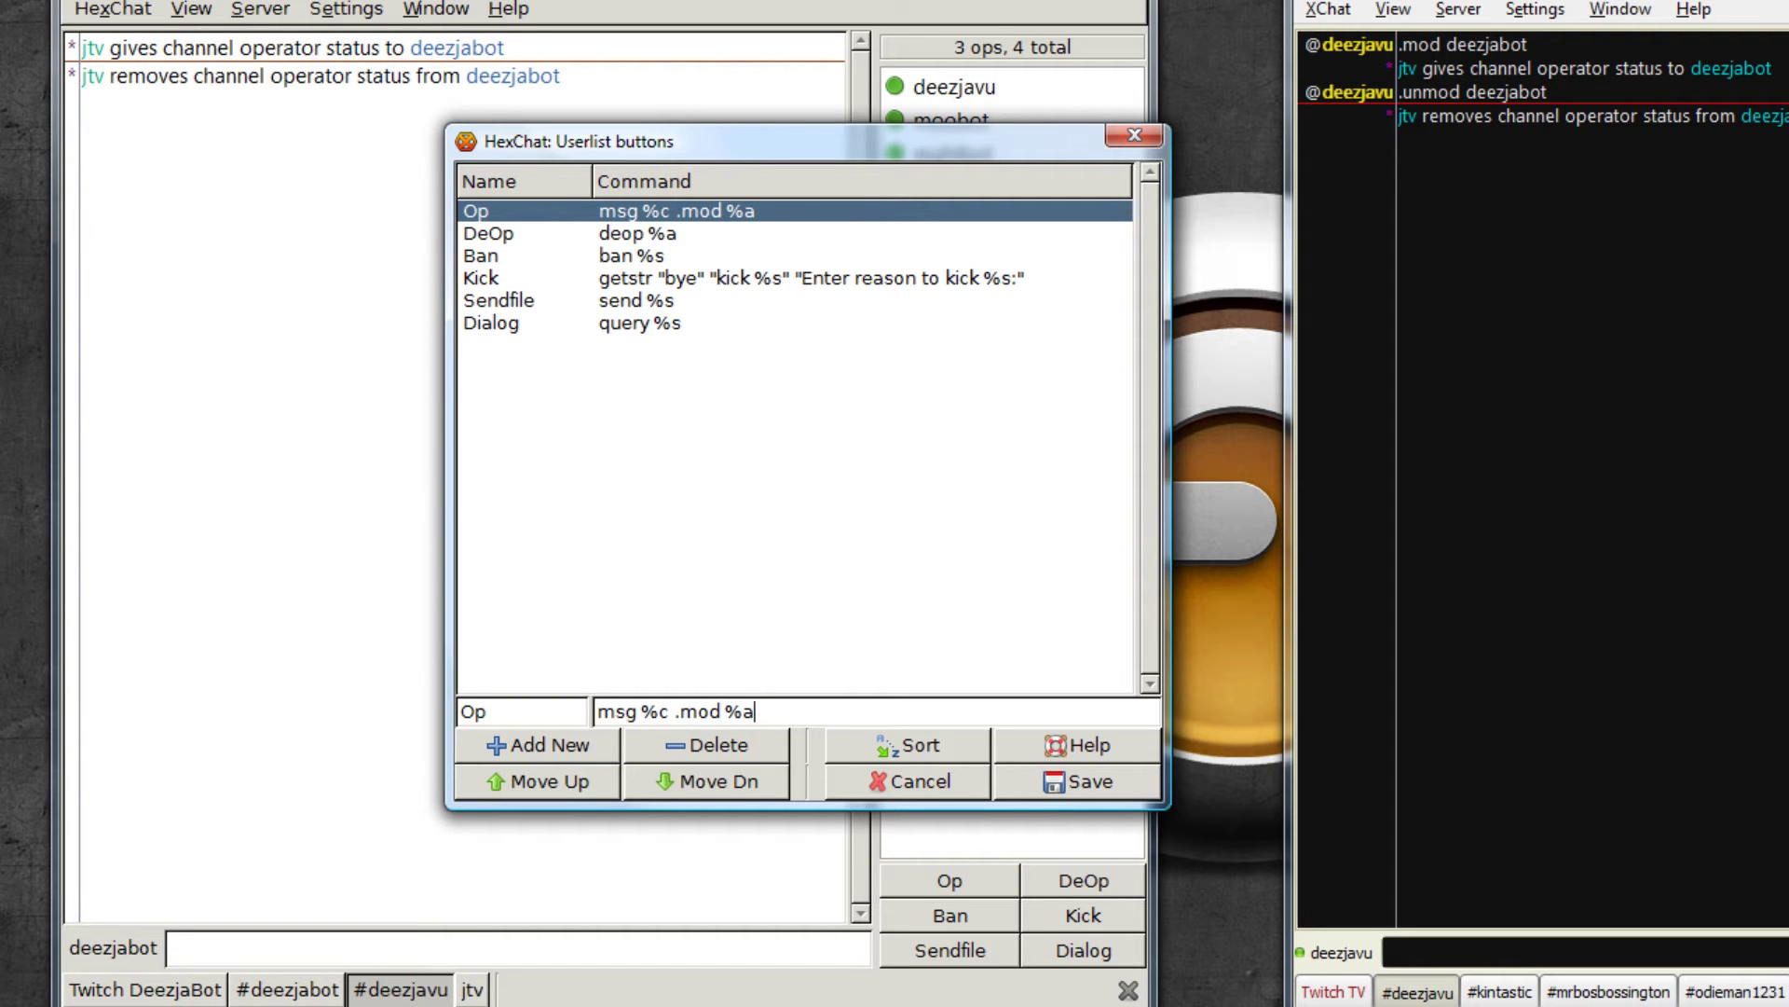
key("BackSpace")
type("s")
left_click(1034, 780)
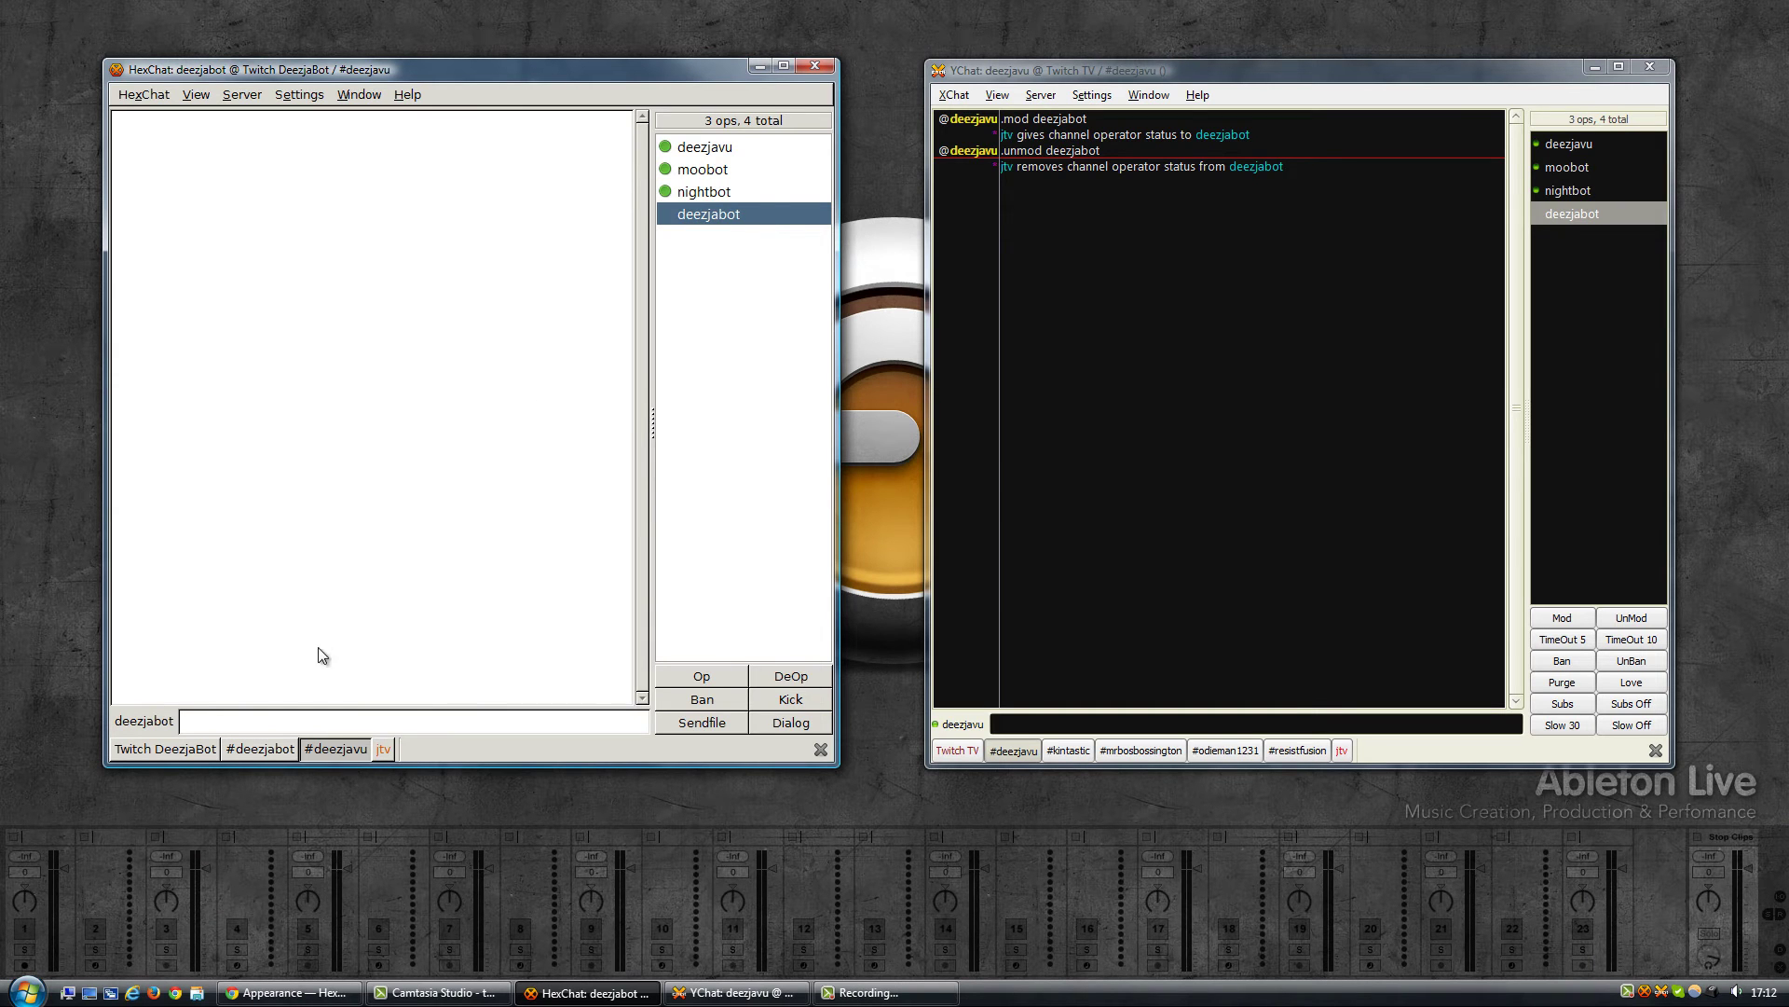
Show the #deezjabot channel in HexChat and join #deezjabot from YChat as well
left_click(258, 749)
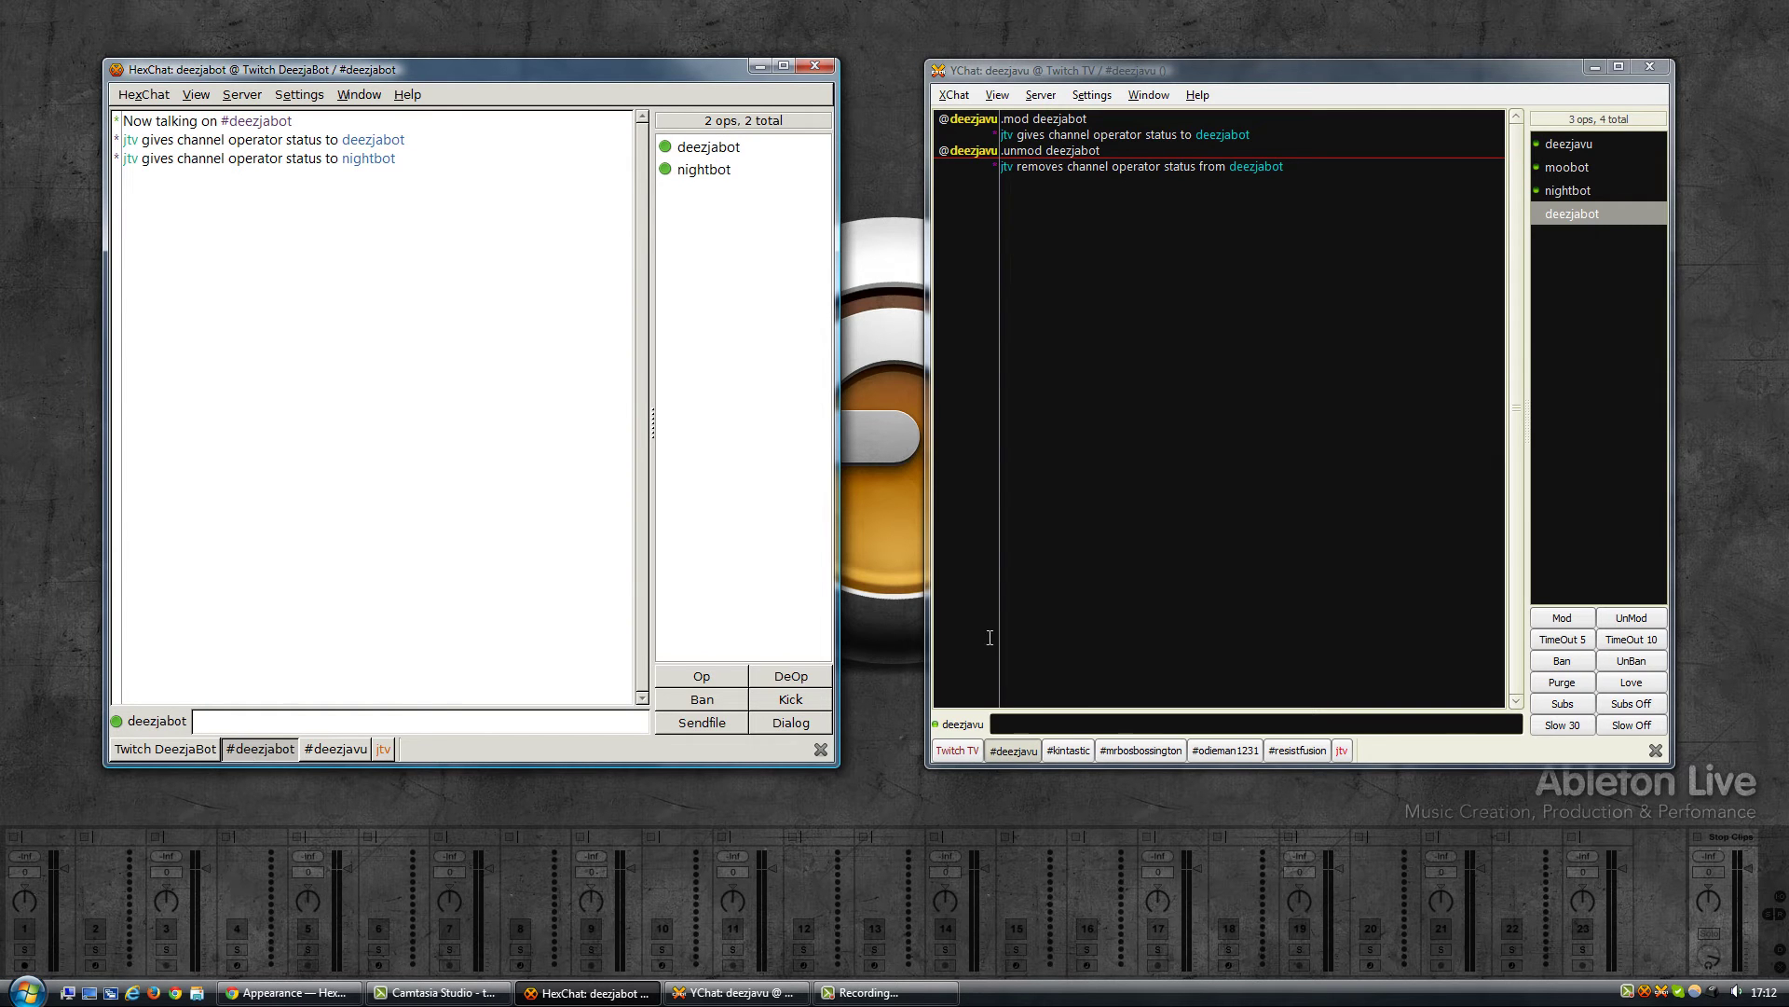
left_click(1039, 717)
type("/")
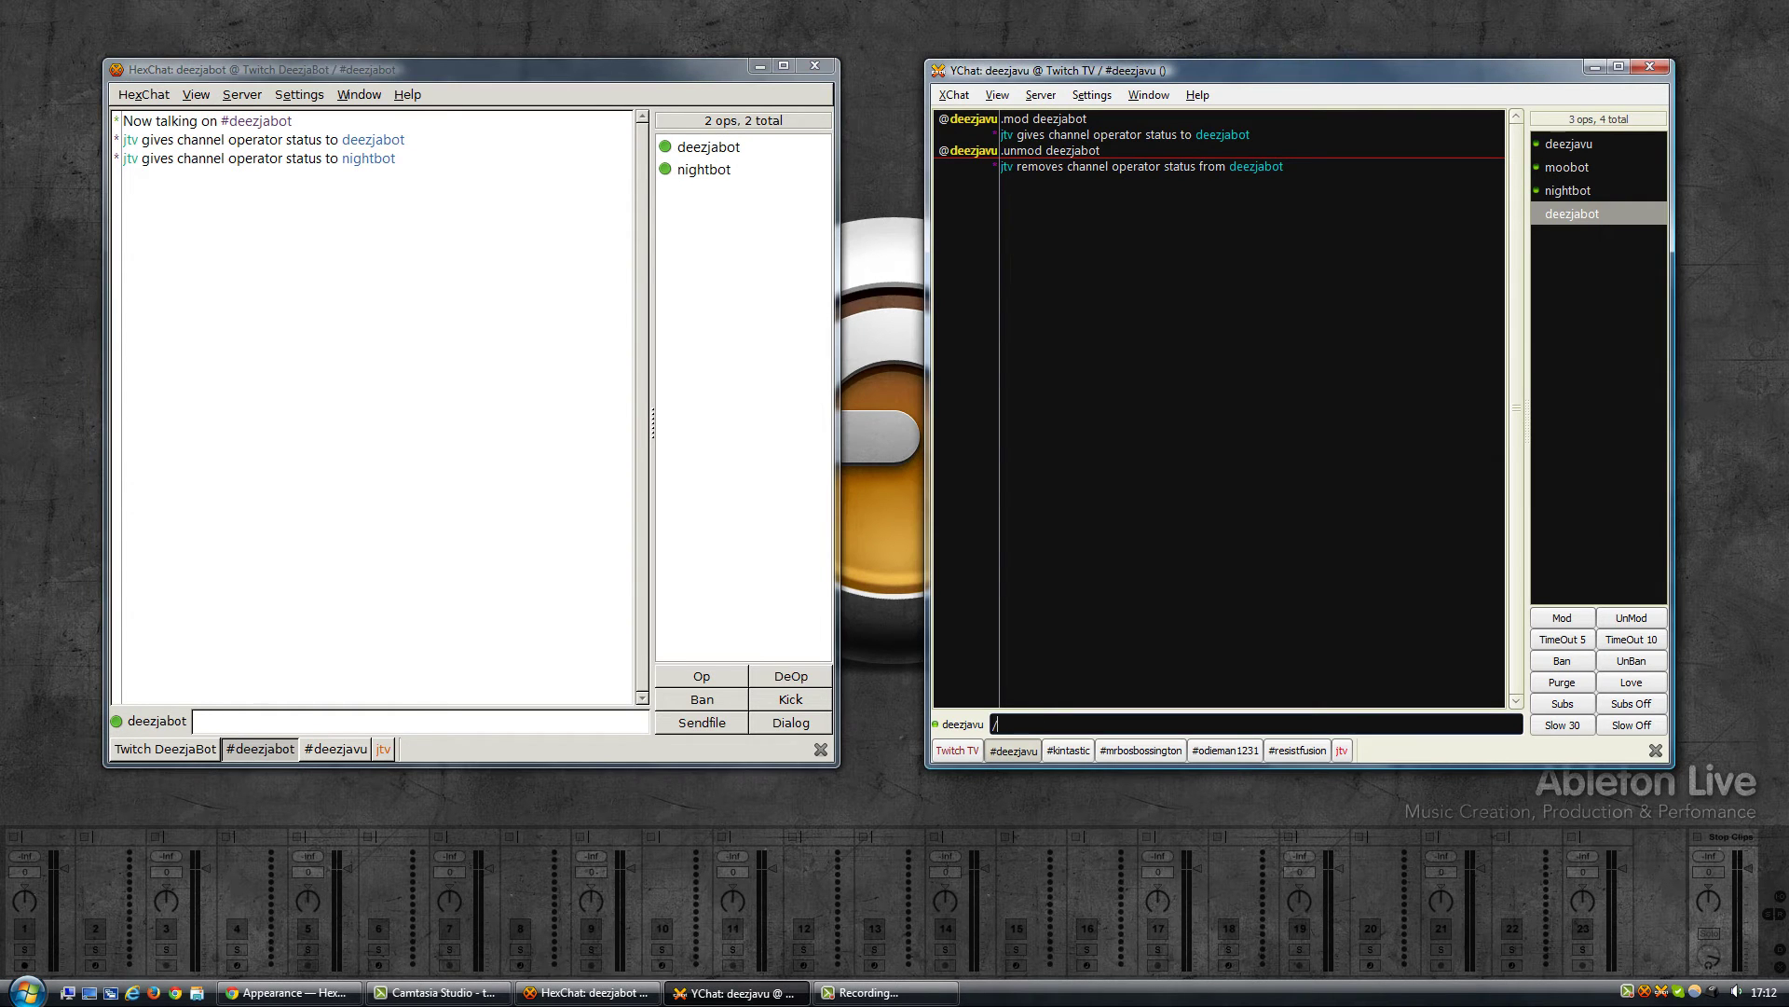
type("join #deezjabot")
key("Return")
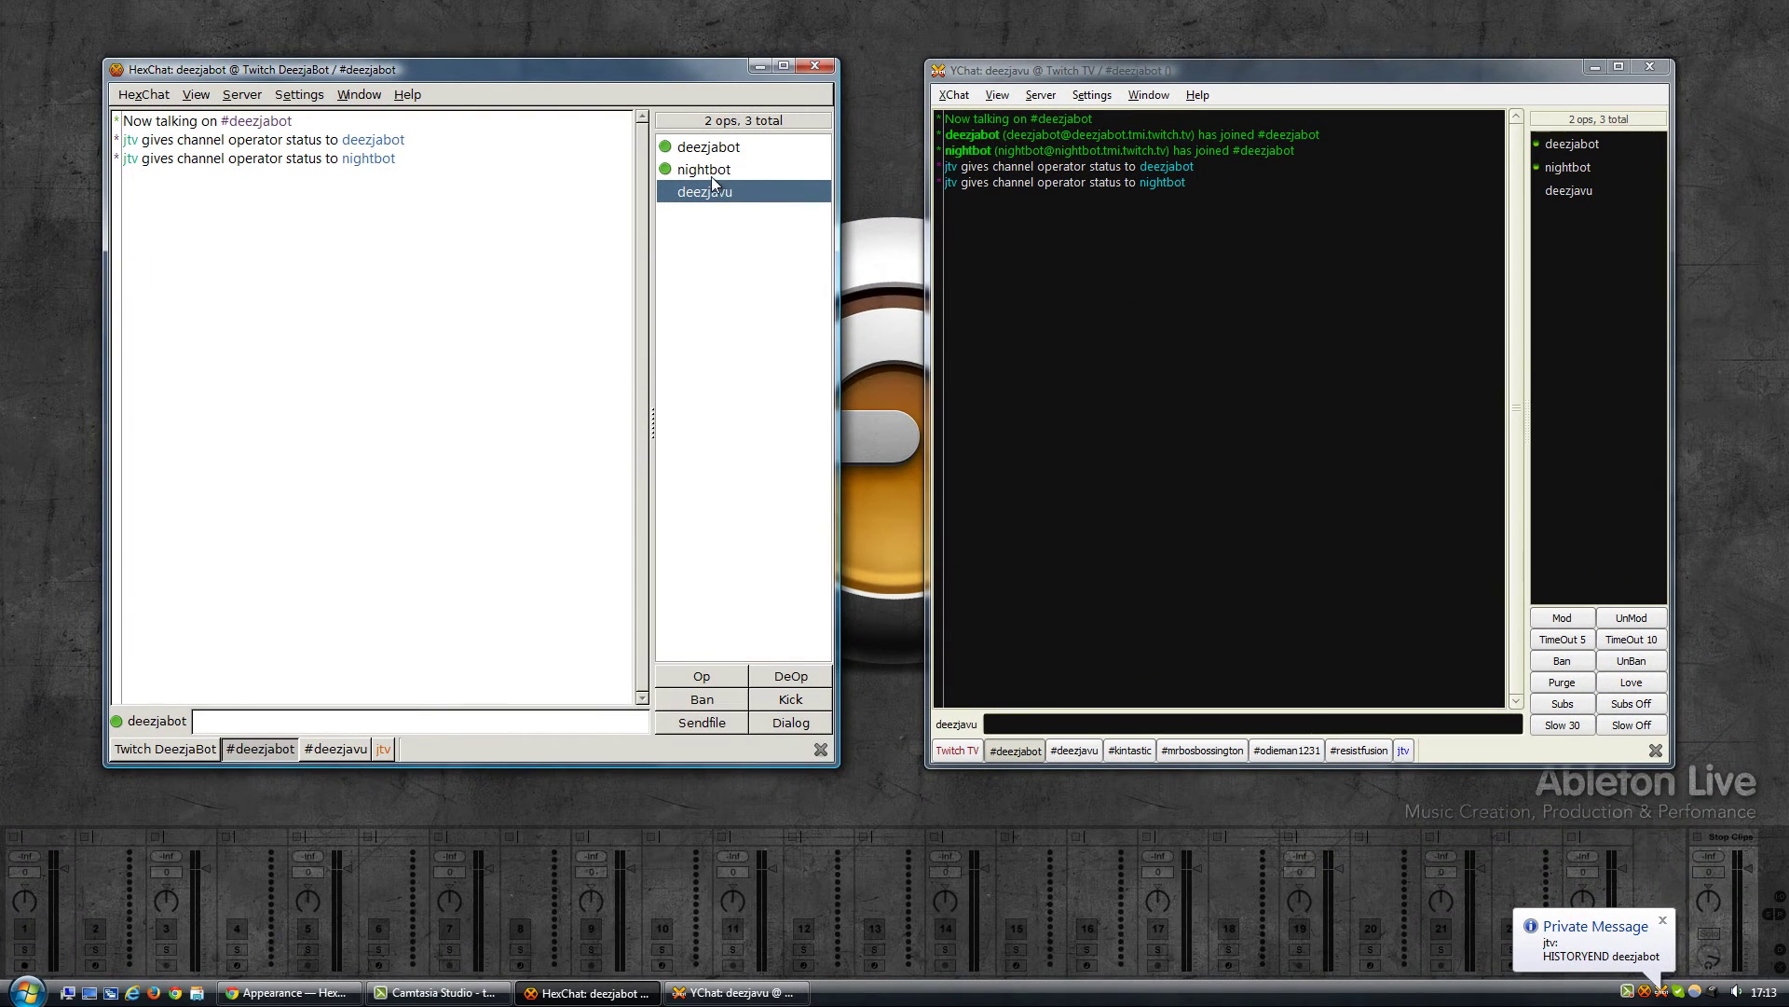
Mod deezjavu in #deezjabot using the edited Op command, check jtv's private reply, and return to deezjavu in the channel's user list
left_click(694, 673)
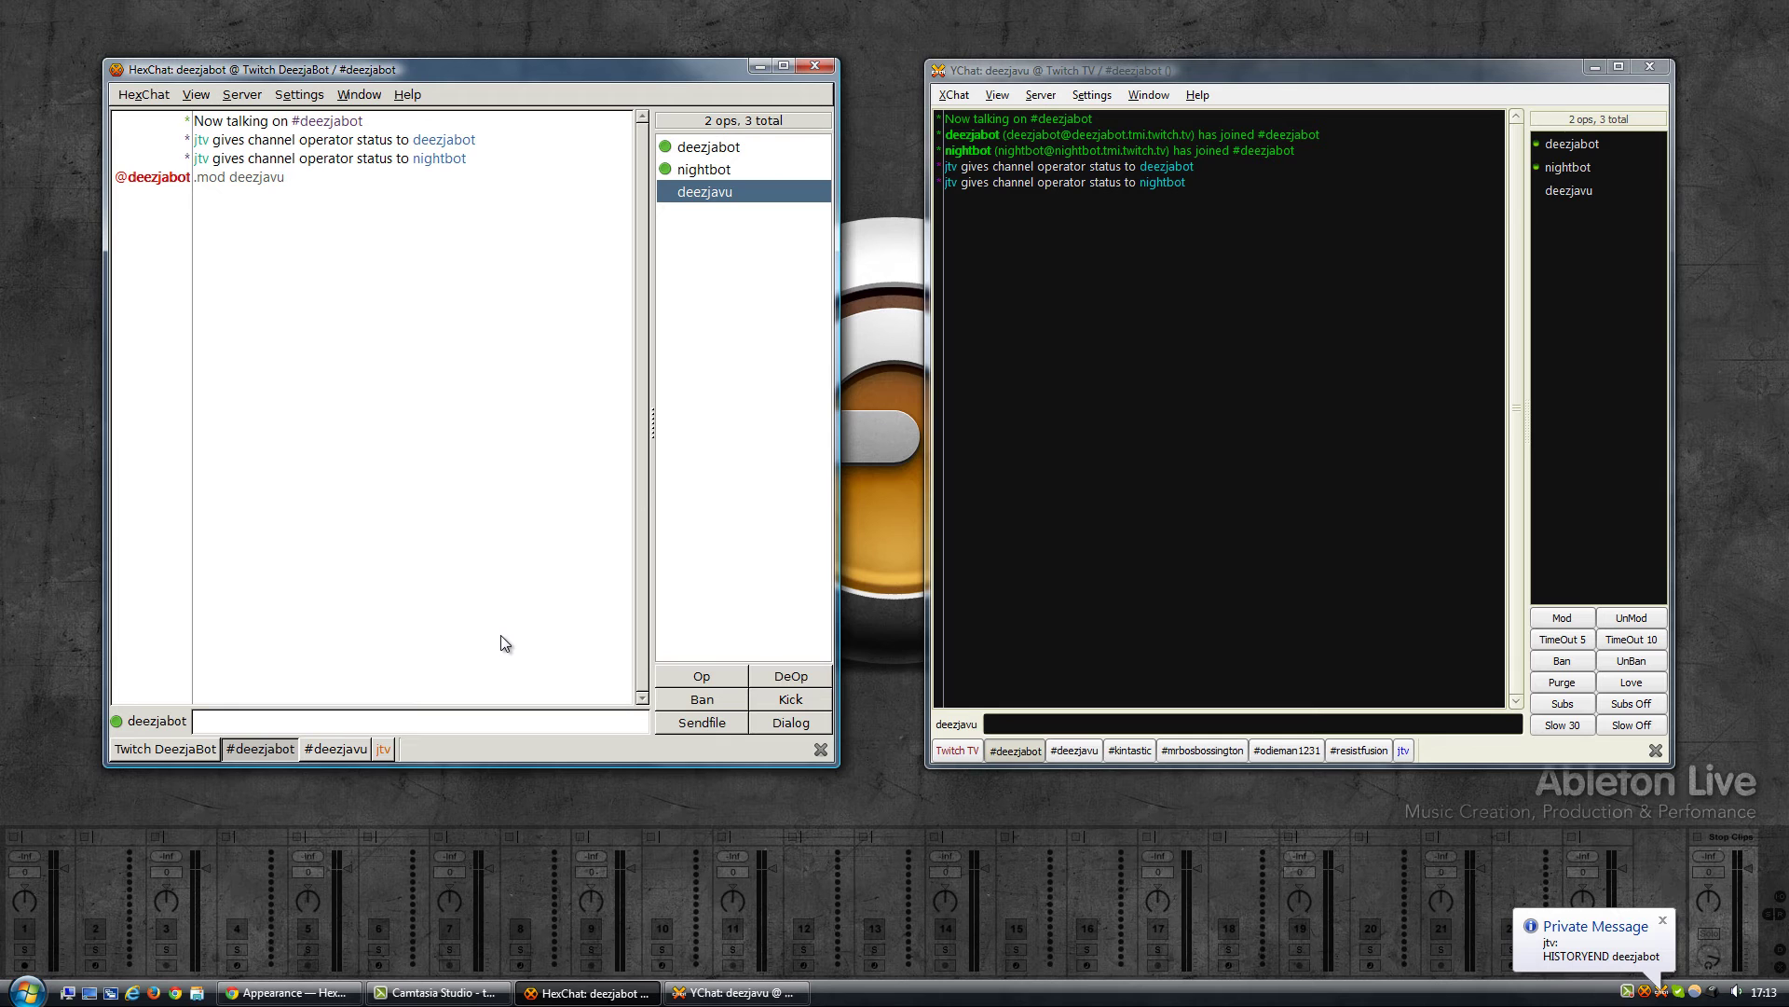
left_click(384, 751)
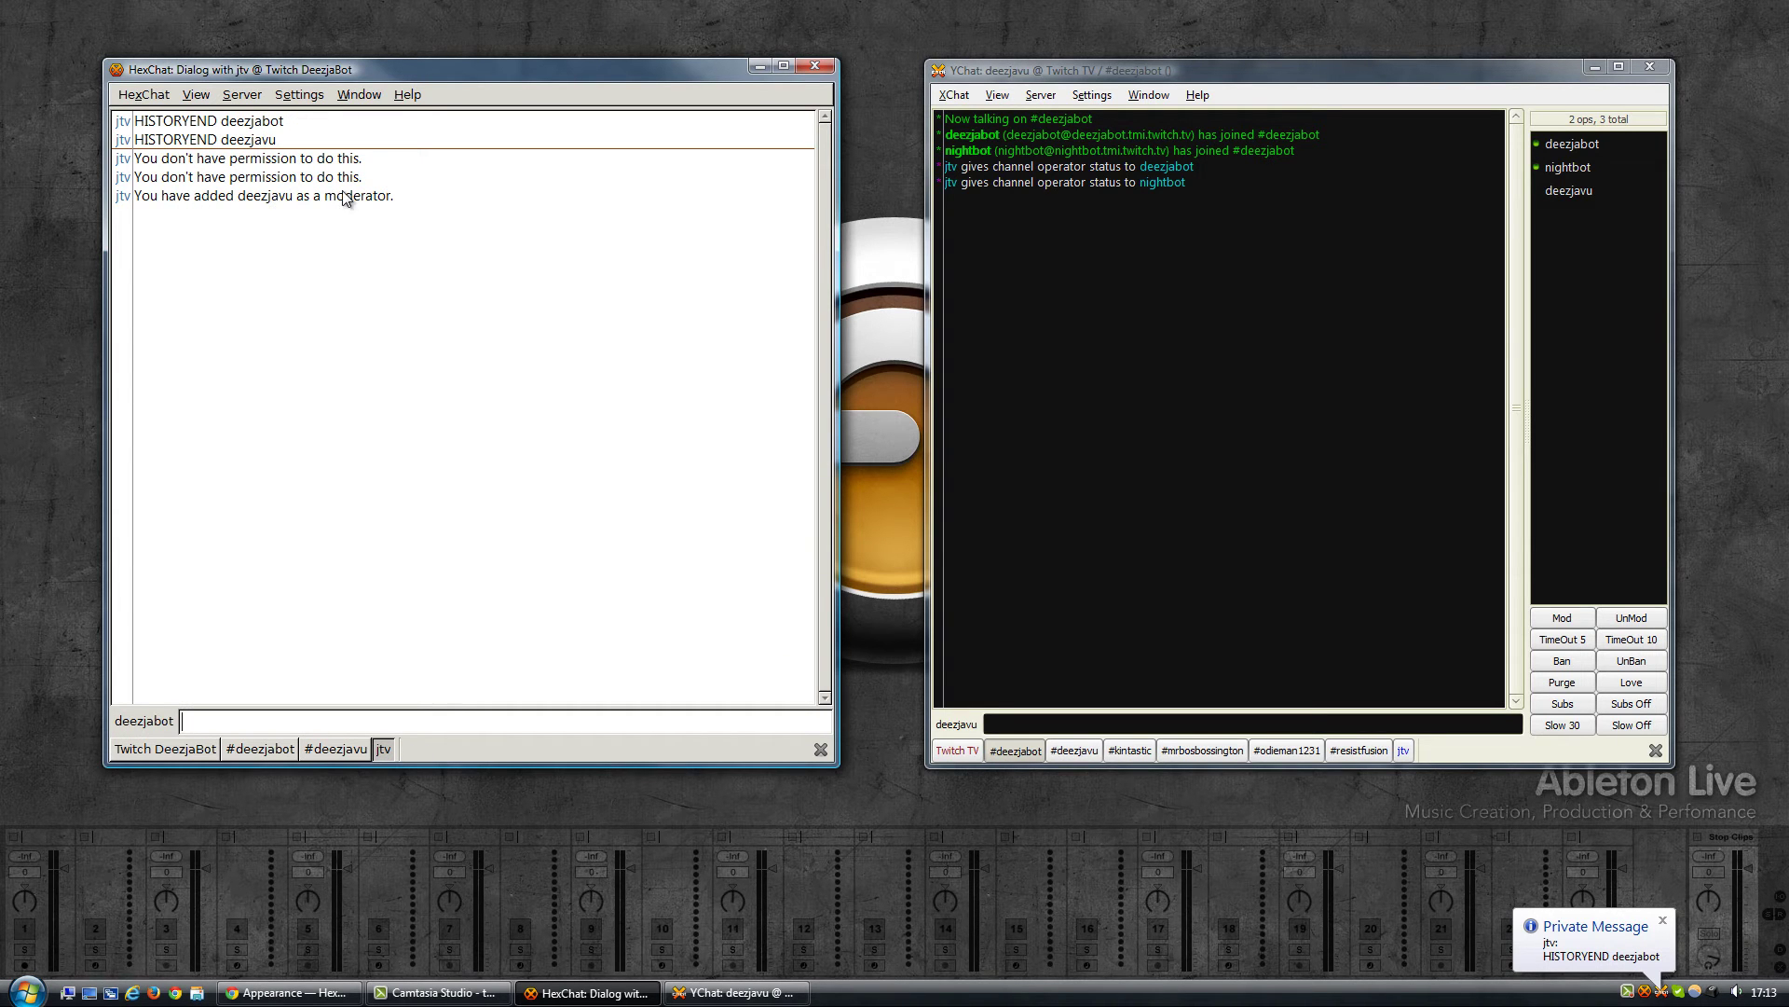
left_click_drag(396, 198, 141, 206)
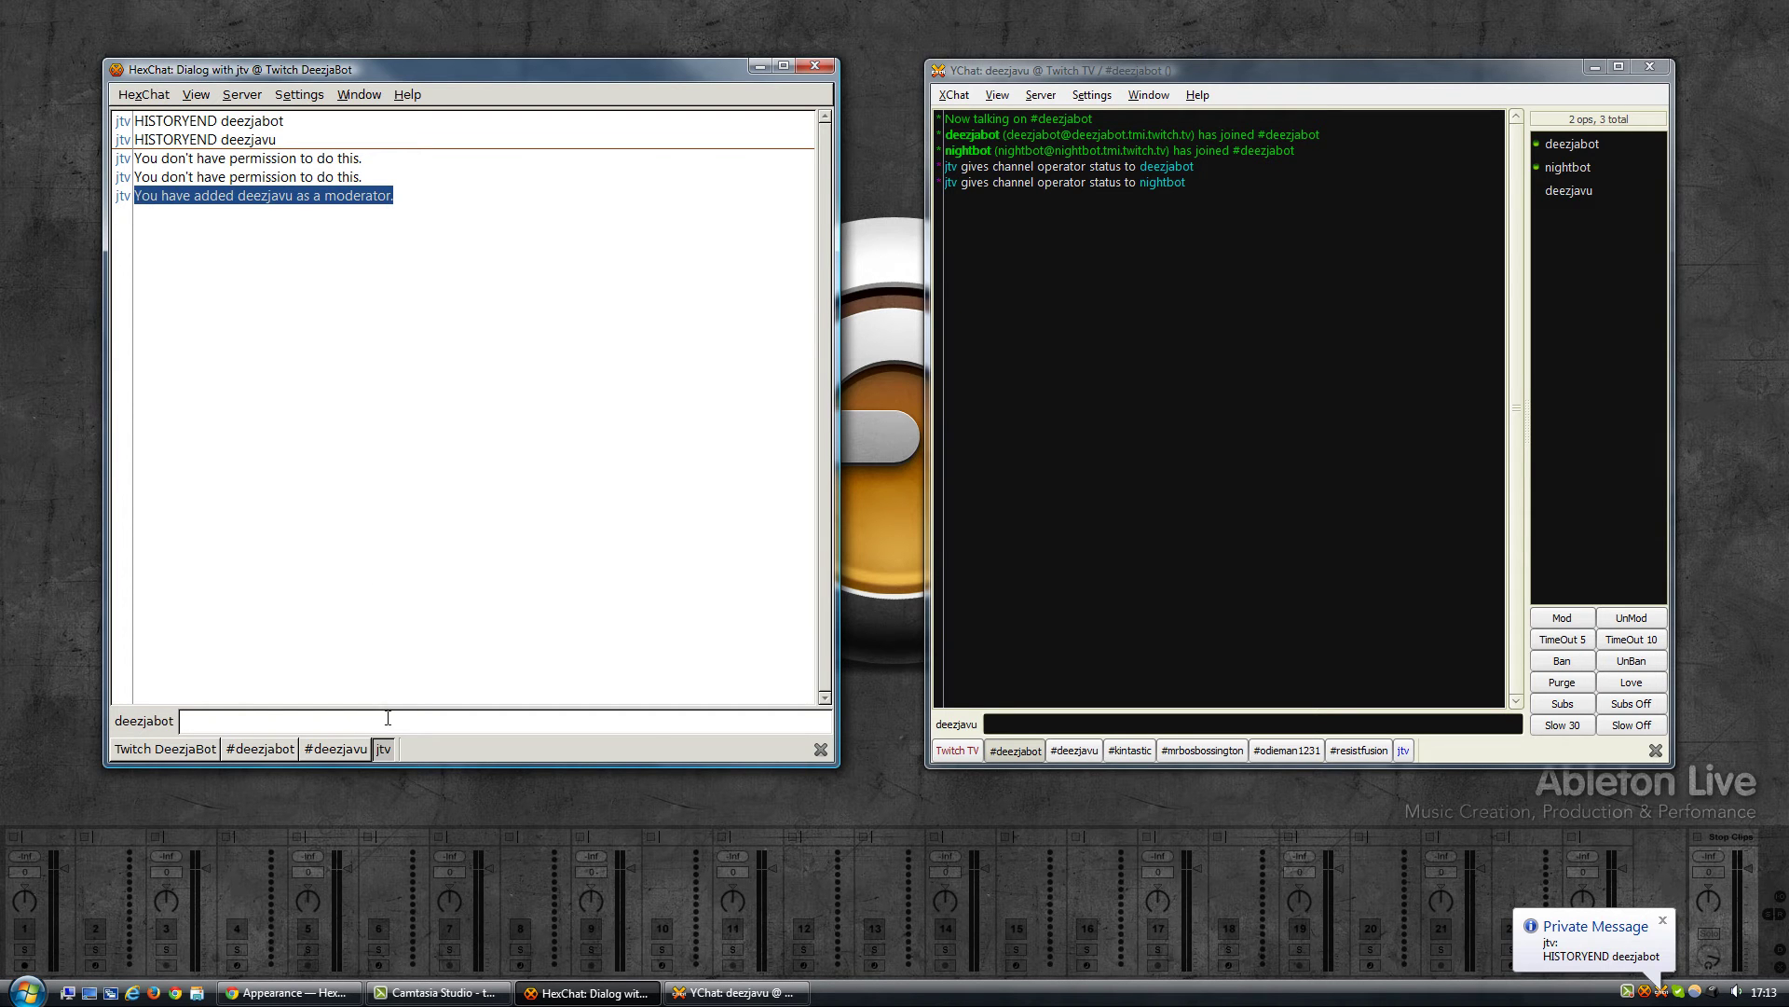
left_click(335, 750)
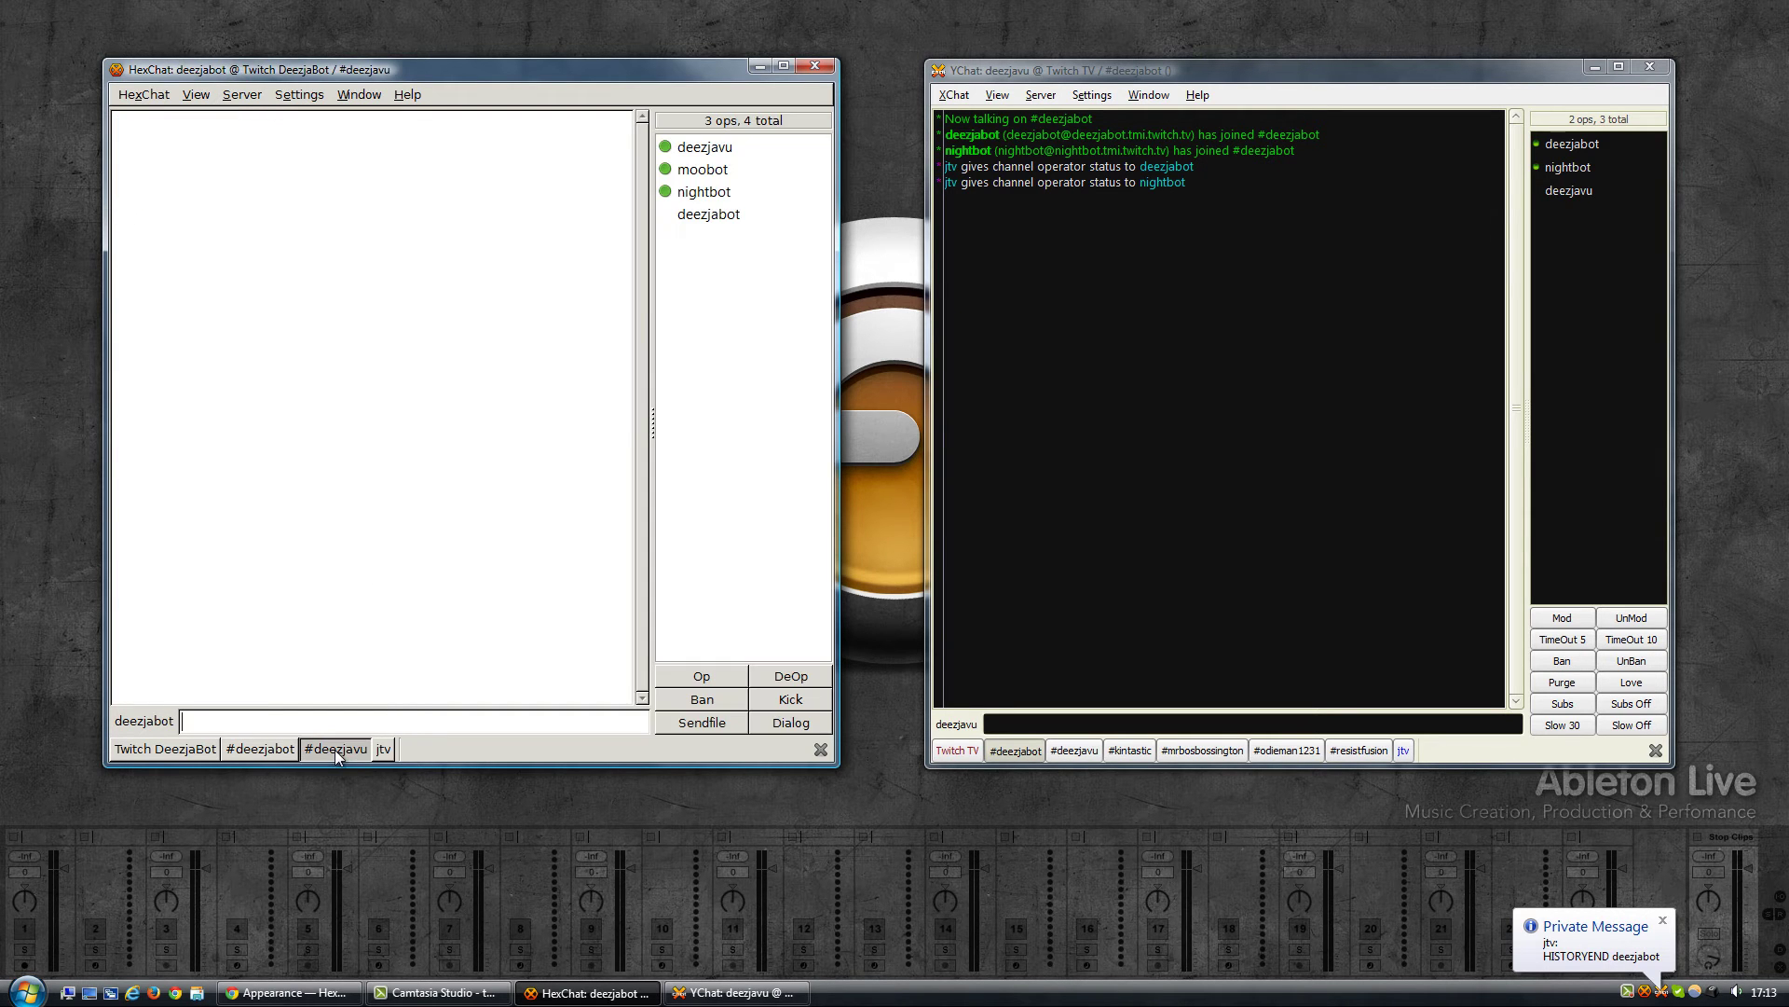
left_click(275, 747)
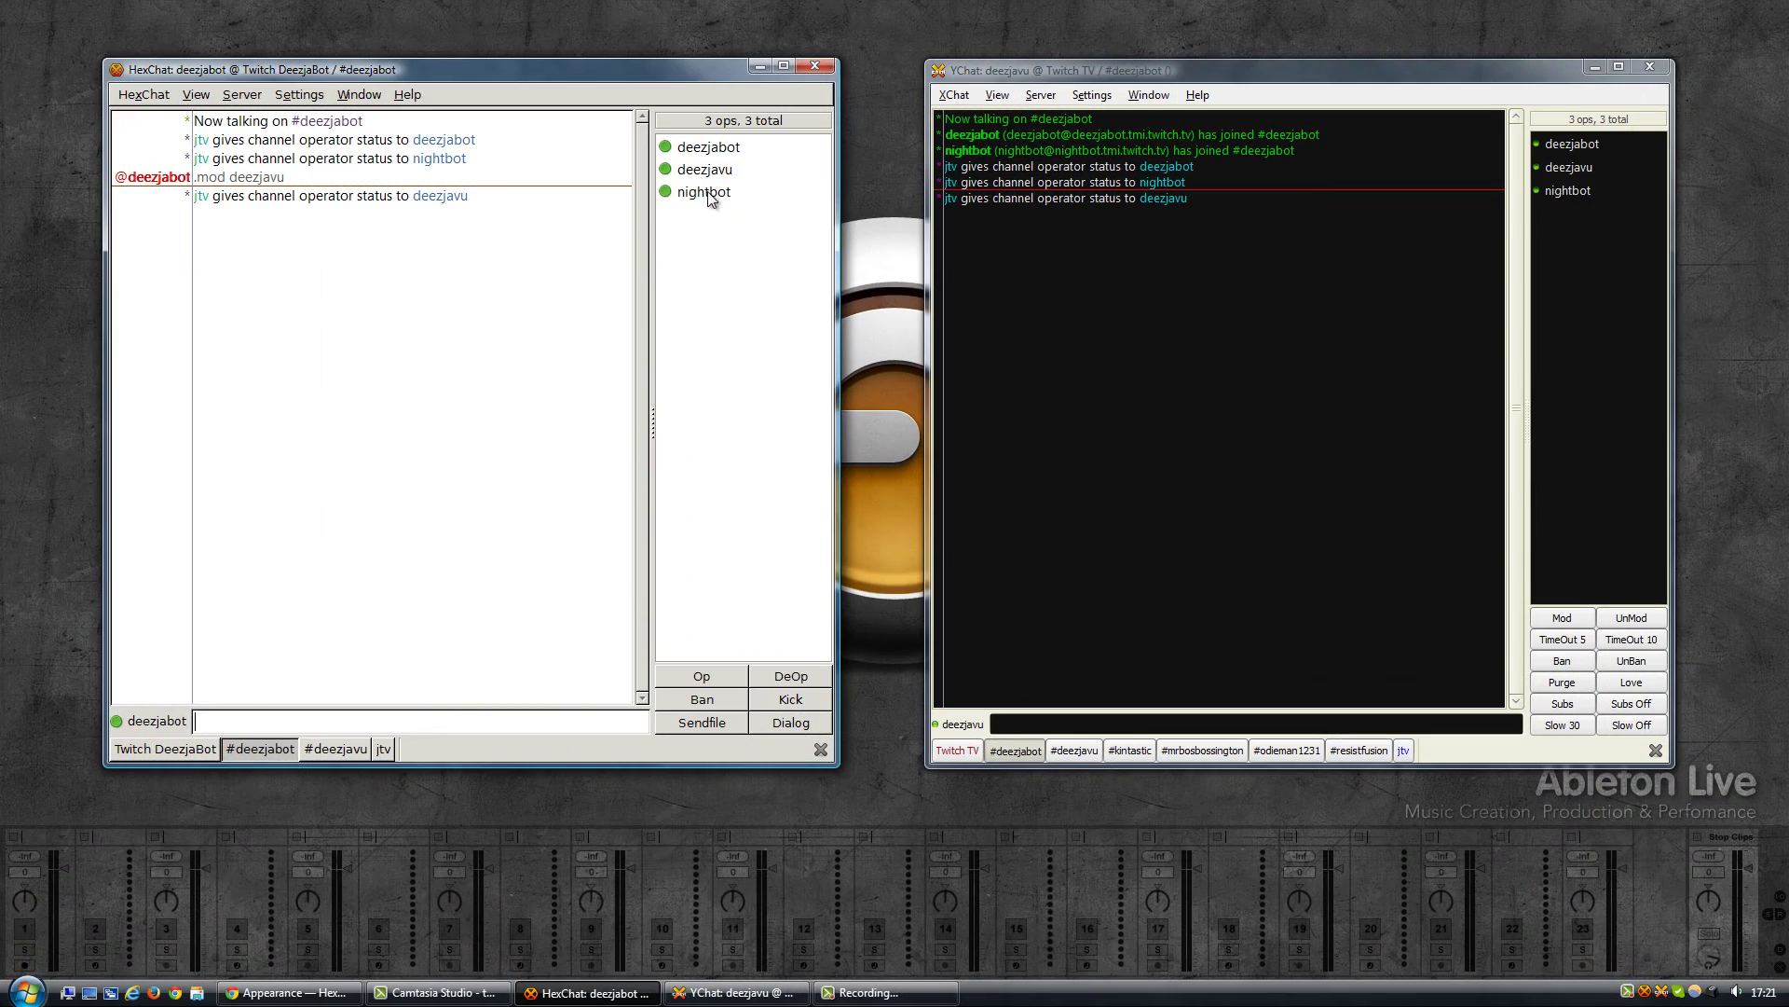
left_click(708, 171)
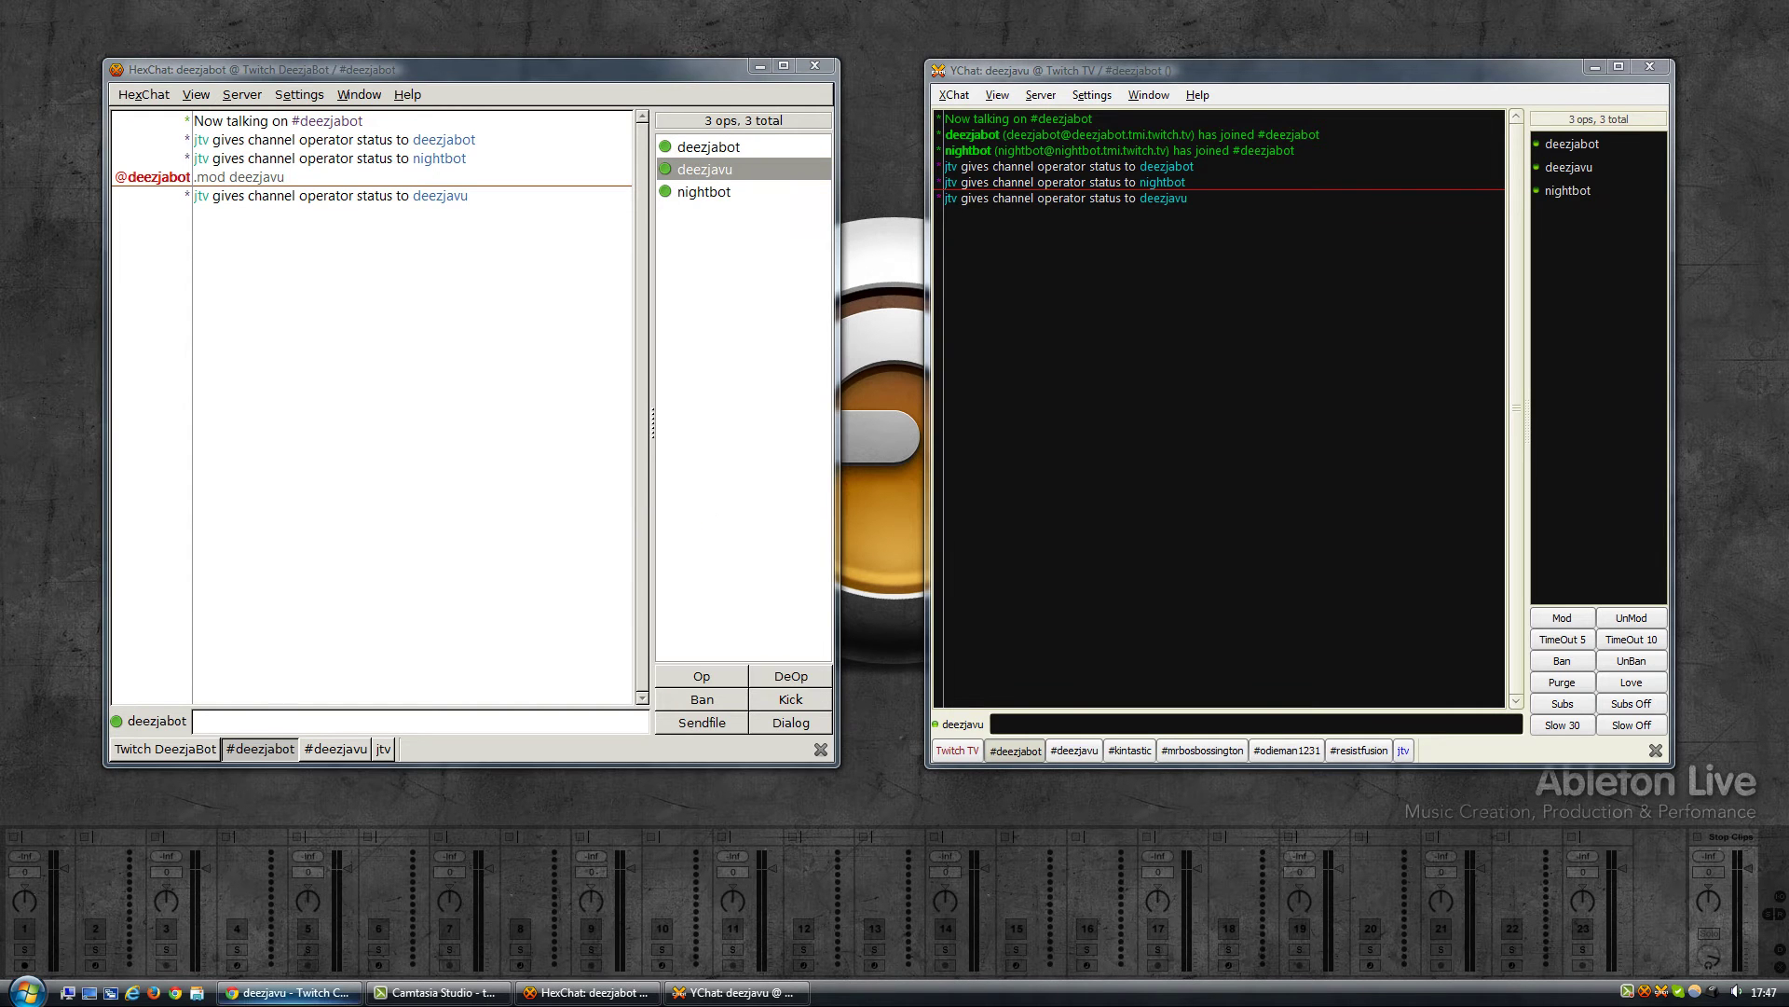
Switch to the deezjavu Twitch chat page in Chrome and reload it with &chat_debug=true at the end of its address
left_click(289, 993)
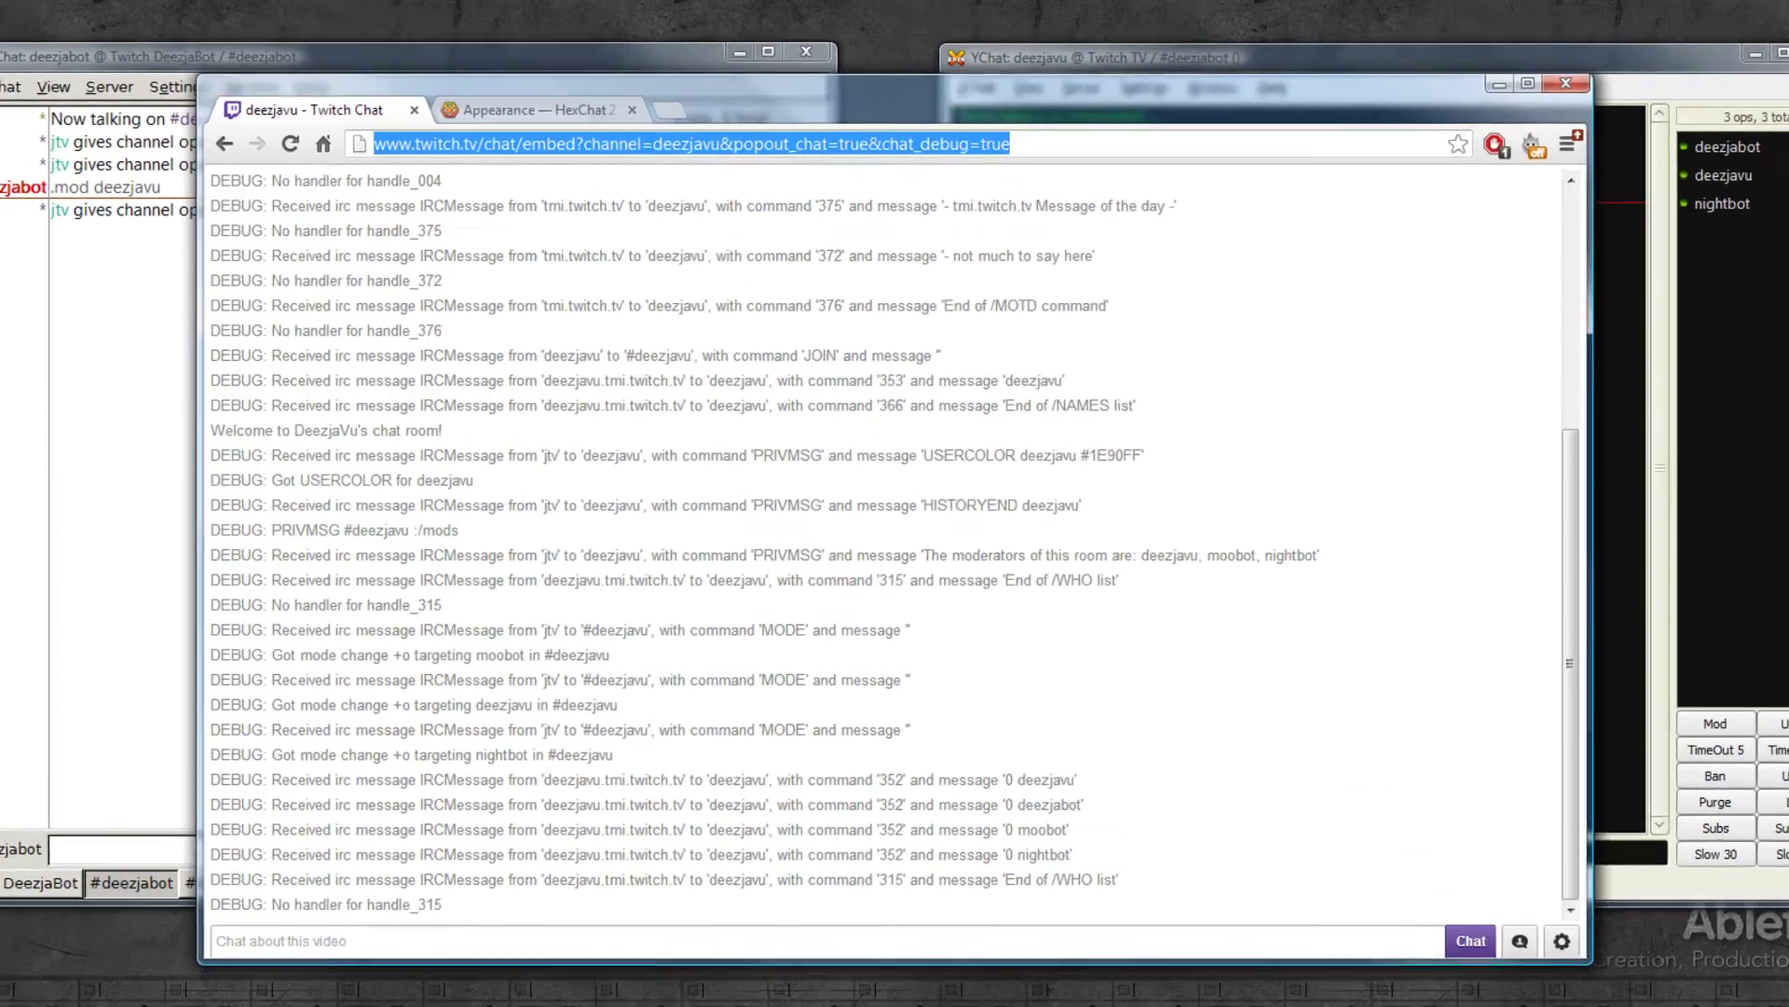
left_click(746, 141)
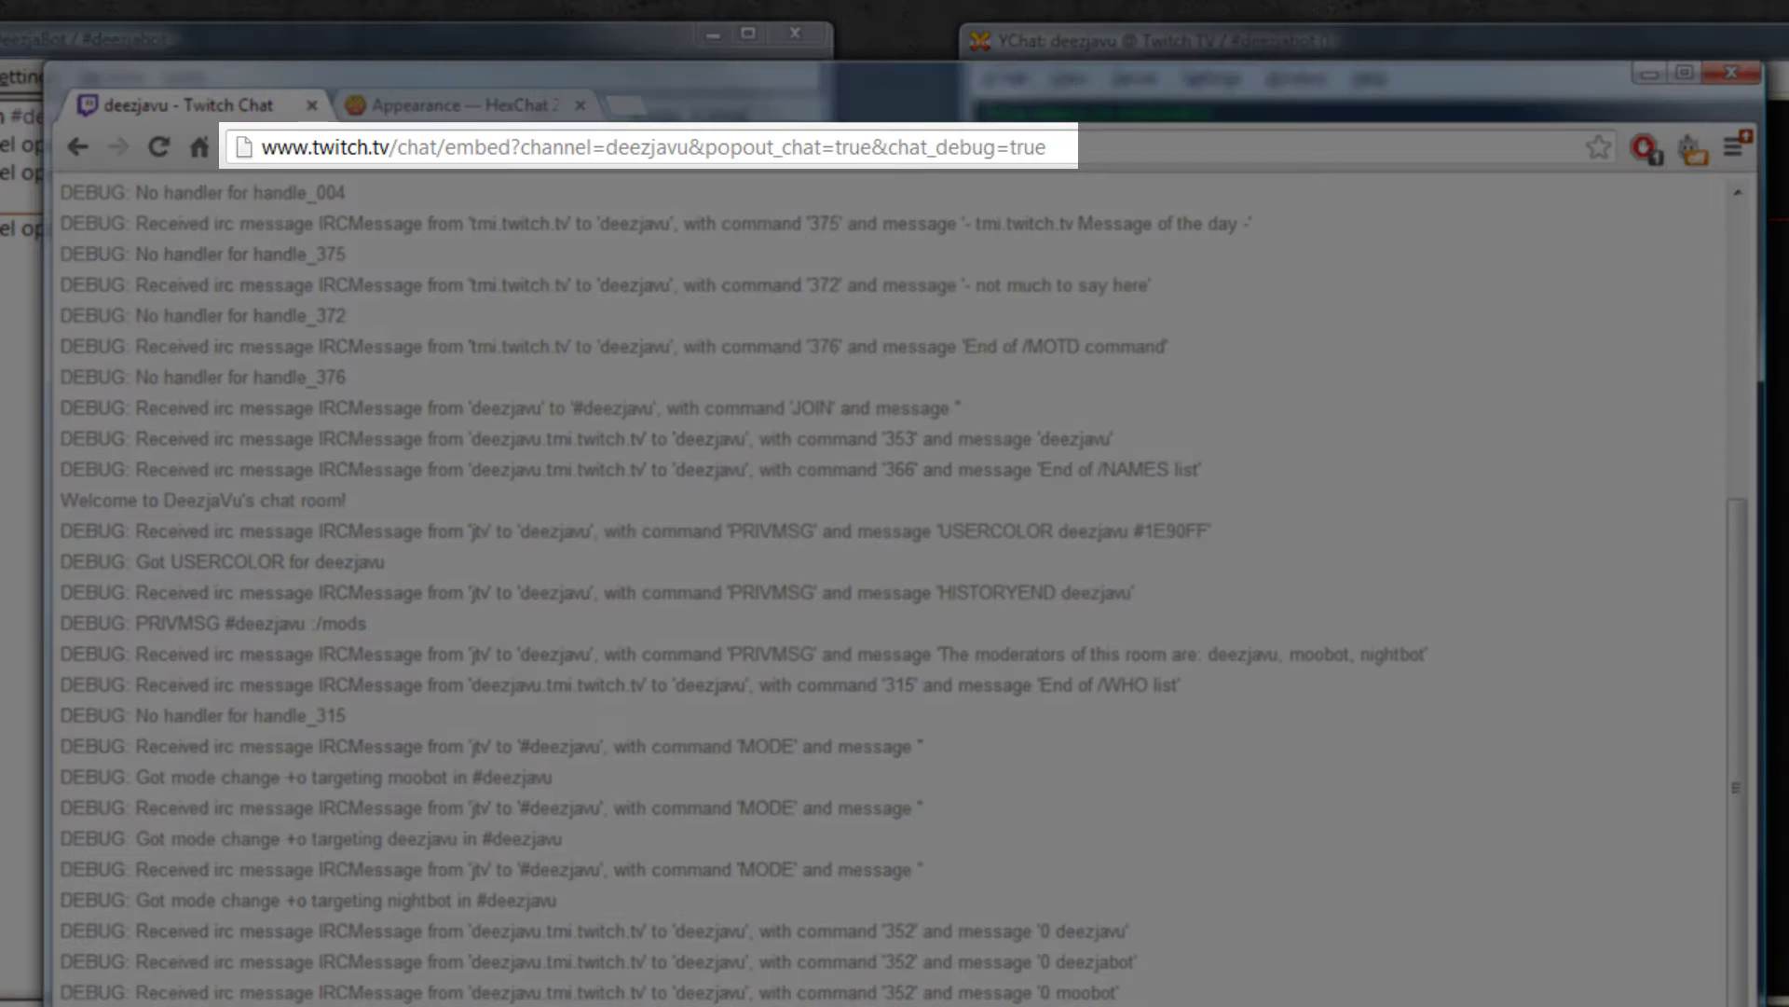
left_click_drag(871, 146, 1047, 146)
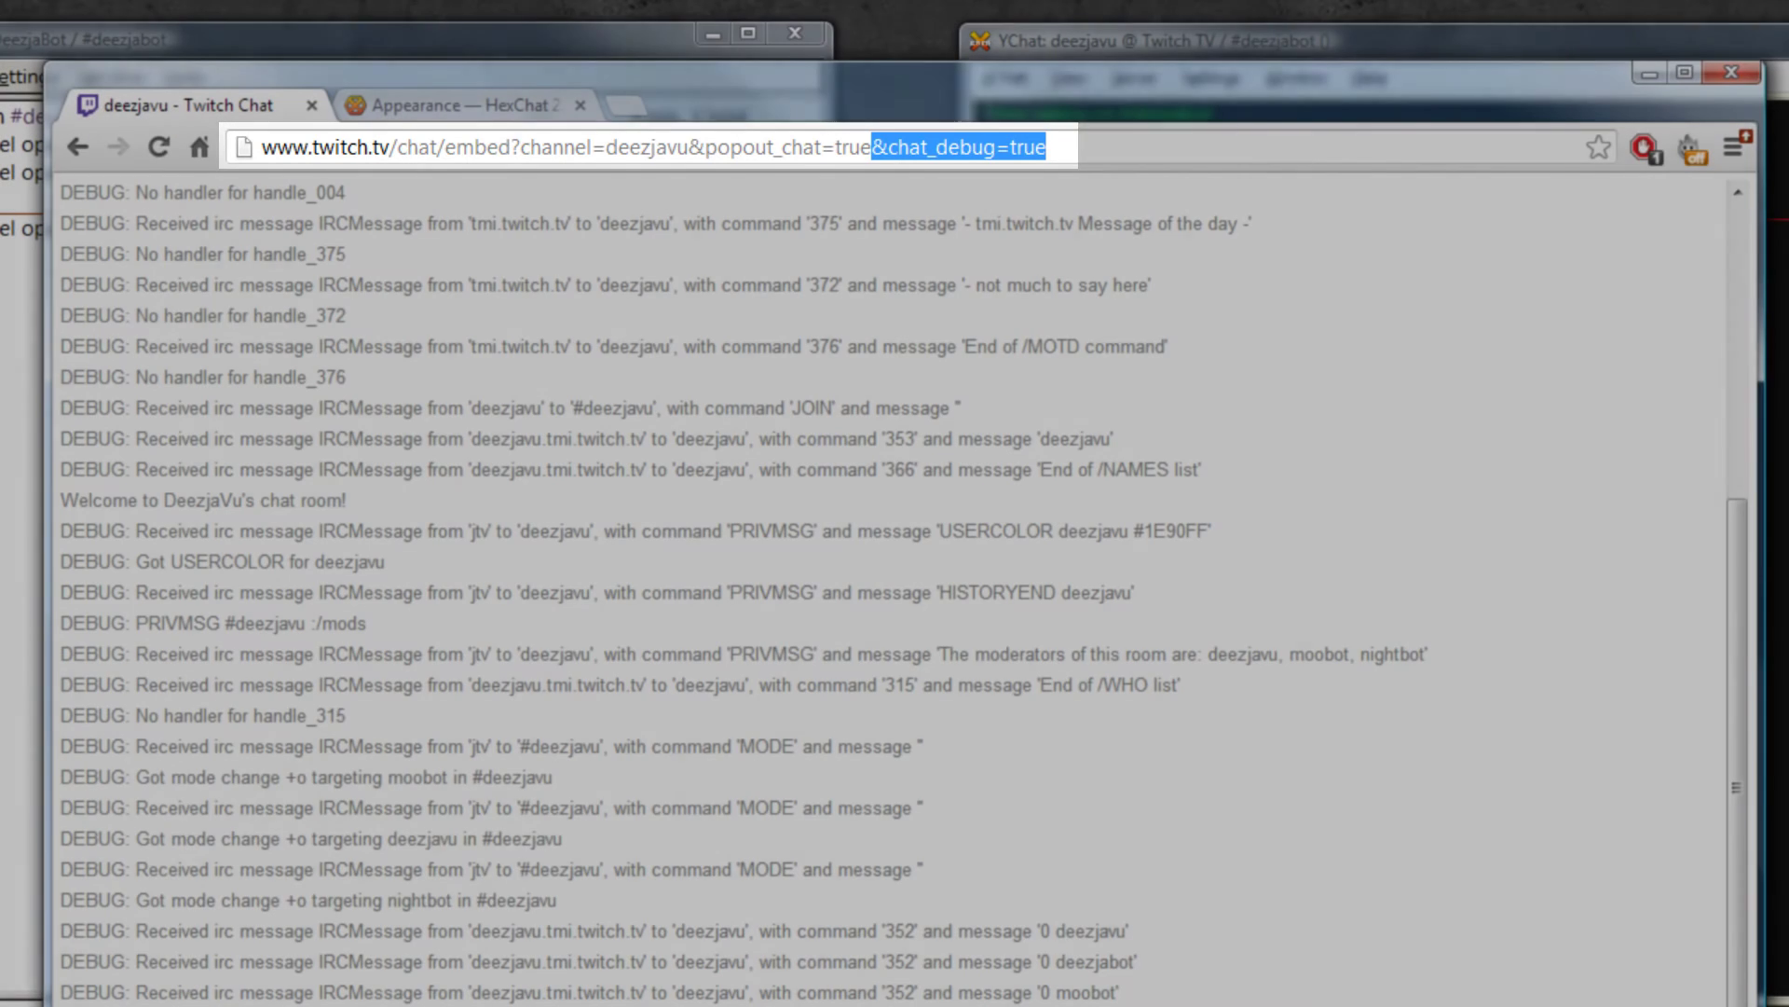
left_click(1048, 147)
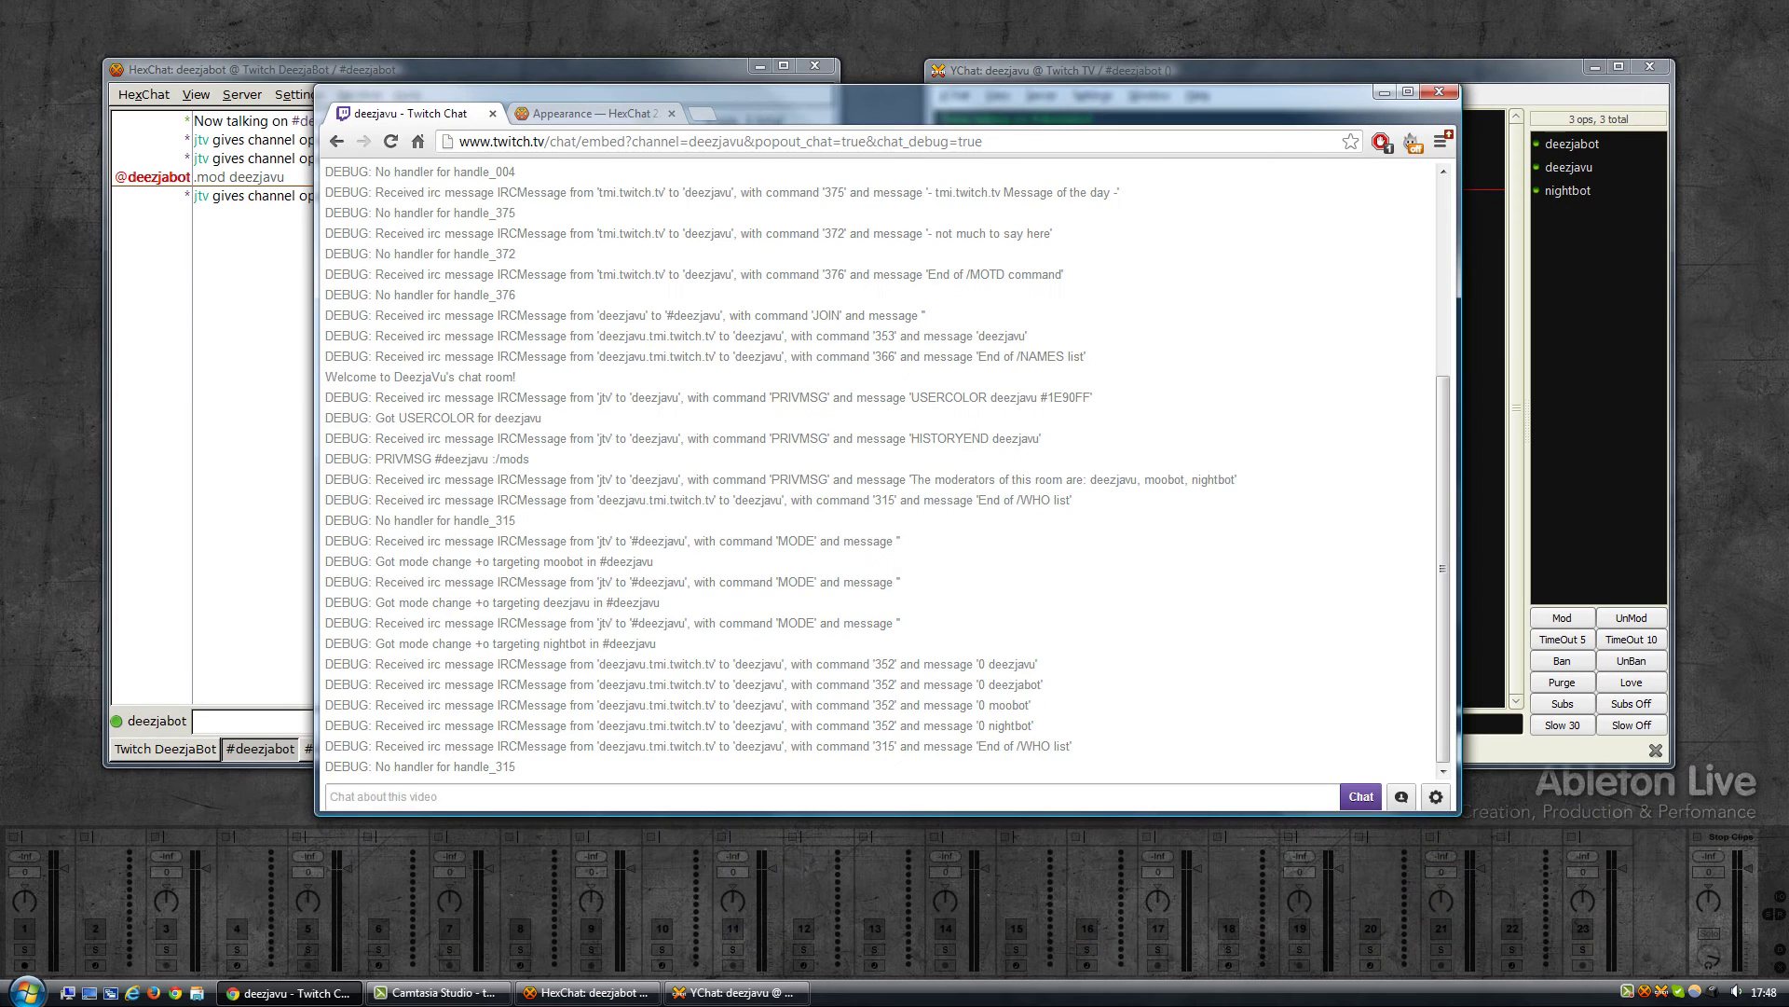
key("Return")
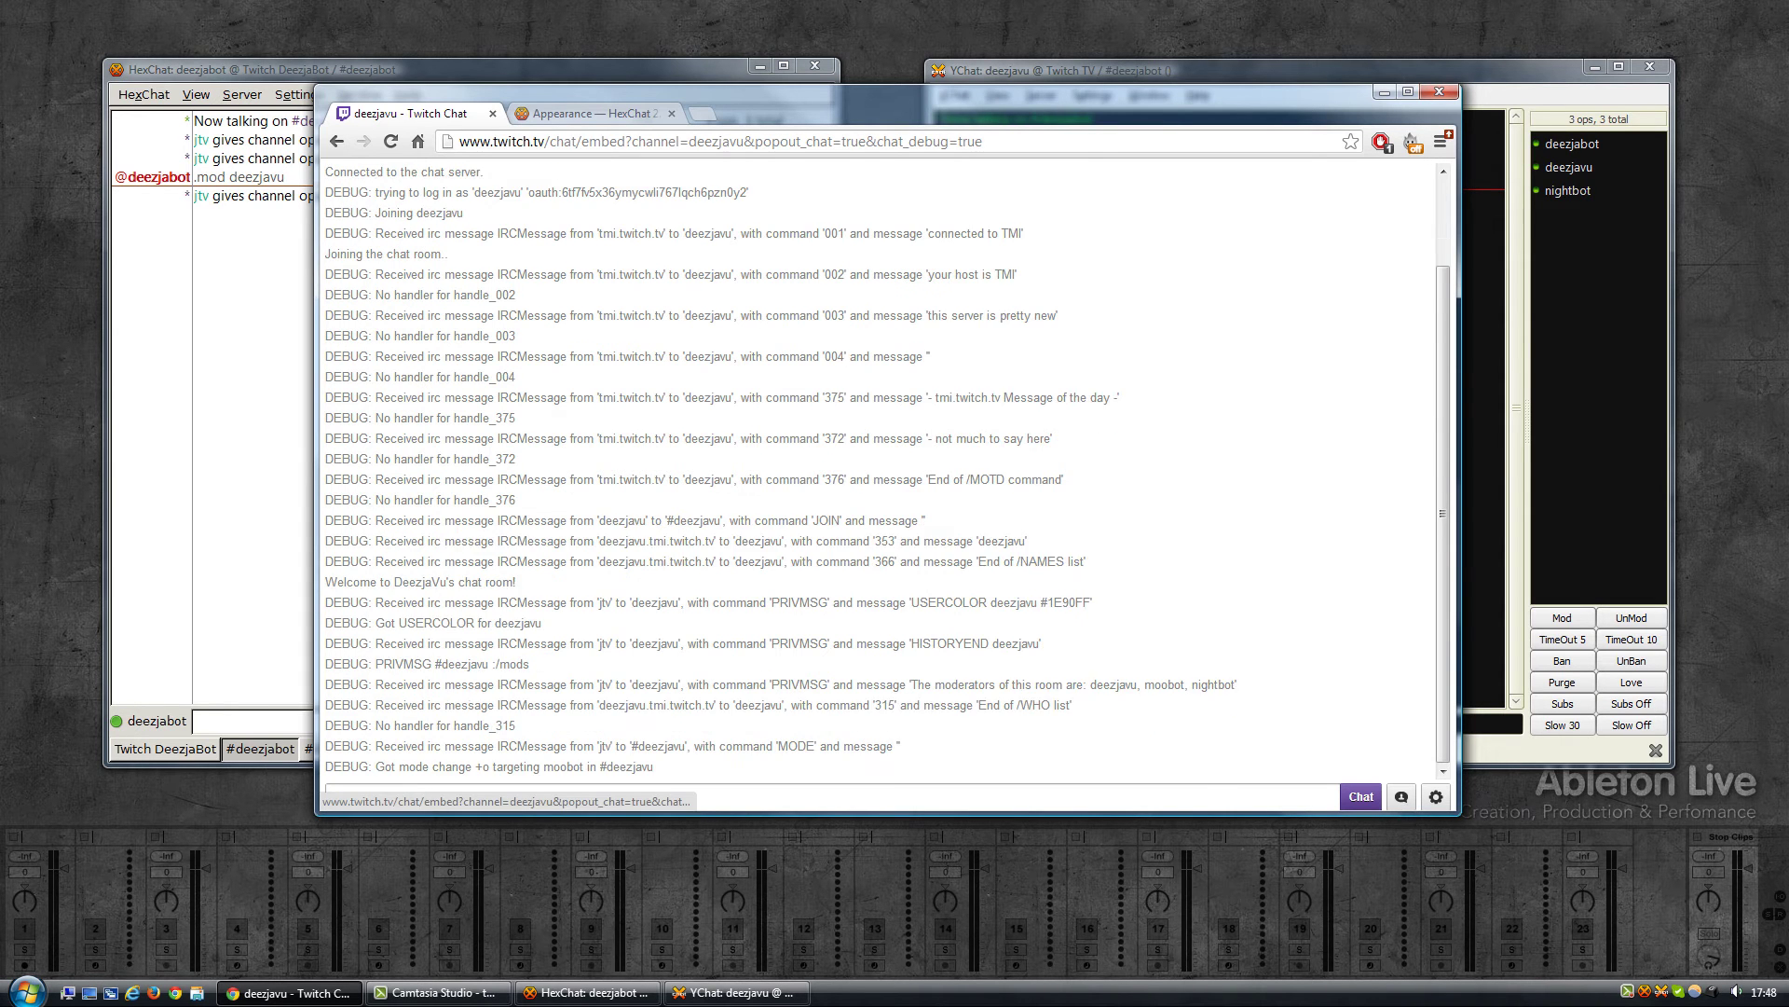
Open the viewer list in the Twitch chat and purge Deezjabot
left_click(1400, 799)
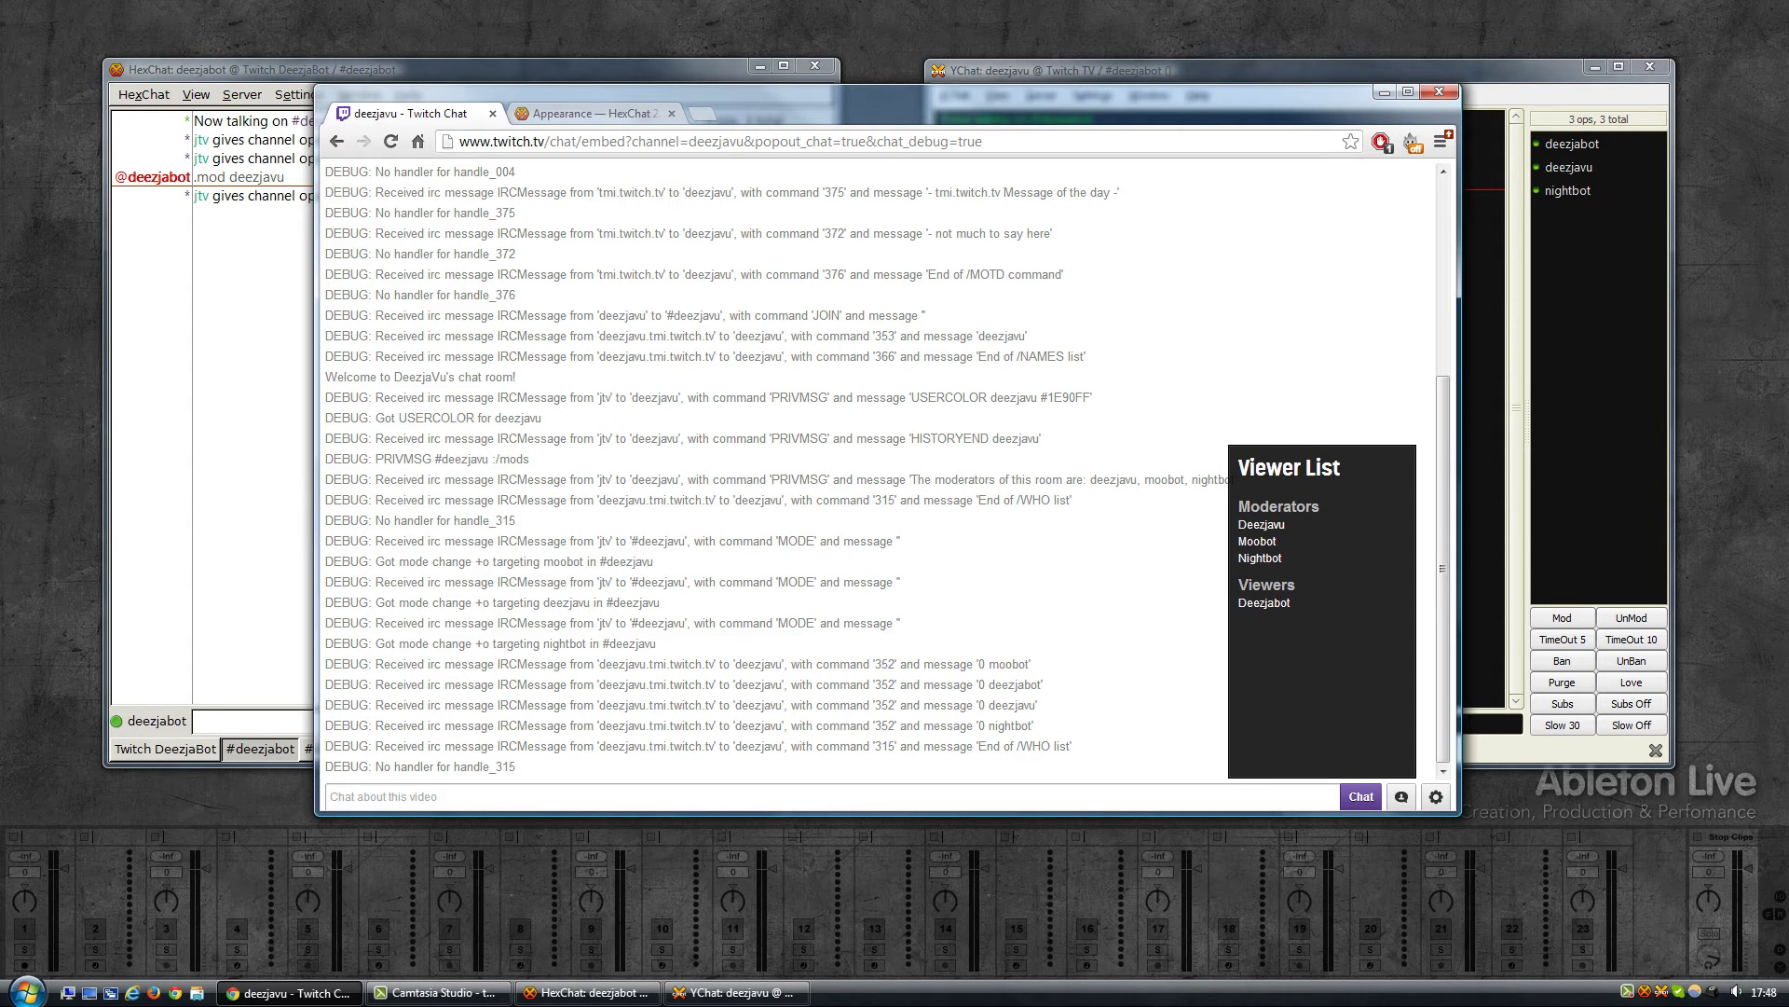
left_click(1264, 603)
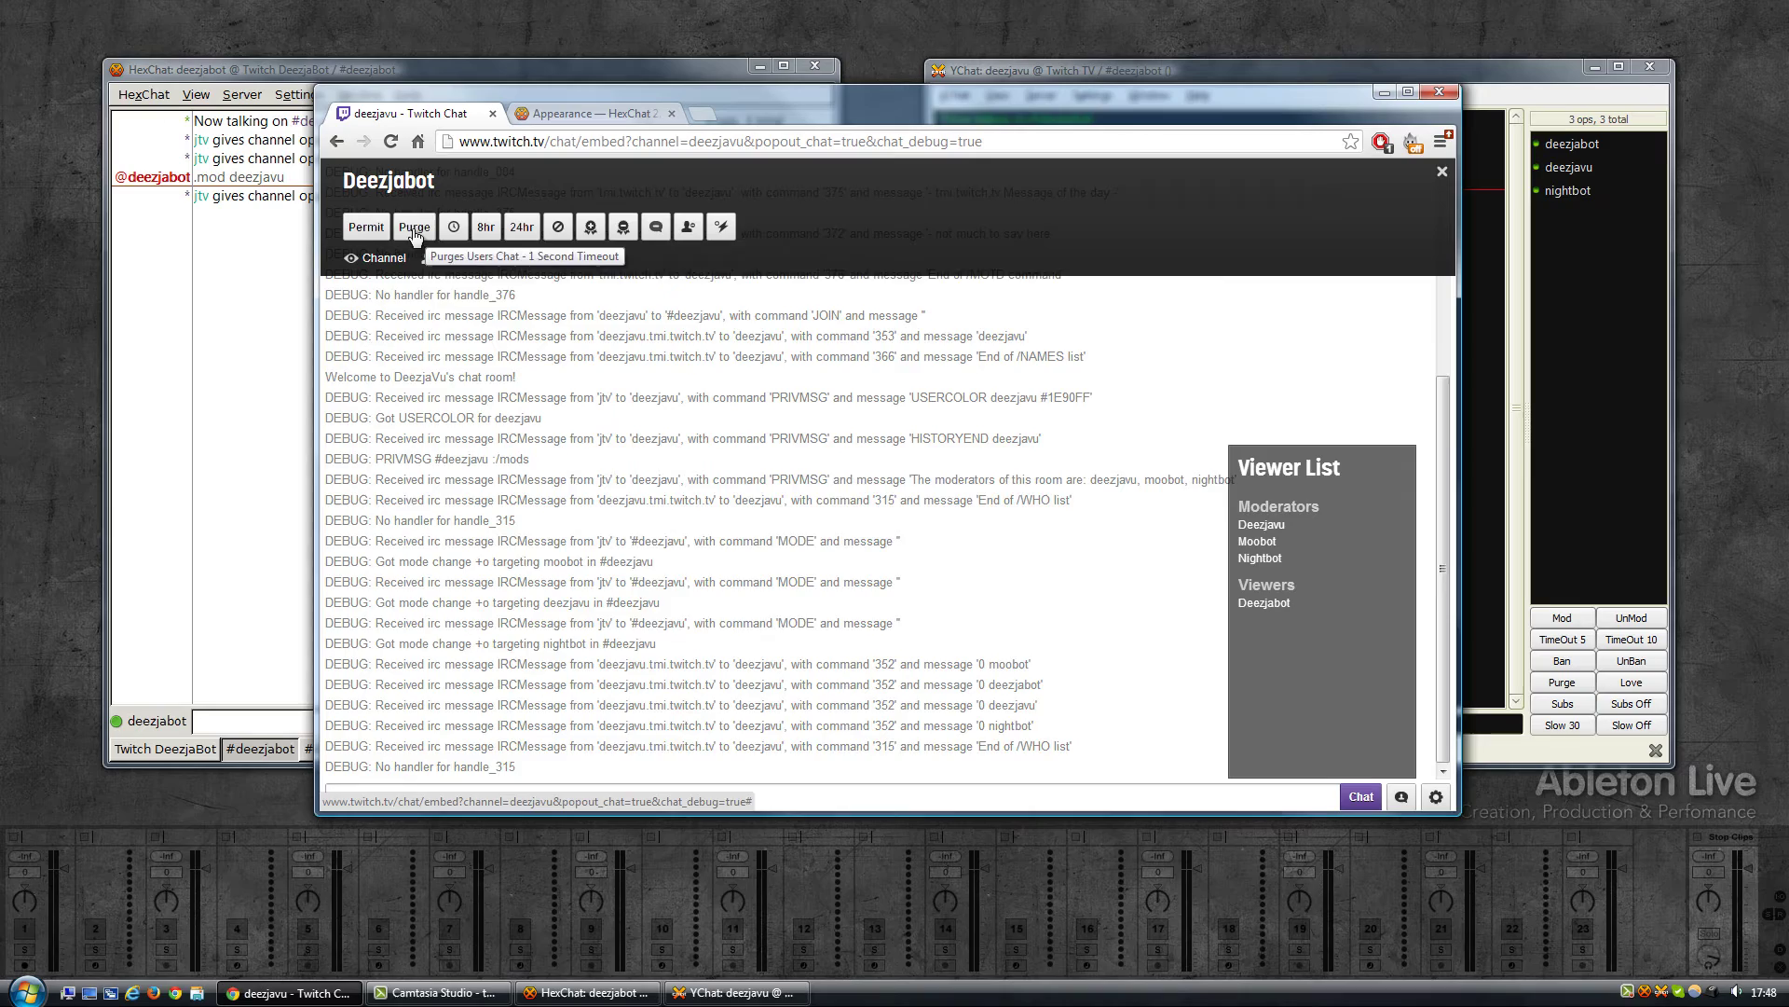
left_click(414, 228)
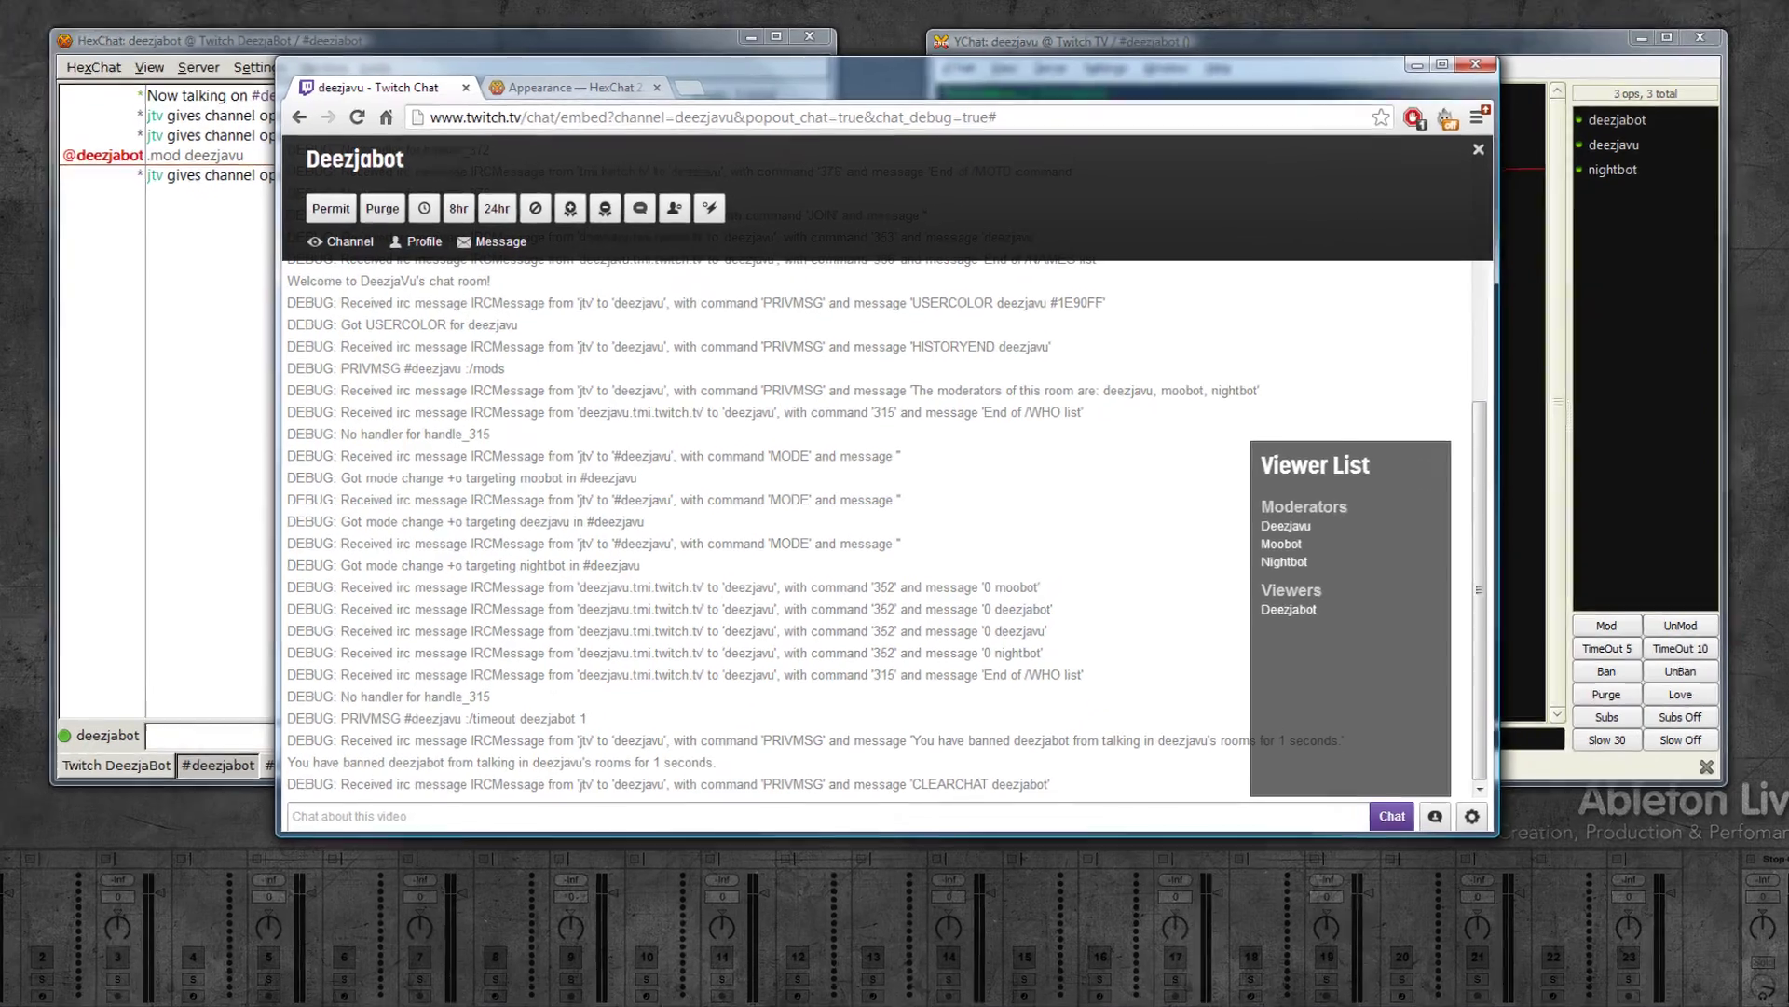
Examine the debug line sent by the purge and copy "/timeout deezjabot 1" from it
left_click_drag(287, 718, 565, 718)
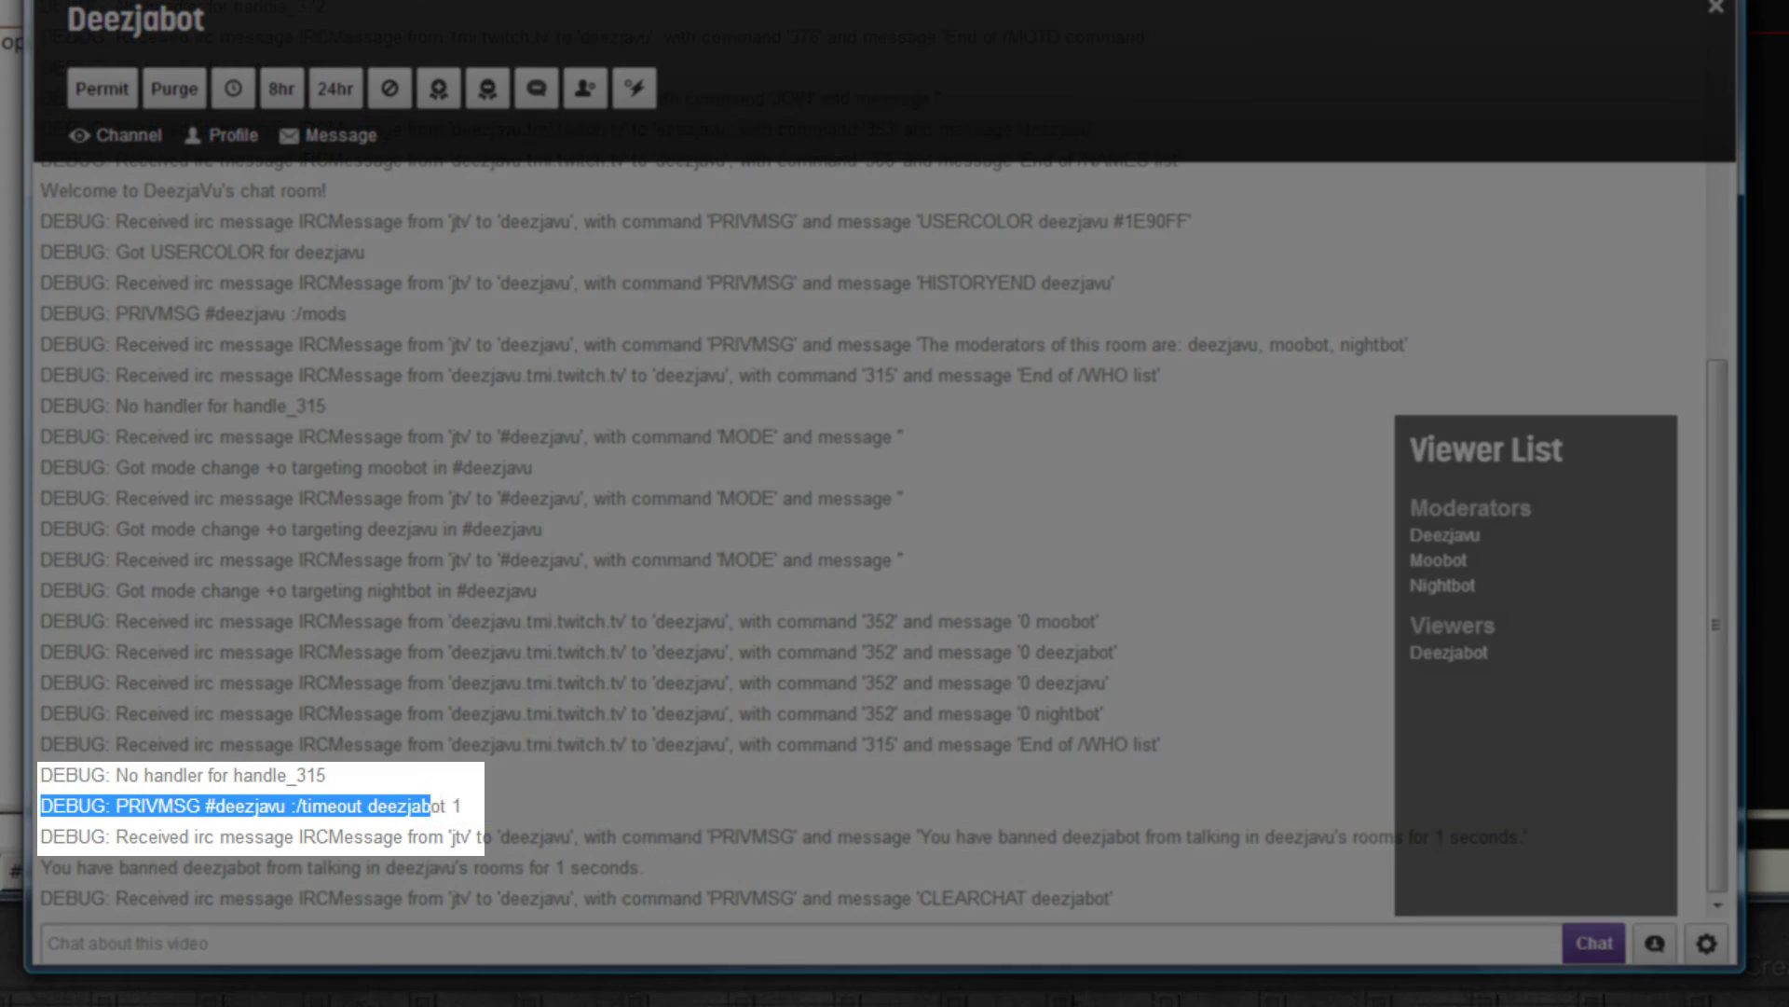
left_click_drag(431, 805, 461, 805)
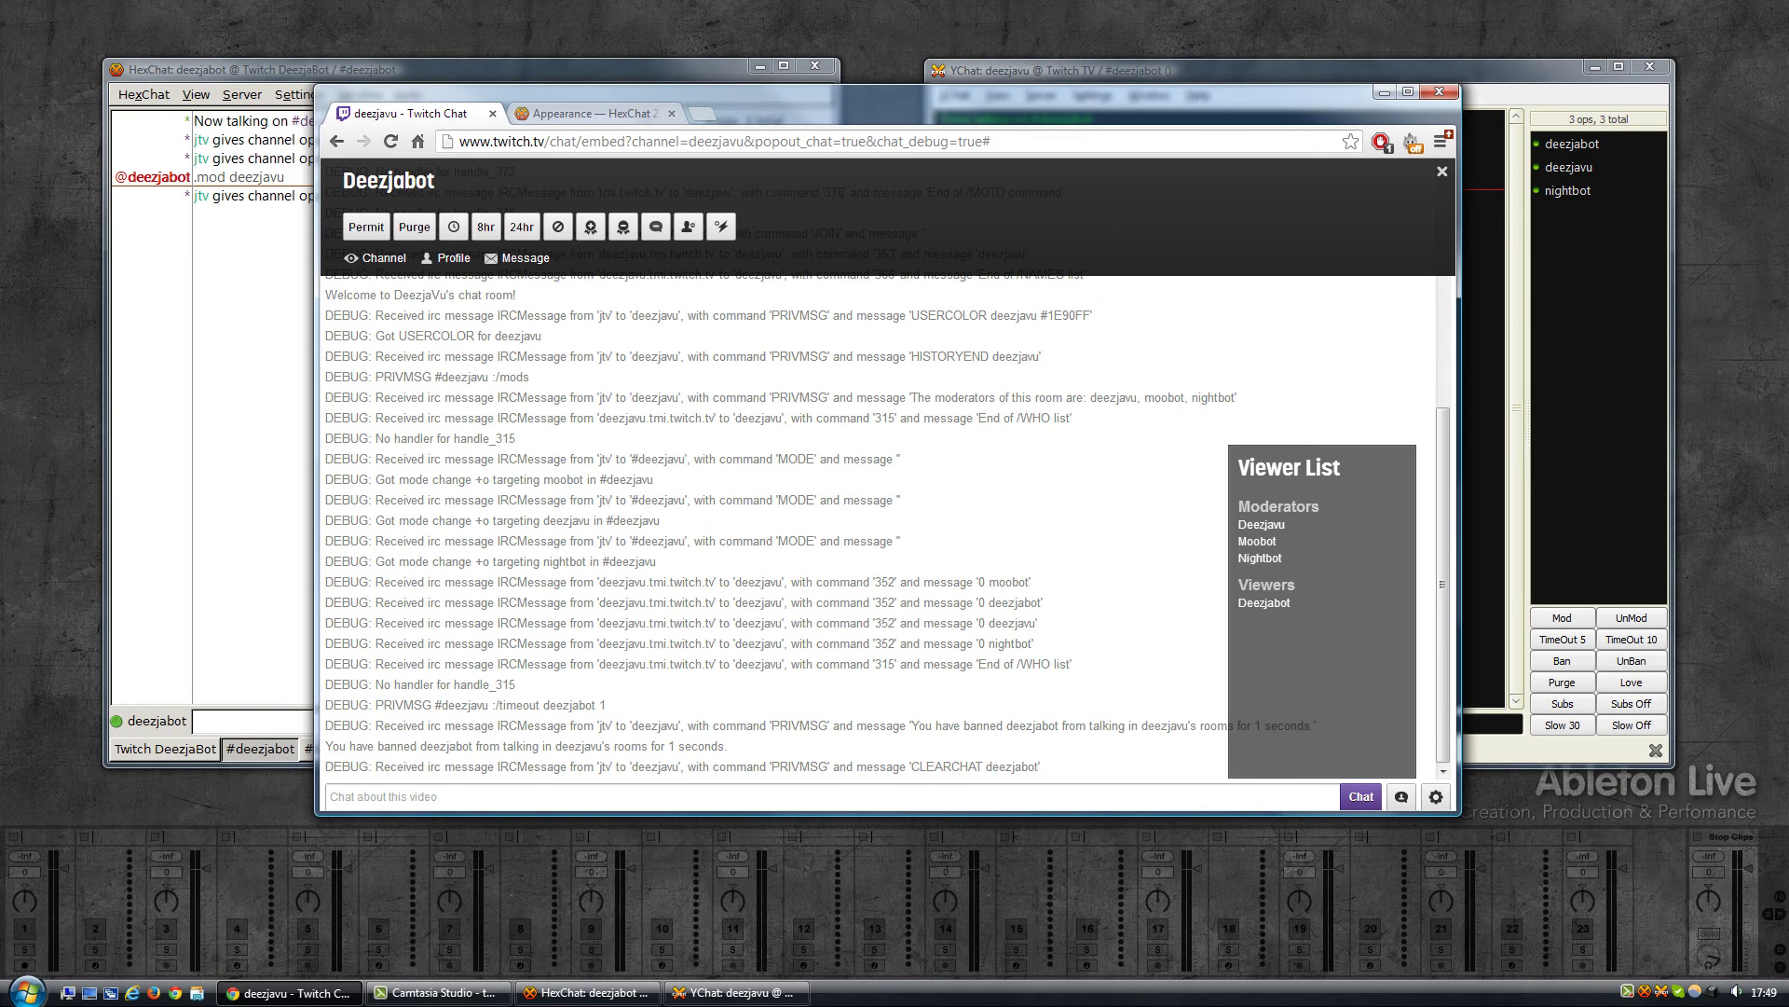
left_click_drag(607, 705, 495, 705)
right_click(498, 708)
left_click(520, 727)
Switch back to HexChat, open the Userlist Buttons settings and move the dialog clear of the window's edge
key("alt+Tab")
left_click(299, 94)
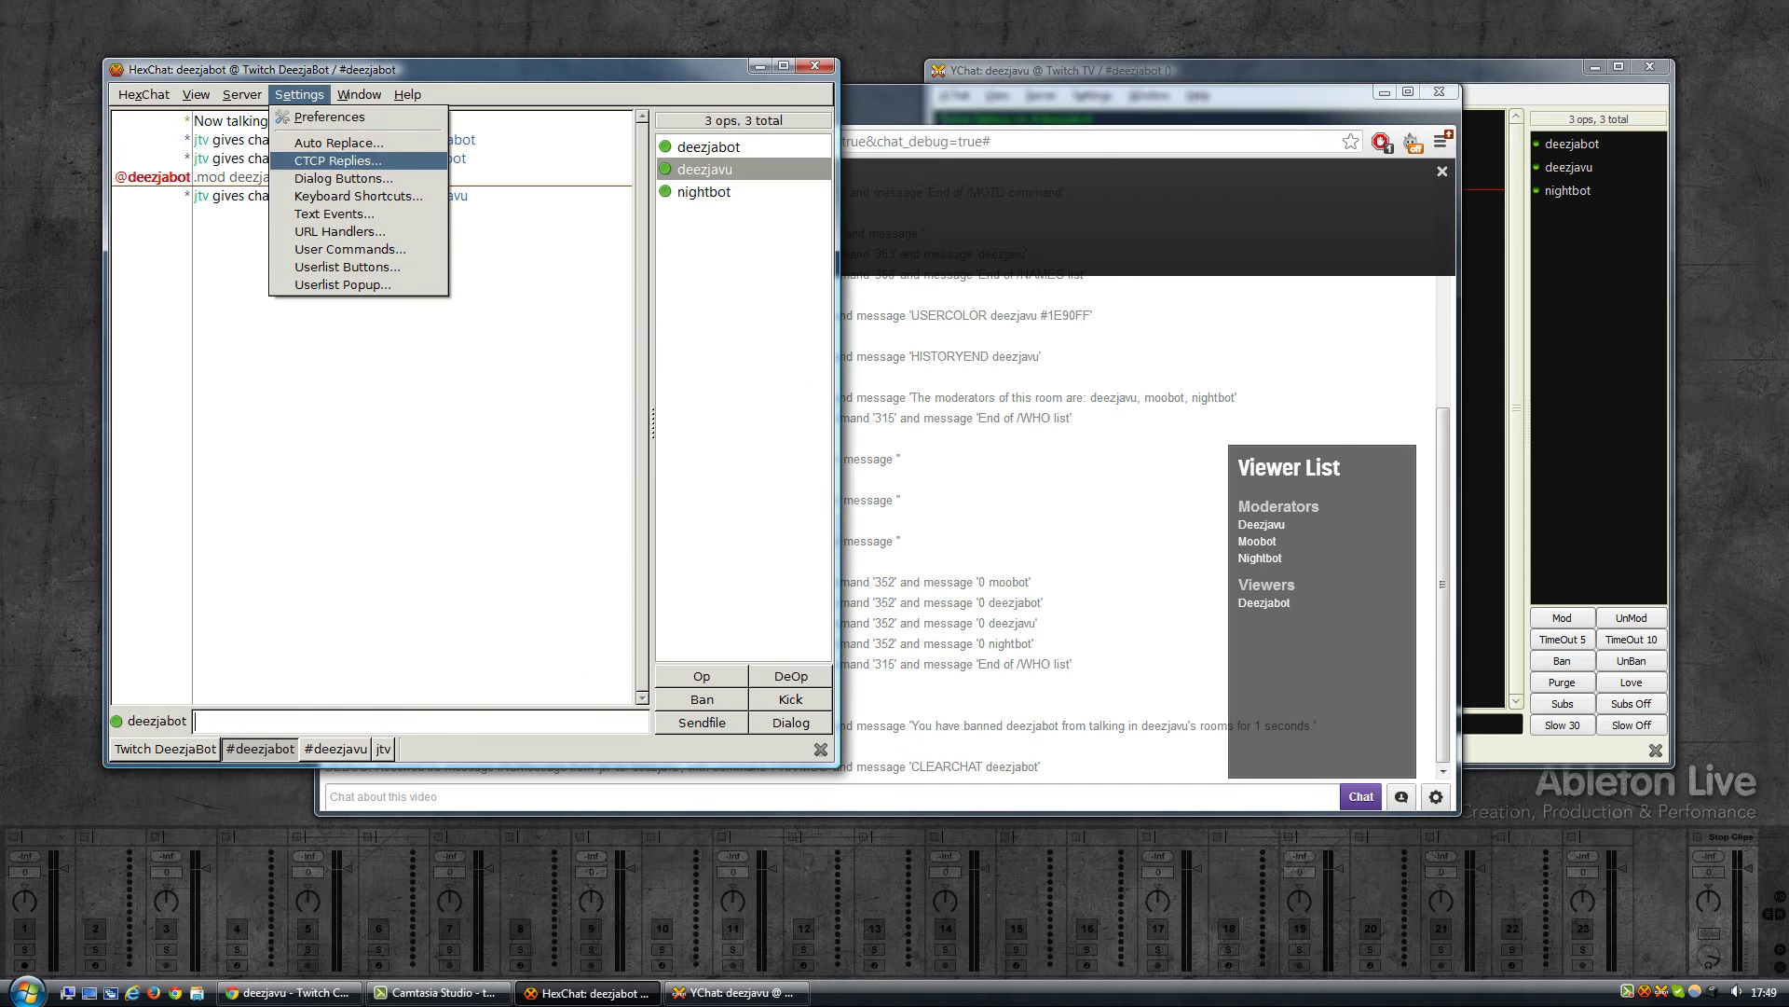
left_click(346, 267)
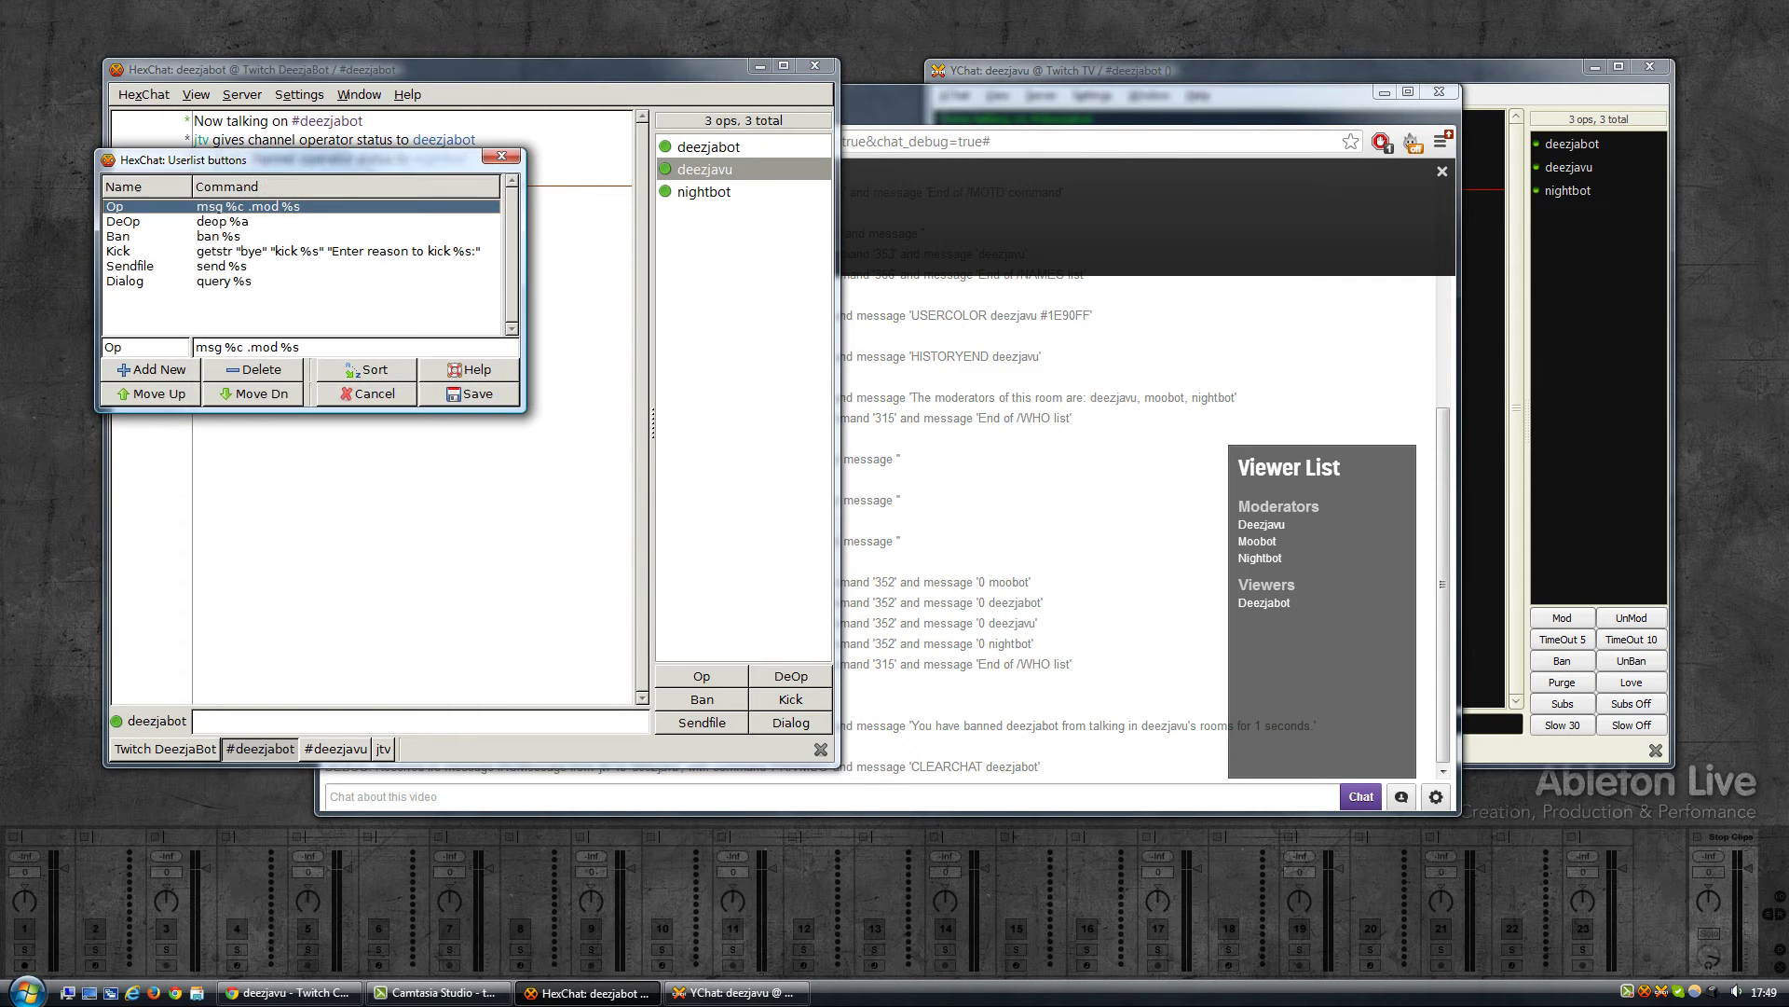
left_click_drag(177, 160, 487, 219)
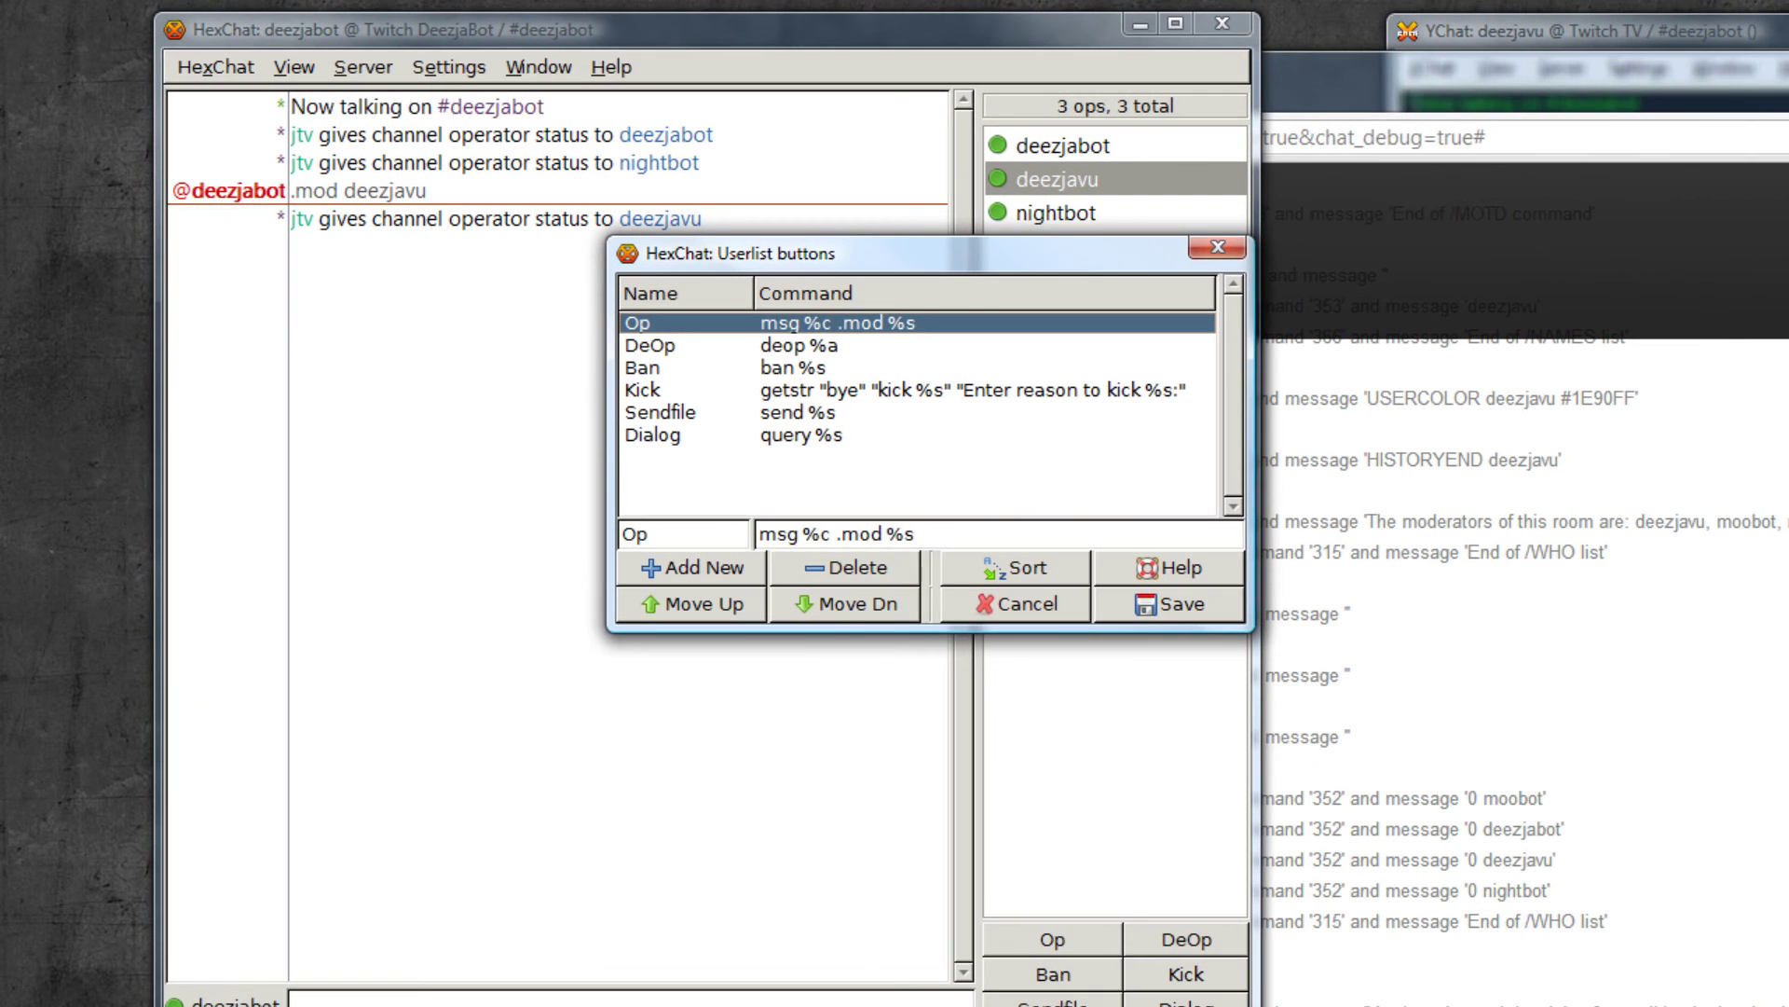
Rename the Ban button as Purge and set its command to "/timeout deezjabot 1"
left_click(644, 367)
key("Tab")
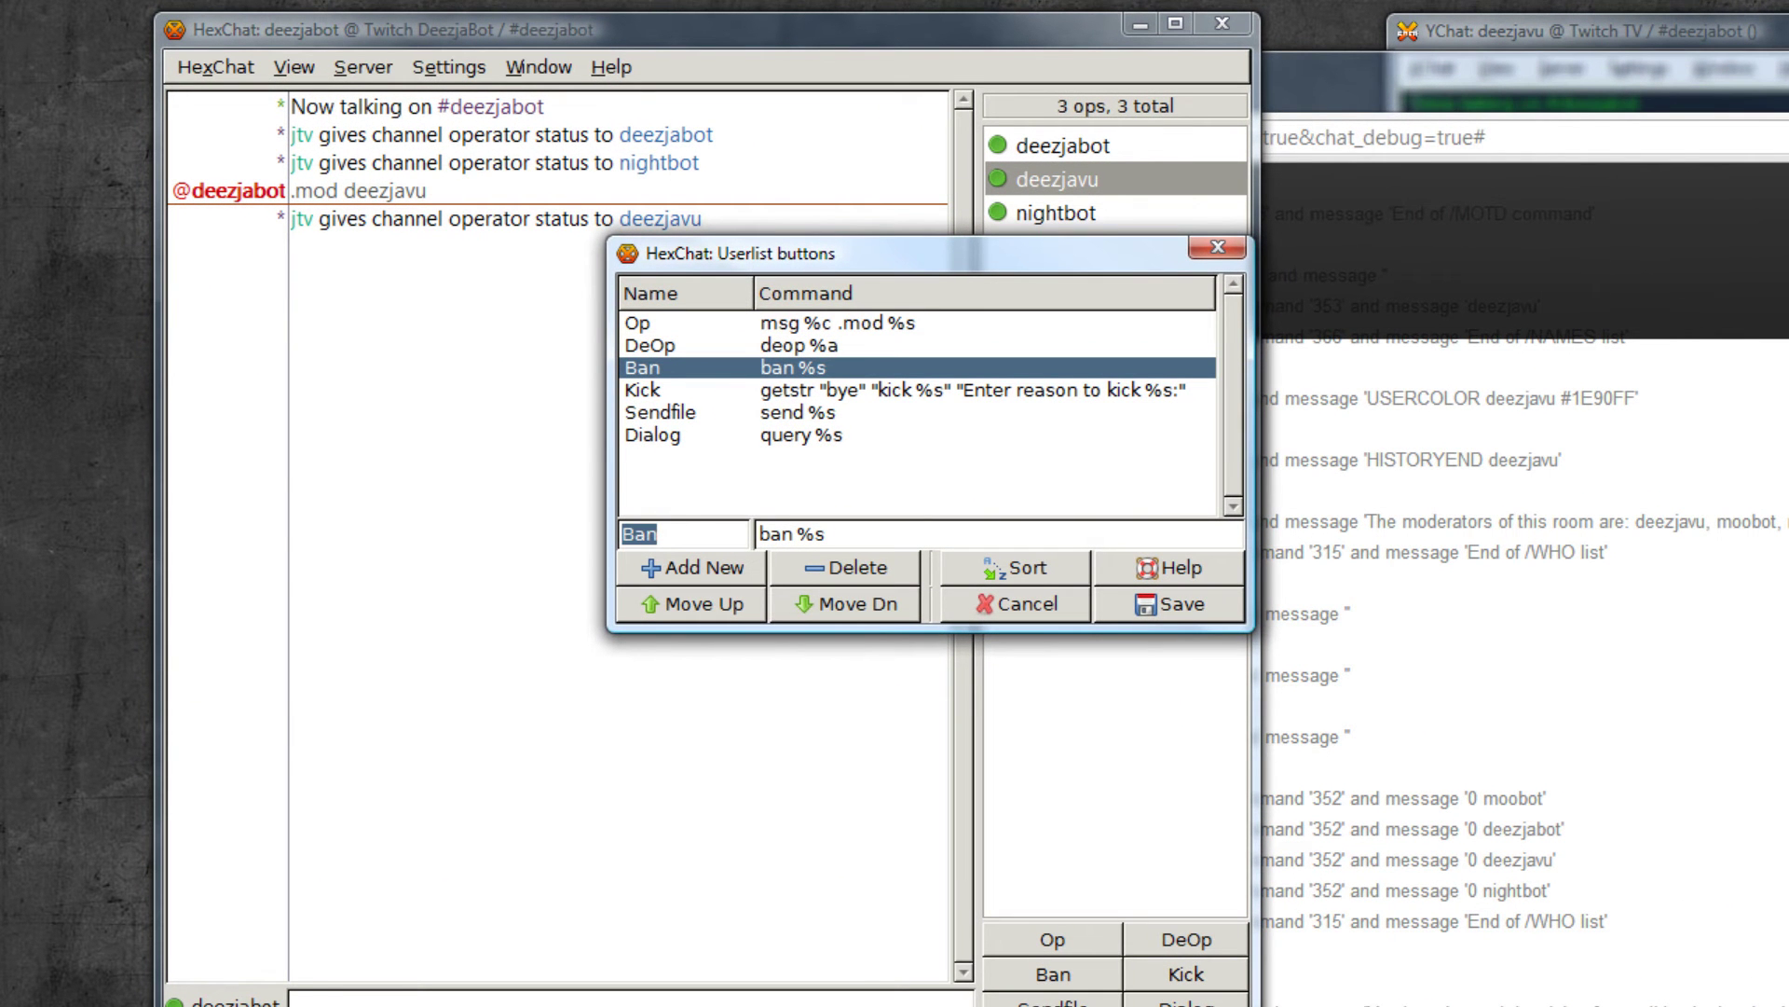
type("Purge")
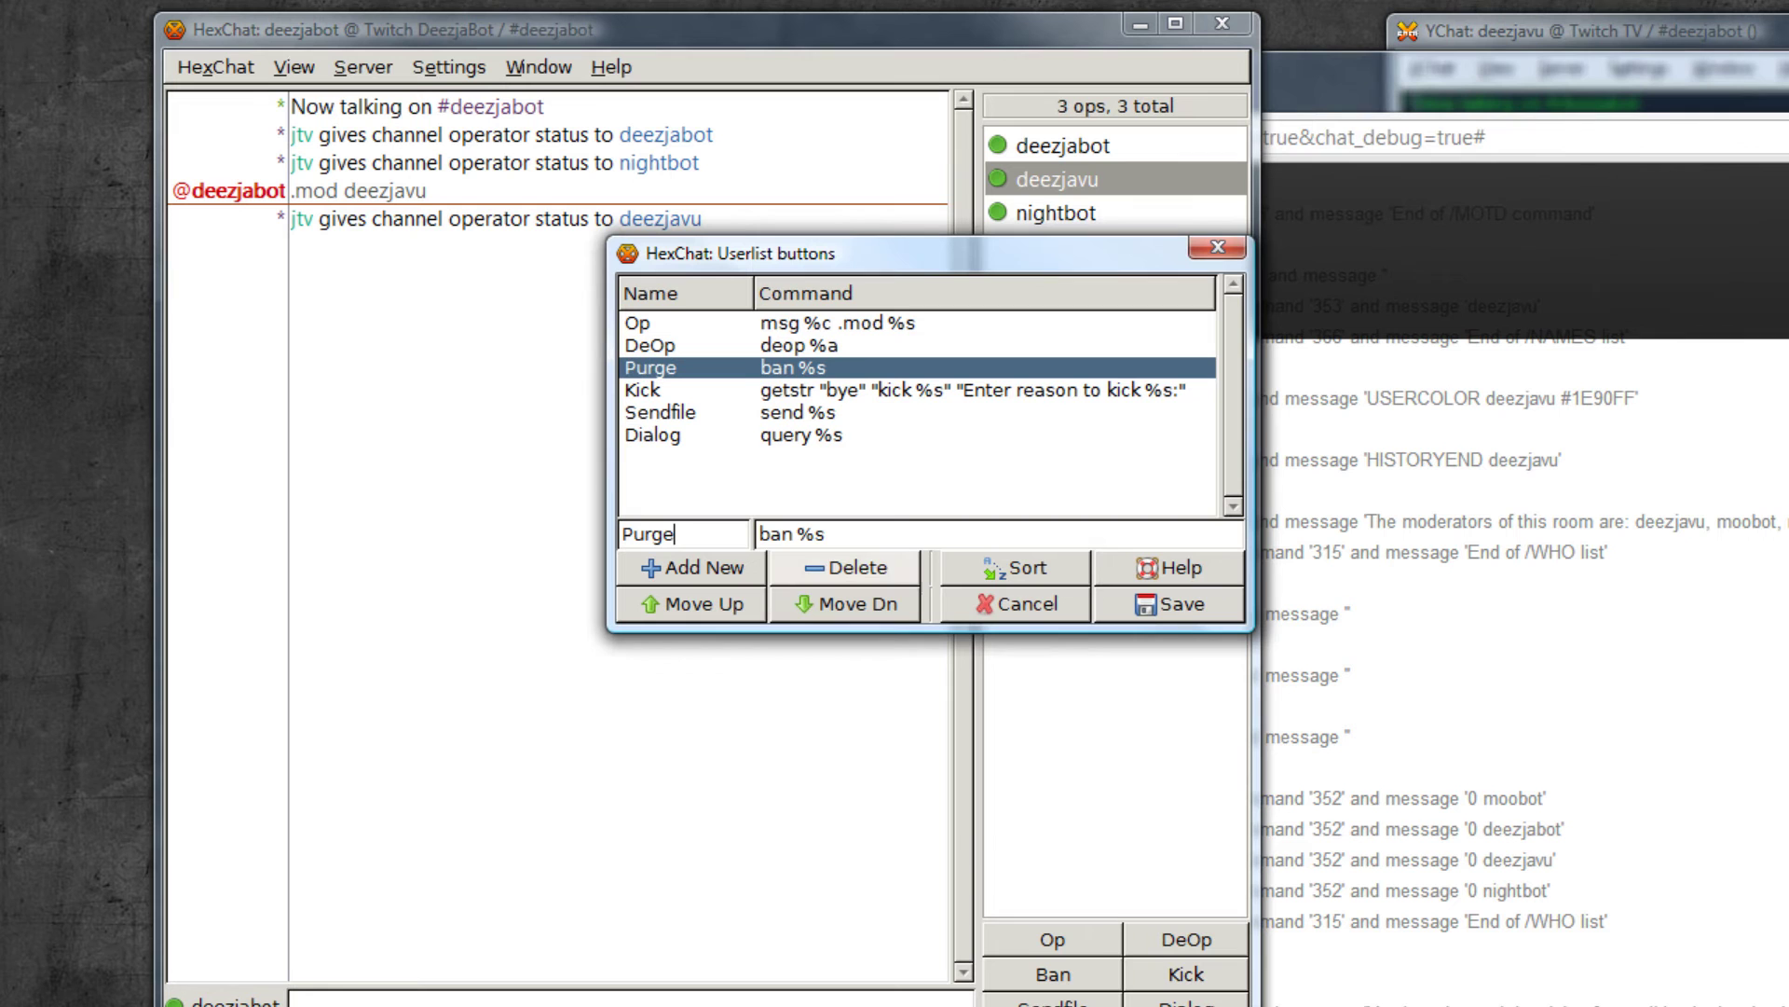
key("Tab")
type("/timeout deezjabot 1")
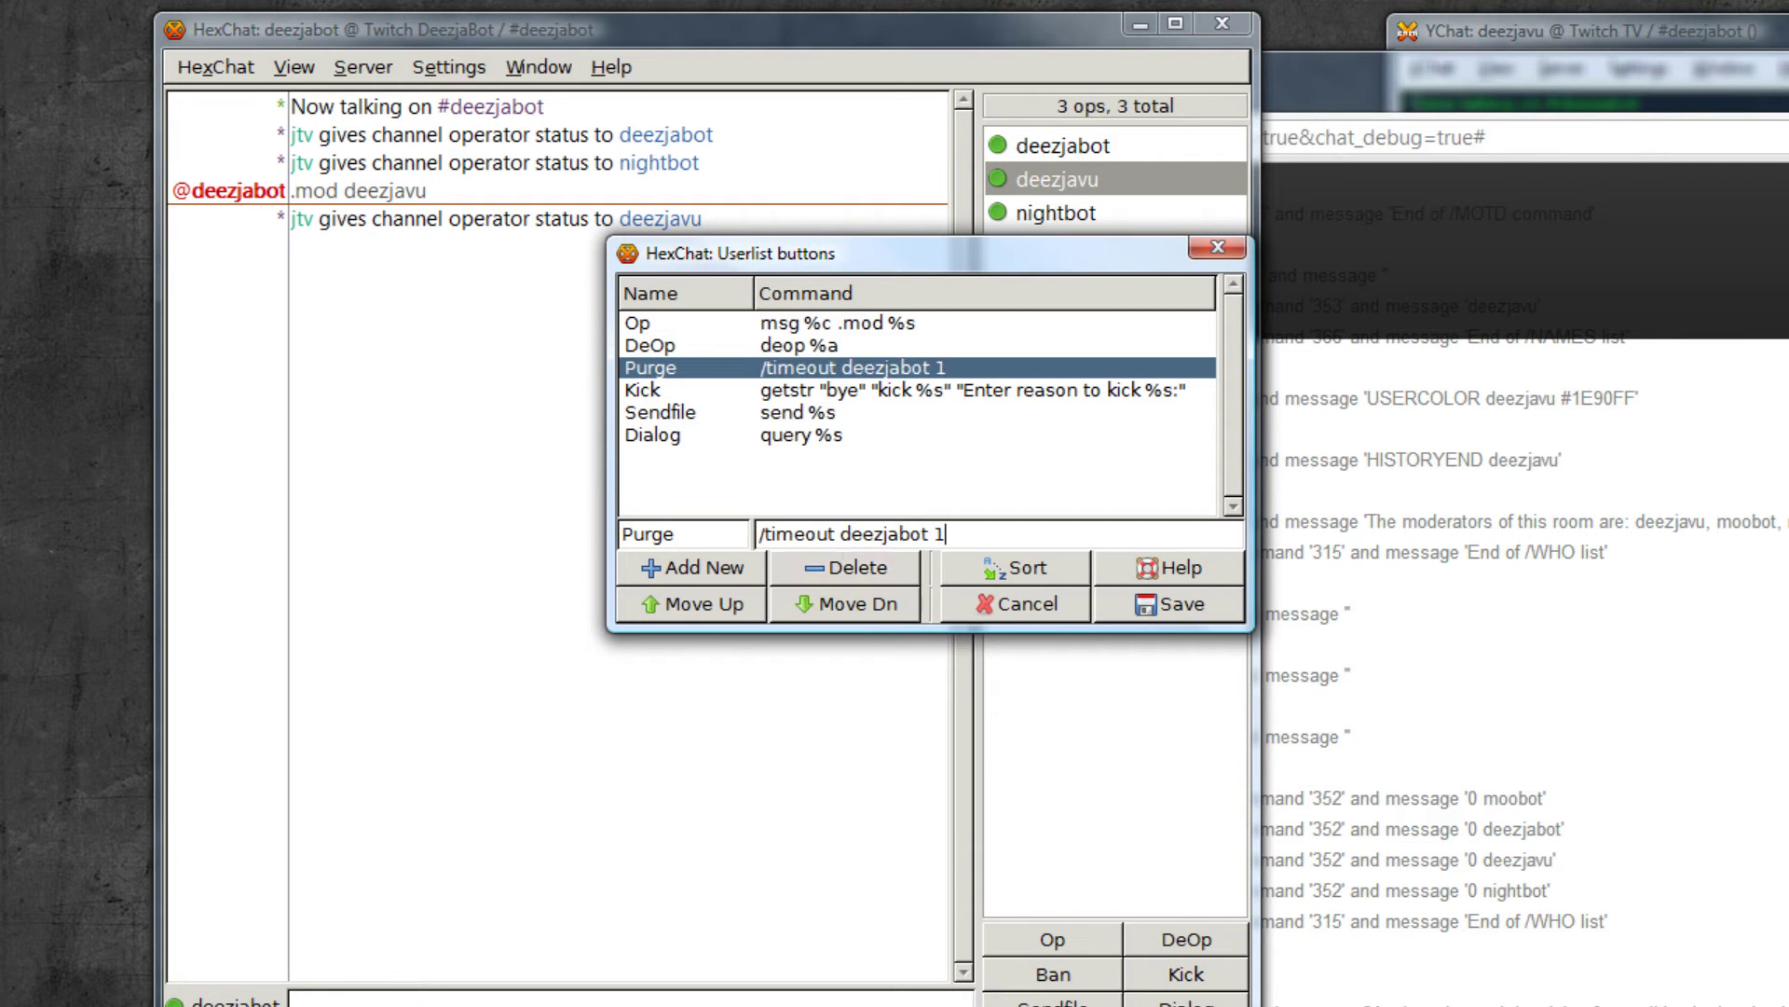
Copy "msg %c " from the Op button's command and insert it at the start of the Purge button's command
left_click(763, 533)
left_click(652, 322)
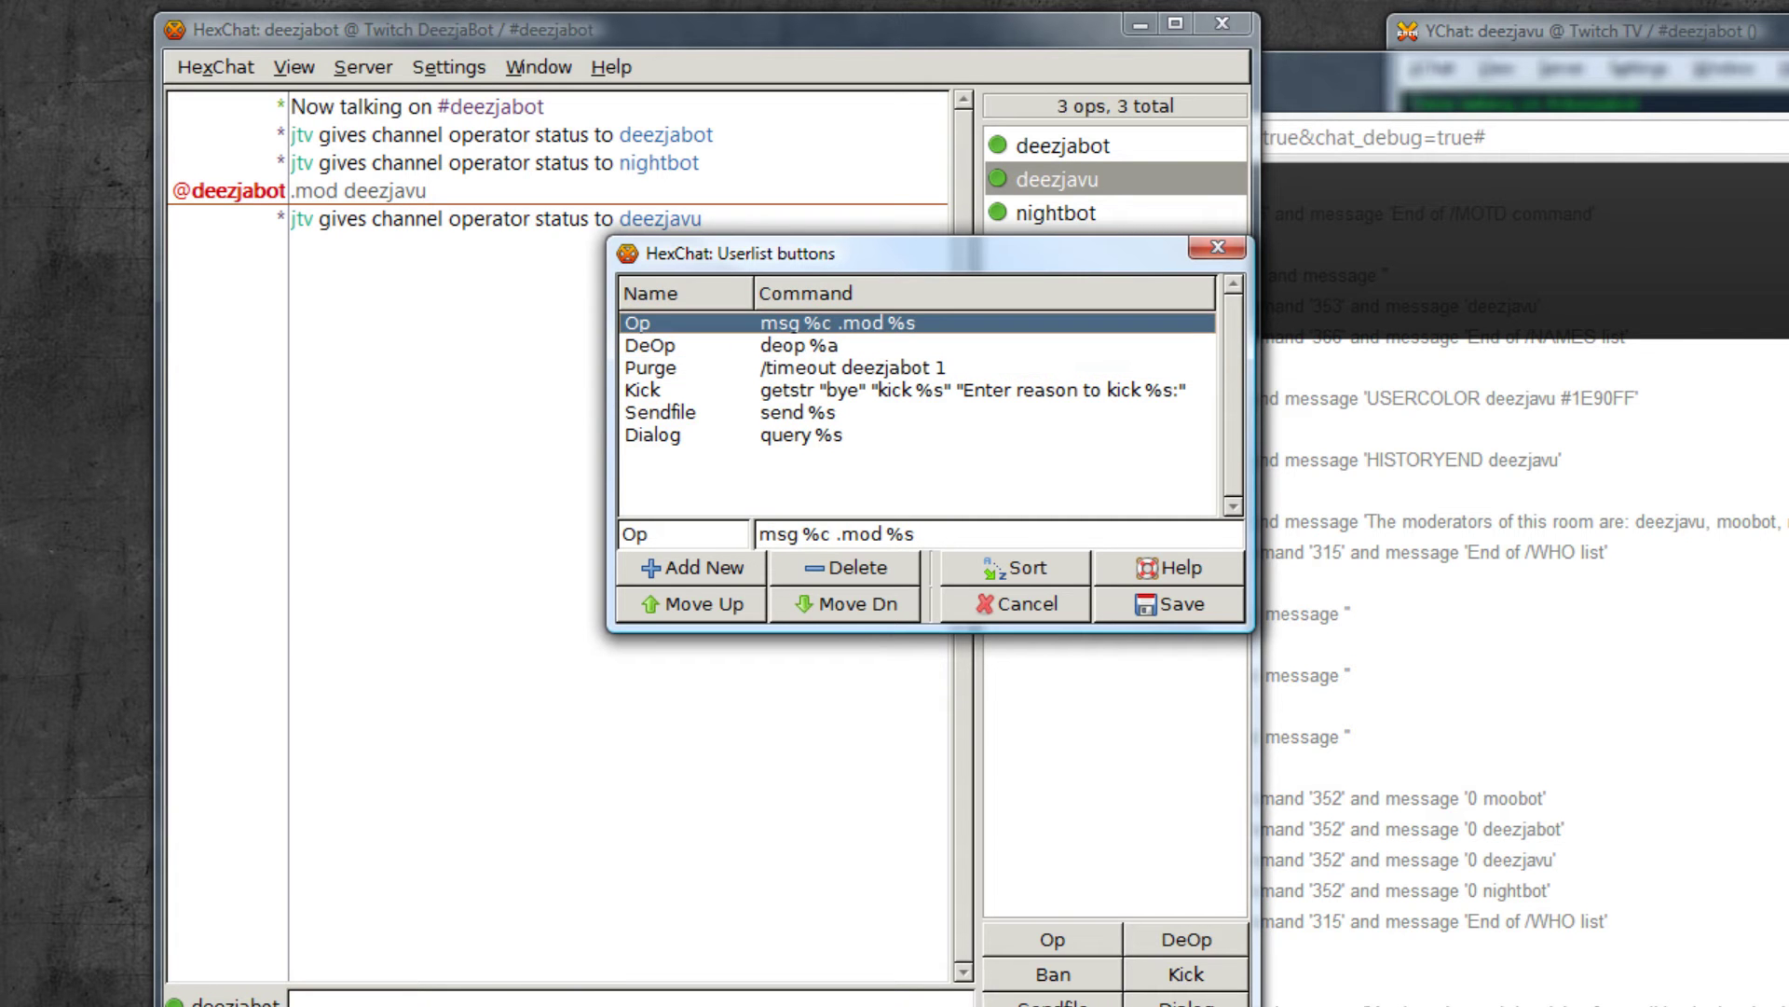
key("ctrl+shift+Right")
key("ctrl+shift+Right")
key("ctrl+c")
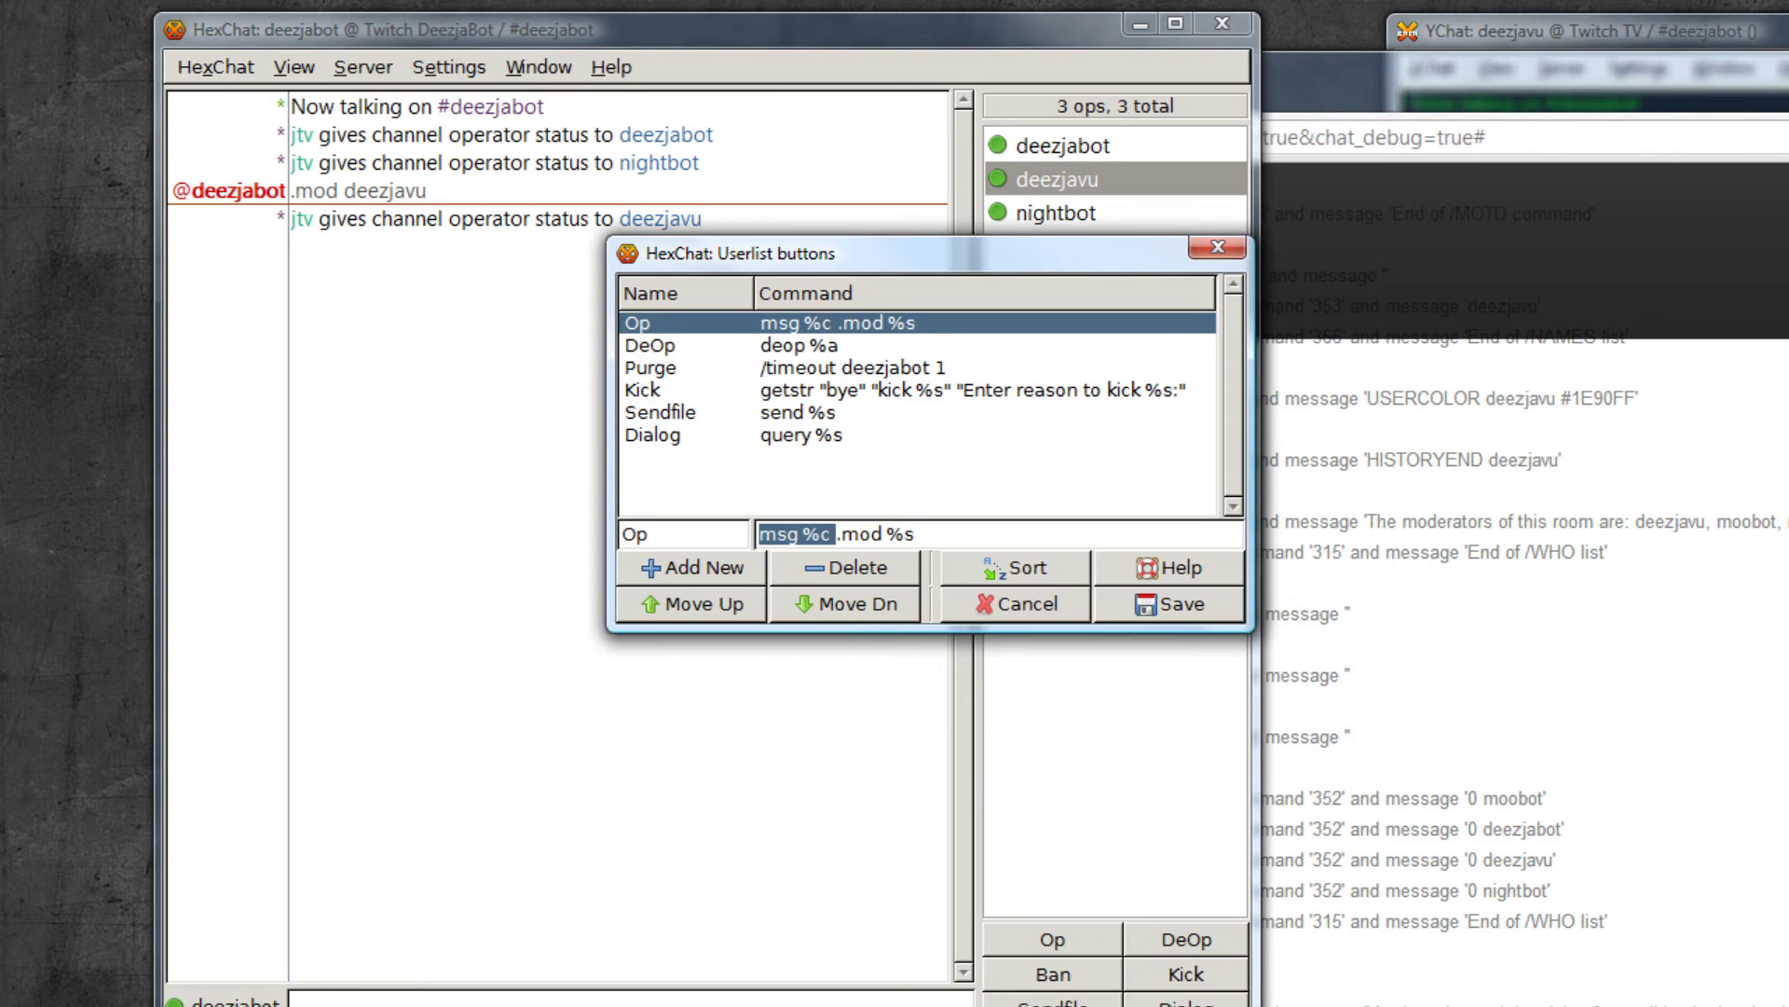
left_click(650, 367)
left_click(762, 534)
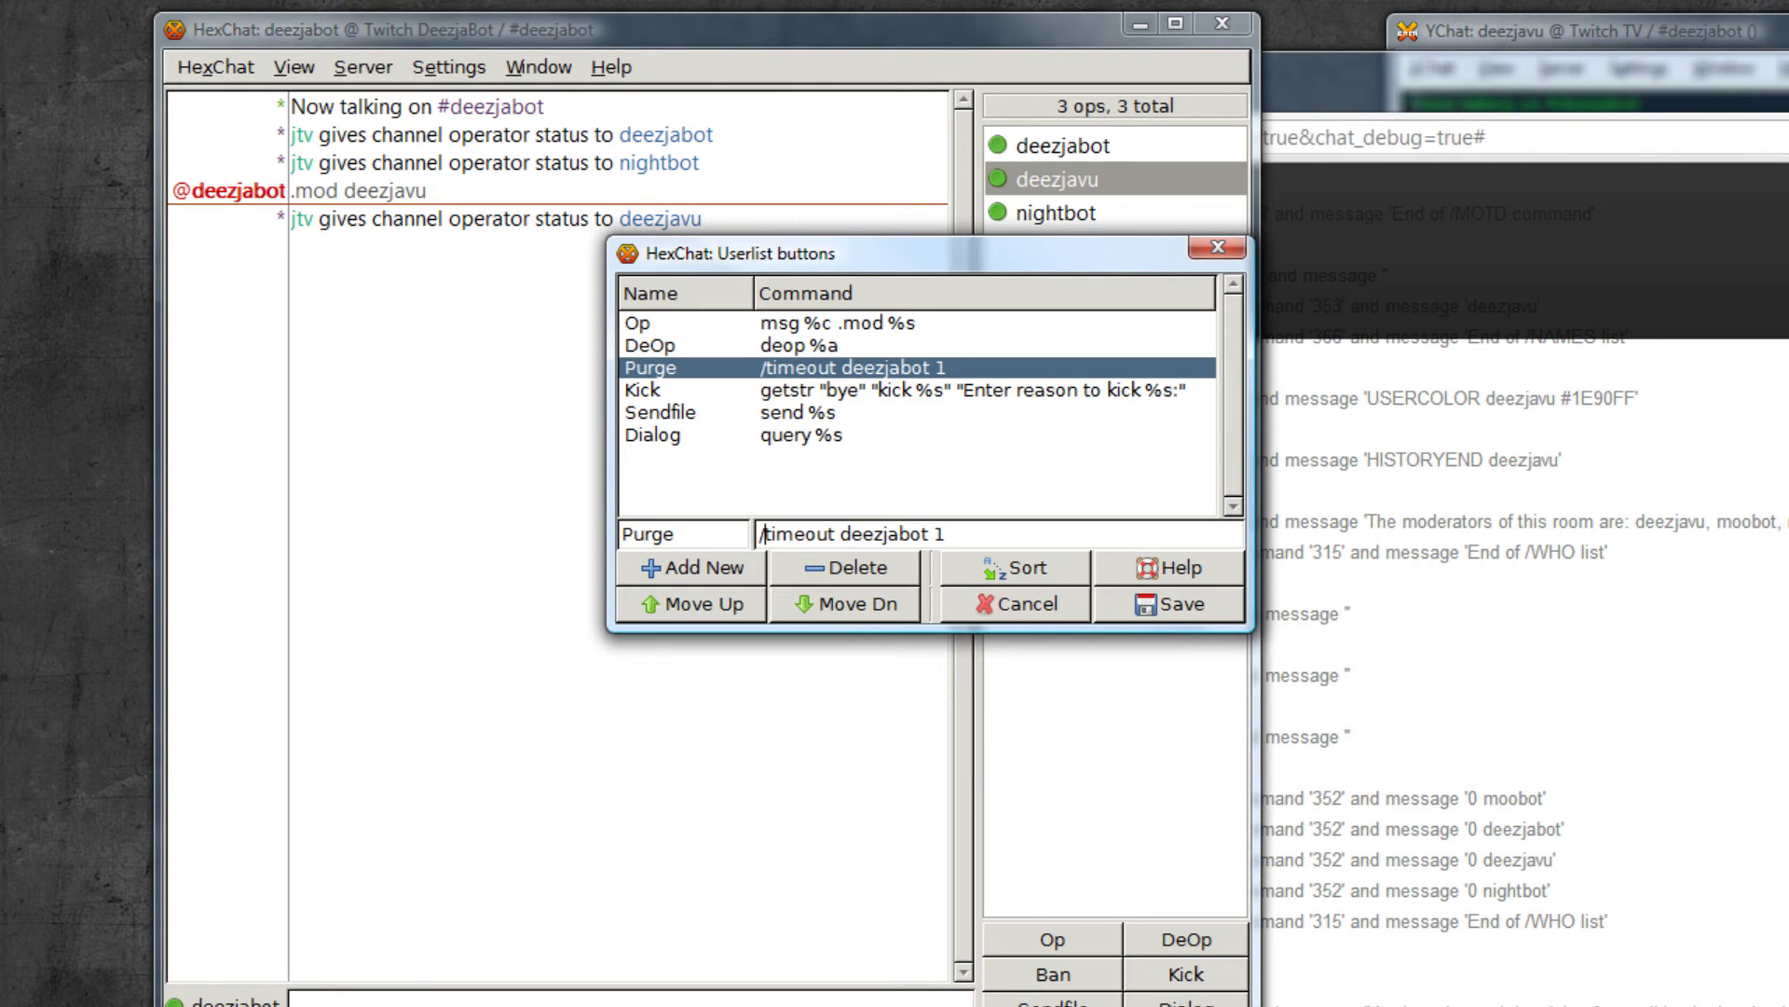
key("ctrl+v")
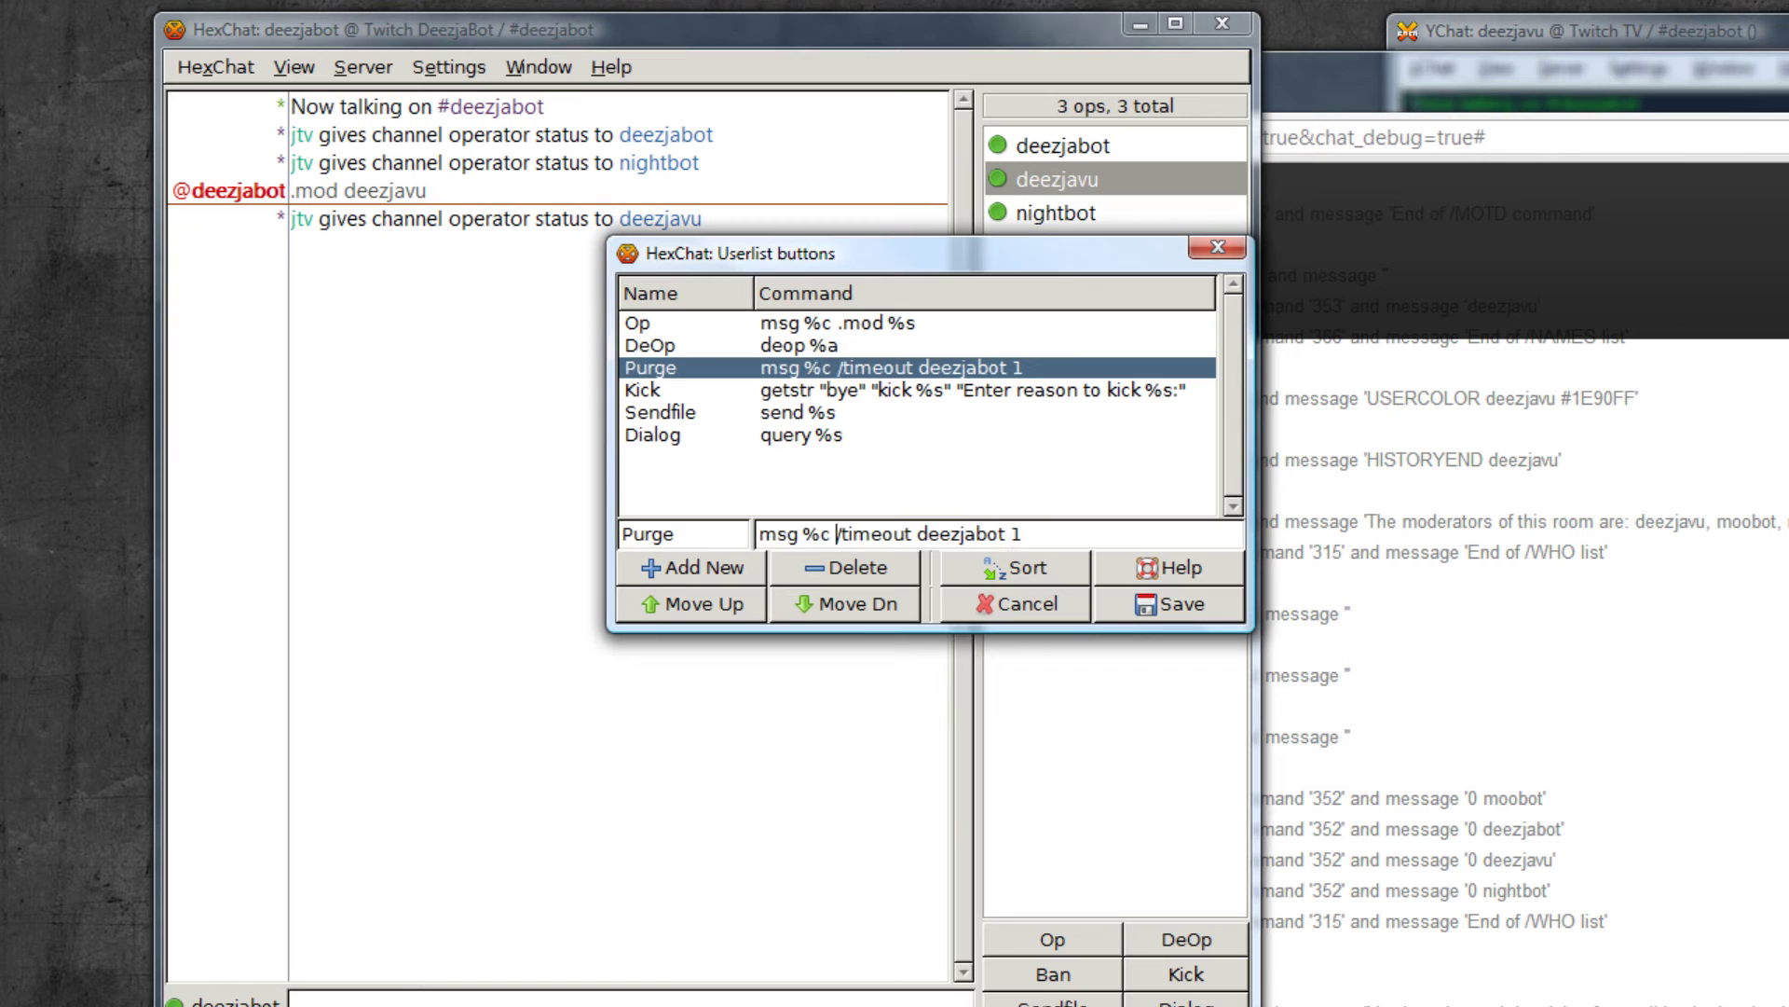
Examine the Purge command part by part, covering msg, %c, the timeout keyword and the username
key("Home")
key("ctrl+shift+Right")
key("Right")
key("shift+Right")
key("shift+Right")
key("Right")
key("Right")
key("Right")
key("shift+Right")
key("shift+Right")
key("shift+Right")
key("shift+Right")
key("shift+Right")
key("shift+Right")
key("shift+Right")
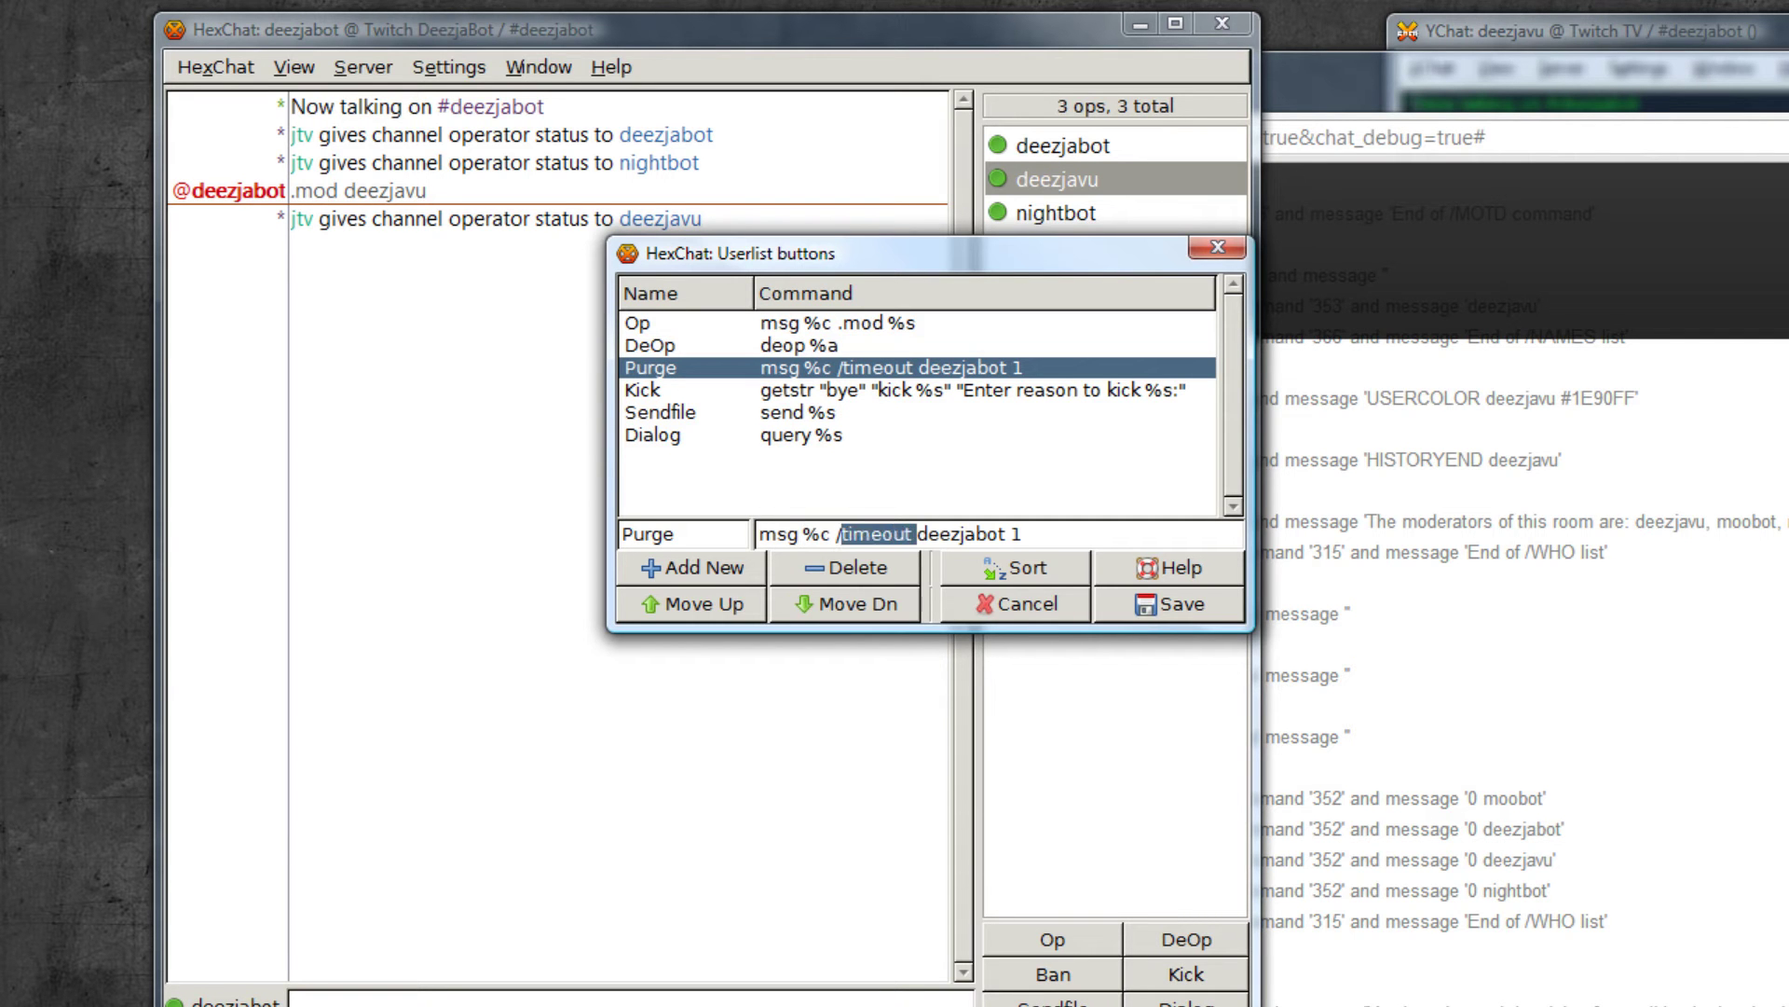
key("Right")
key("shift+Right")
key("shift+Right")
key("shift+Right")
key("shift+Right")
key("shift+Right")
key("shift+Right")
key("shift+Right")
key("shift+Right")
key("shift+Right")
Replace the slash before "timeout" in the Purge command with a dot
key("End")
key("ctrl+Left")
key("ctrl+Left")
key("ctrl+Left")
key("BackSpace")
type(".")
Replace the username in the Purge command with %s and save the userlist buttons
double_click(950, 534)
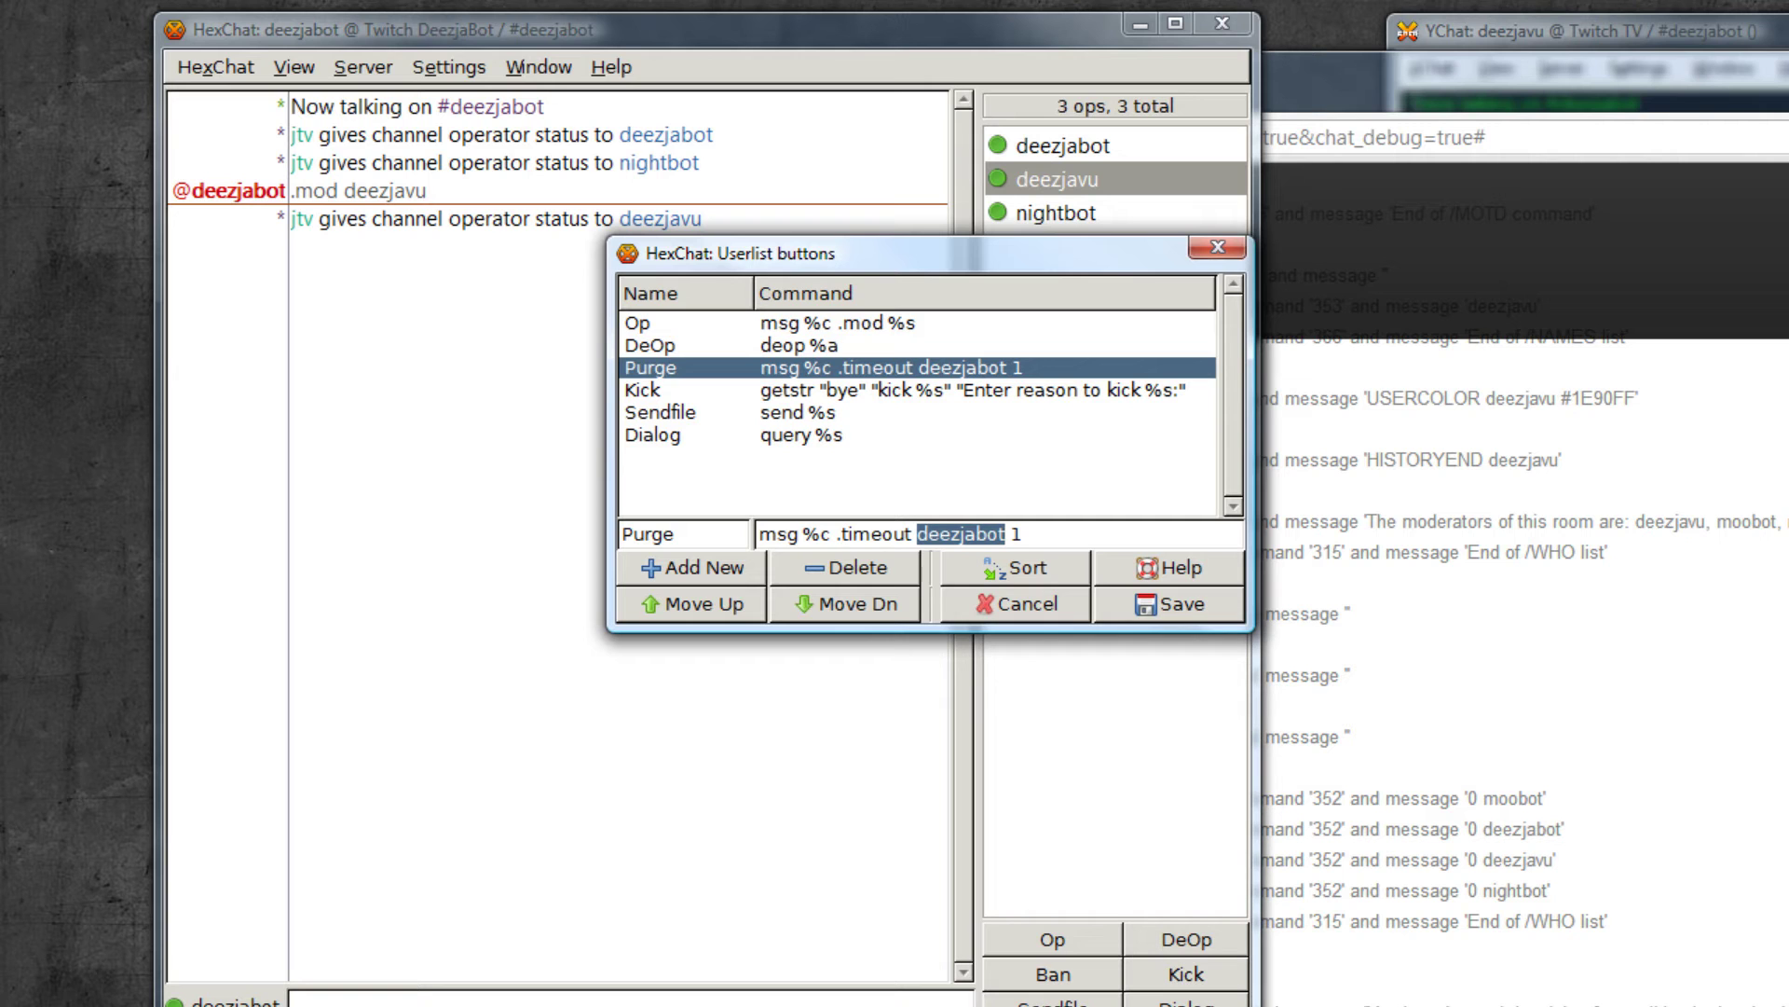
type("%")
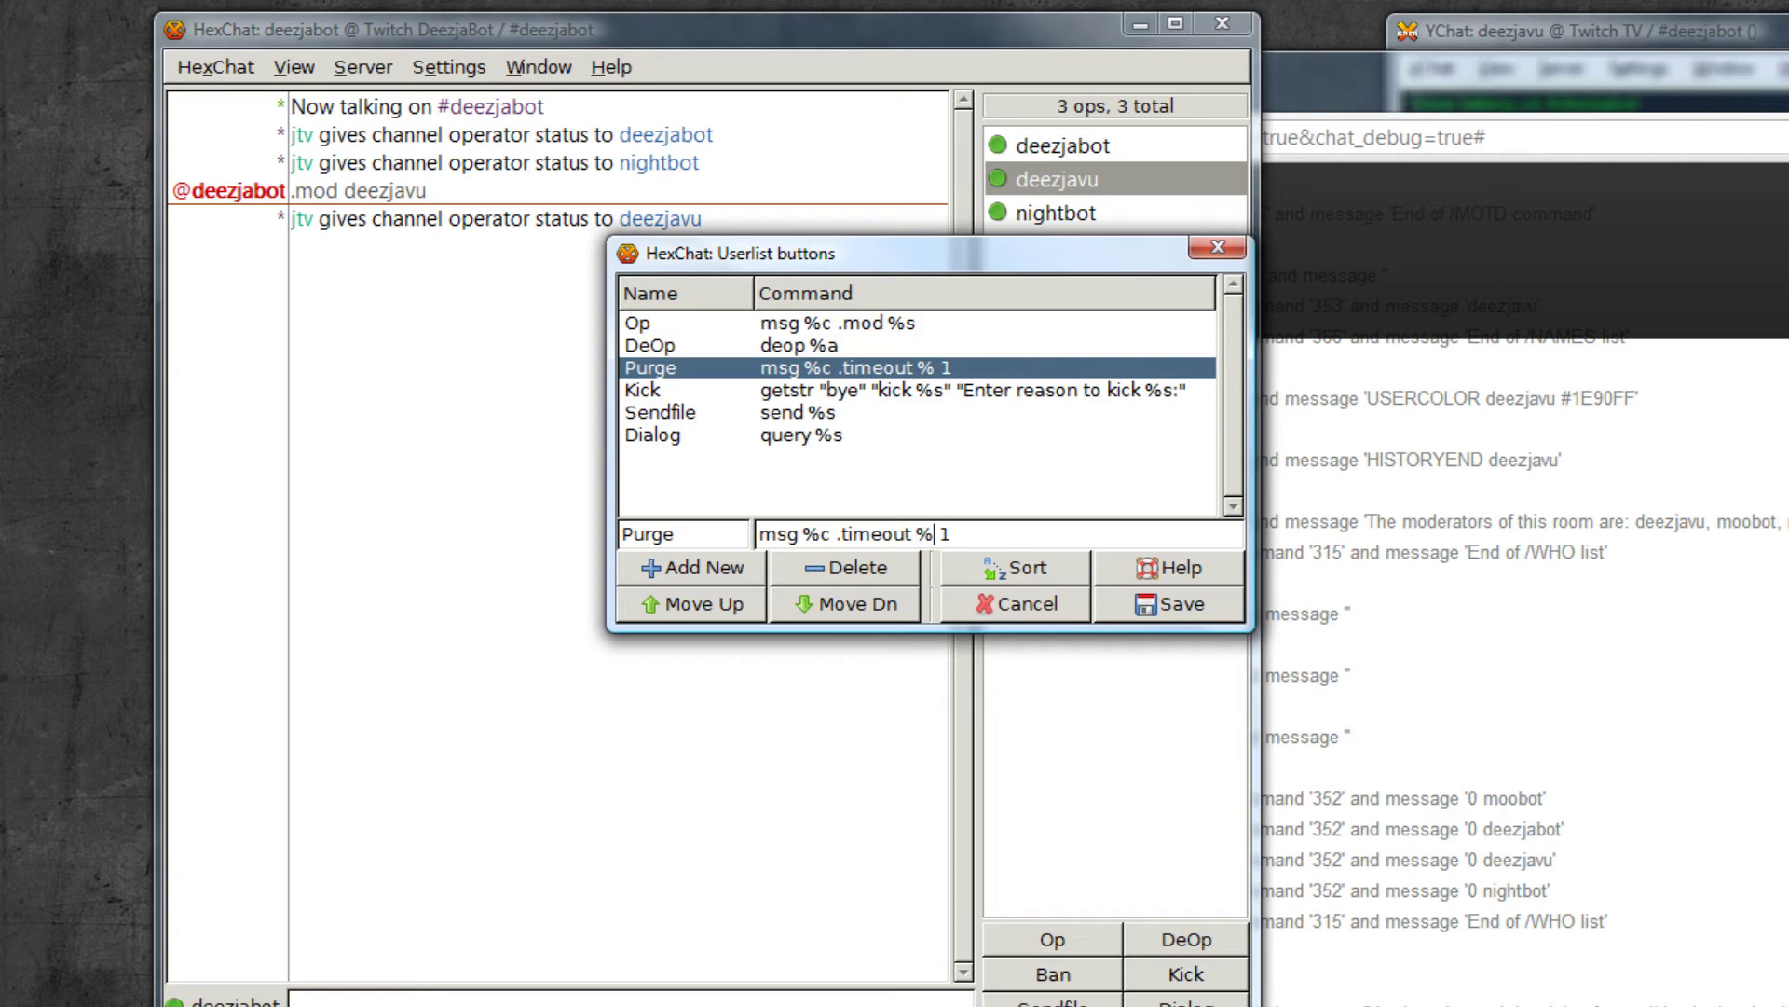
type("s")
left_click(962, 534)
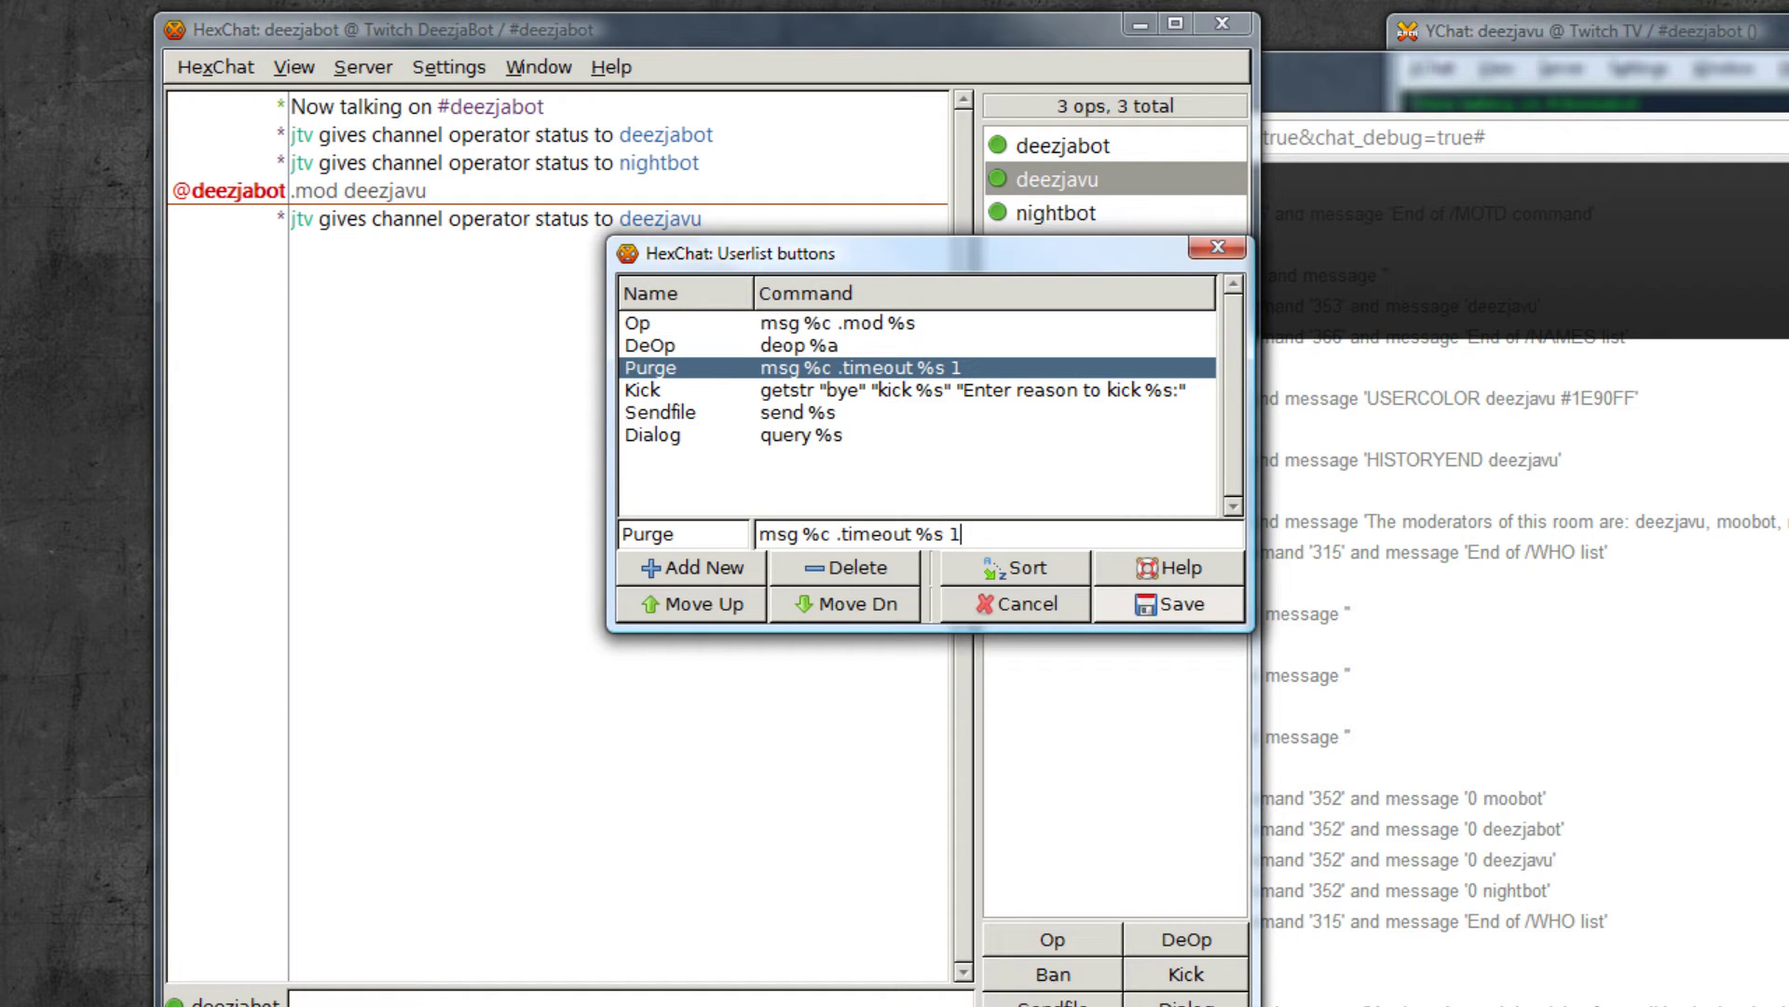
left_click(1169, 604)
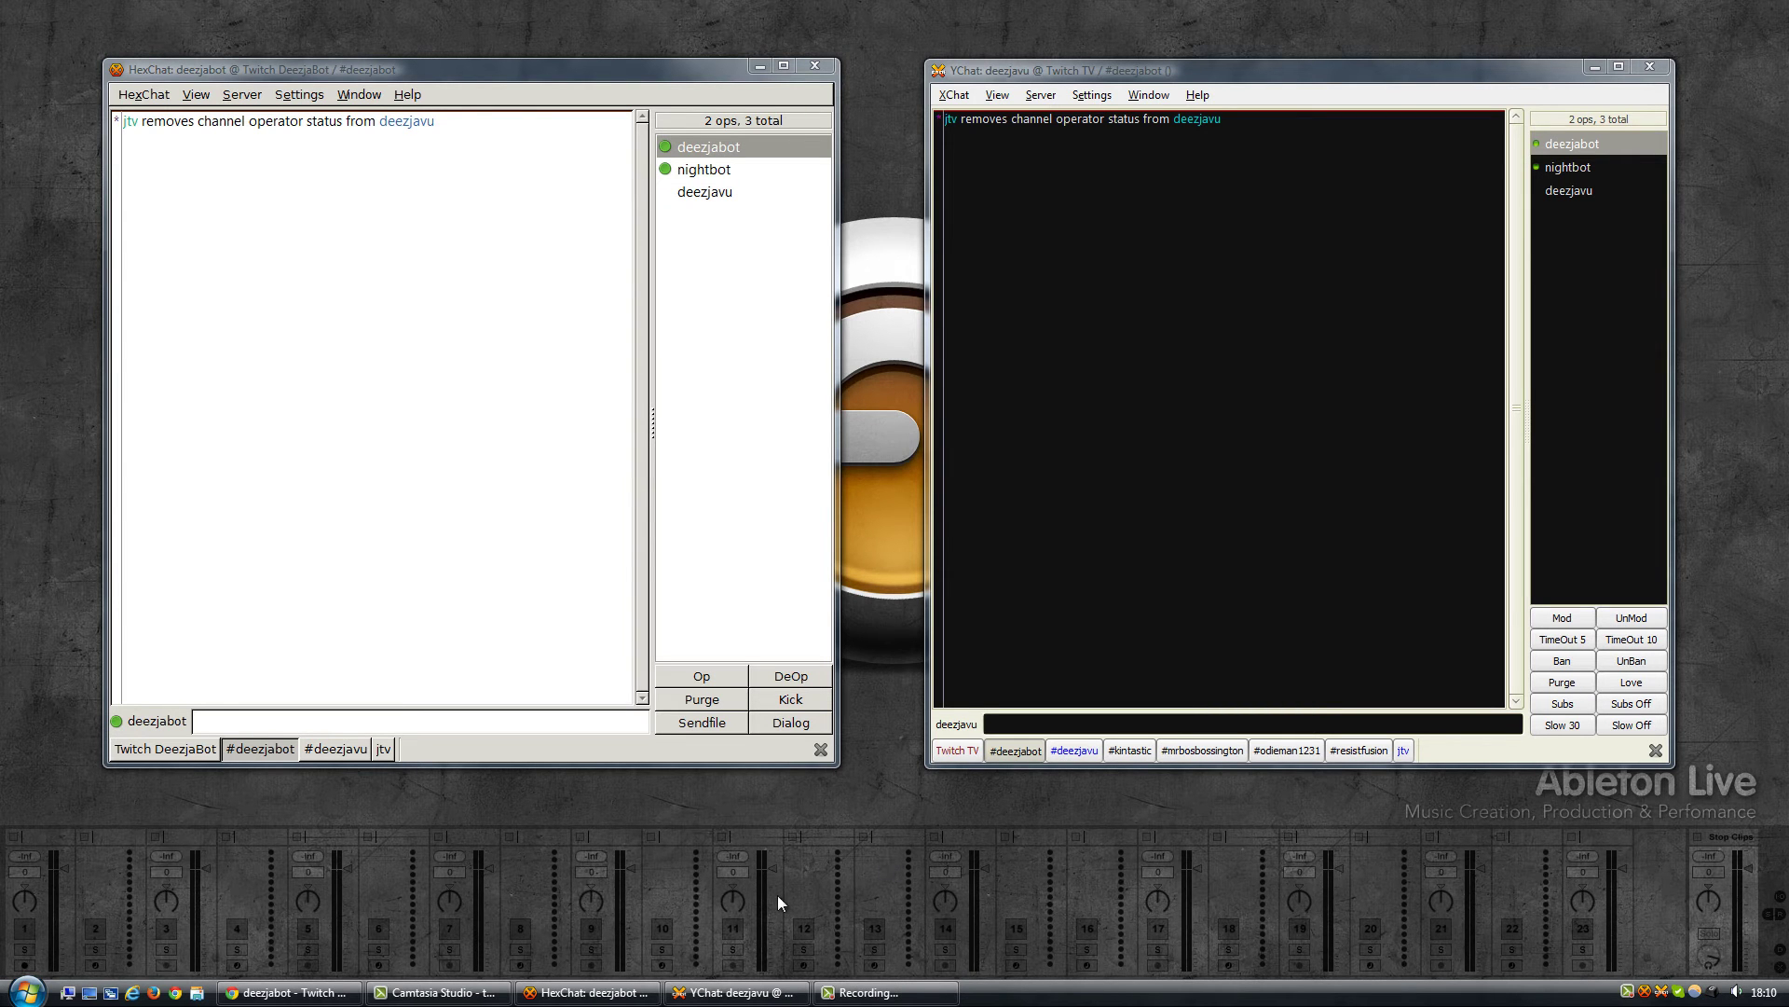
Bring up deezjabot's Twitch chat in the browser and send the message "hello world" as deezjavu
left_click(332, 993)
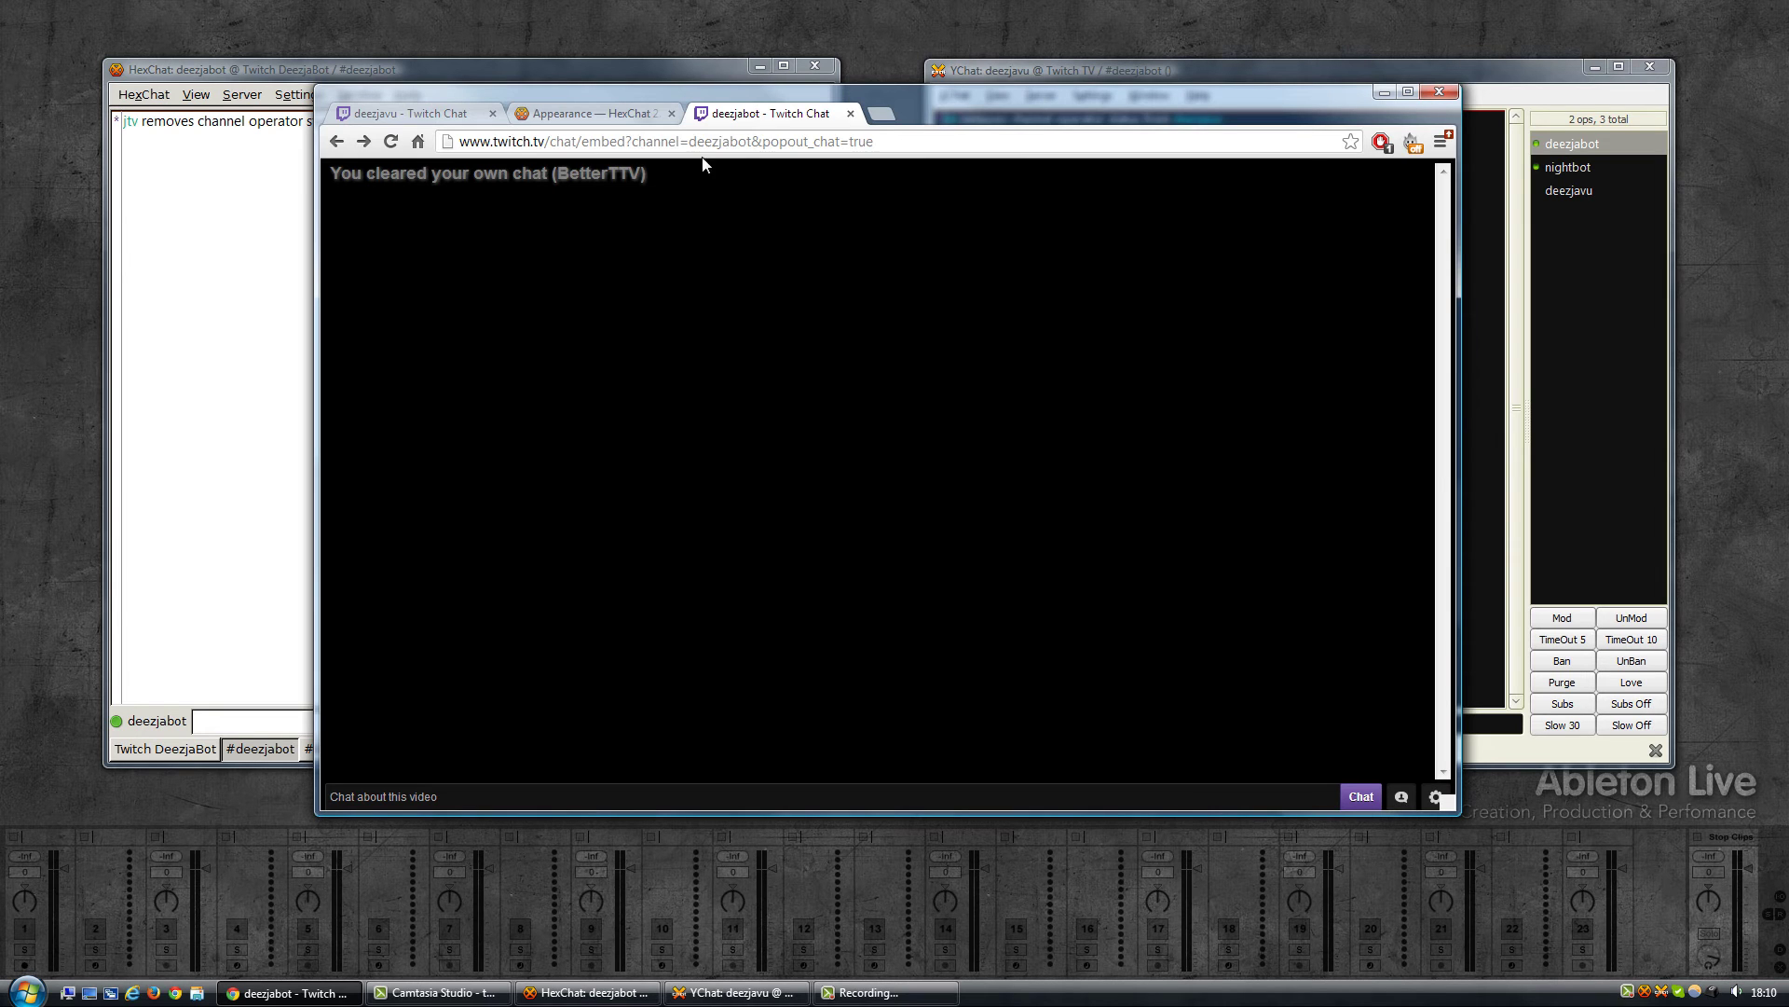
left_click(753, 141)
left_click(753, 140)
type("hello world")
key("Return")
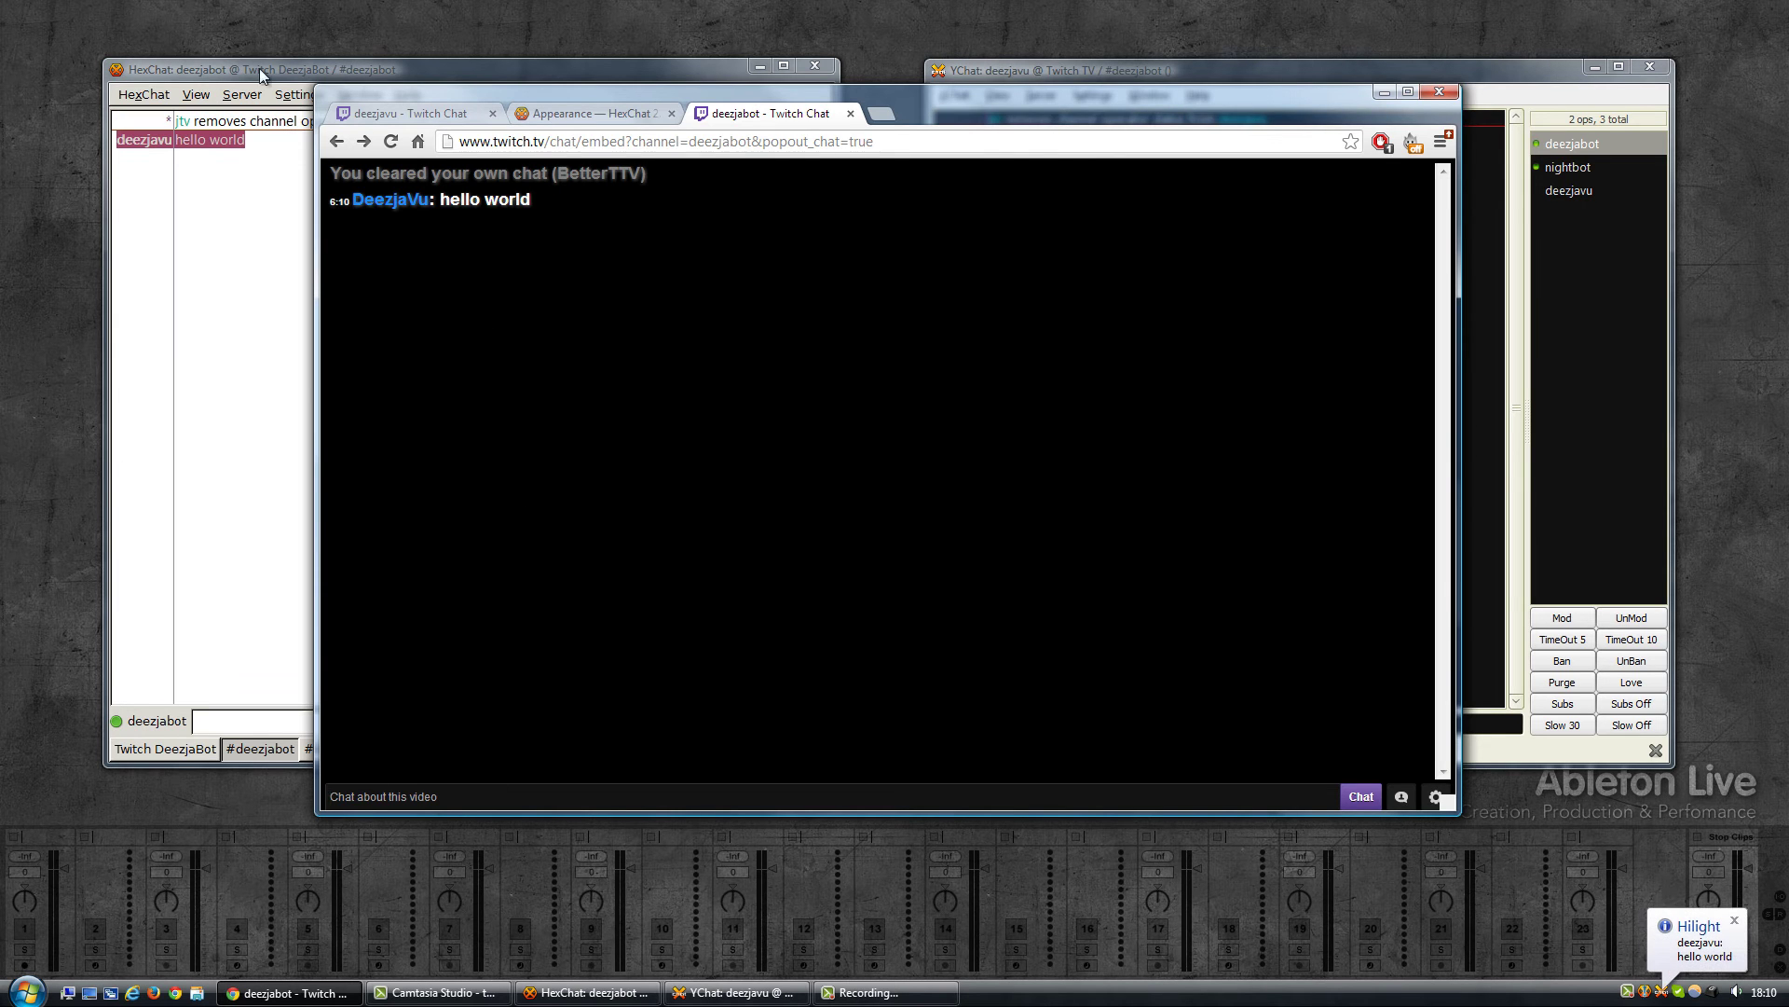
left_click(259, 69)
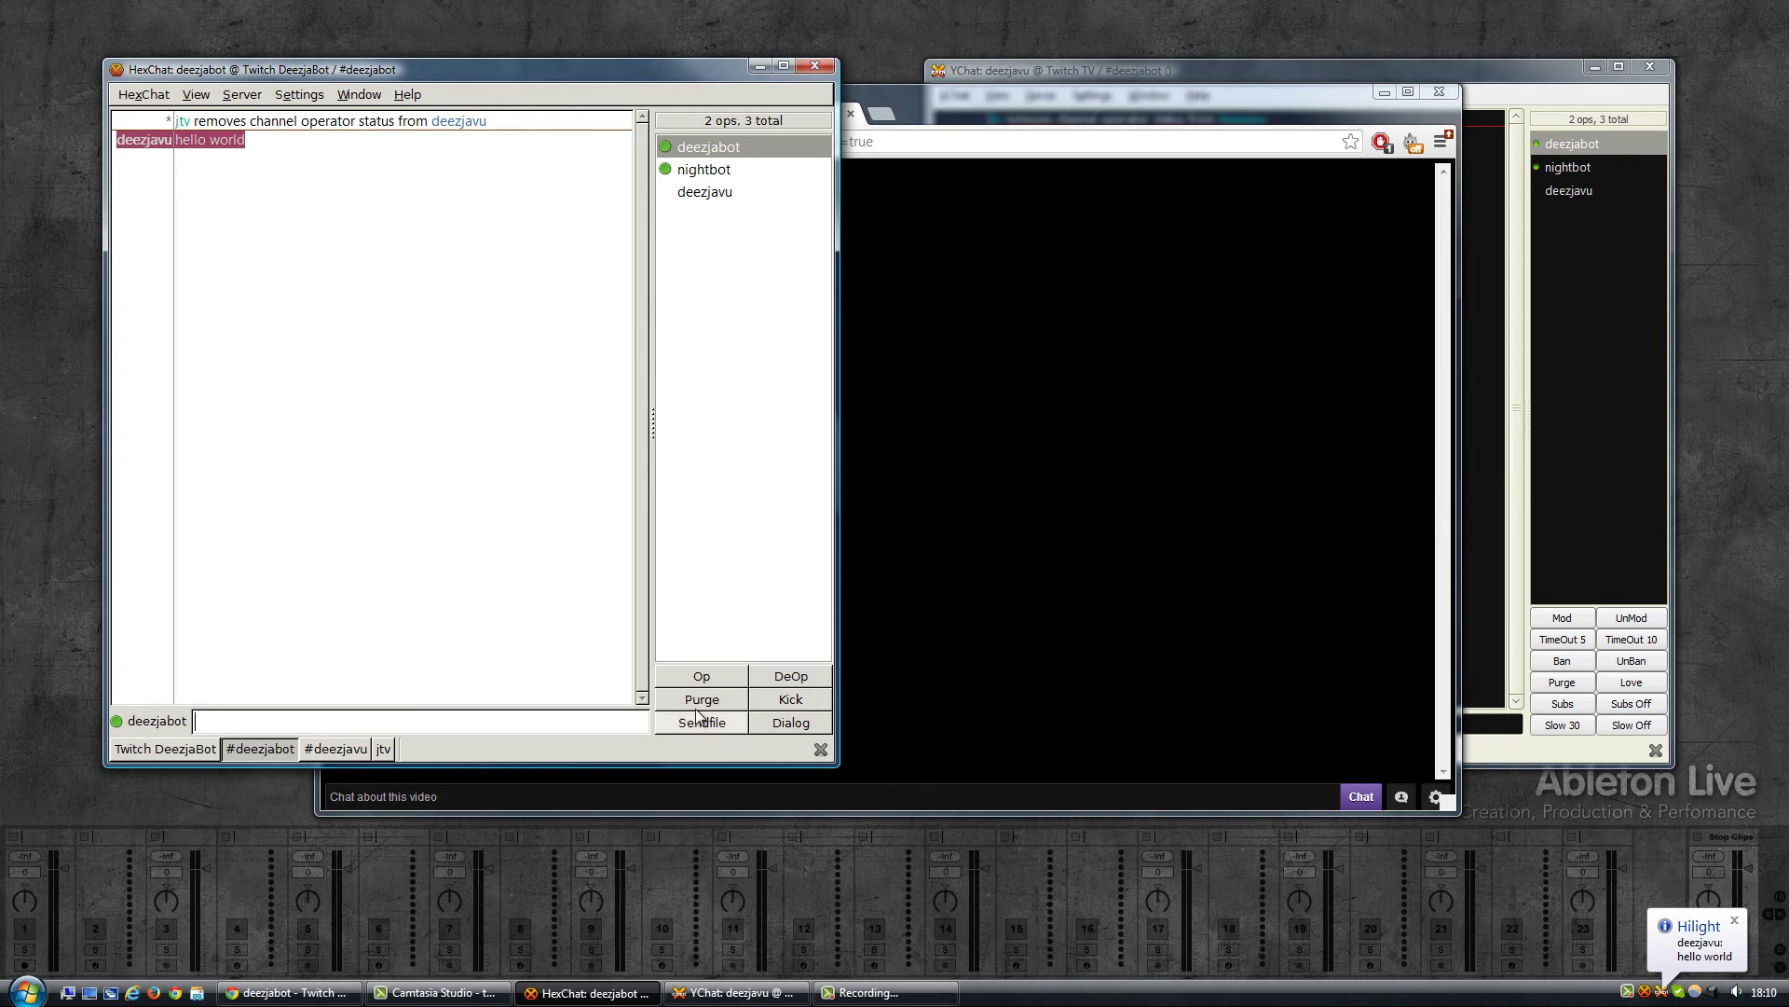
left_click(701, 196)
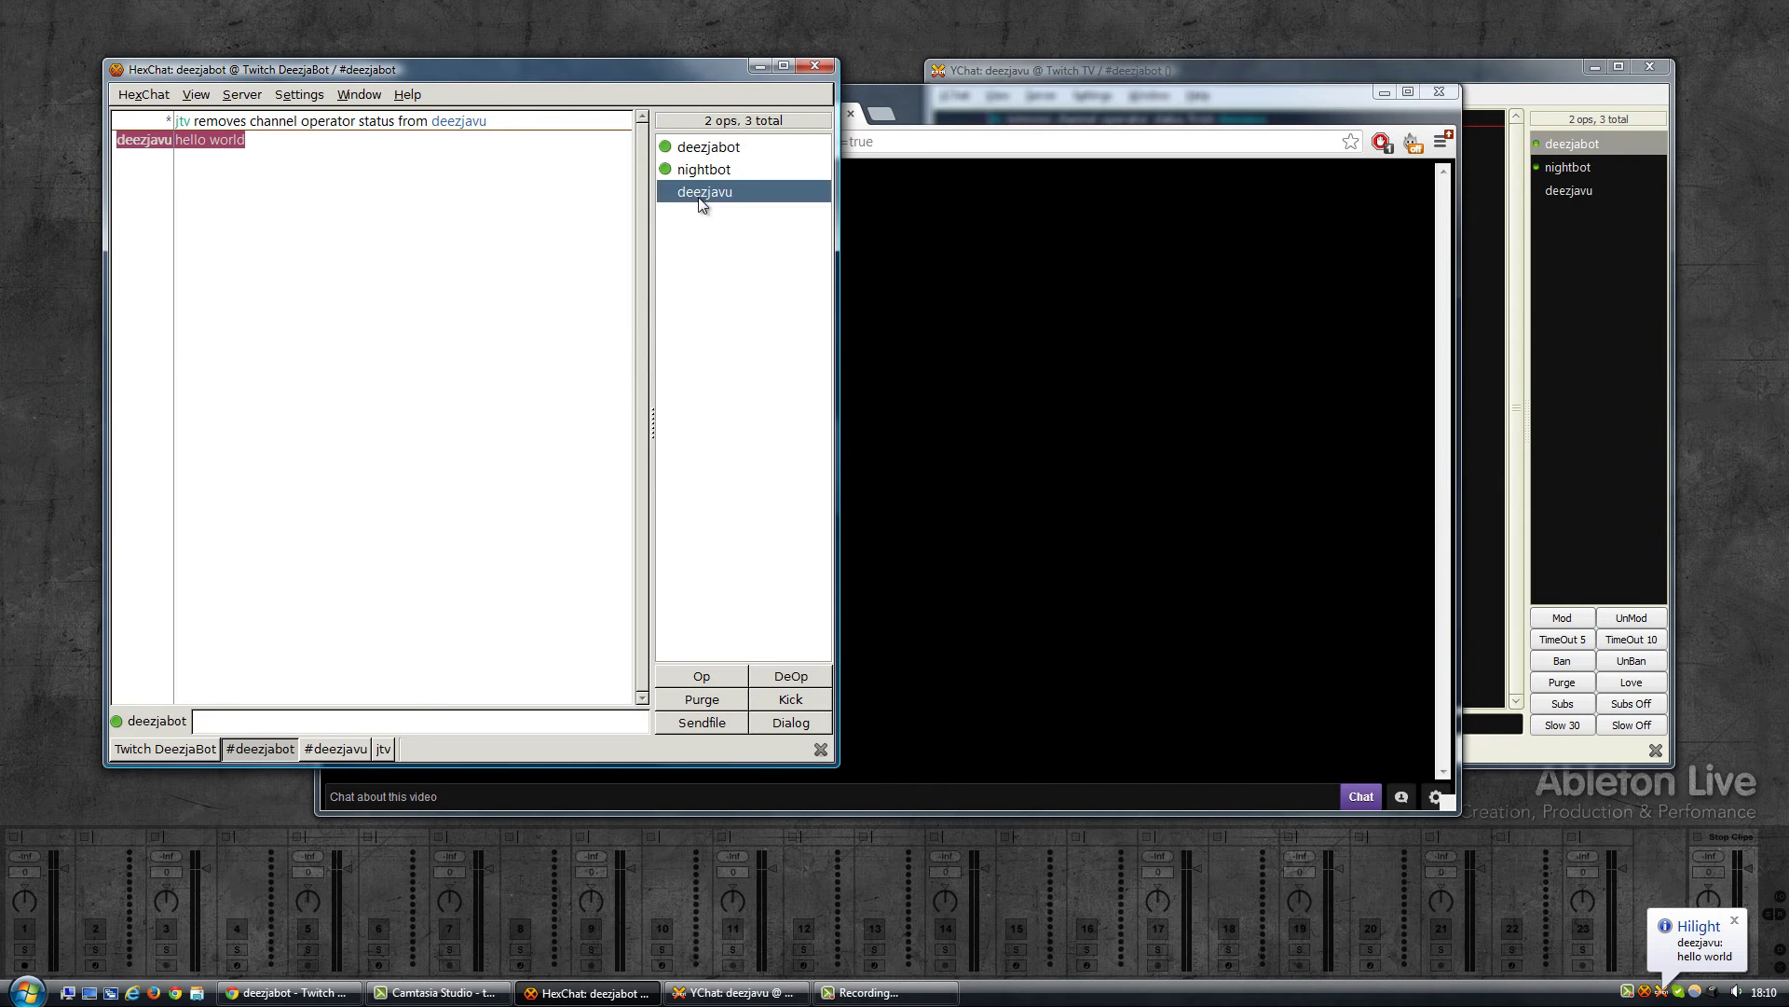
left_click(687, 704)
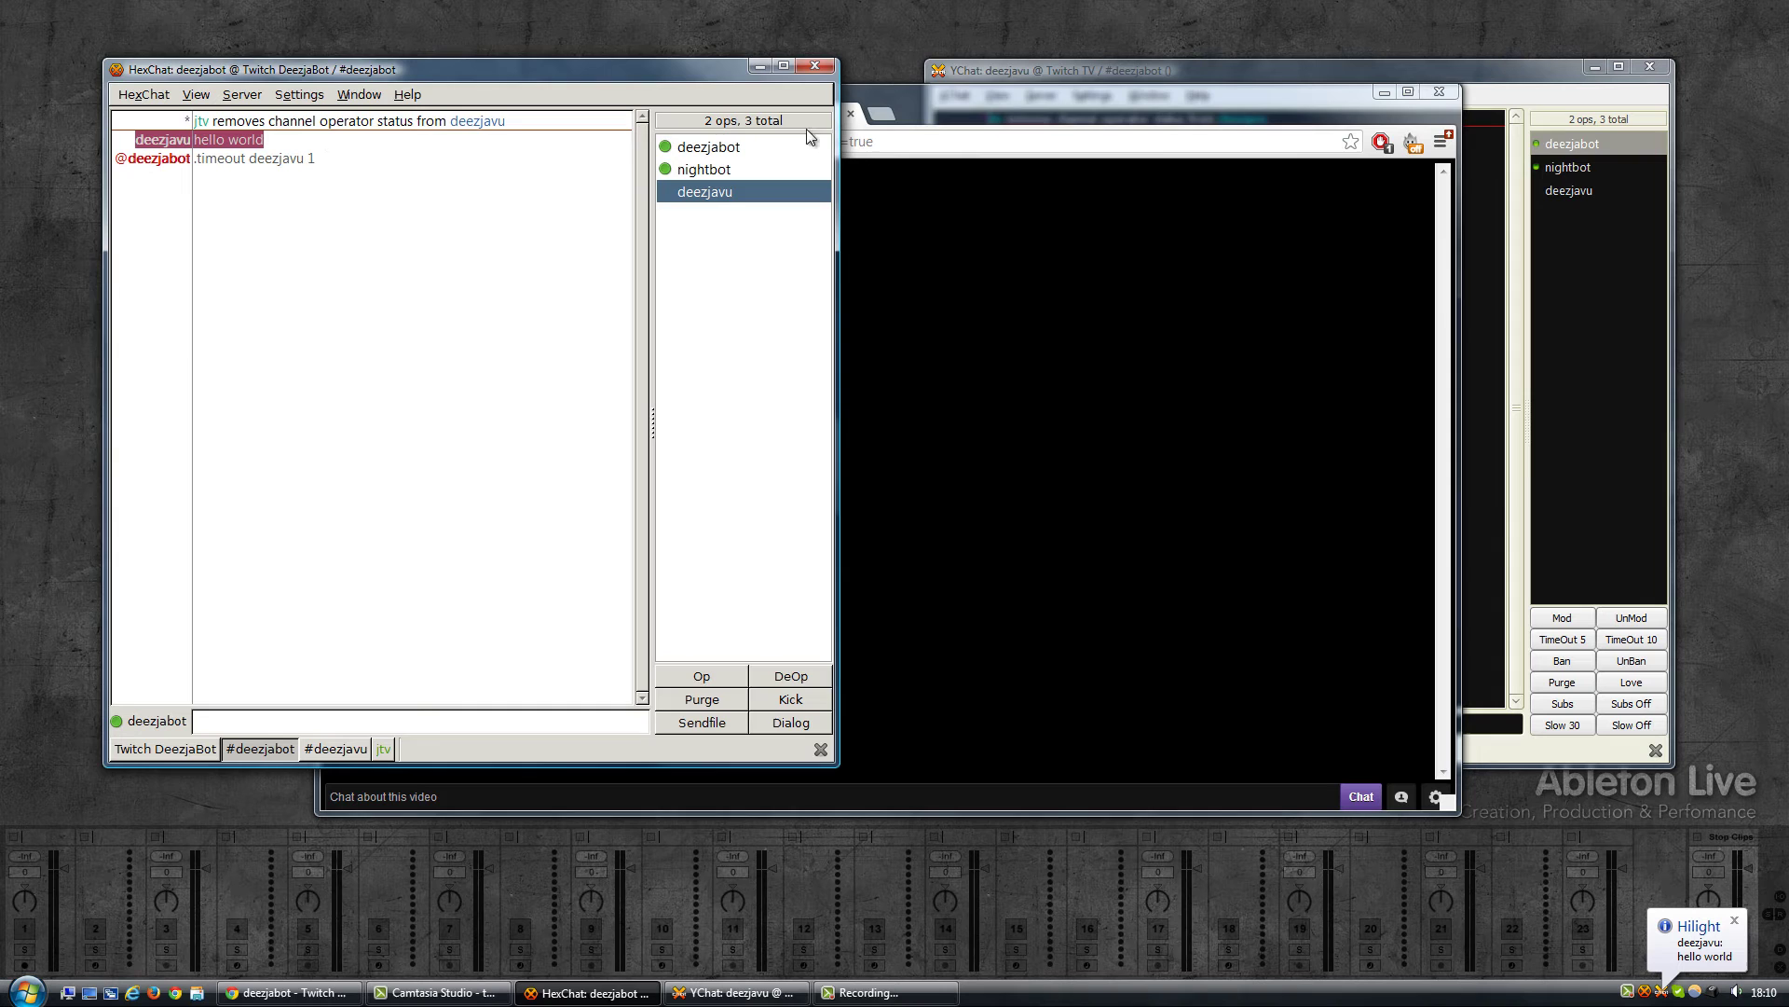
left_click(928, 110)
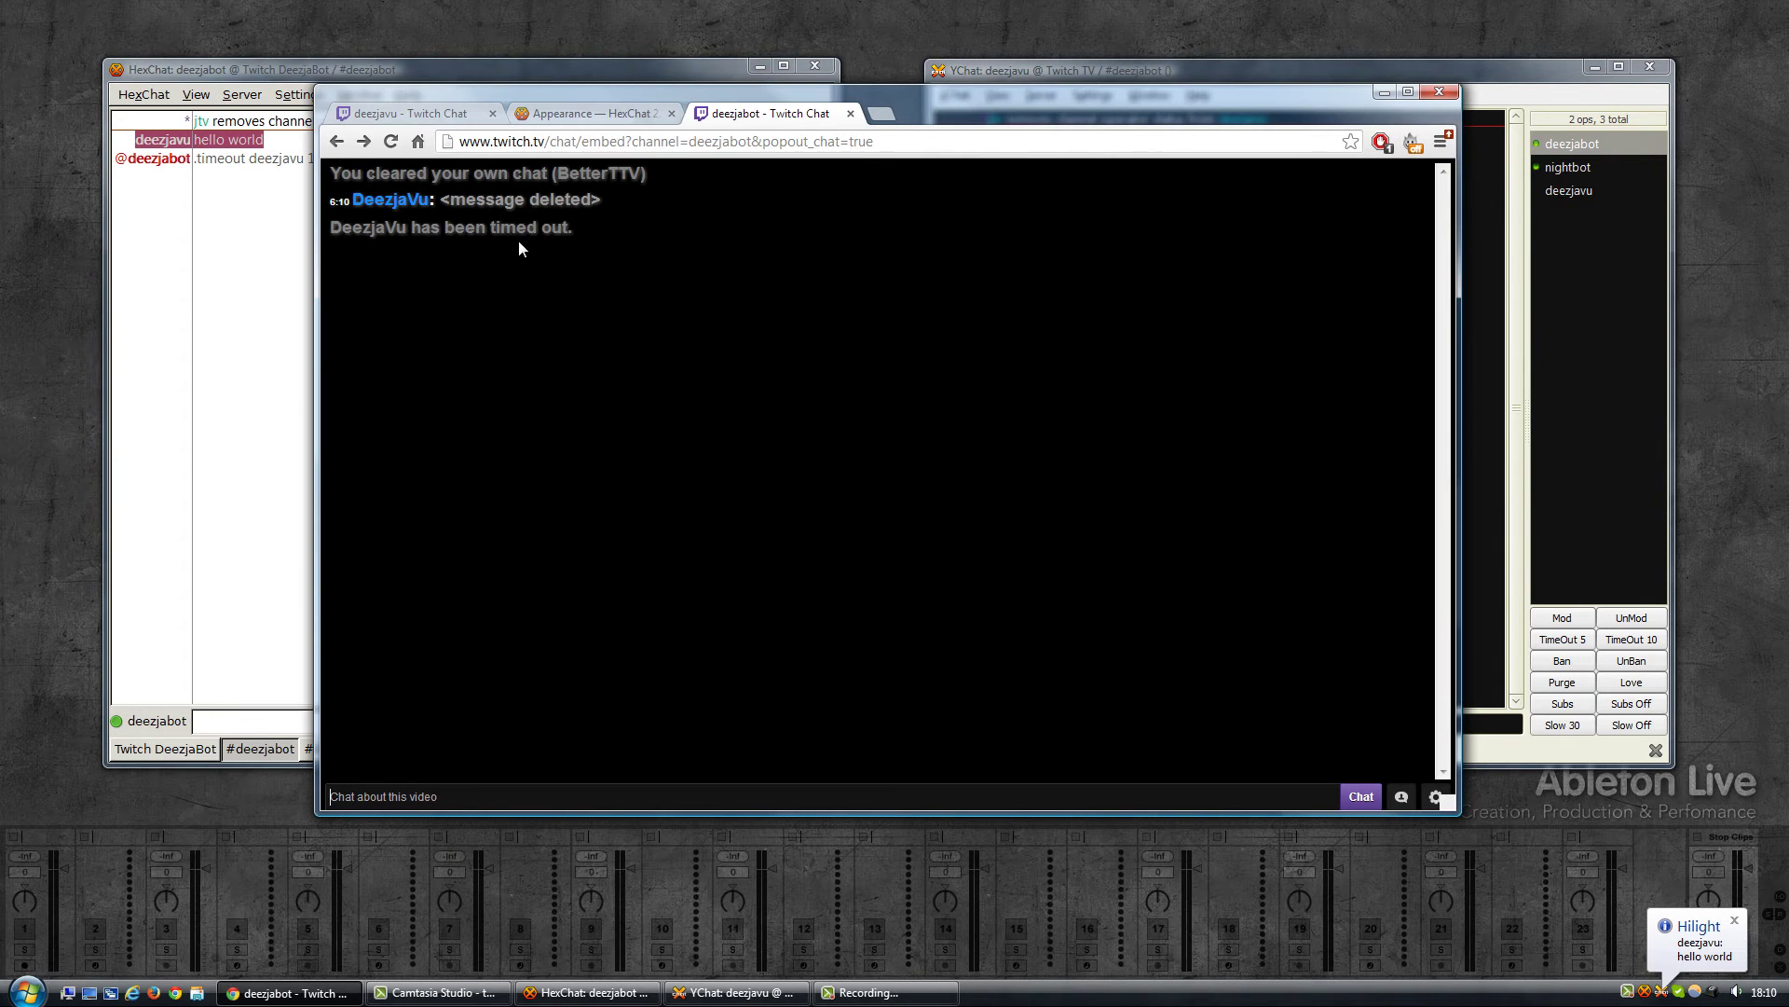
left_click_drag(333, 227, 583, 226)
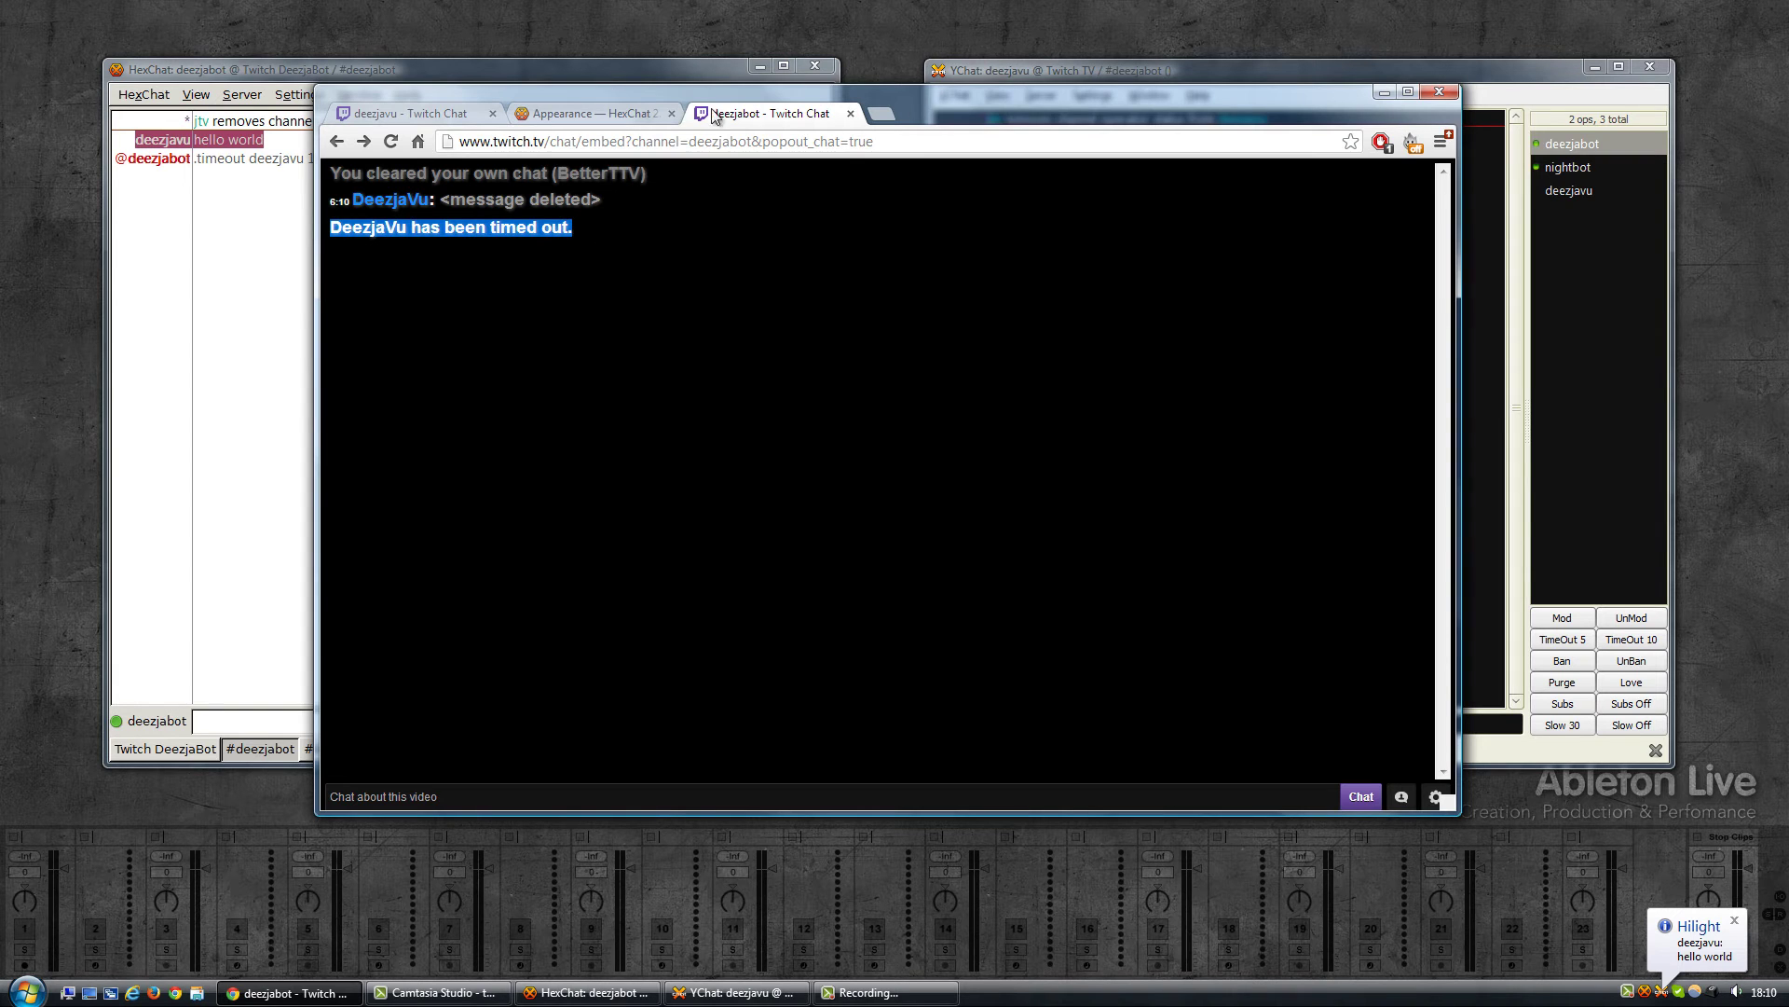
Permit Deezjabot from the user card in deezjavu's Twitch chat and highlight "#deezjavu :!permit deezjabot" in the debug output
left_click(1060, 69)
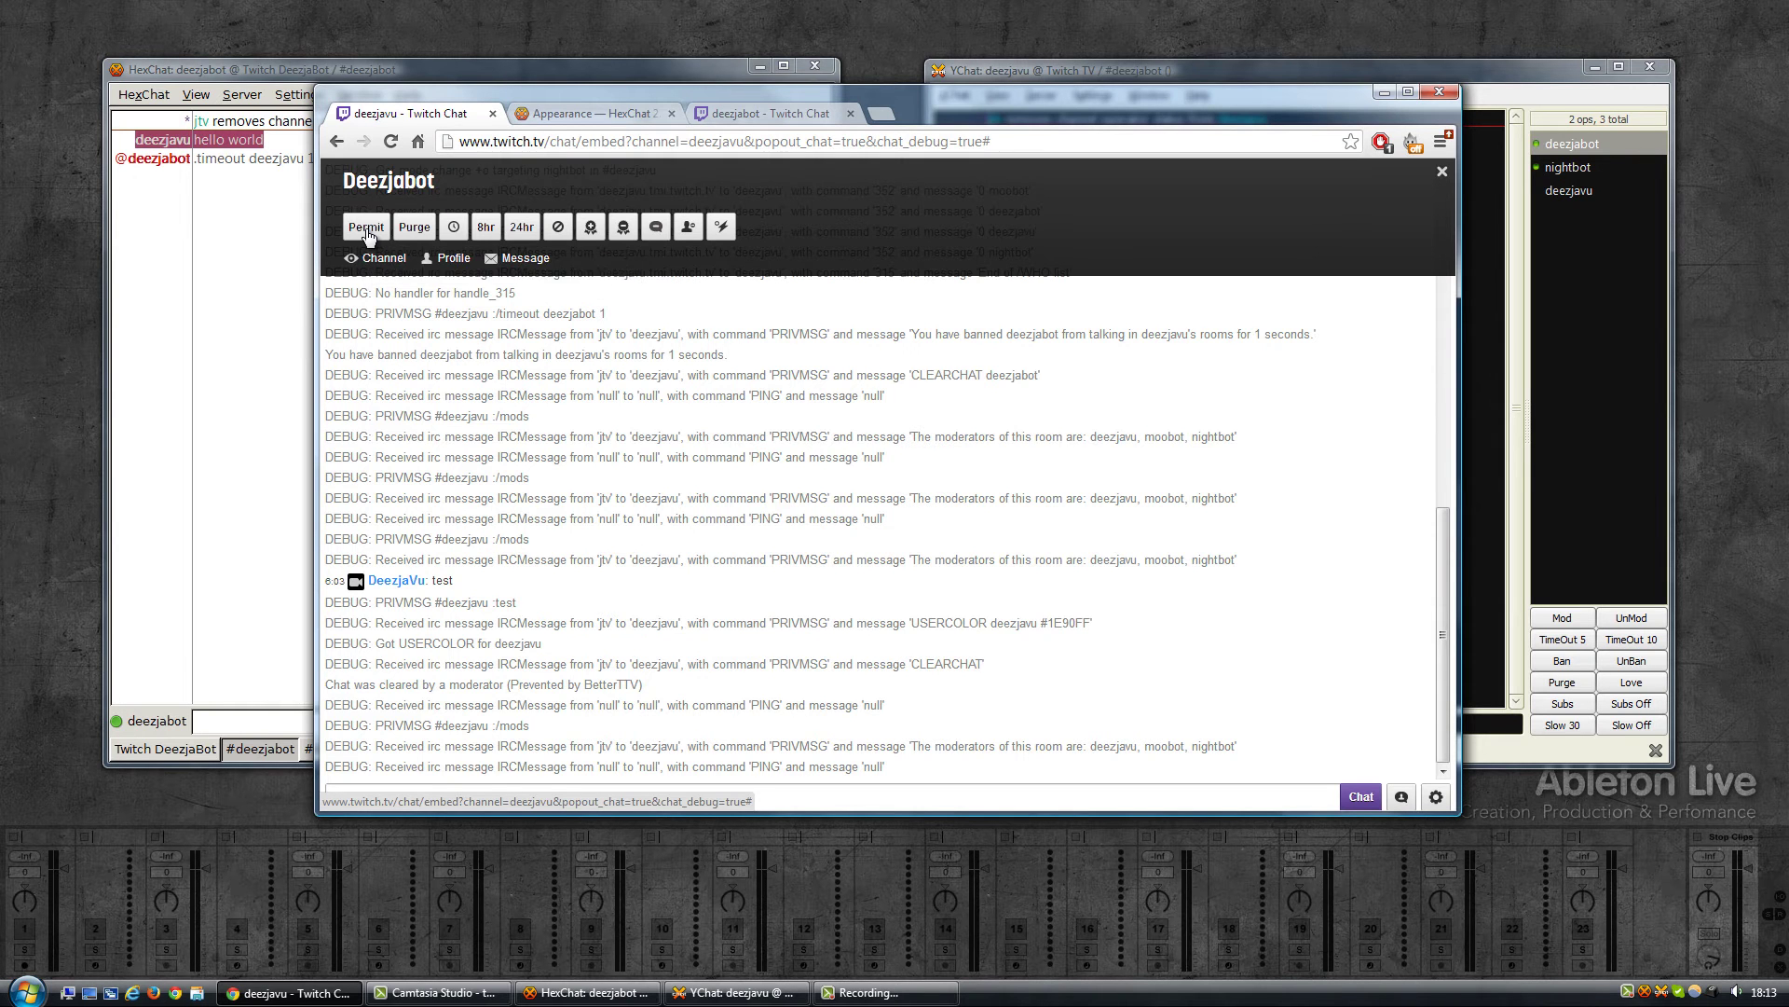
left_click(366, 226)
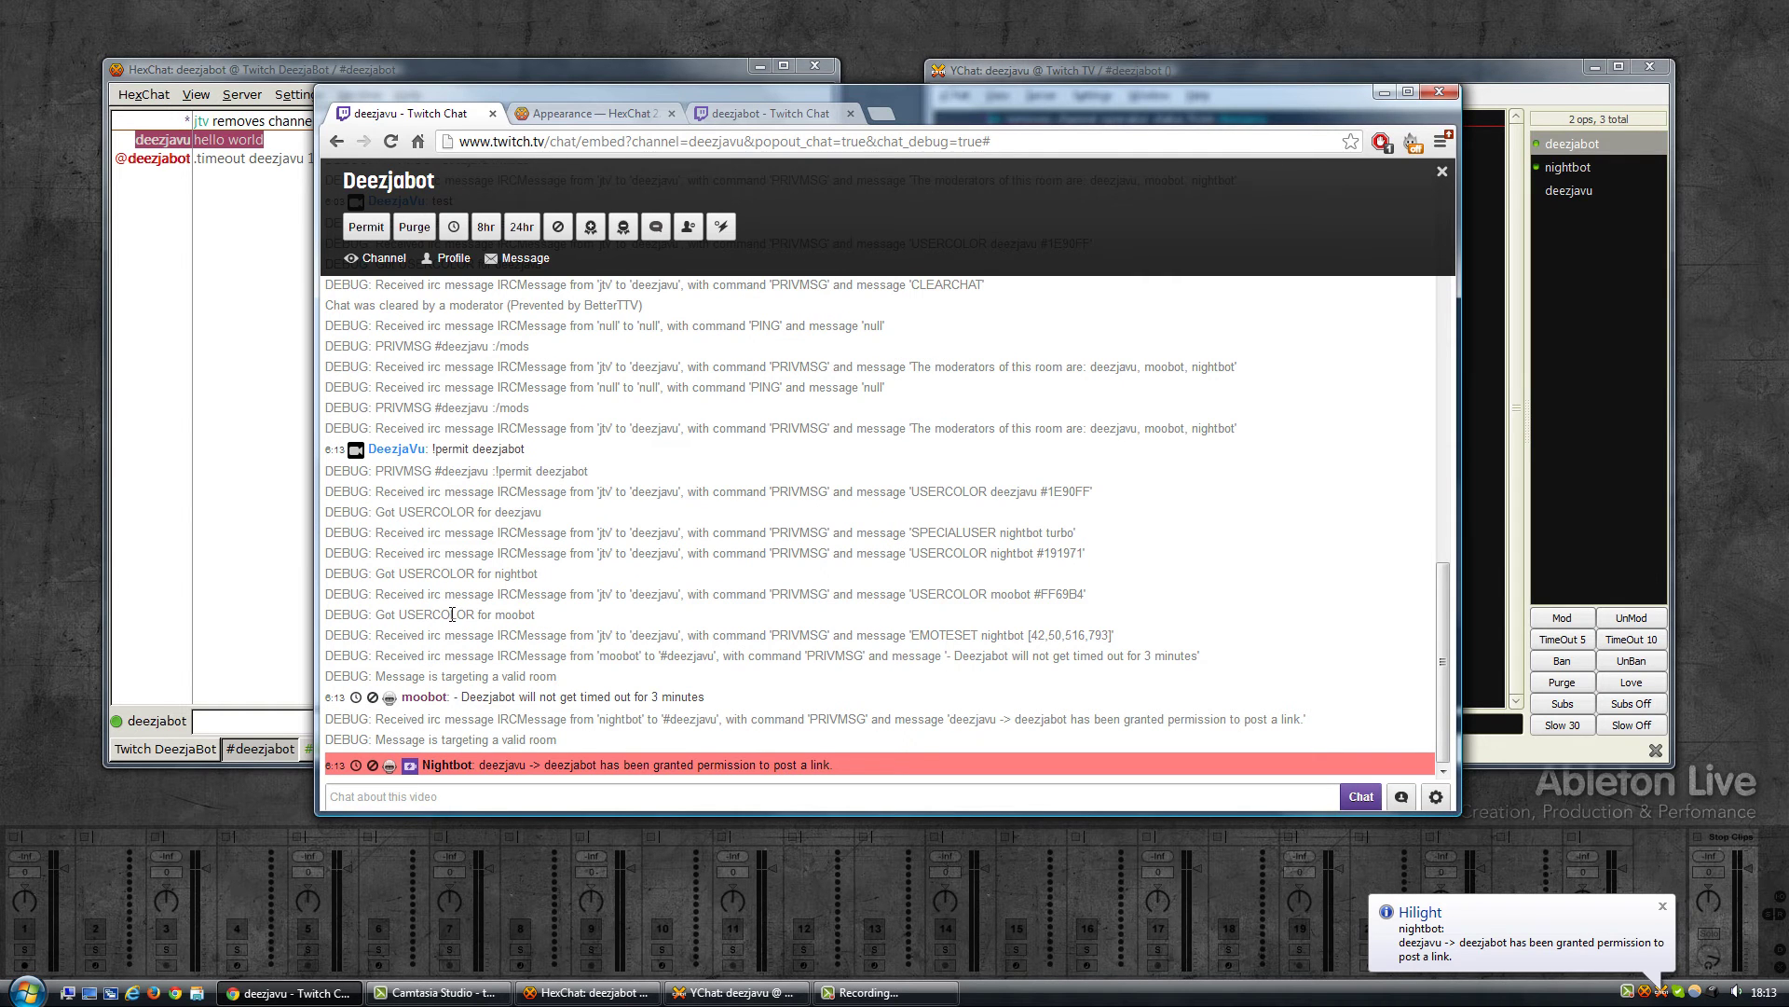
left_click_drag(526, 449, 602, 471)
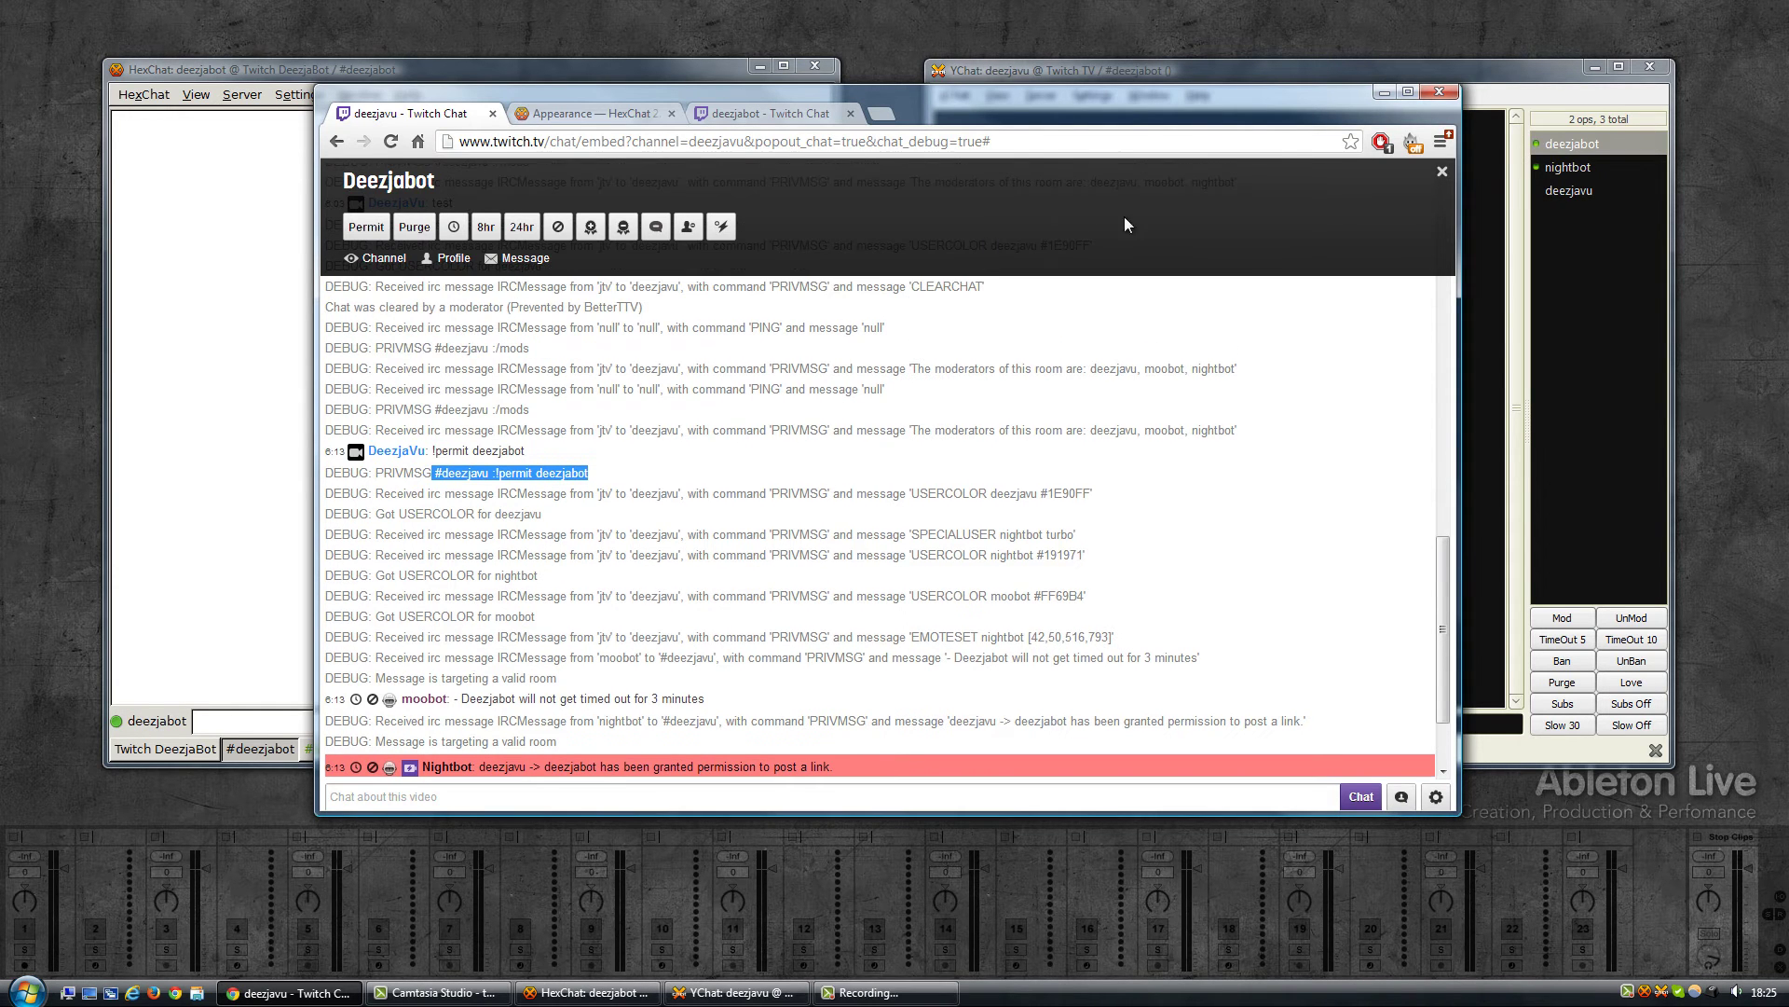
Minimise the browser, open HexChat's Userlist Buttons settings and move the dialog toward the middle of the desktop
left_click(1383, 89)
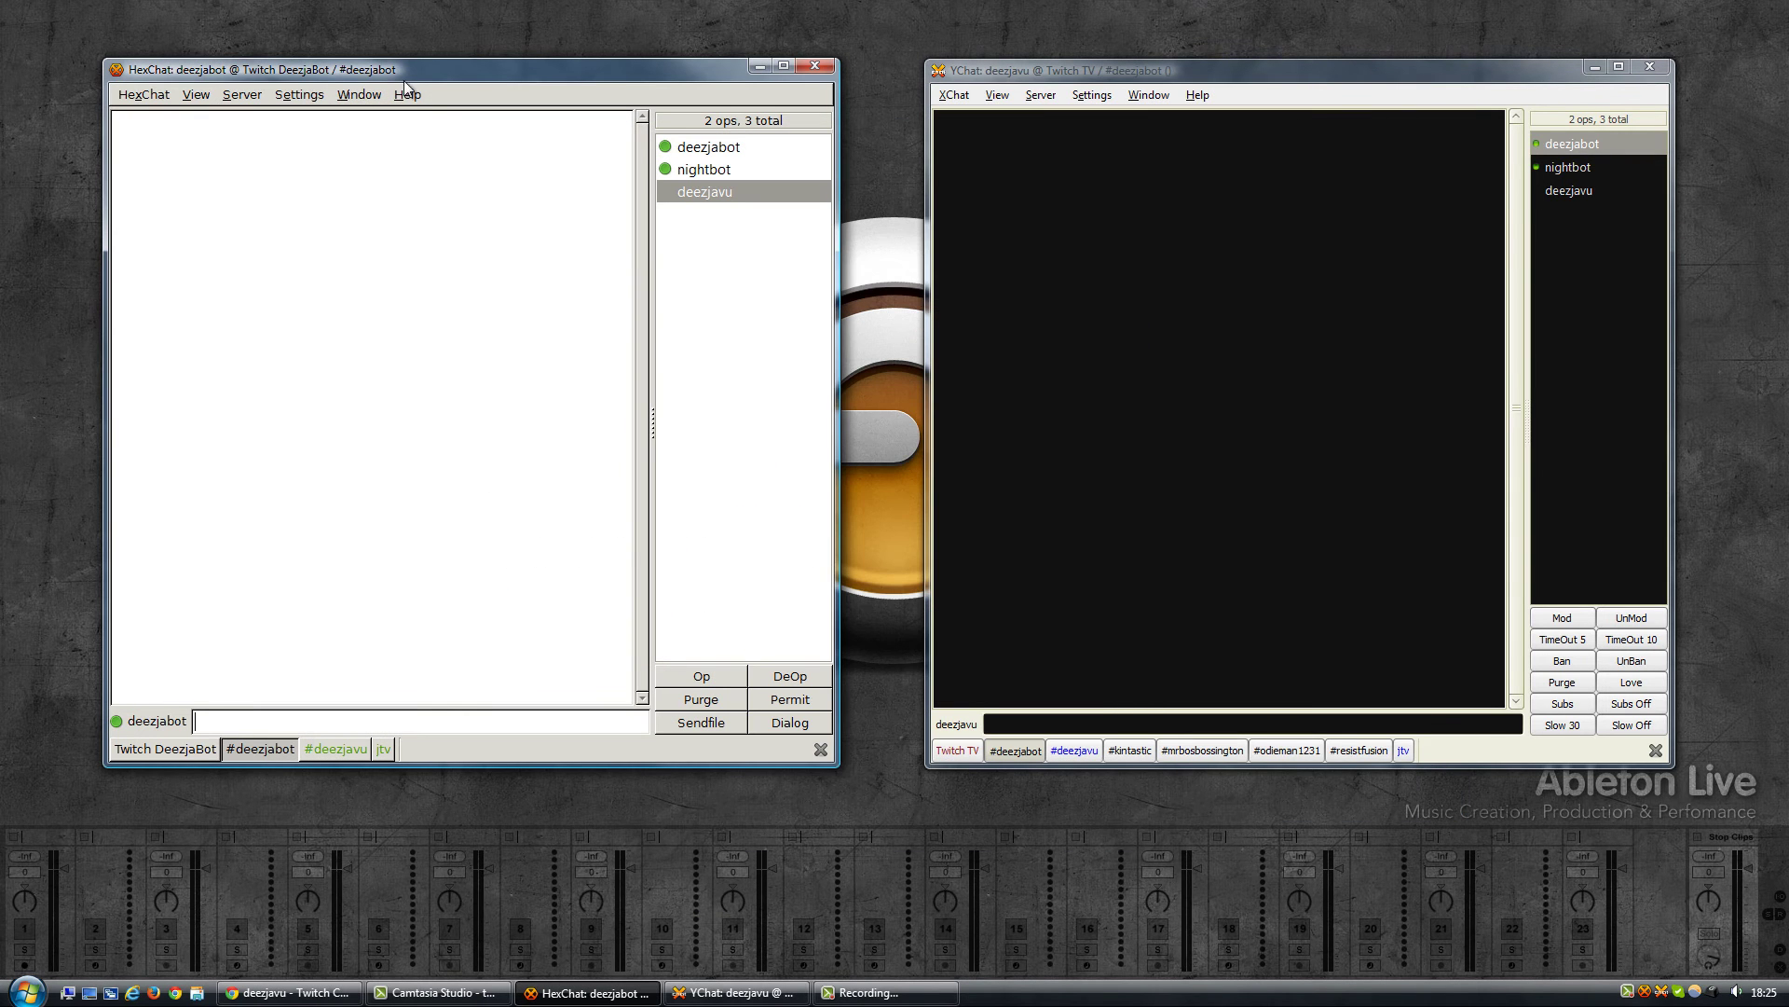
left_click(290, 96)
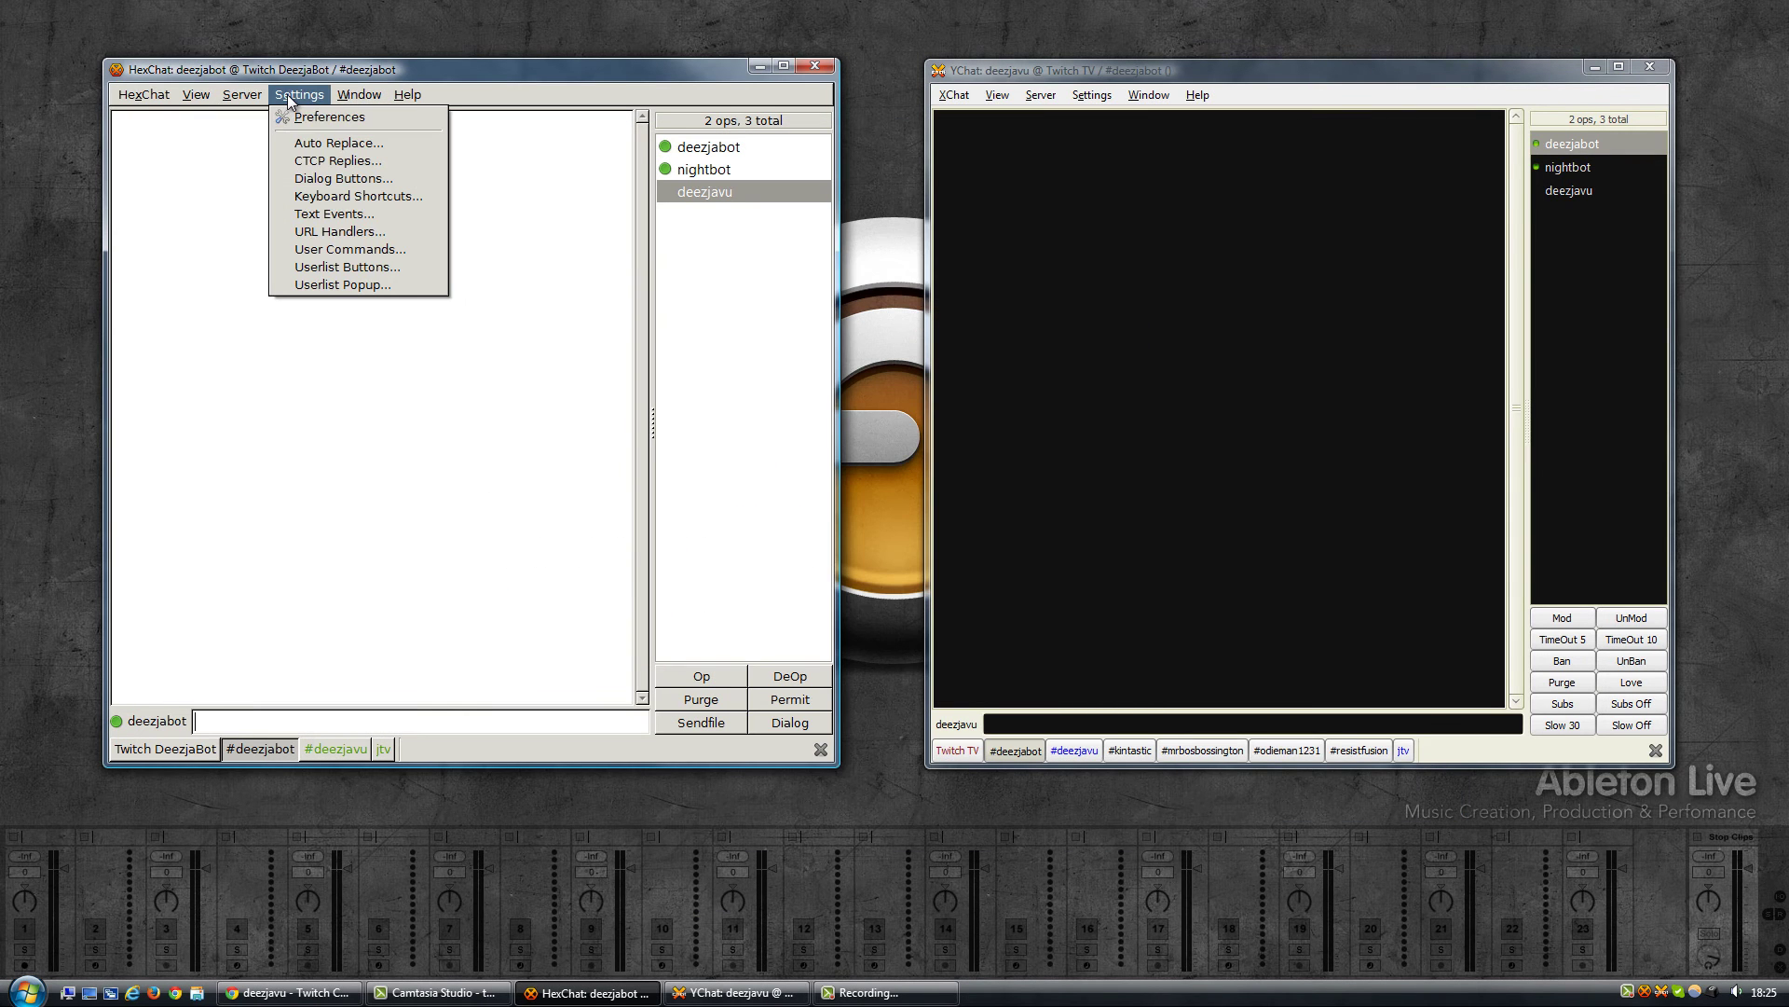
left_click(278, 267)
left_click_drag(299, 172, 651, 200)
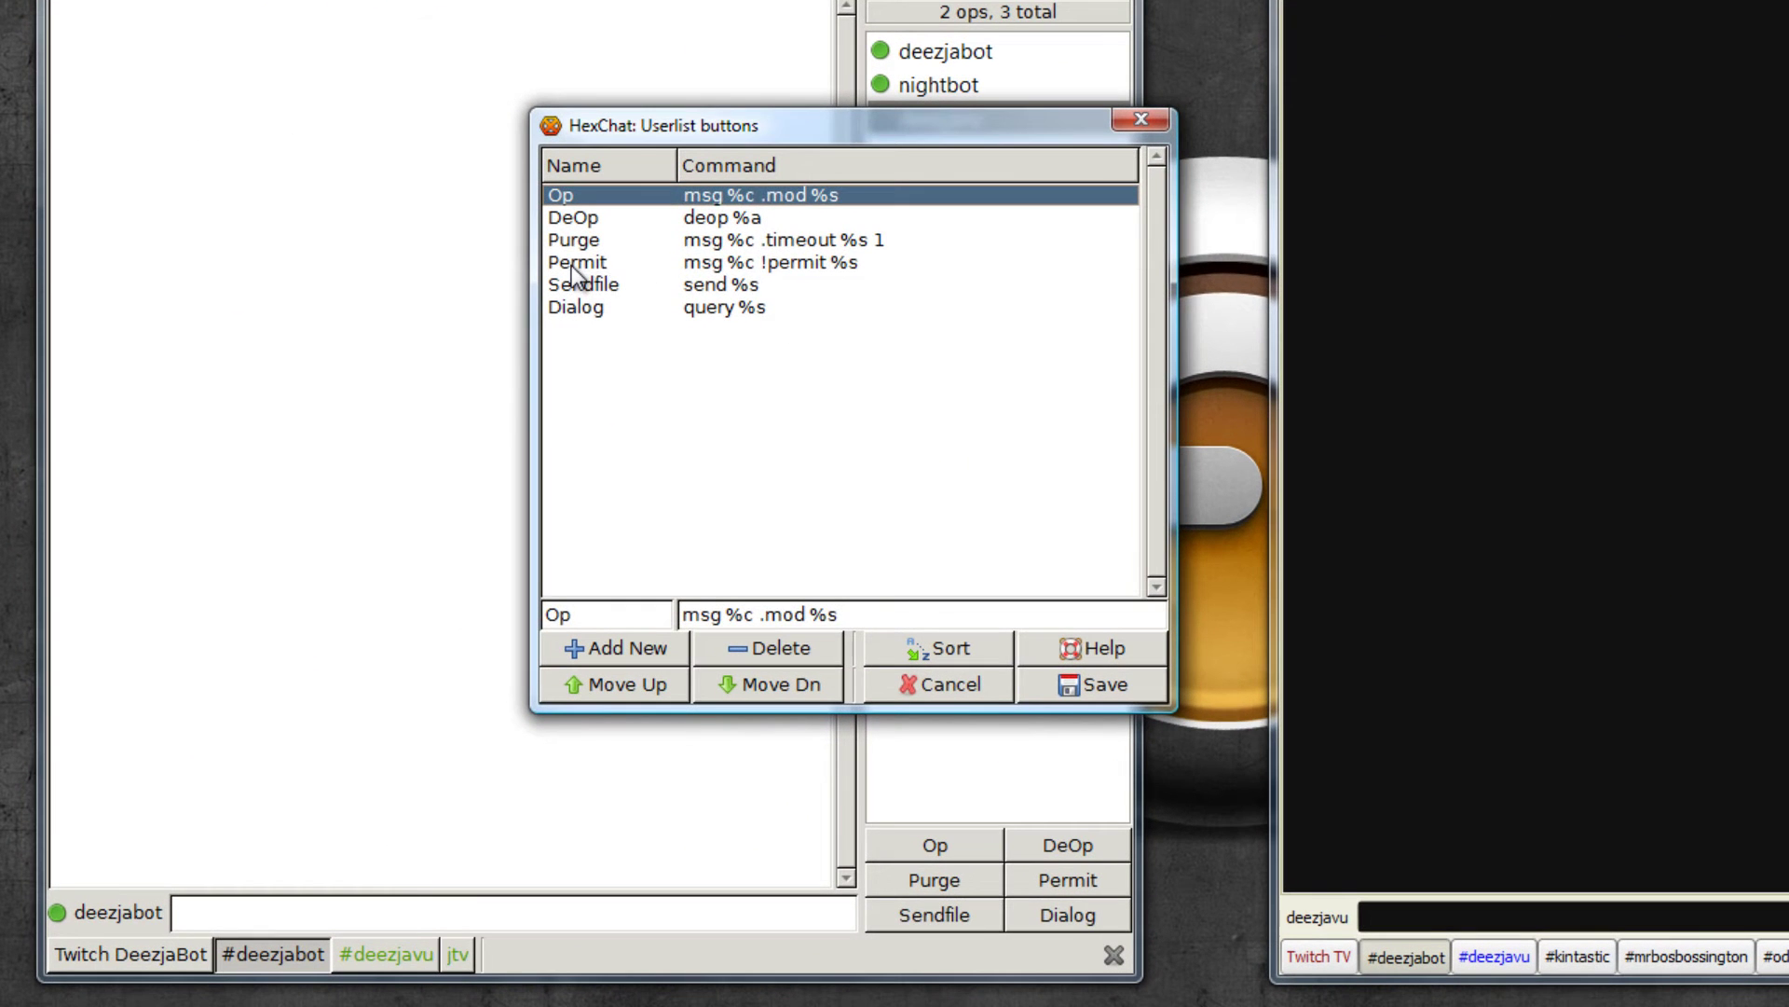
Widen the dialog, examine each part of the Permit button's command "msg %c !permit %s" and save the list
left_click(572, 265)
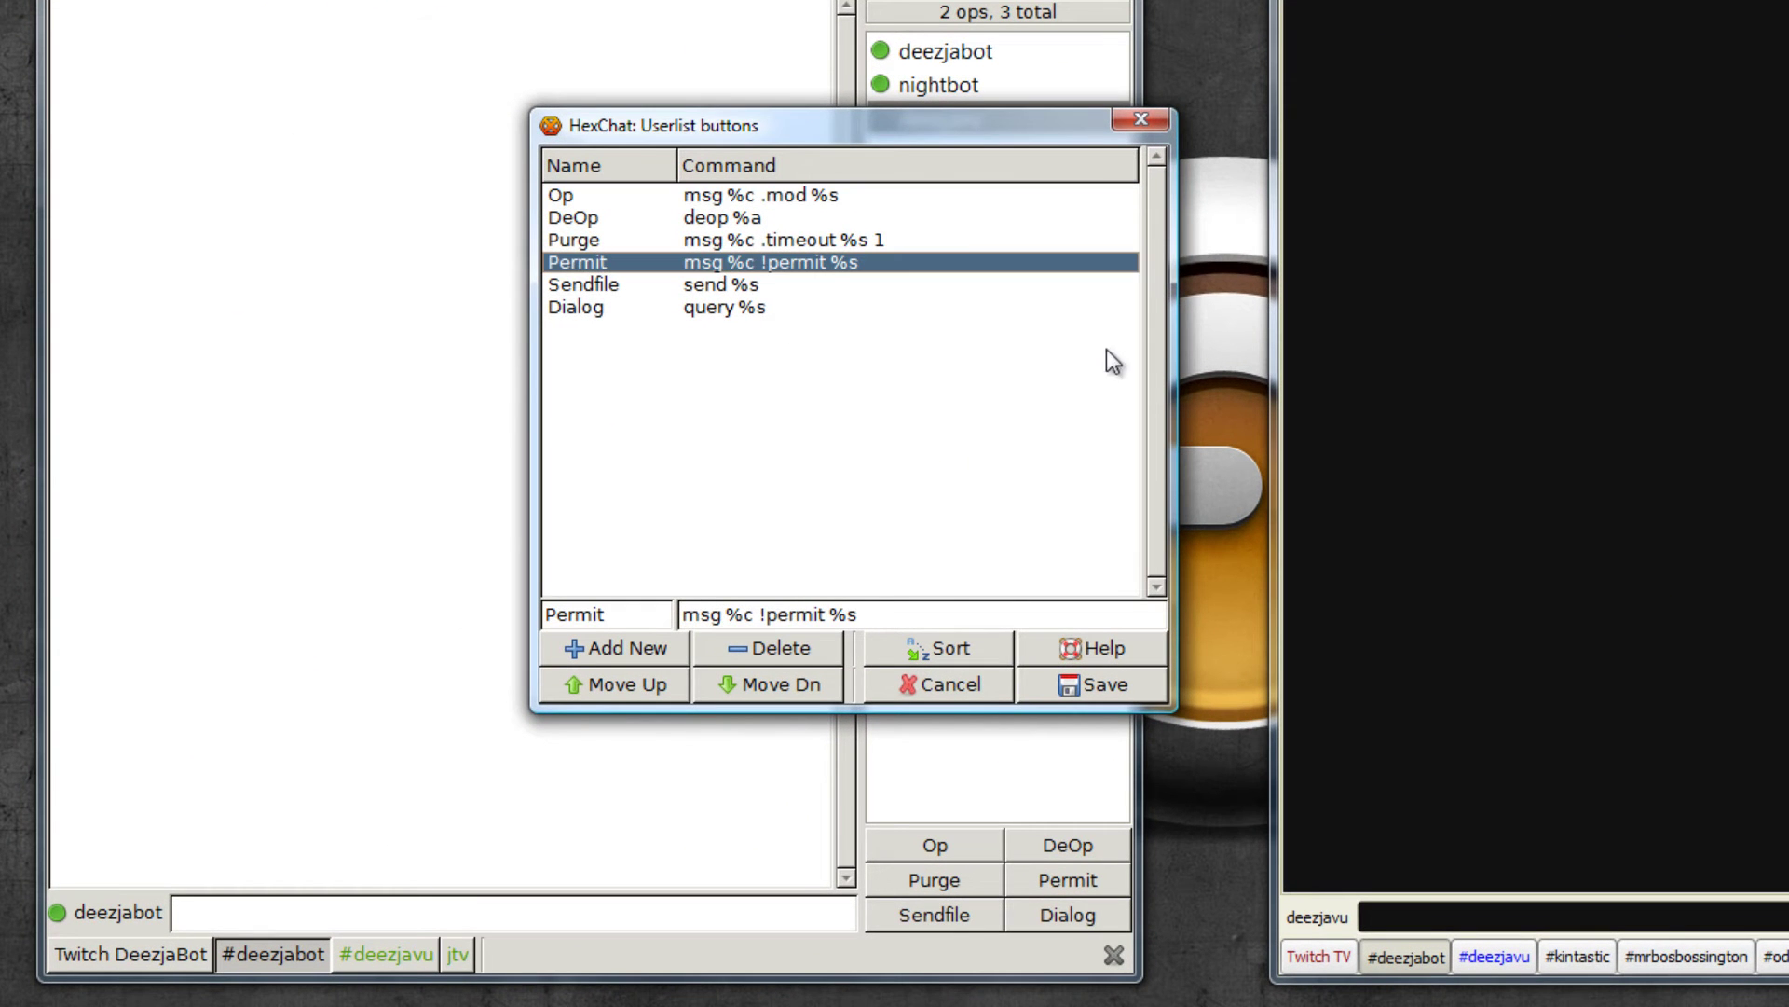
left_click_drag(1172, 329, 1358, 328)
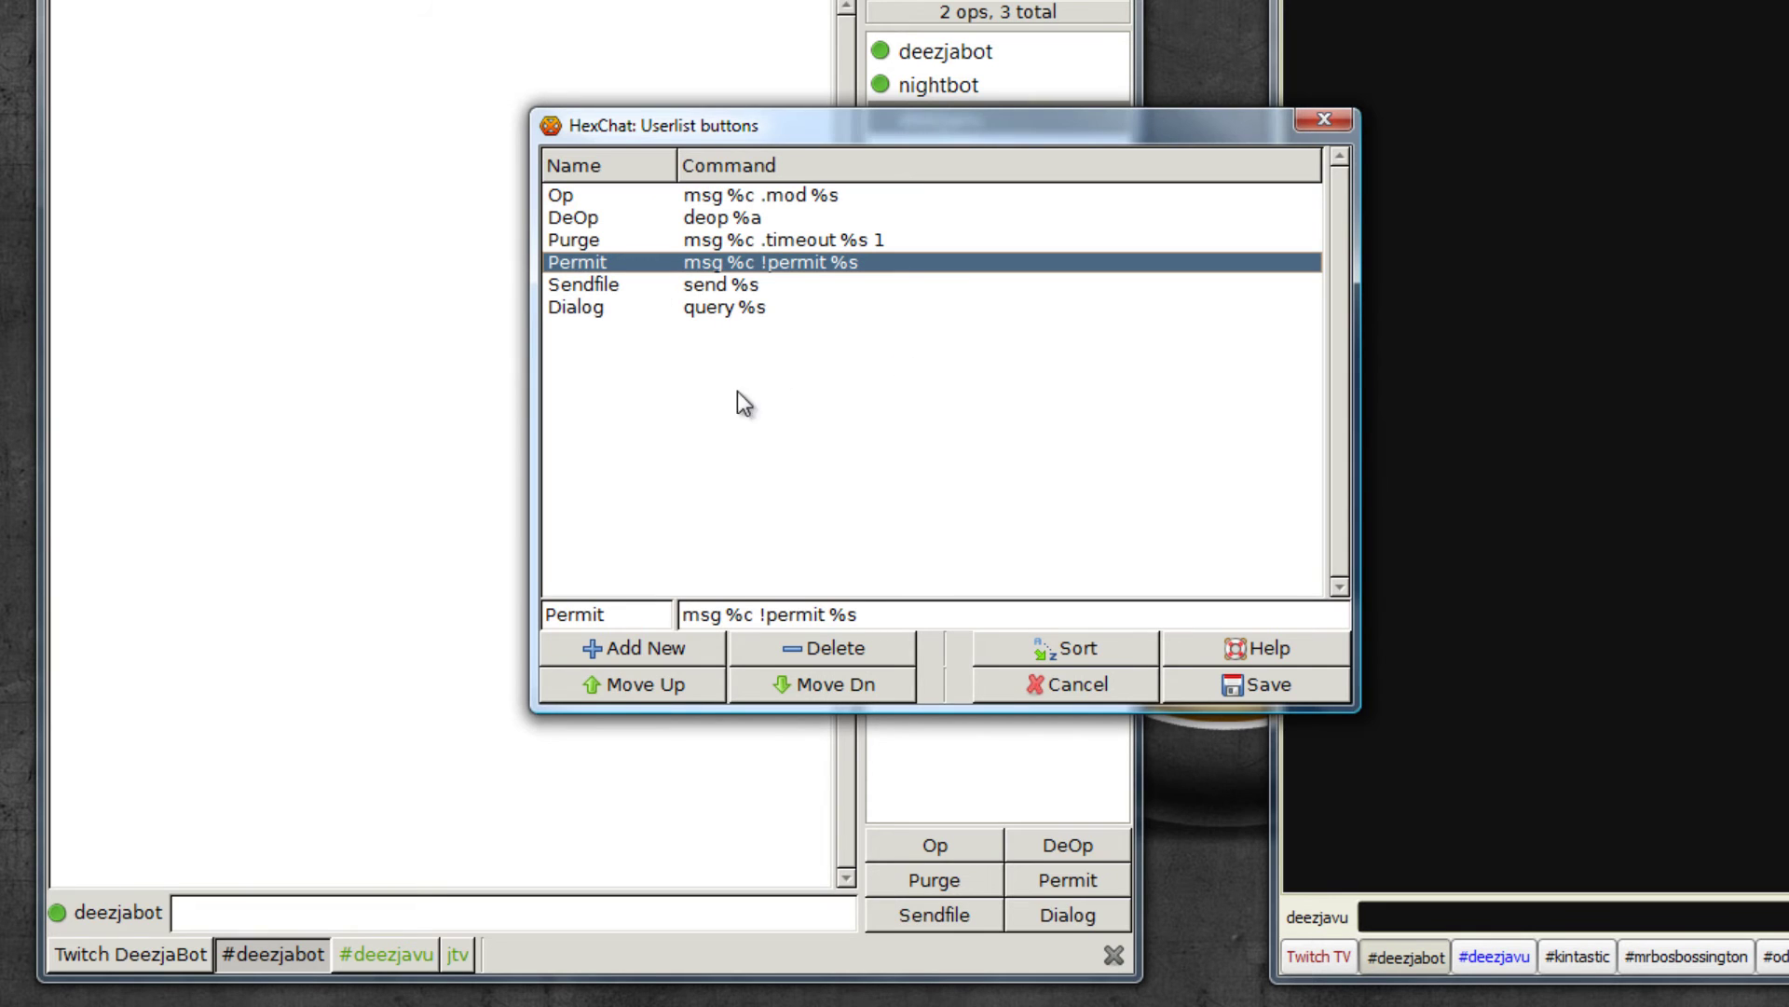
left_click_drag(683, 614, 756, 614)
left_click(760, 614)
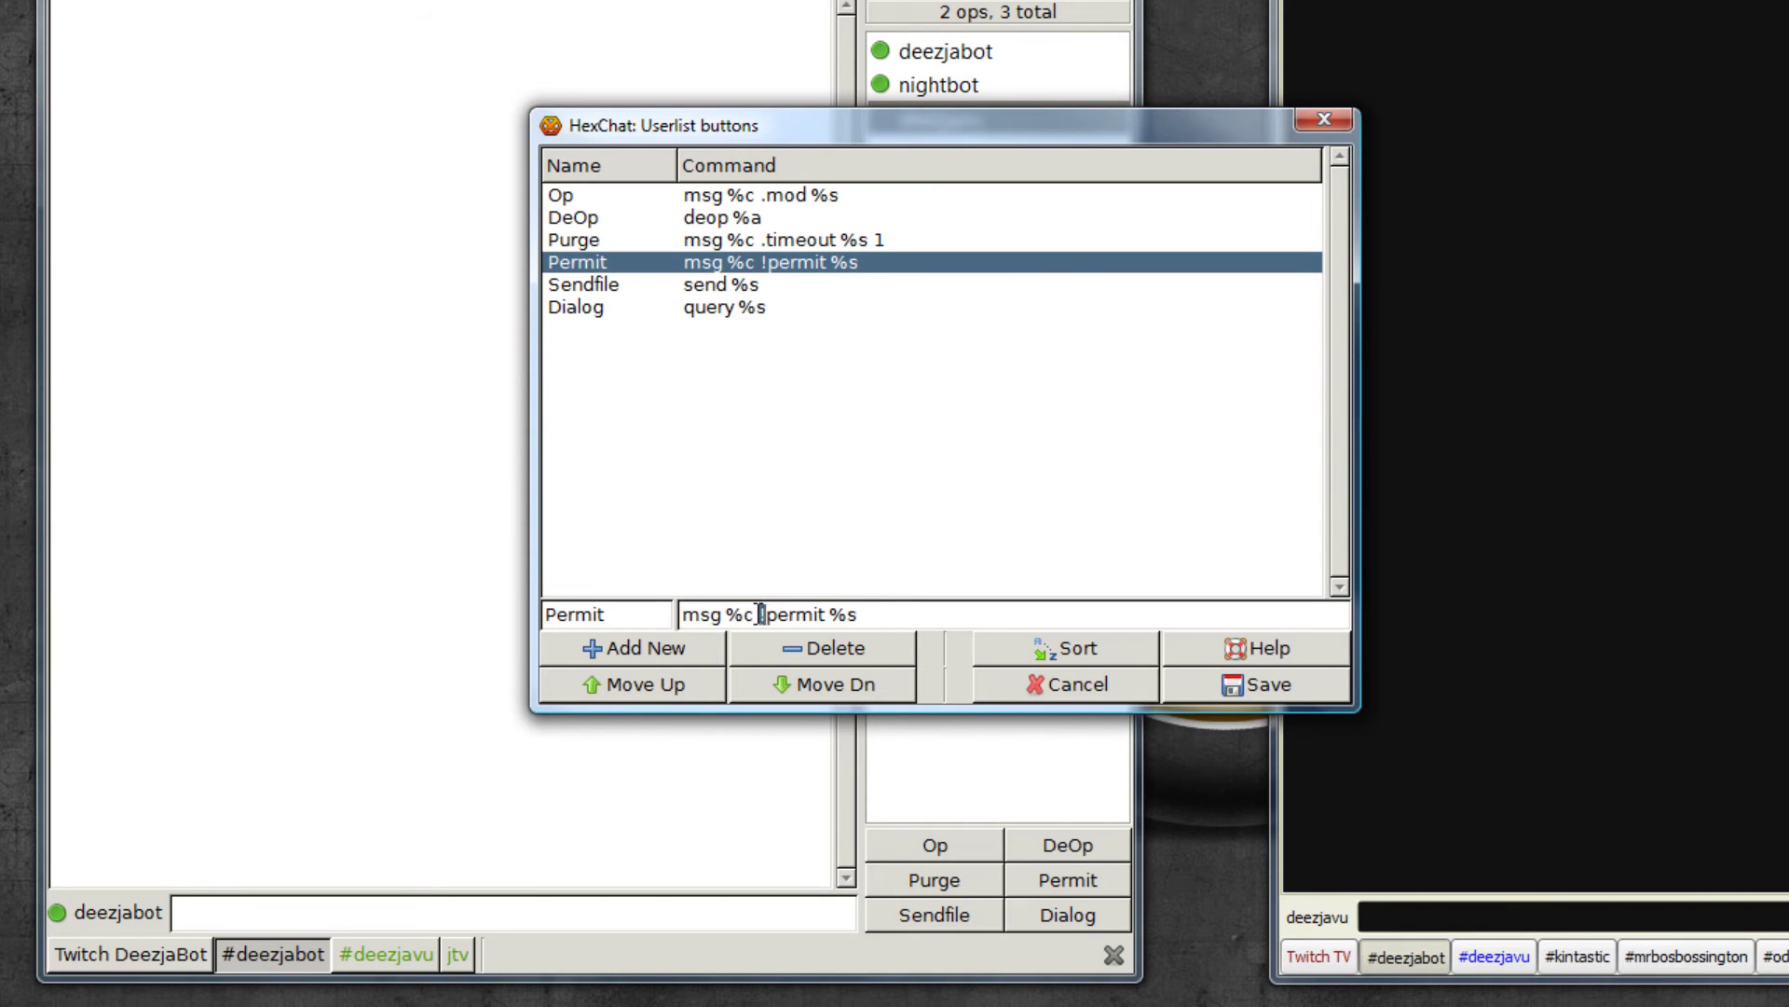
double_click(803, 614)
double_click(844, 614)
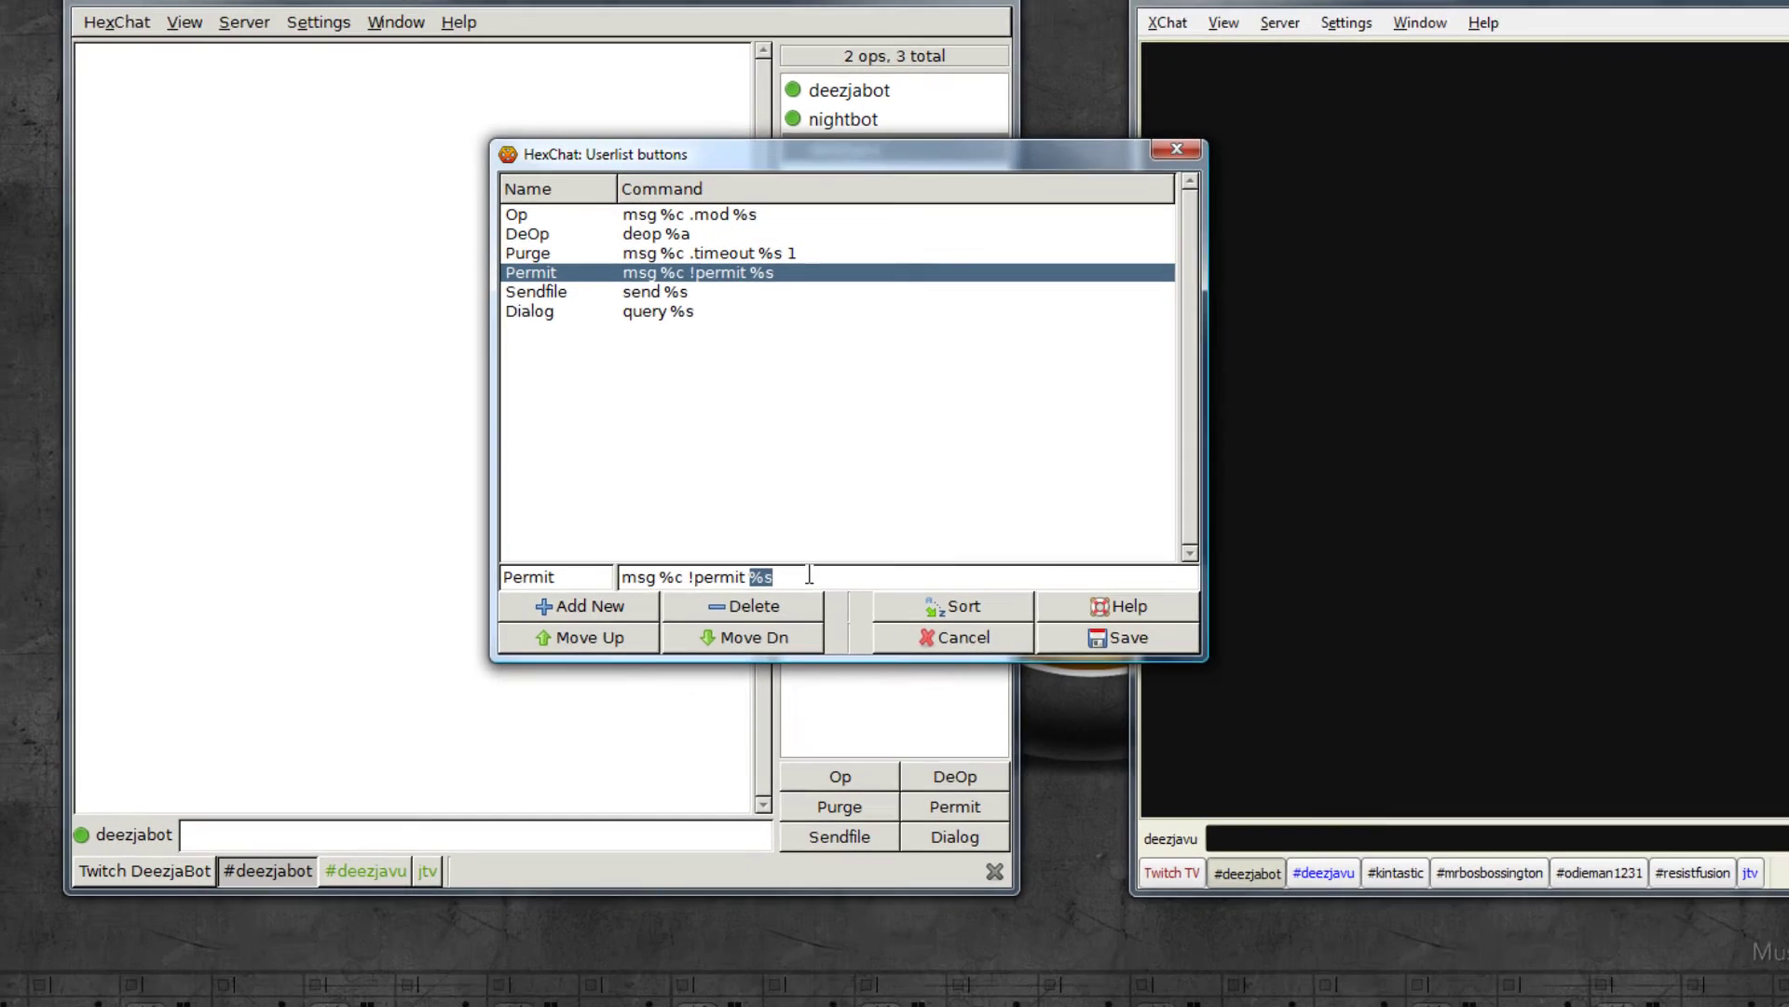
left_click(874, 614)
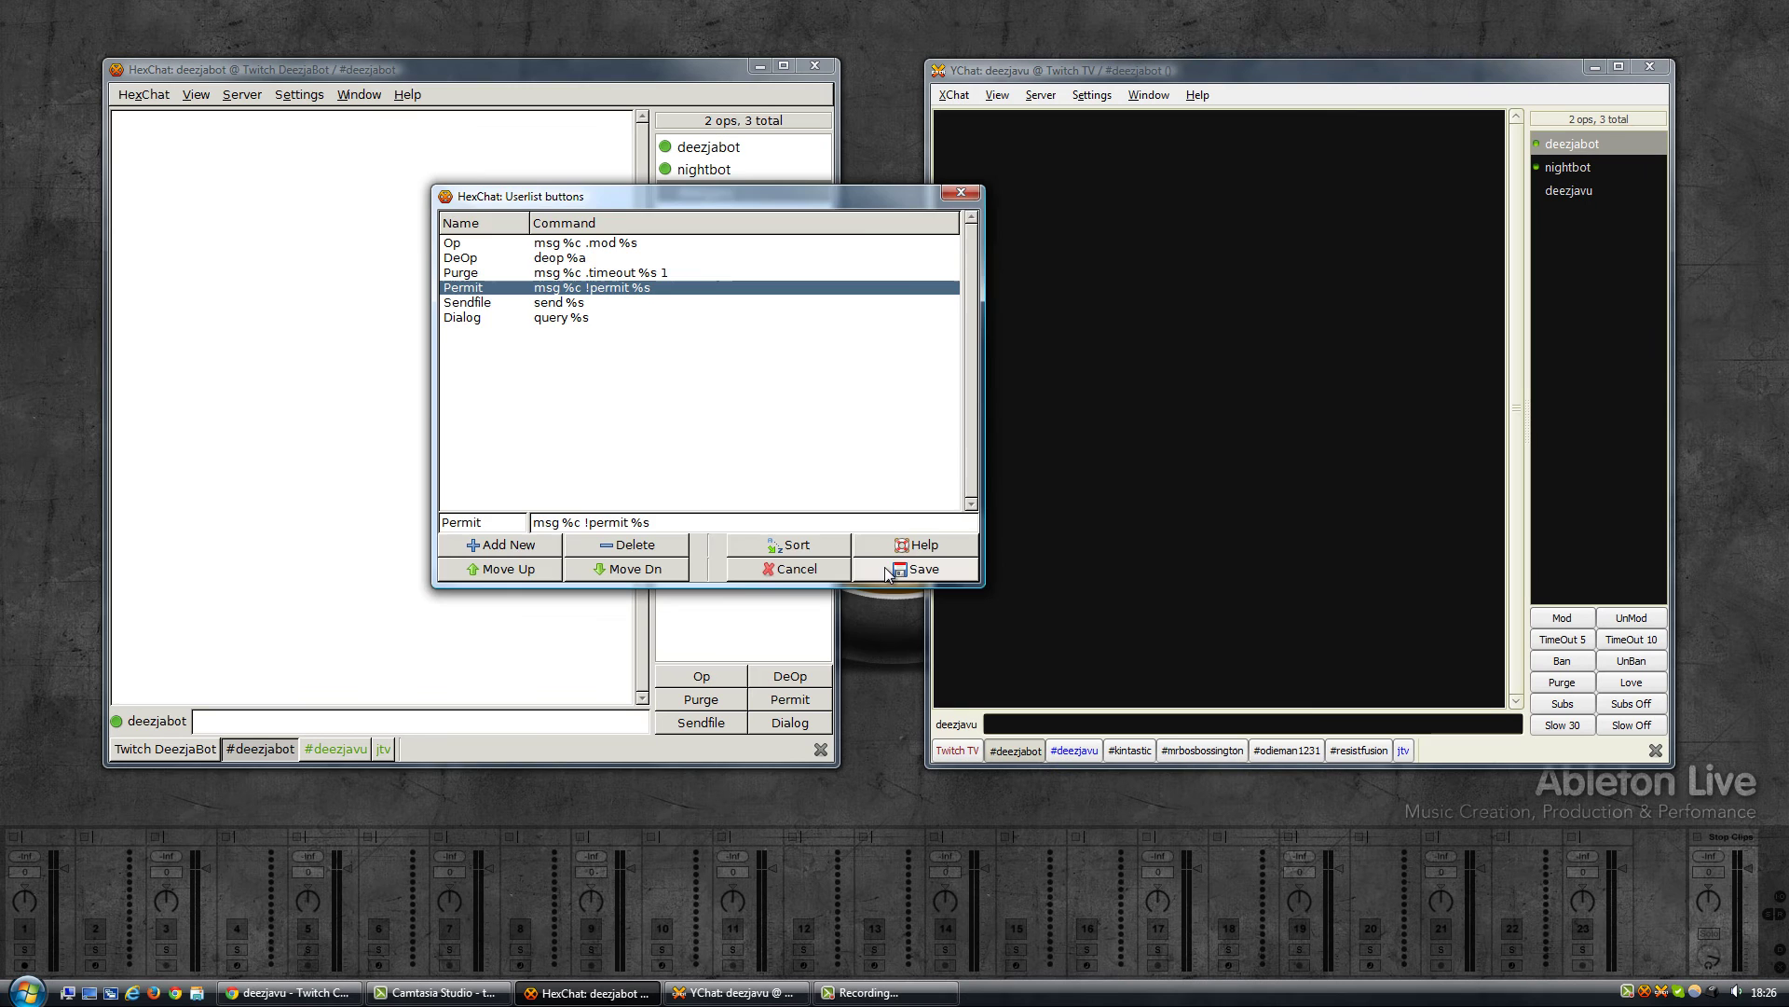
left_click(885, 567)
Permit deezjavu with the new userlist button in the #deezjabot channel
left_click(725, 192)
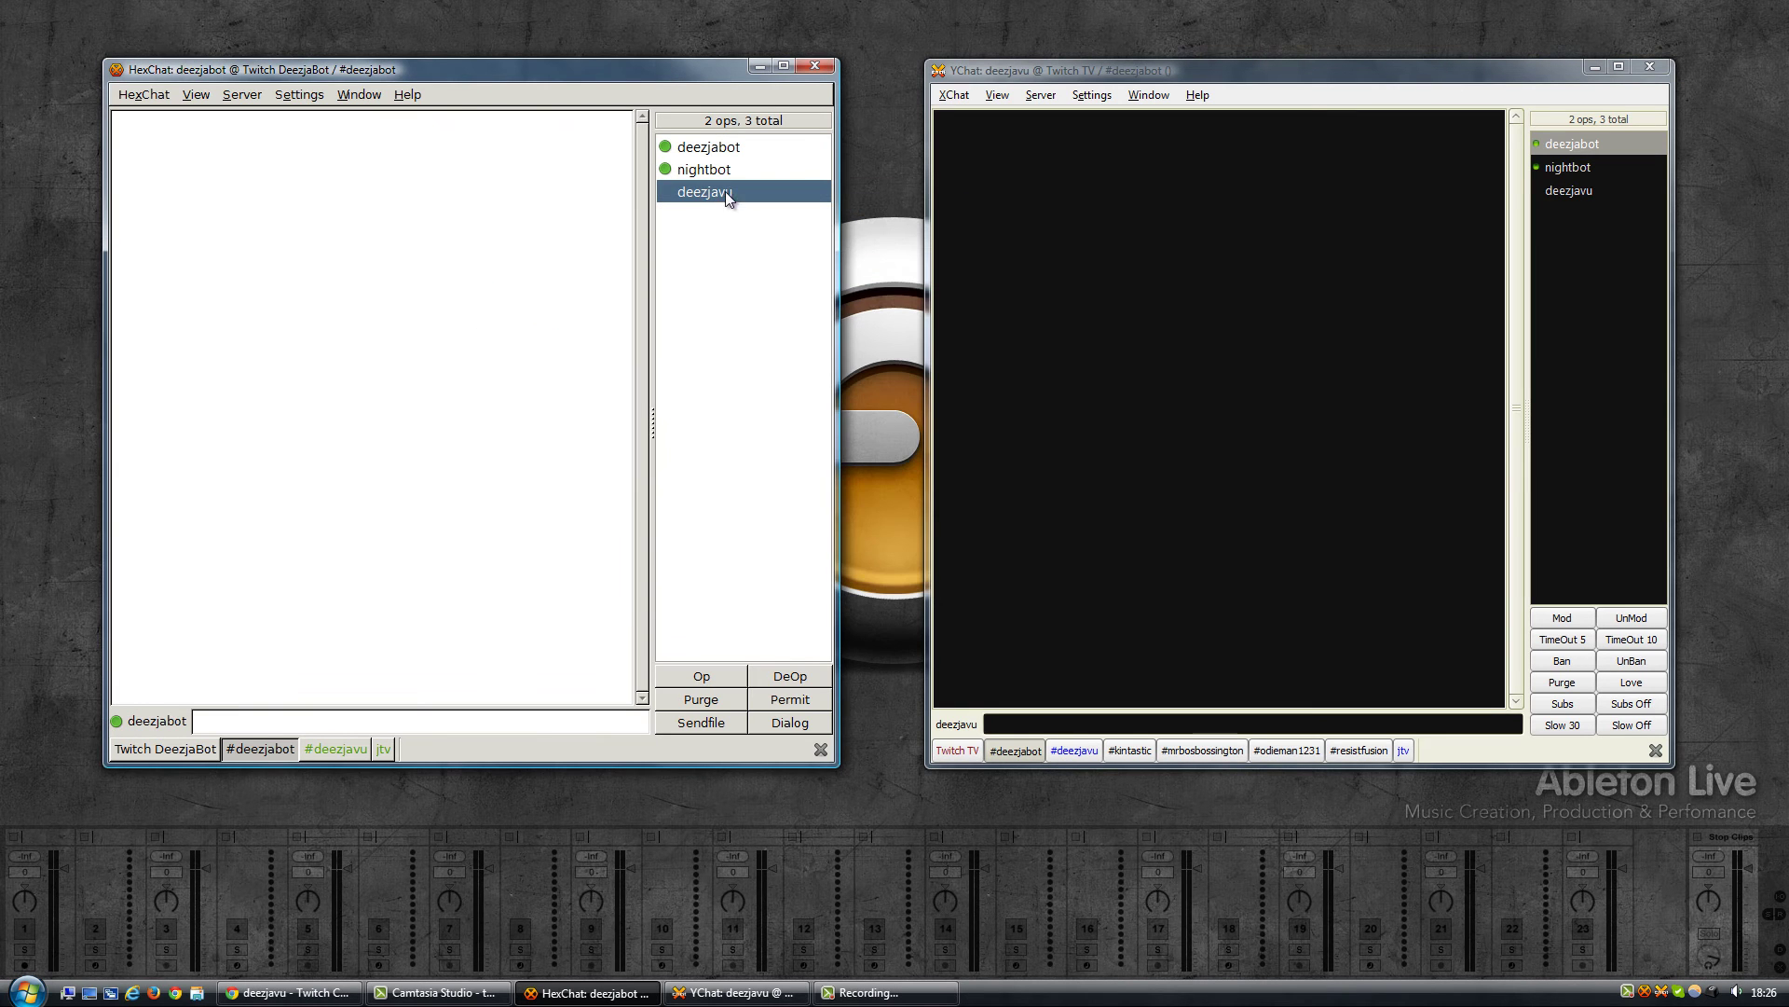
left_click(774, 701)
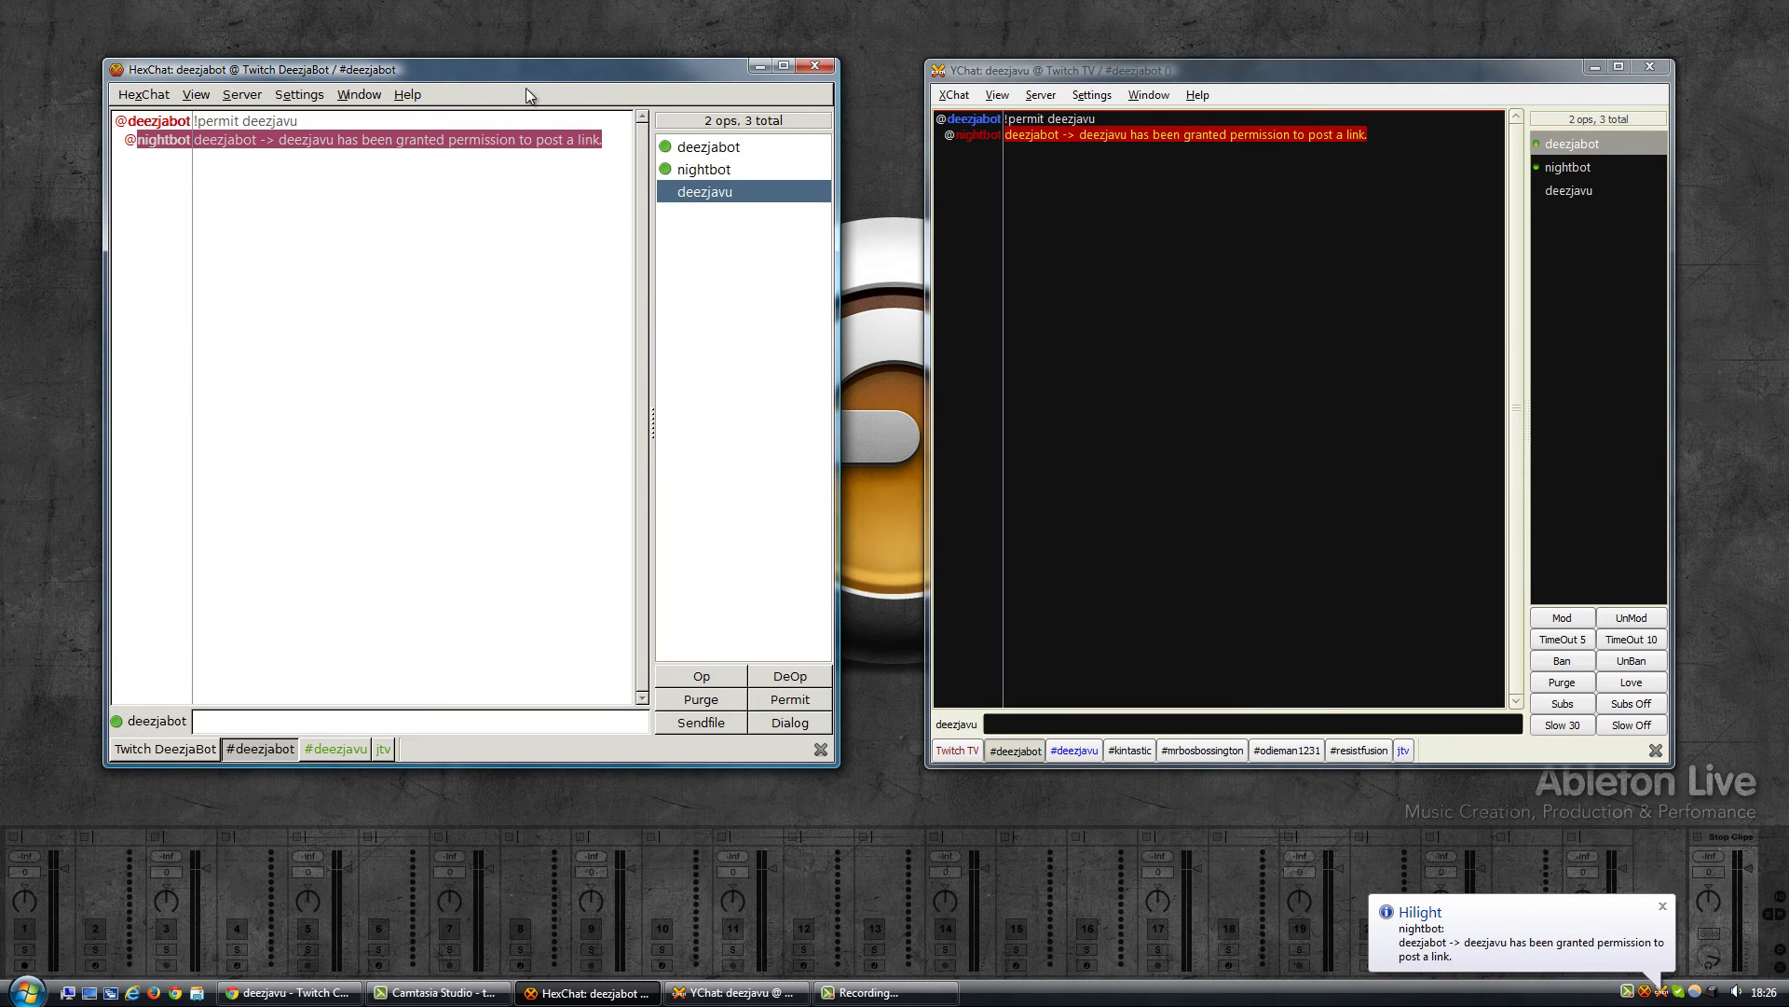
Switch to YChat and examine its userlist button commands for TimeOut 5, TimeOut 10, Subs, Subs Off and Slow 30
left_click(997, 223)
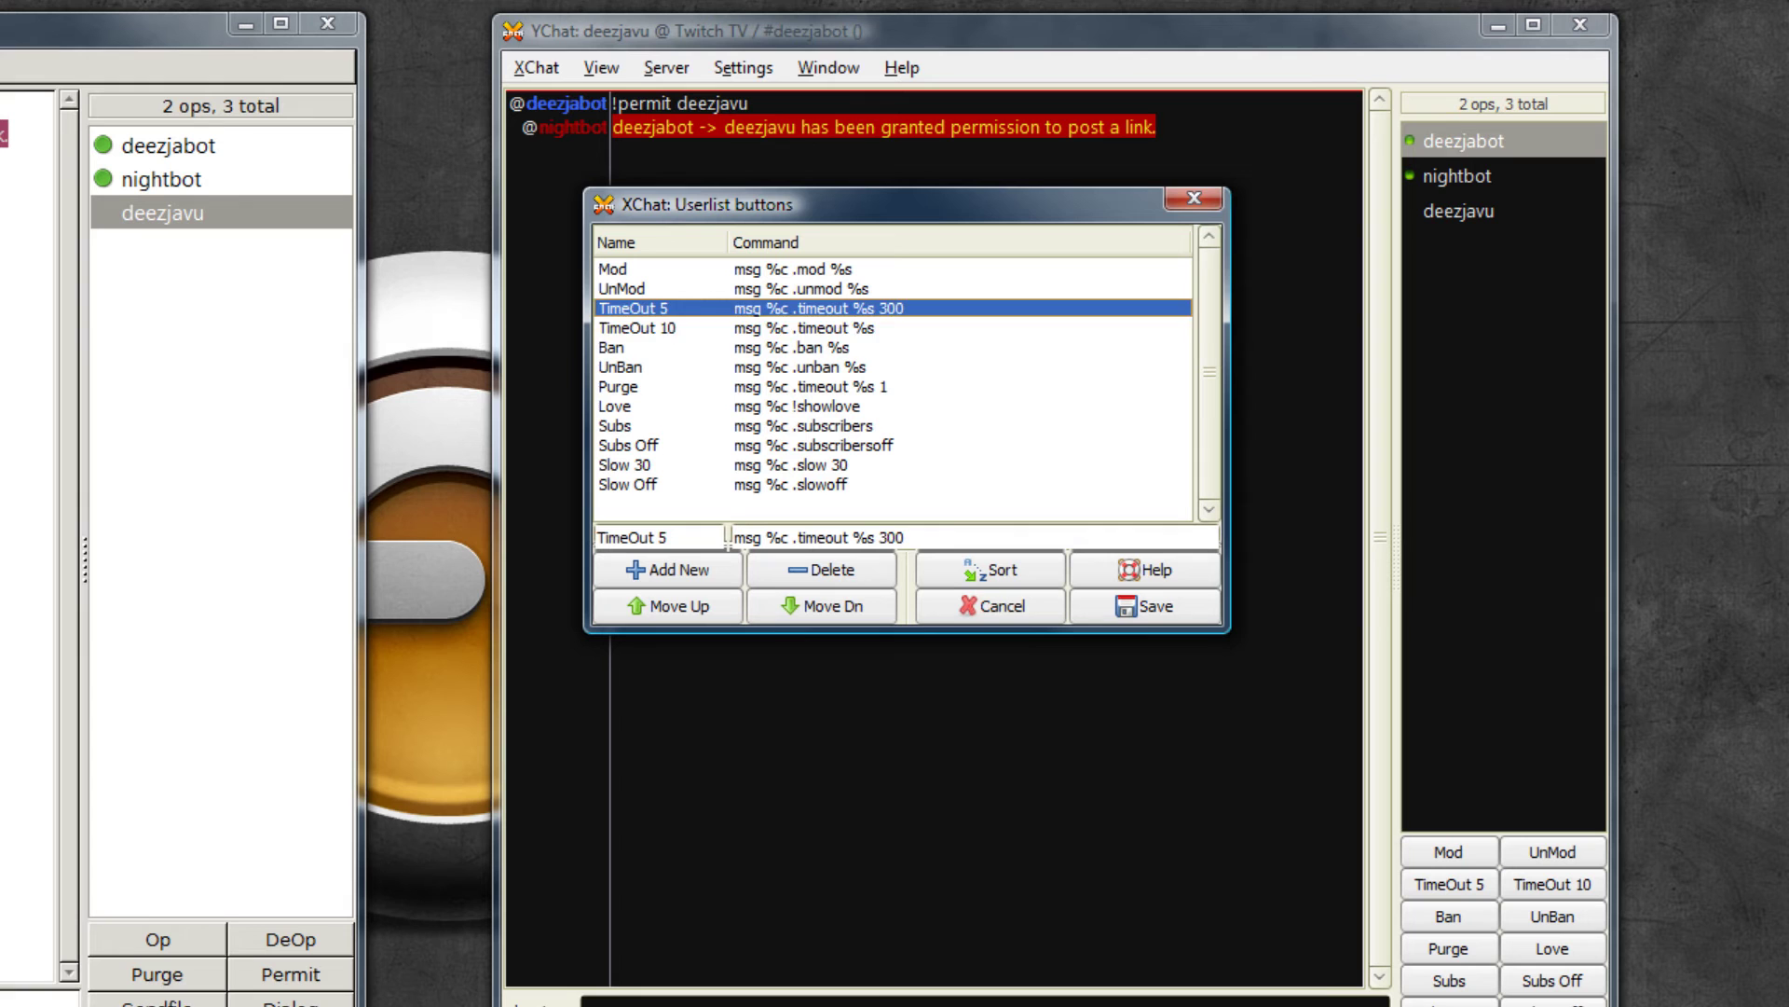
left_click(637, 327)
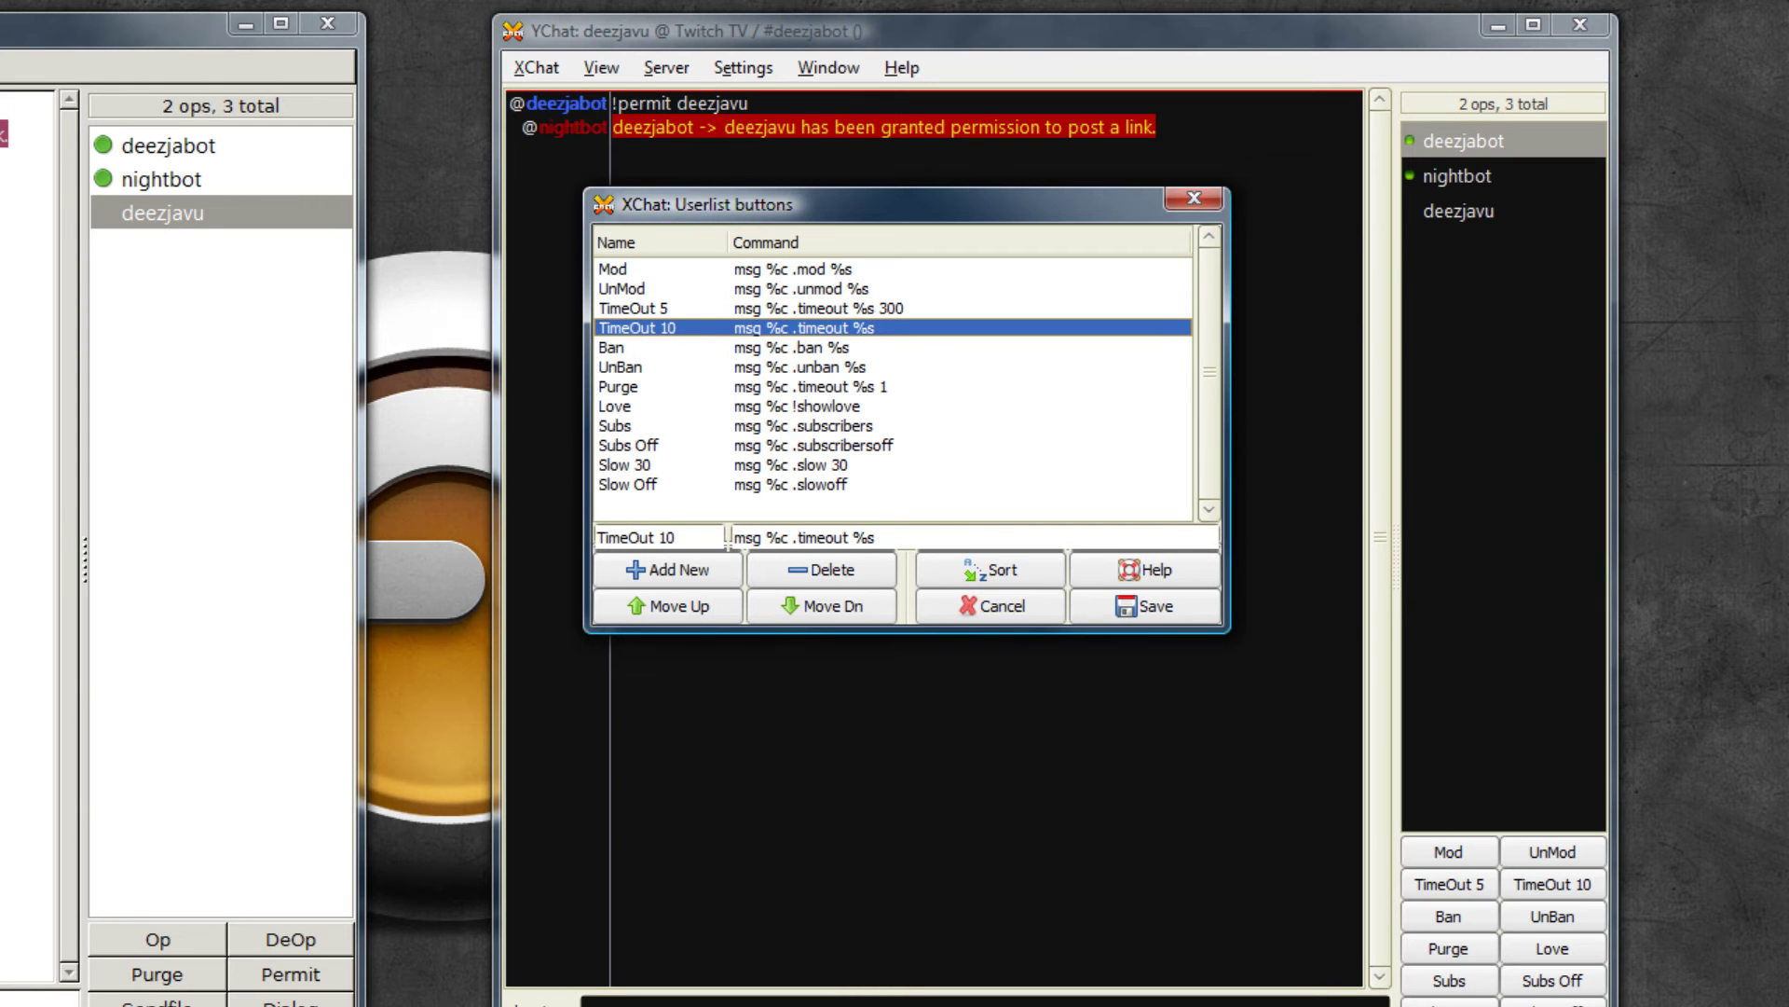
left_click(633, 307)
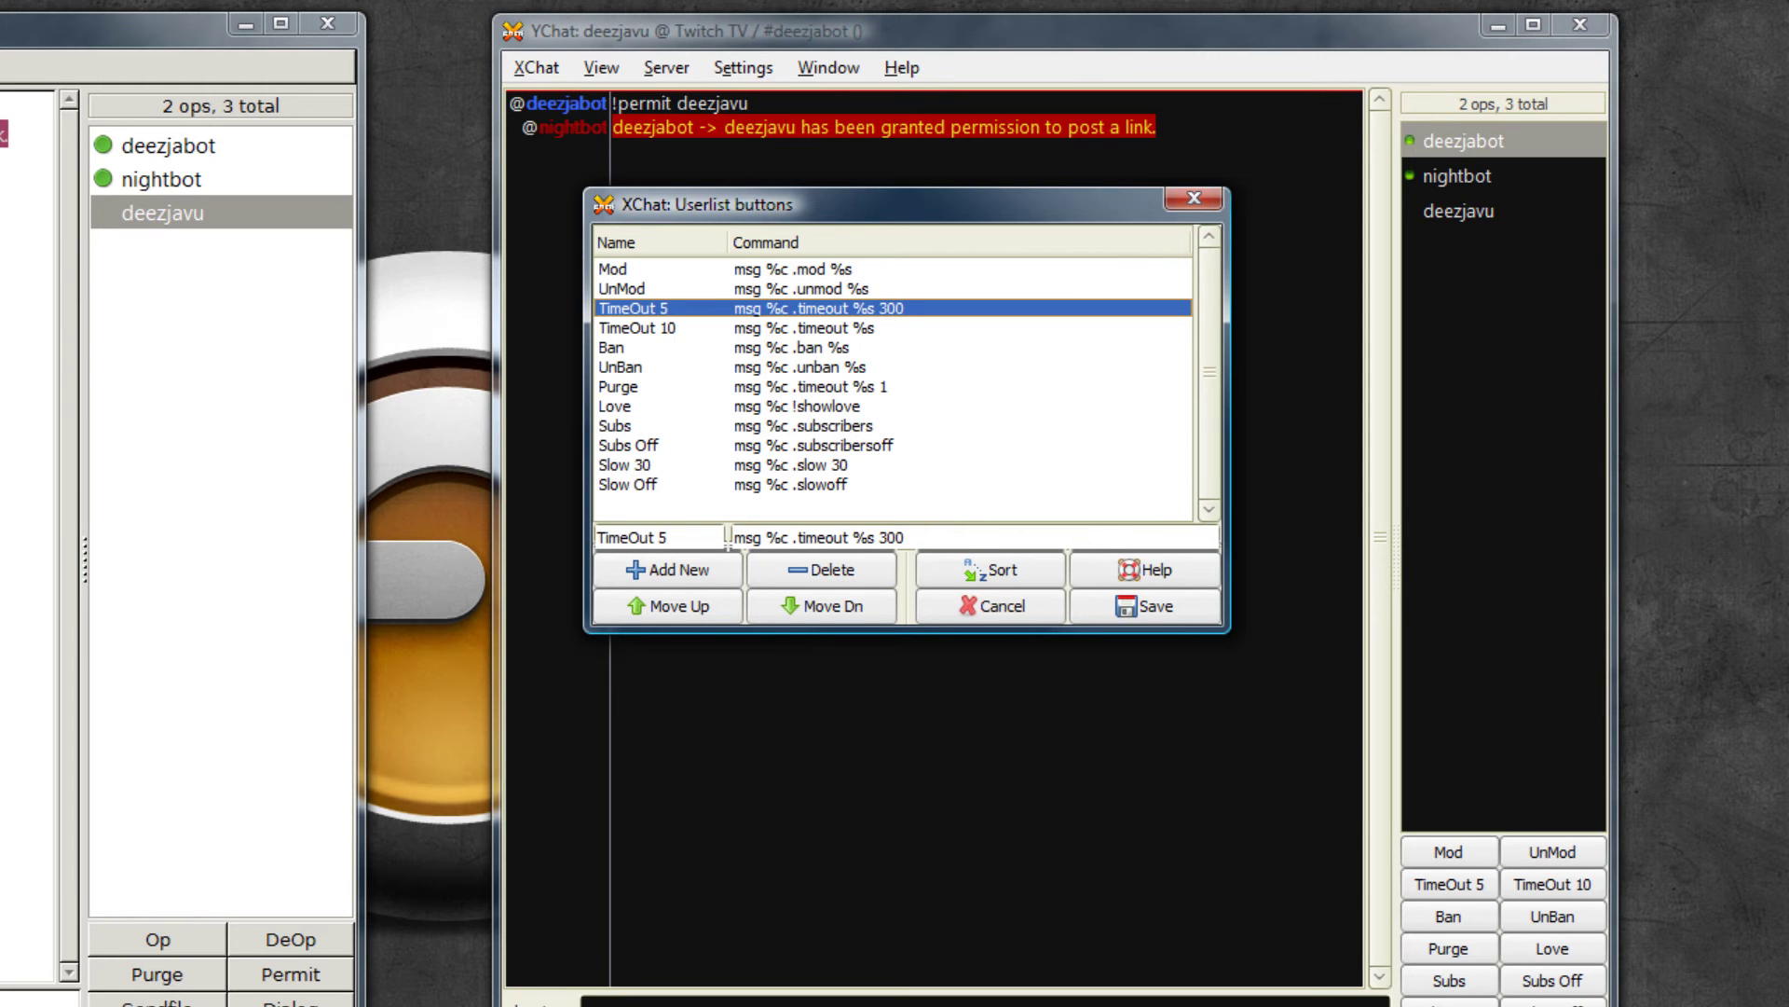
left_click(615, 425)
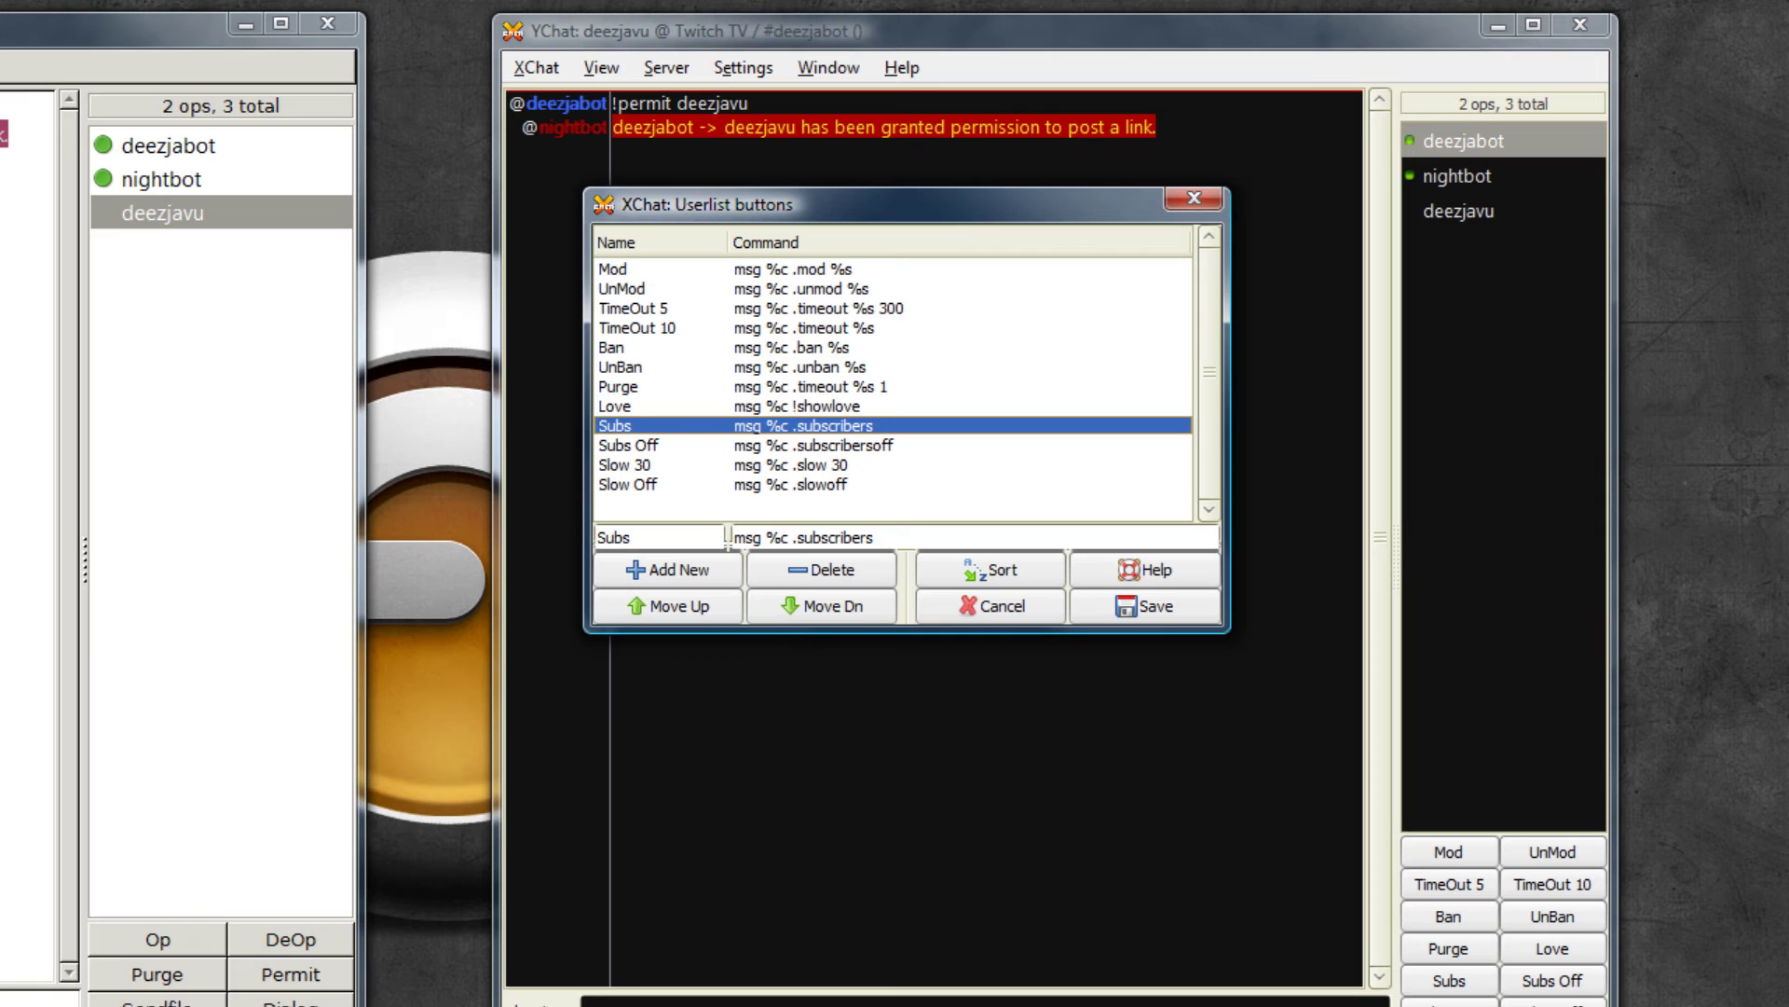
left_click(628, 445)
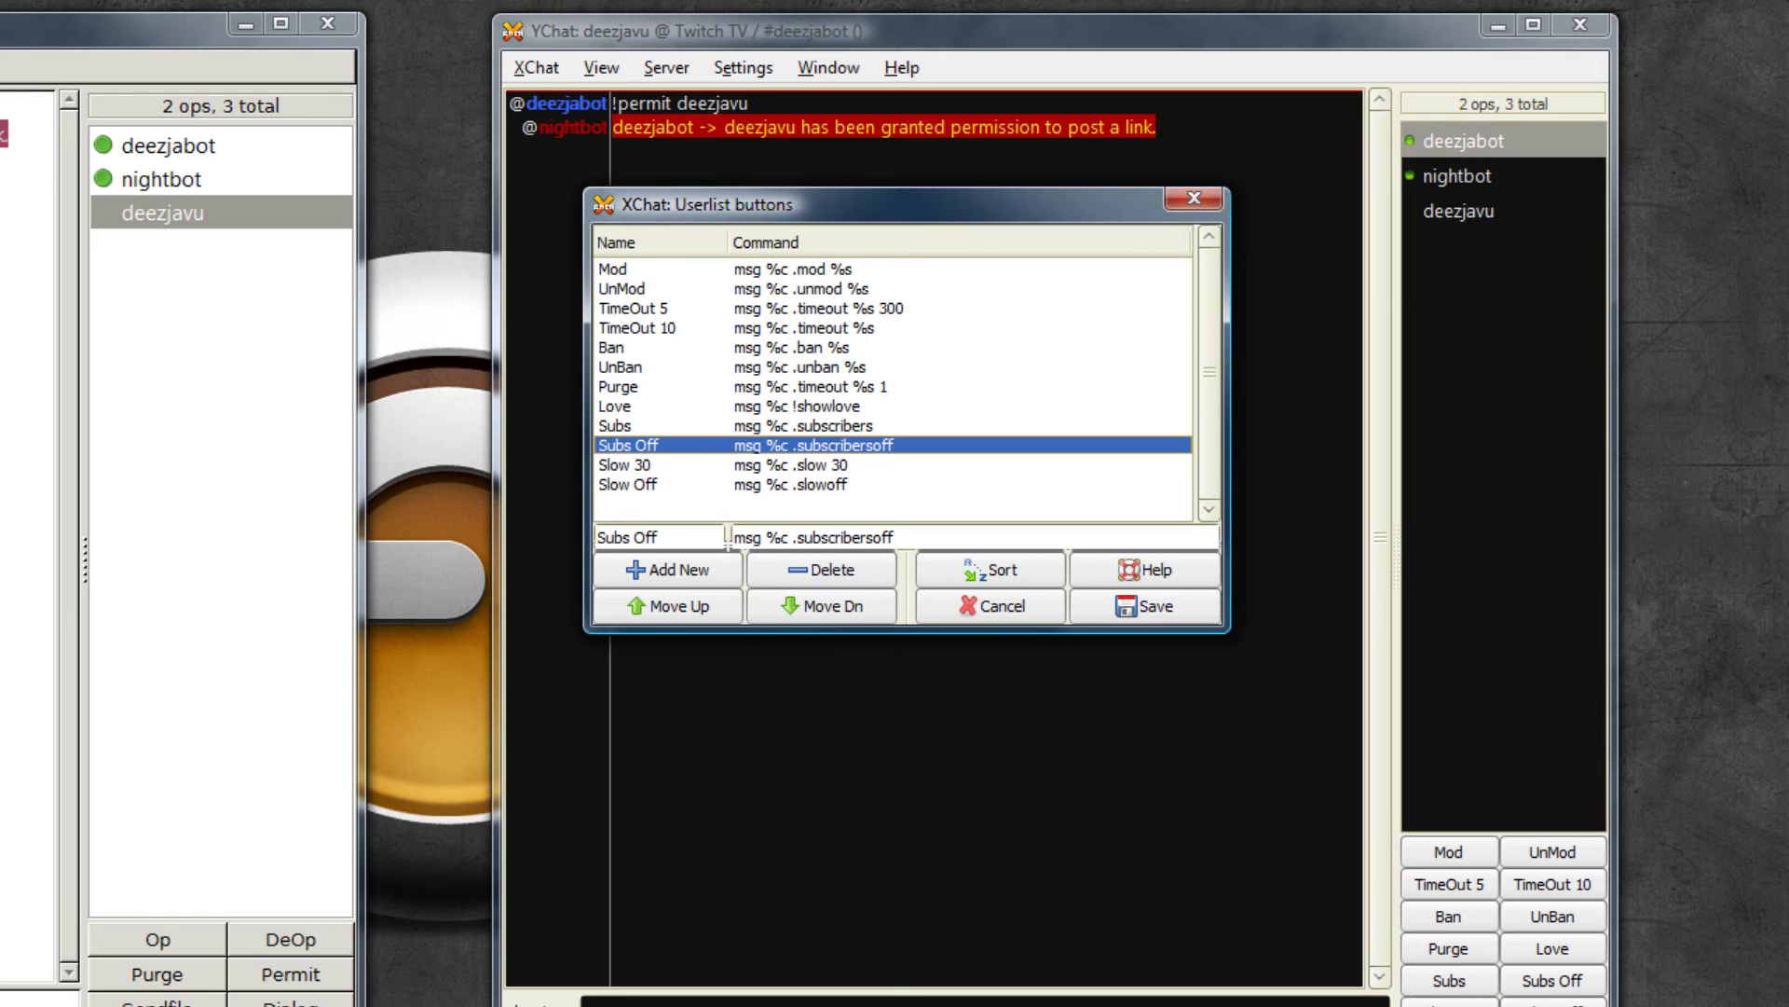
key("Down")
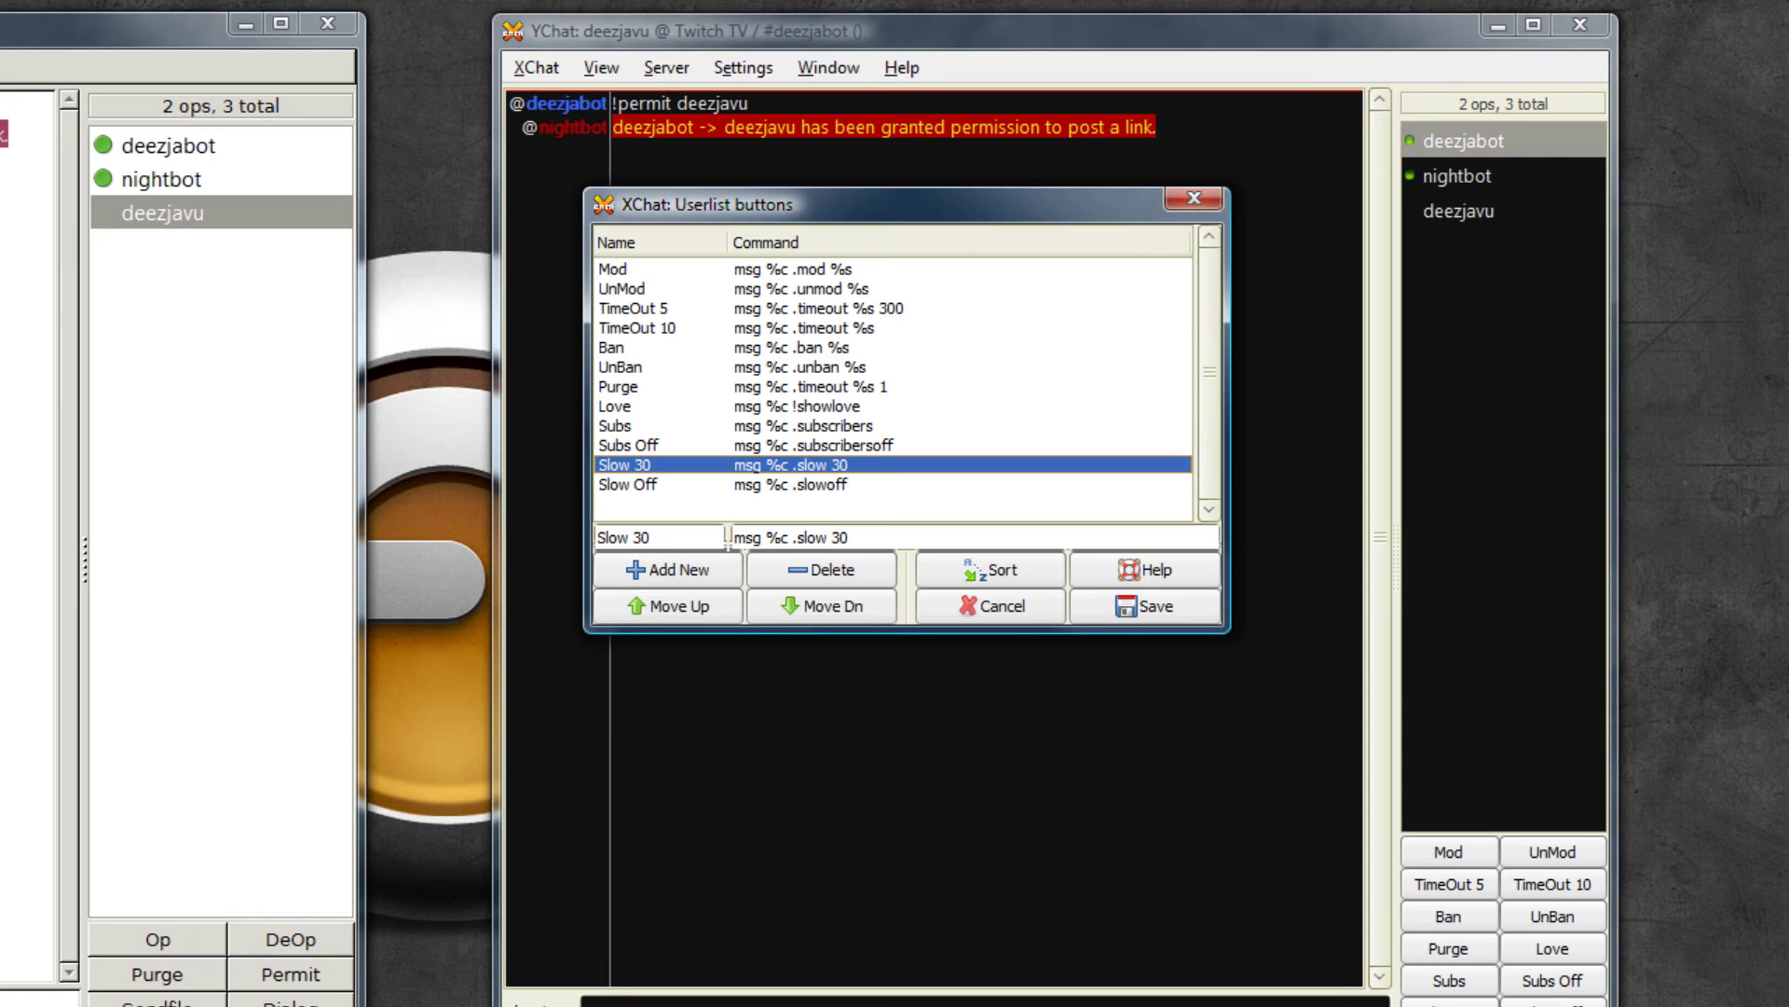
Examine YChat's Slow Off command, then switch to HexChat and examine deezjavu's user menu down to Operator Actions and Kick/Ban
left_click(627, 483)
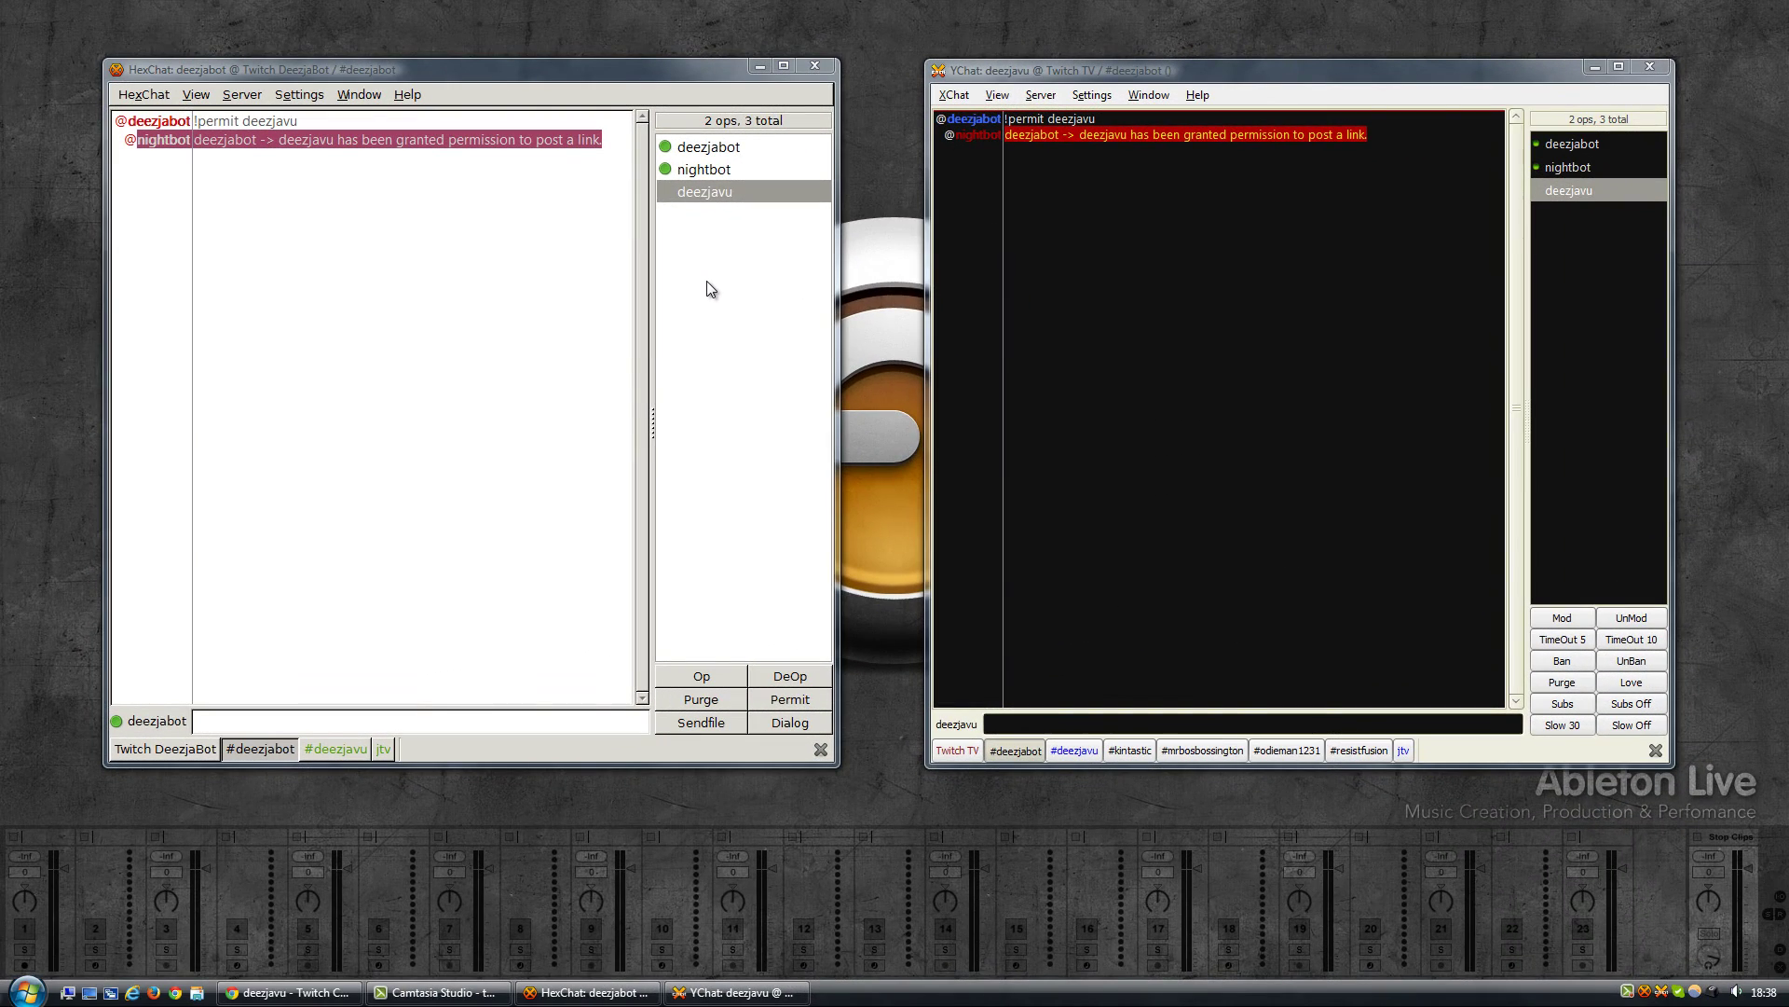
left_click(707, 194)
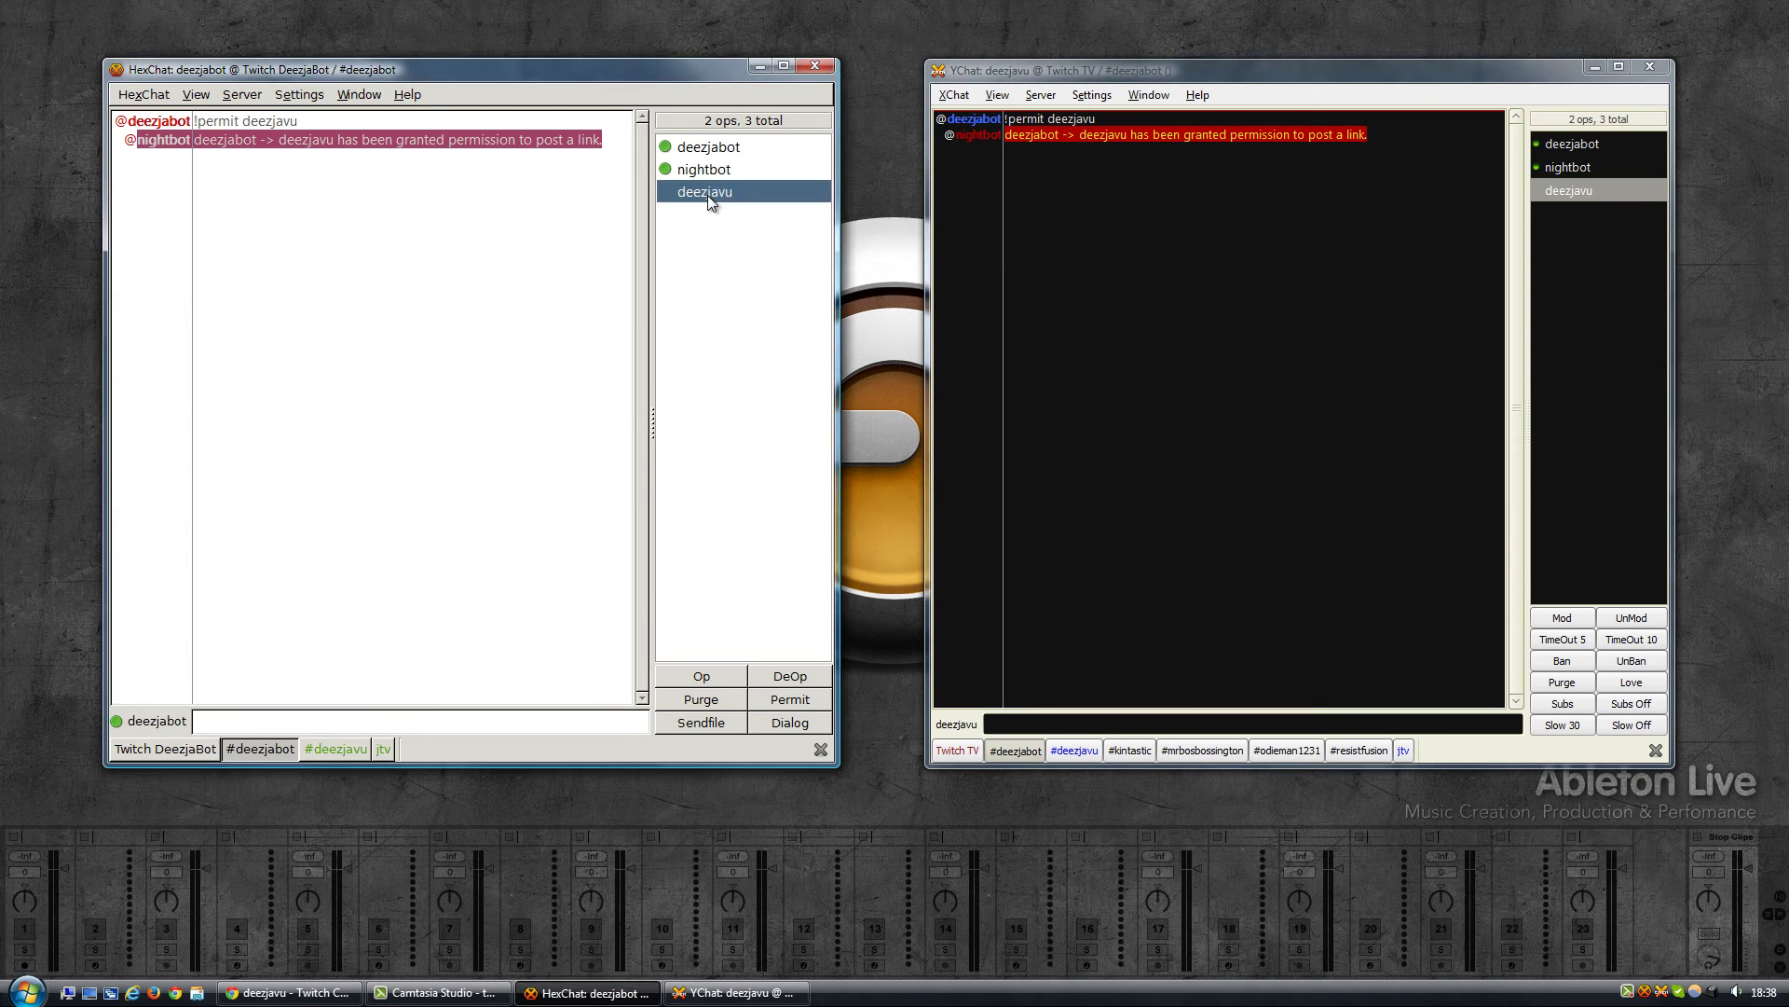
right_click(708, 194)
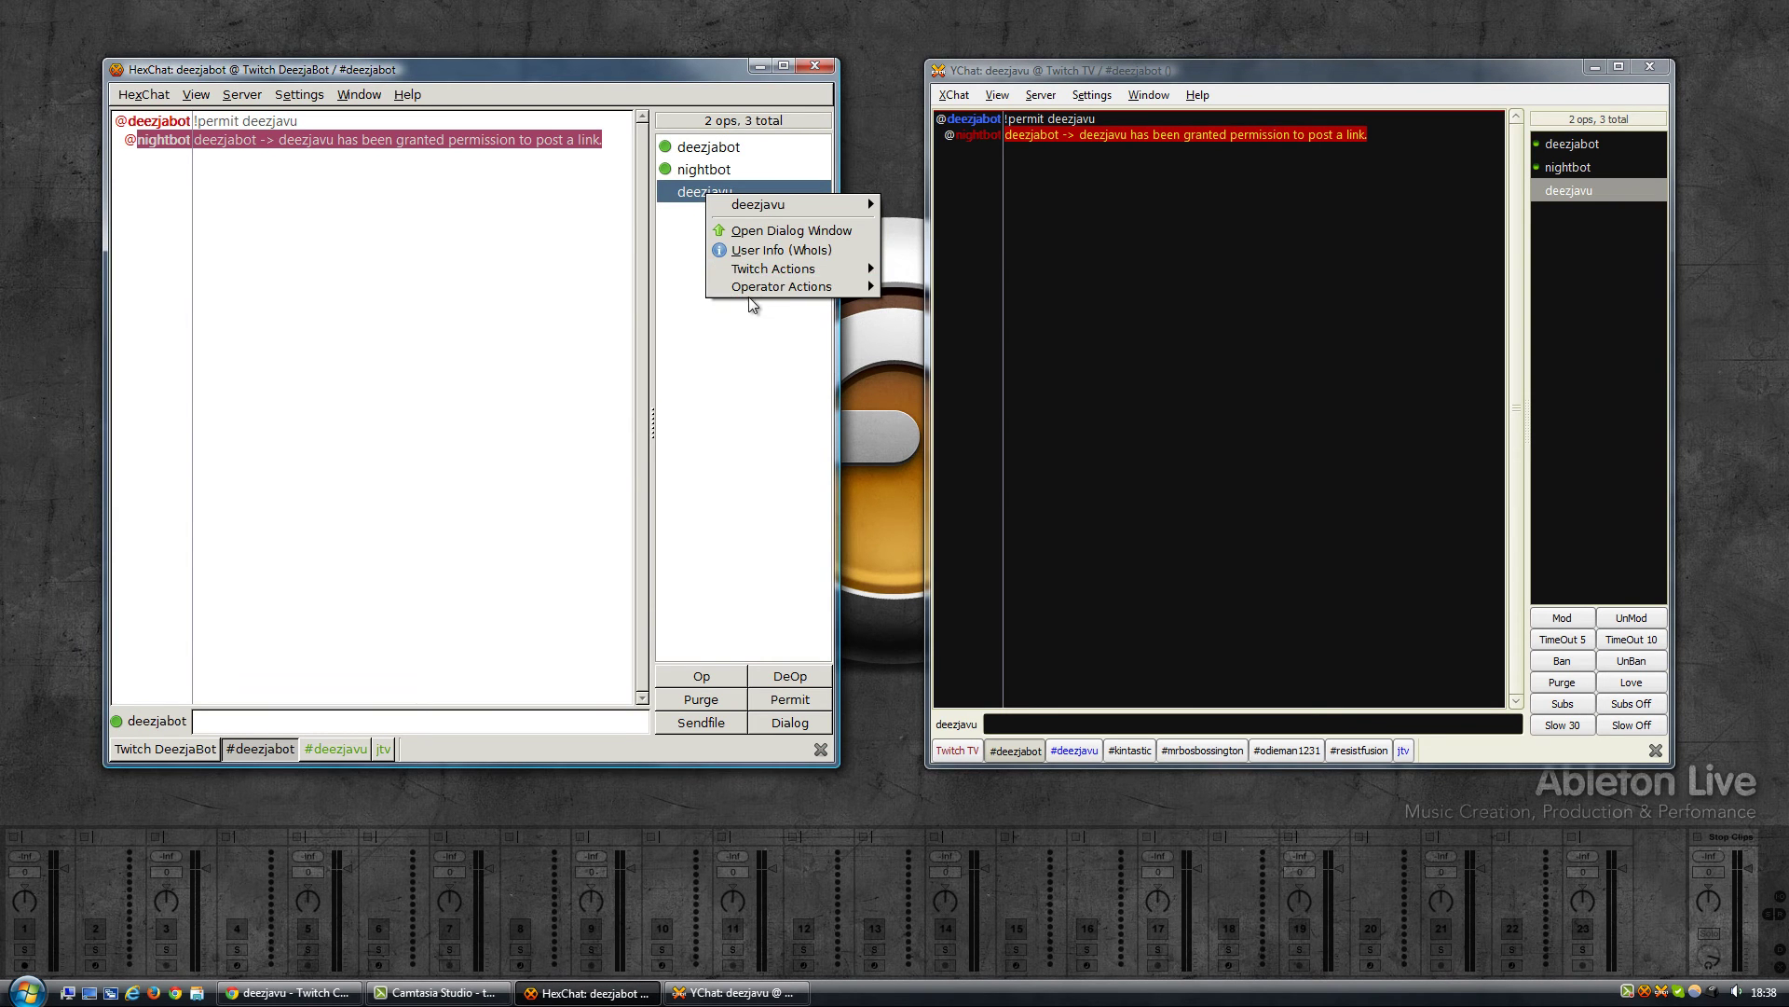
mouse_move(750, 287)
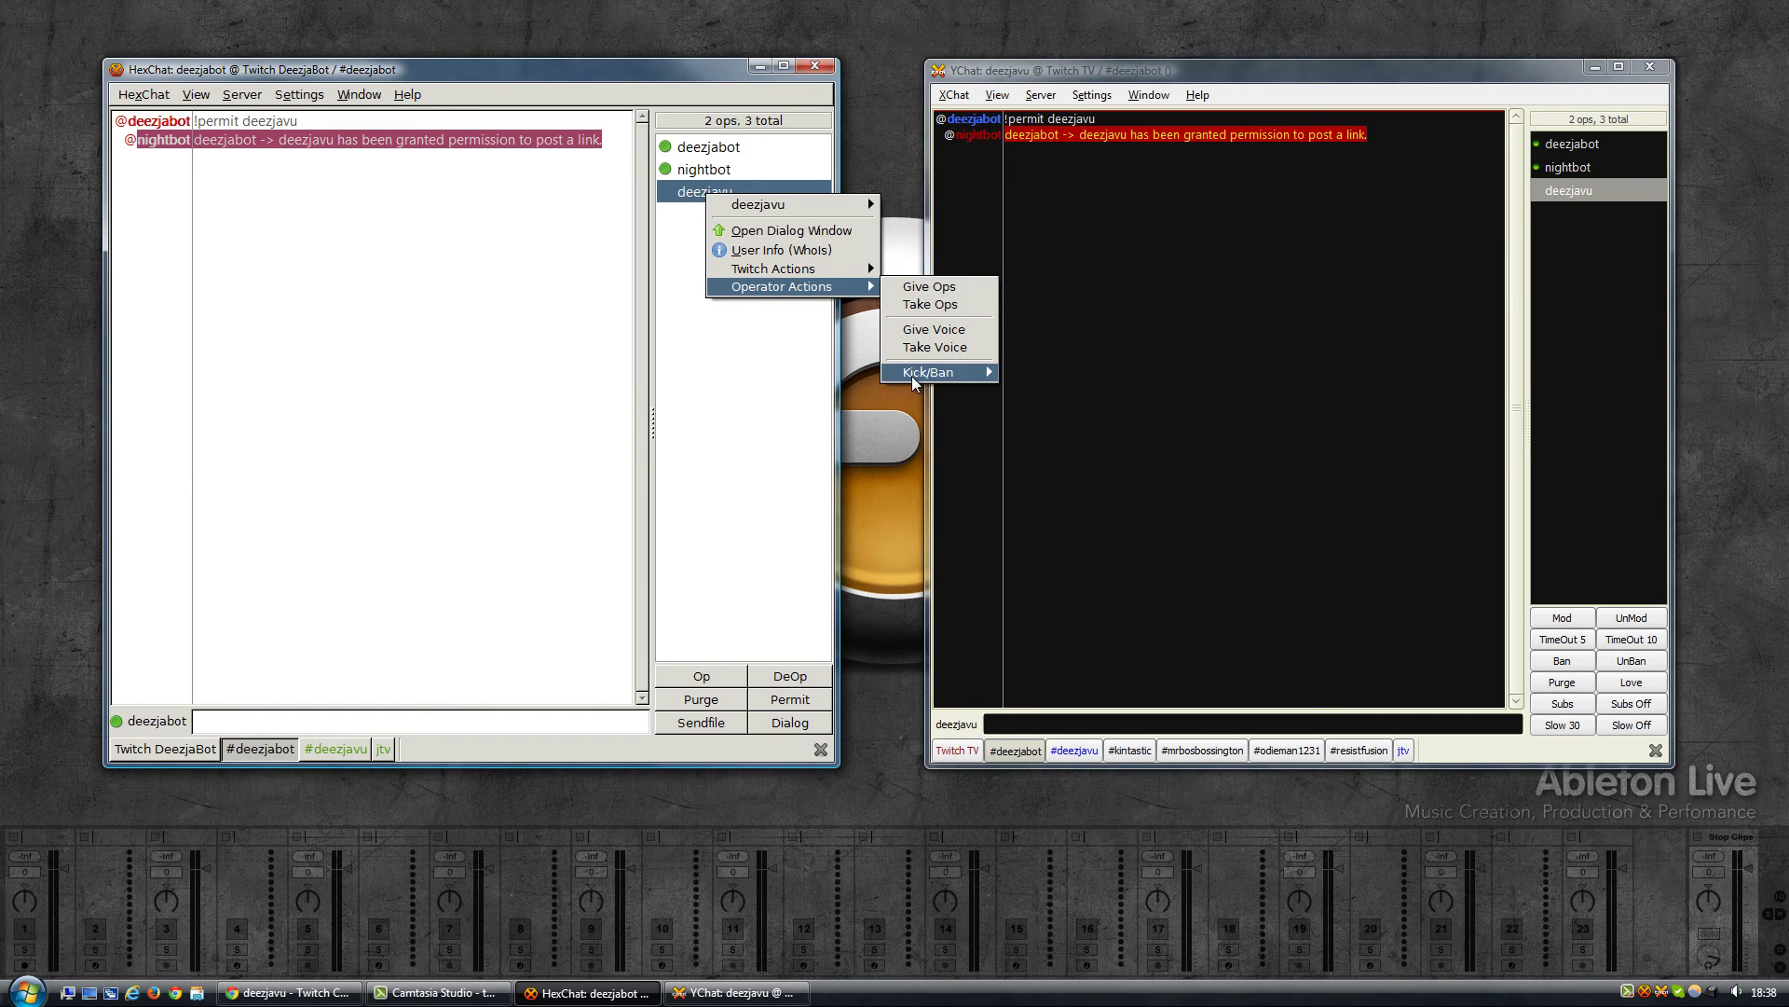
mouse_move(912, 376)
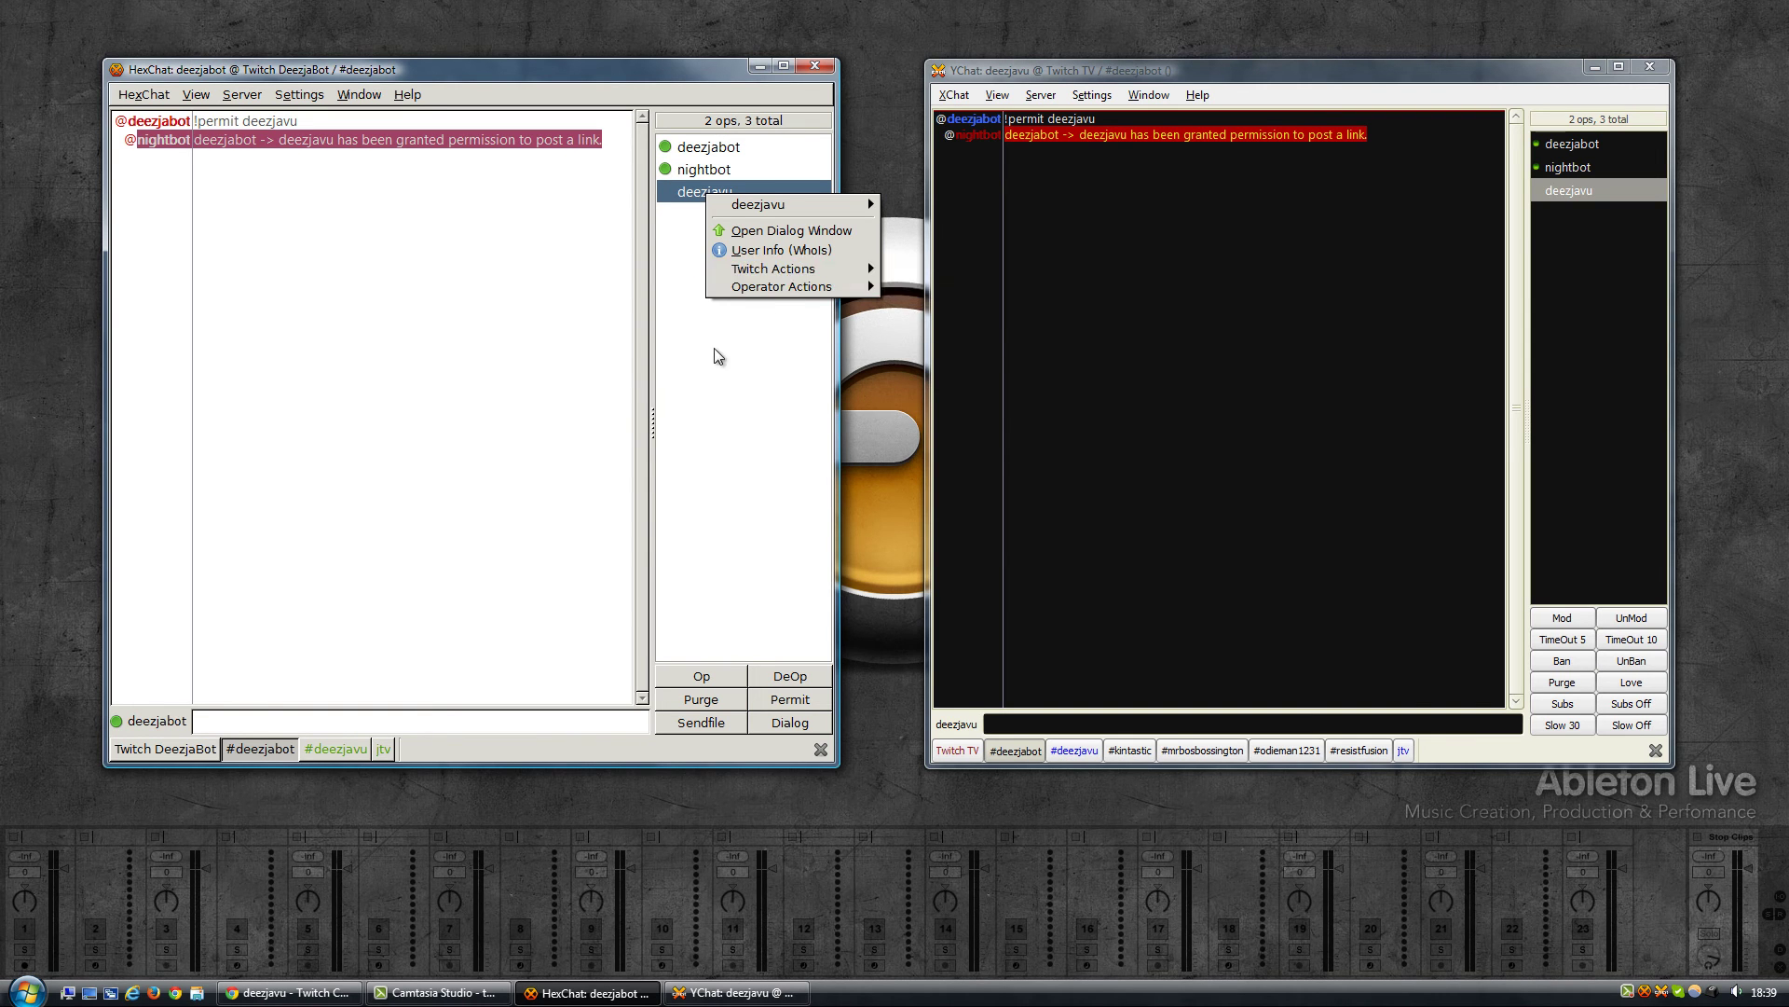
left_click(1154, 276)
left_click(1564, 188)
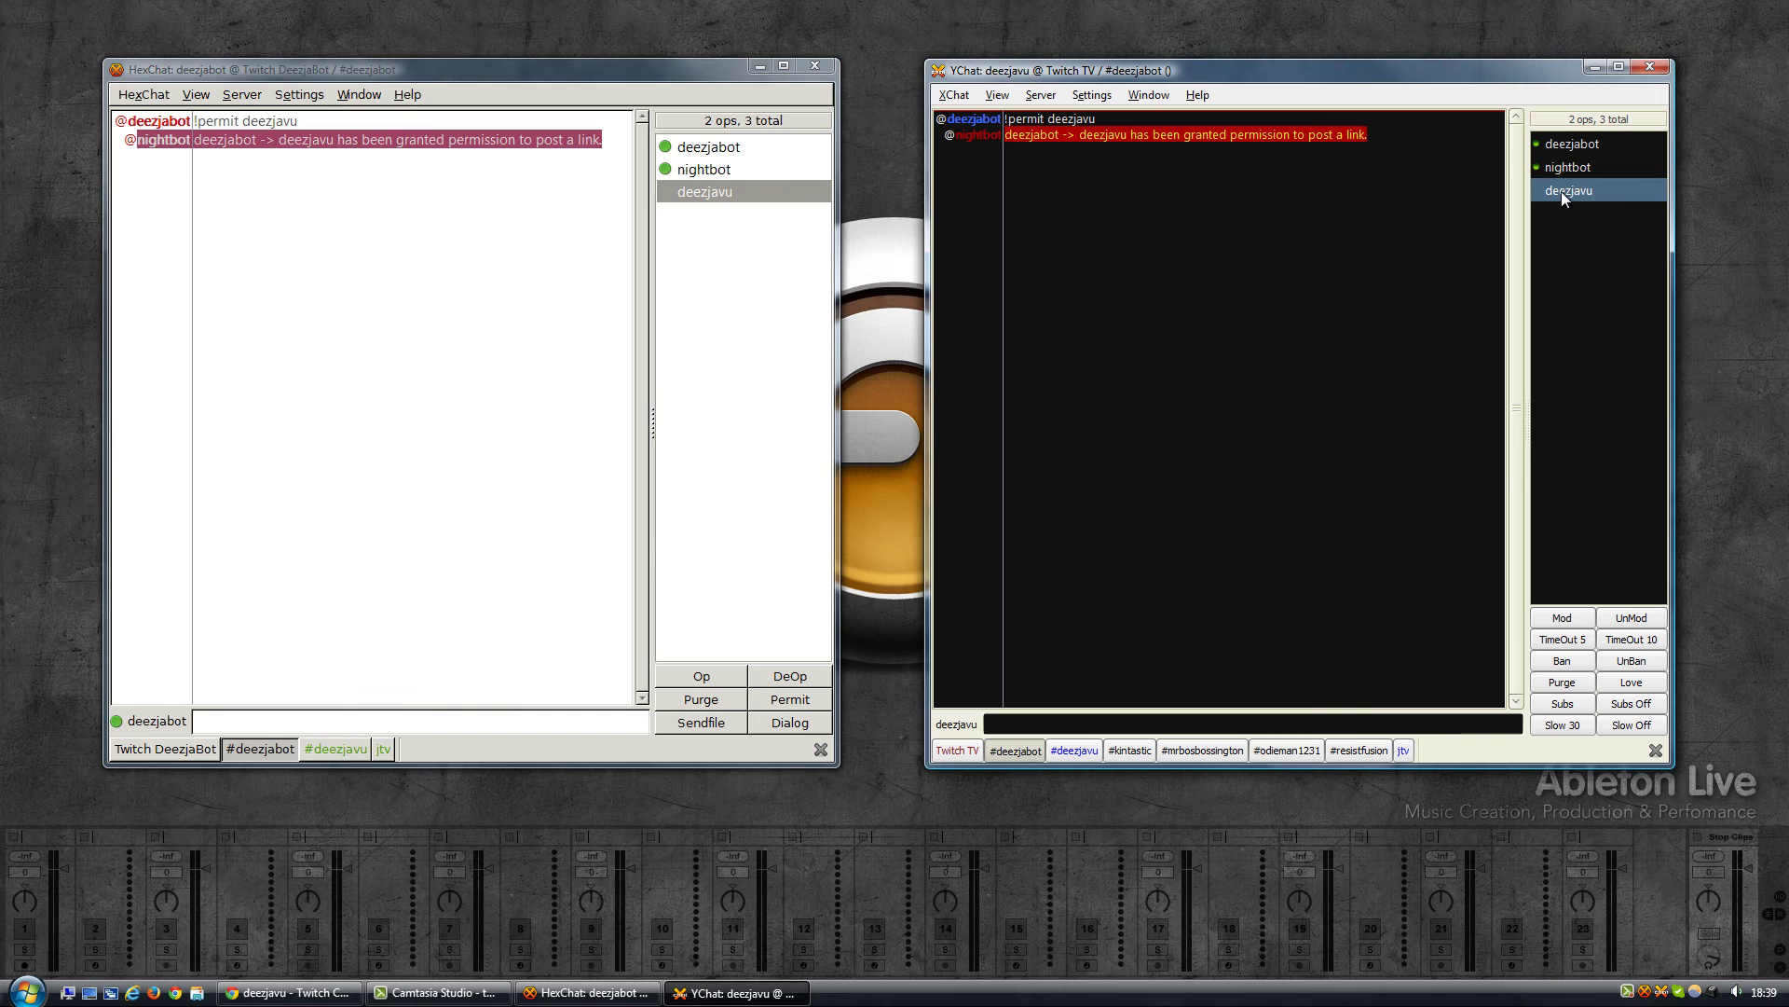
right_click(1562, 192)
mouse_move(1607, 337)
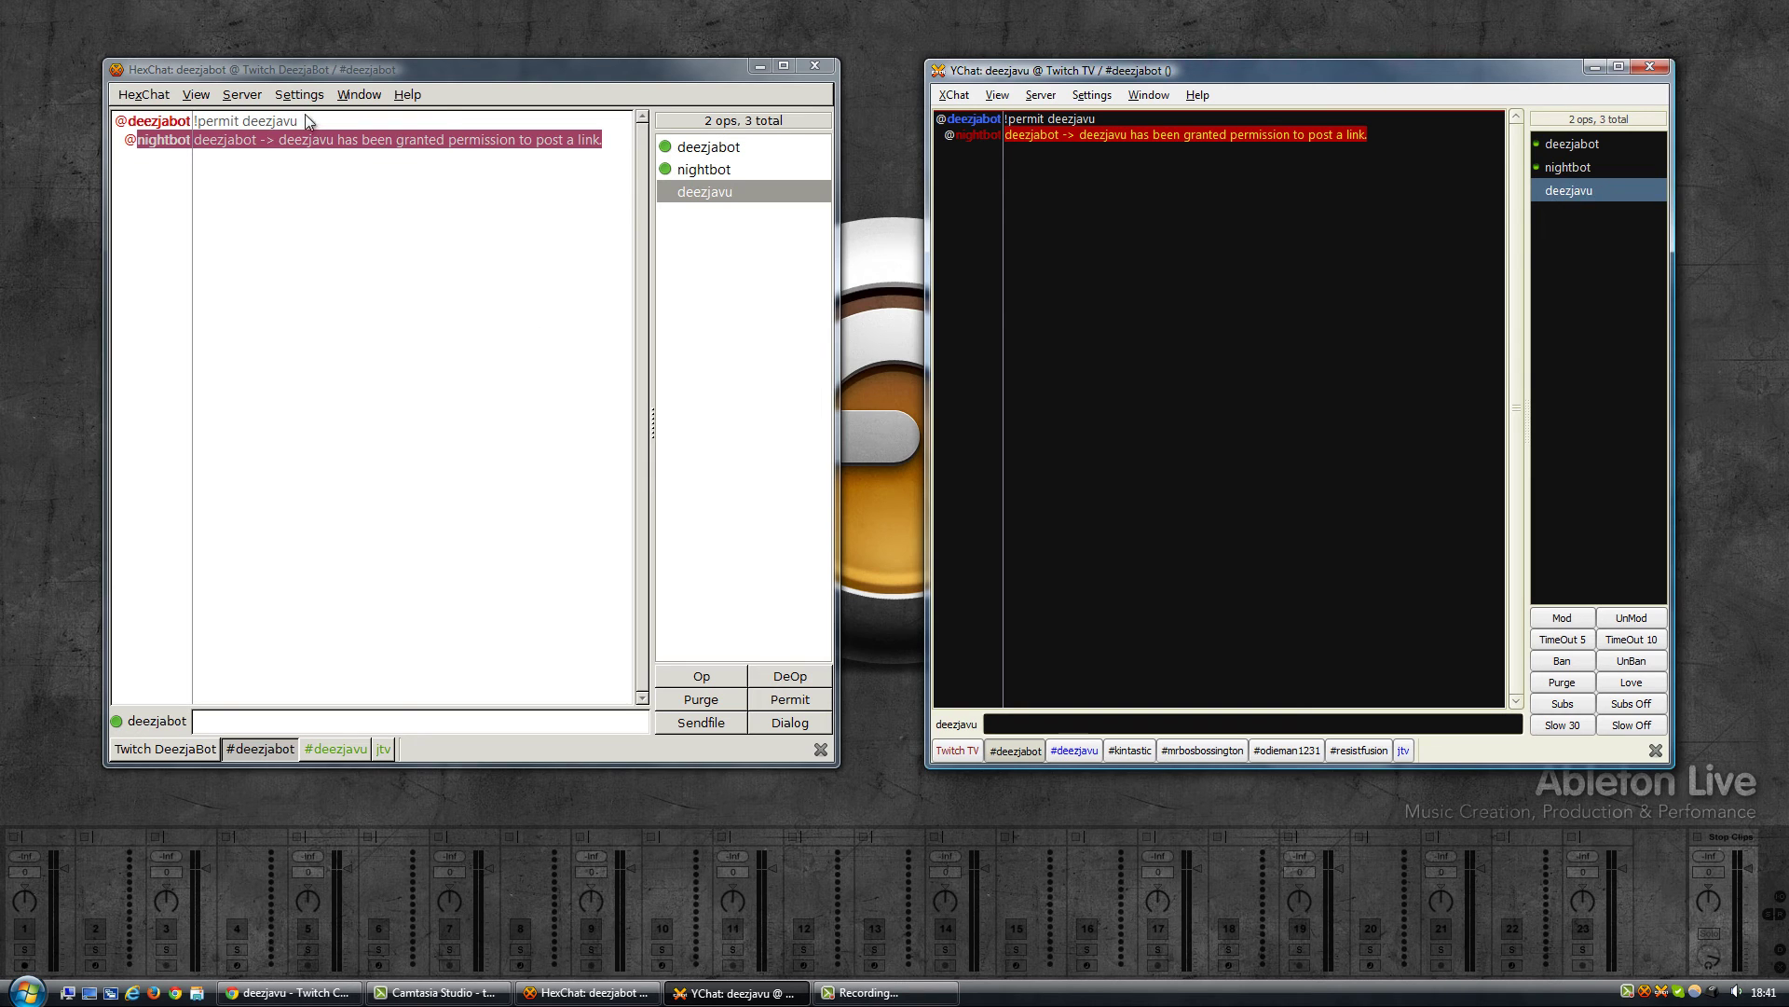
Open HexChat's Userlist Popup settings, move the dialog toward the middle of the desktop and enlarge it to fit the whole list
left_click(299, 94)
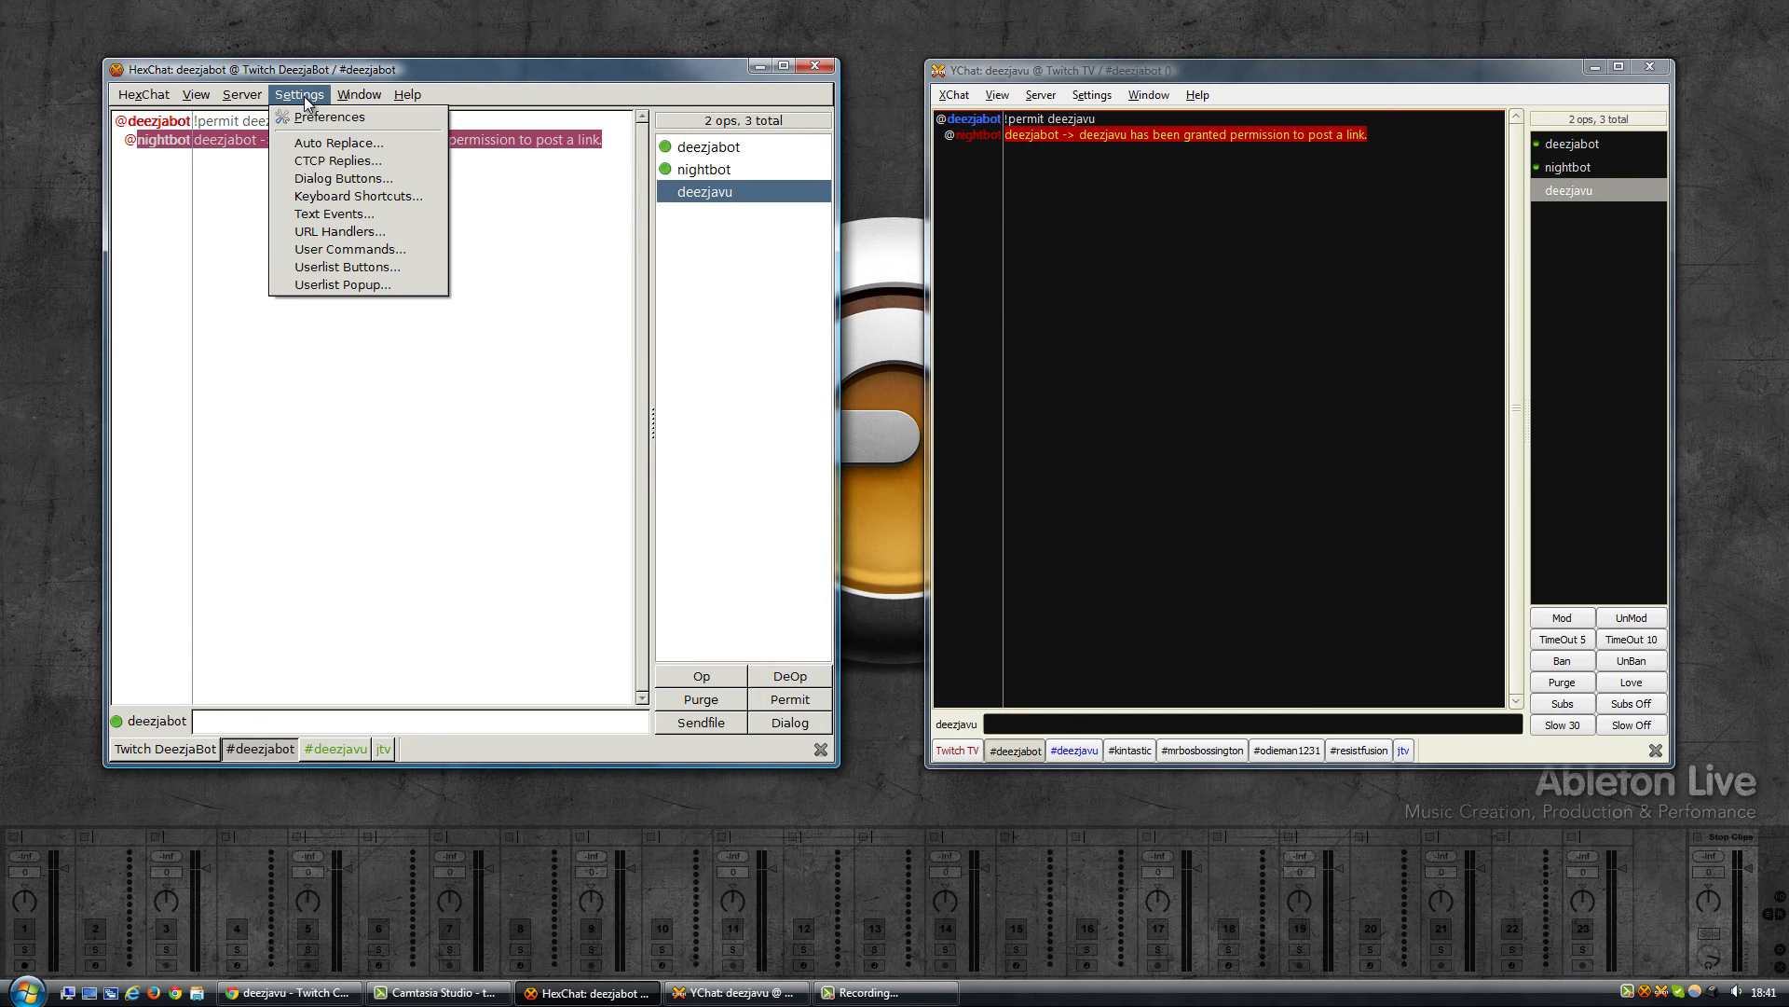
left_click(359, 284)
left_click_drag(373, 184, 720, 262)
left_click_drag(852, 240, 848, 199)
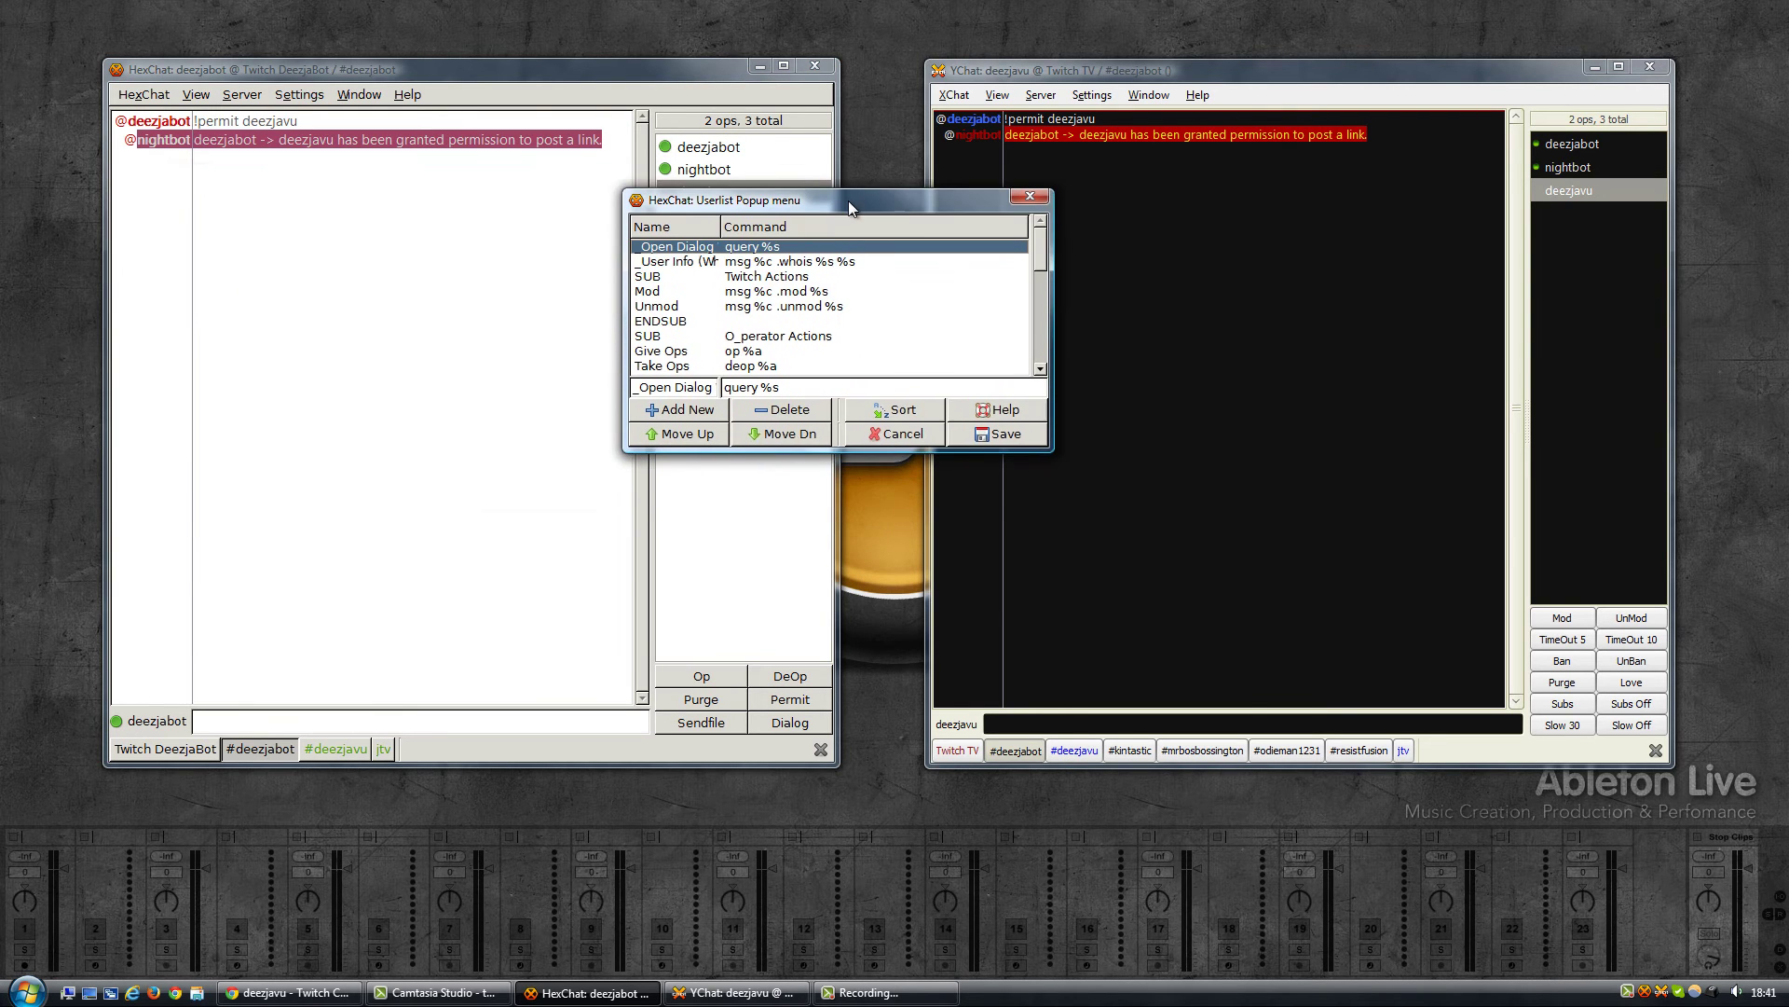
left_click_drag(829, 453, 828, 754)
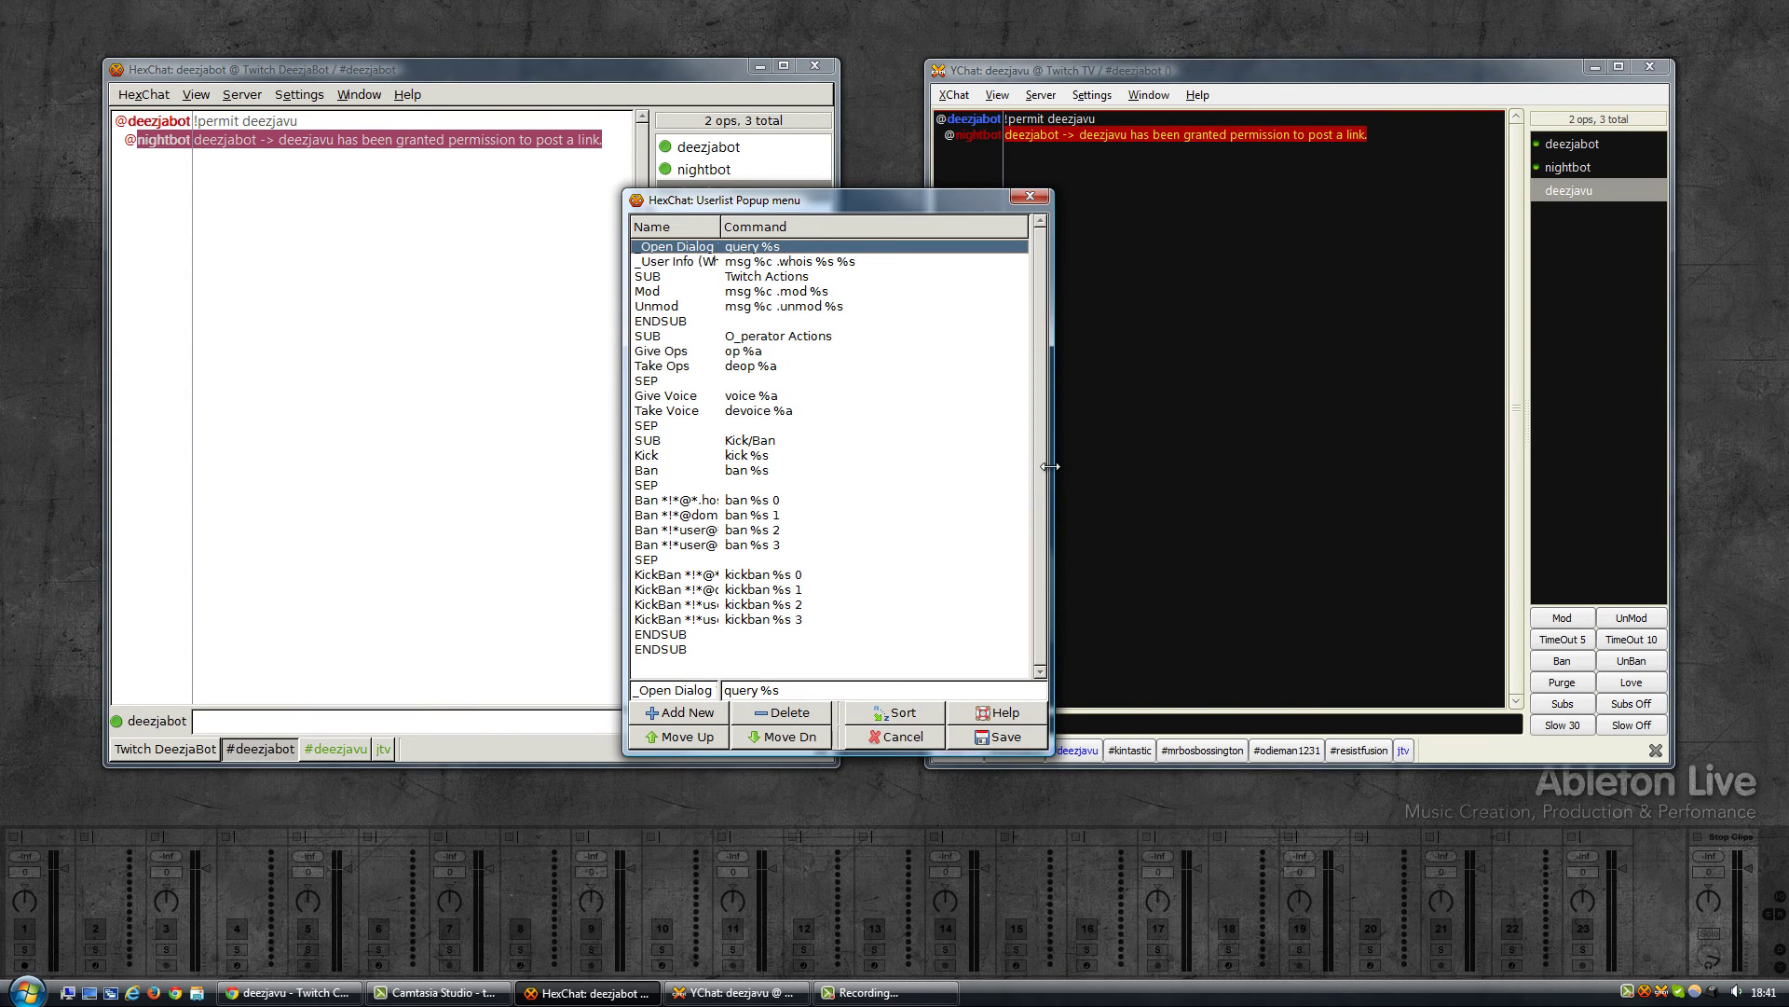
left_click_drag(1042, 479, 1165, 479)
left_click_drag(898, 199, 914, 157)
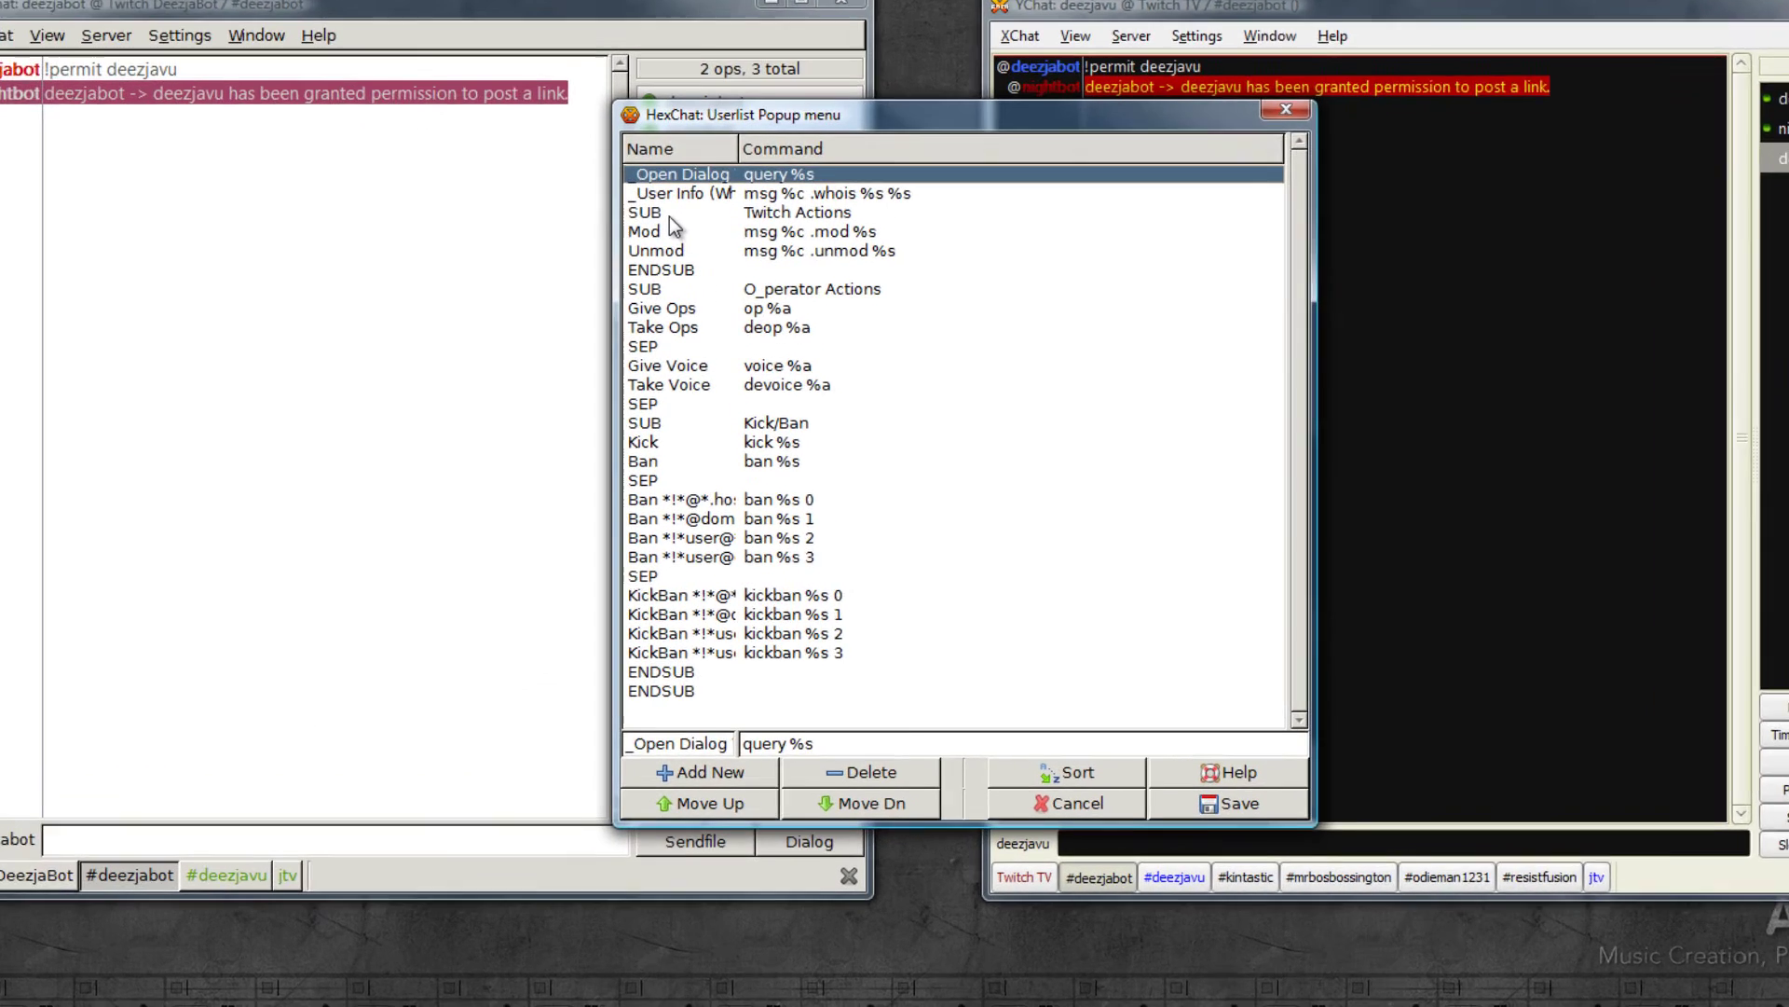
Add a trial entry named SUB with the command "Twitch Actions" to the popup menu list and delete it again
left_click(681, 235)
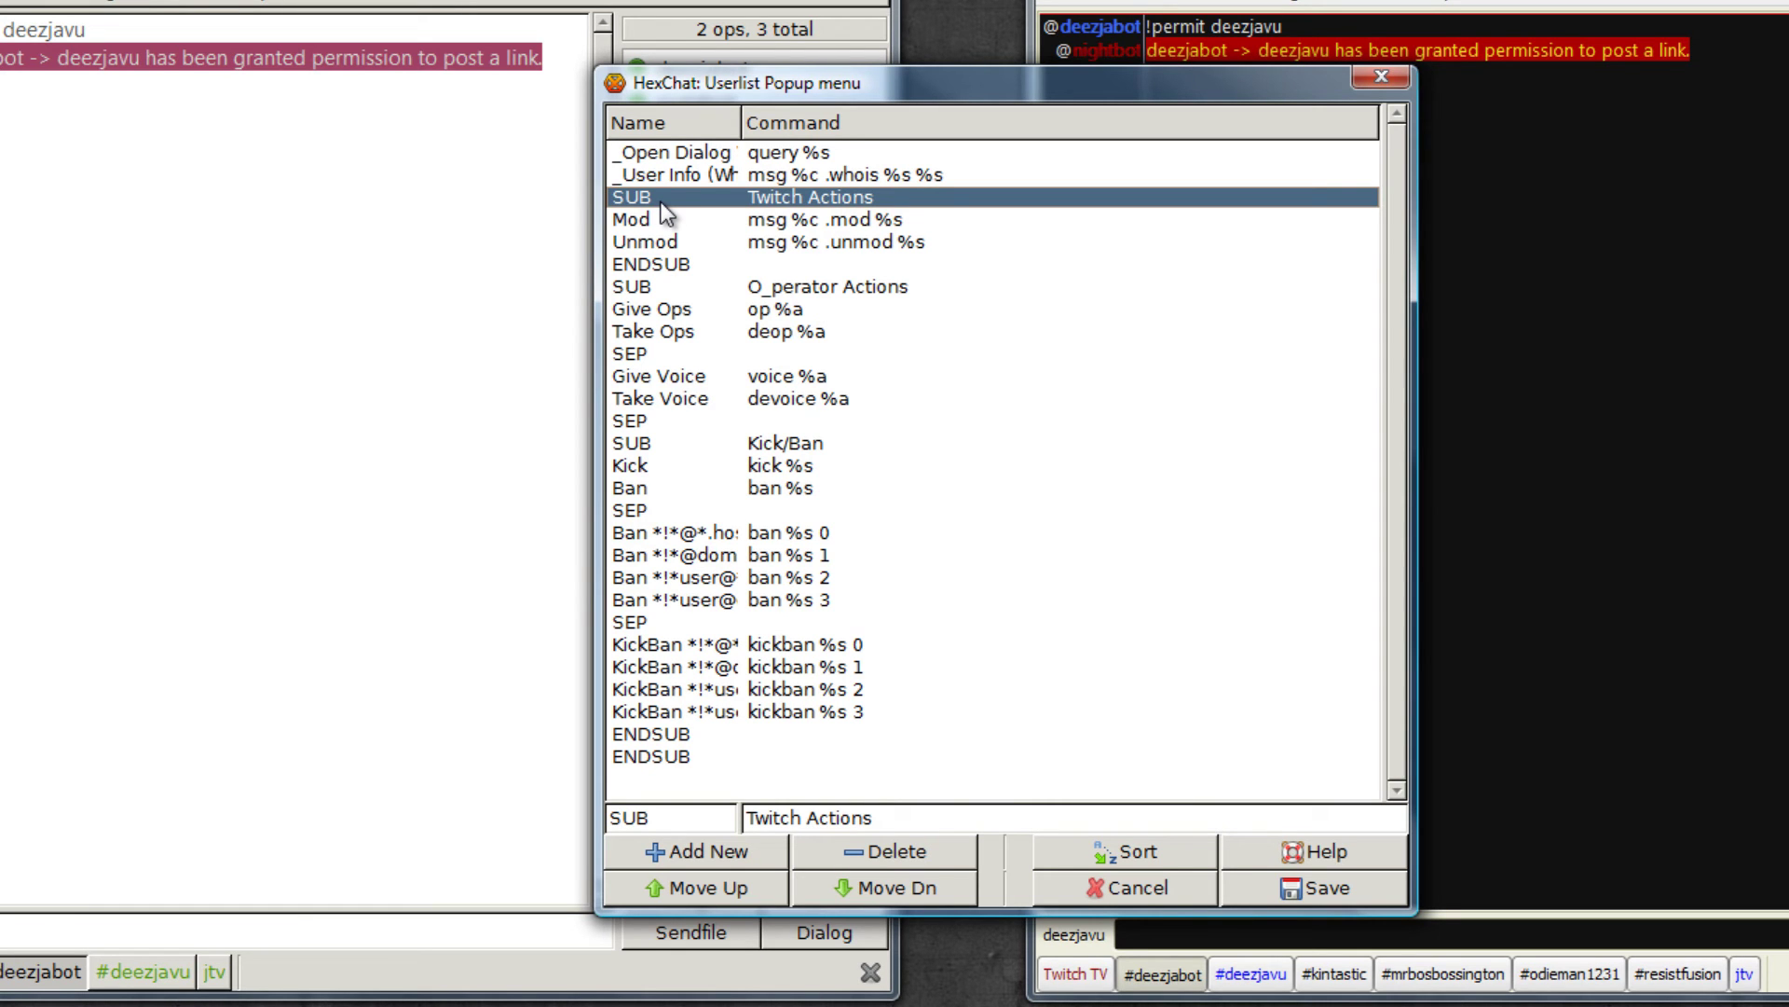
left_click(712, 854)
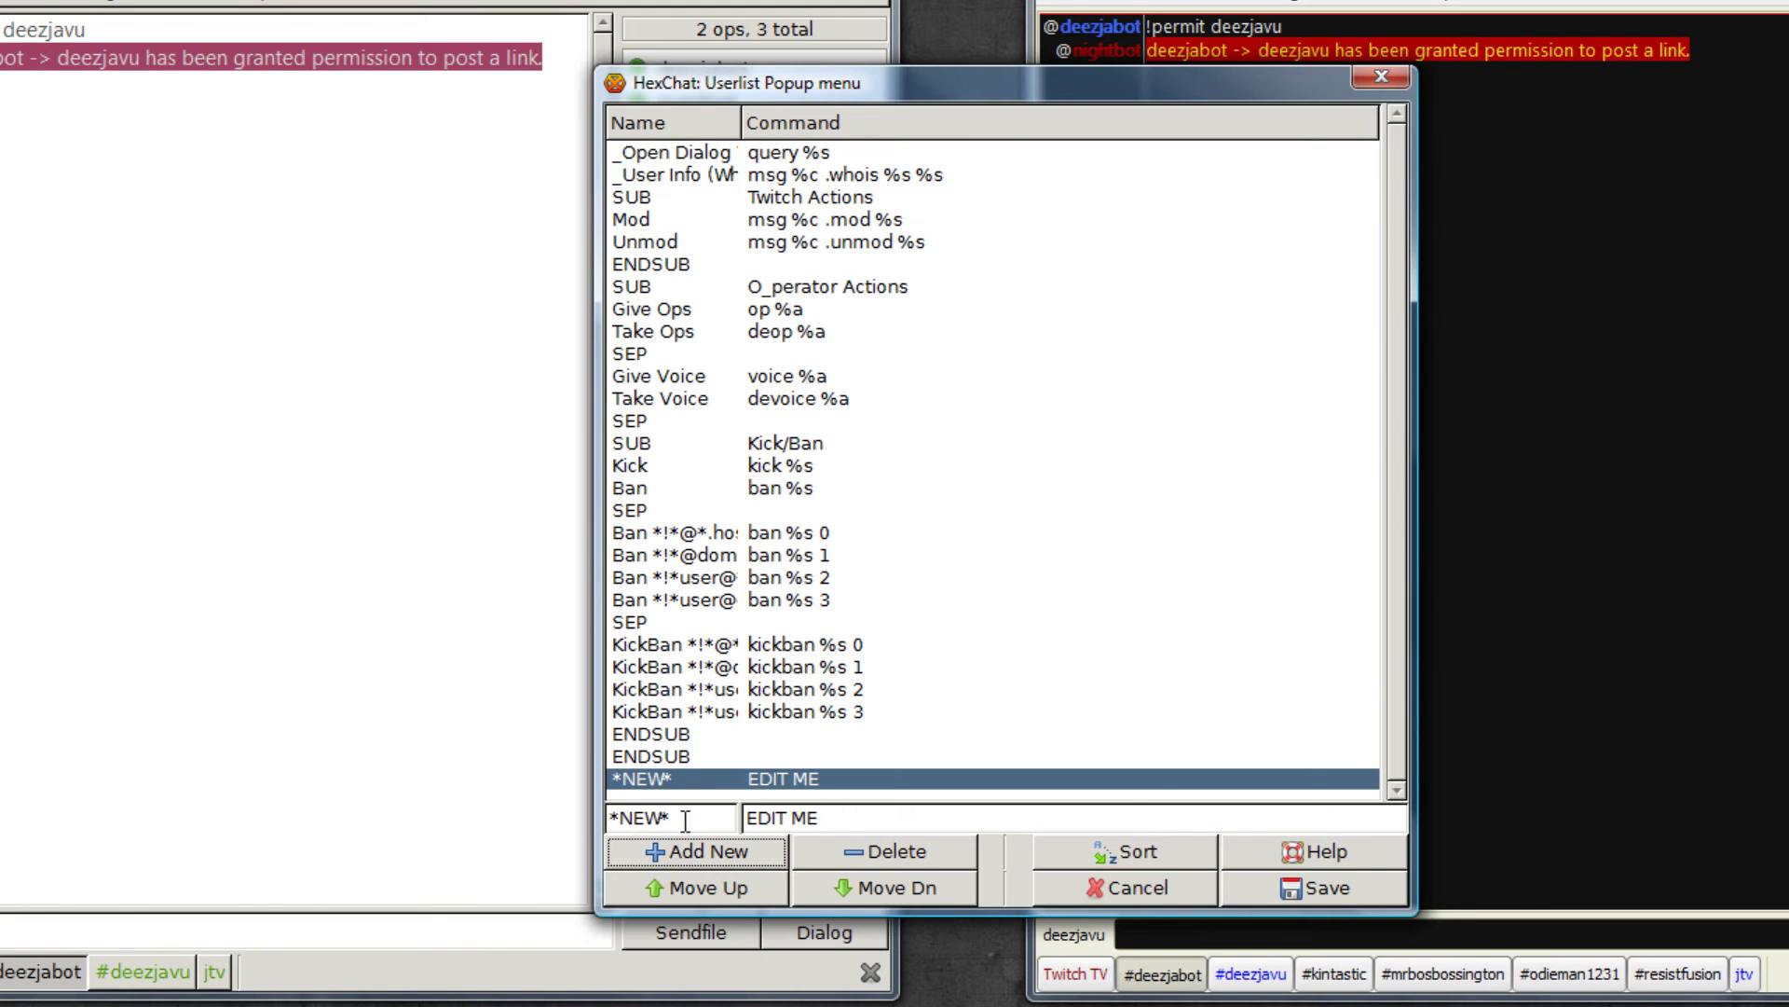
left_click_drag(685, 817, 569, 825)
type("SUB")
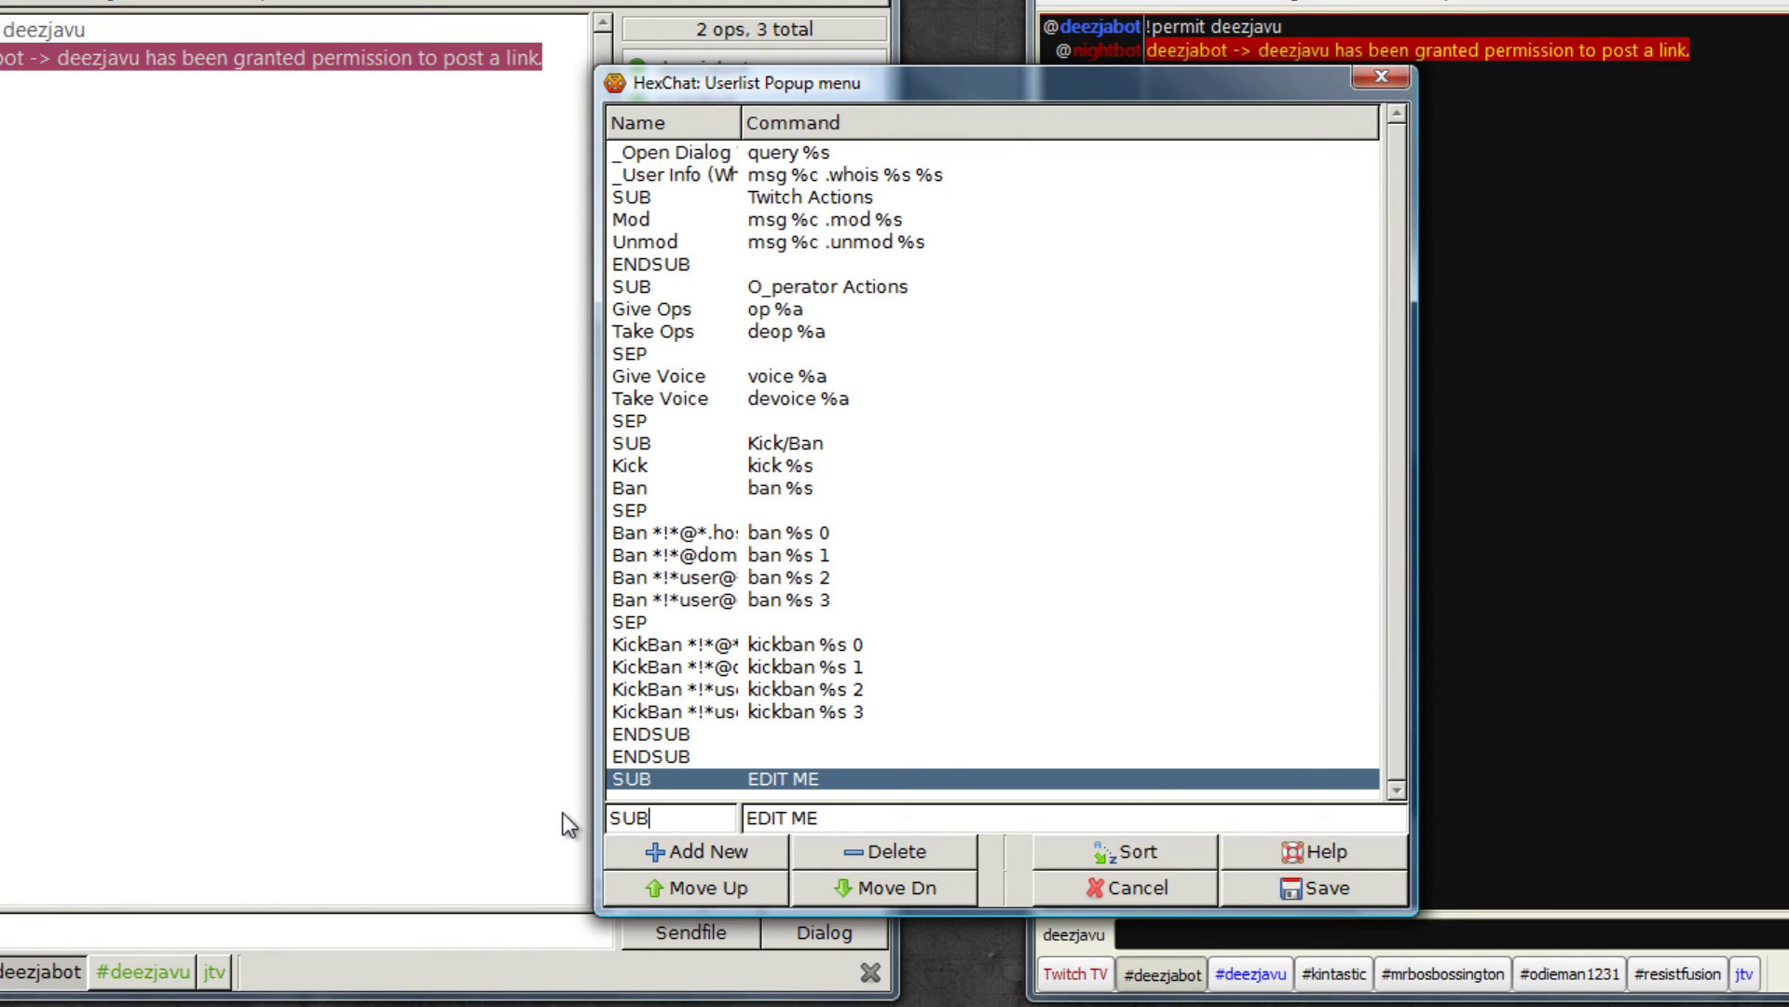
key("Tab")
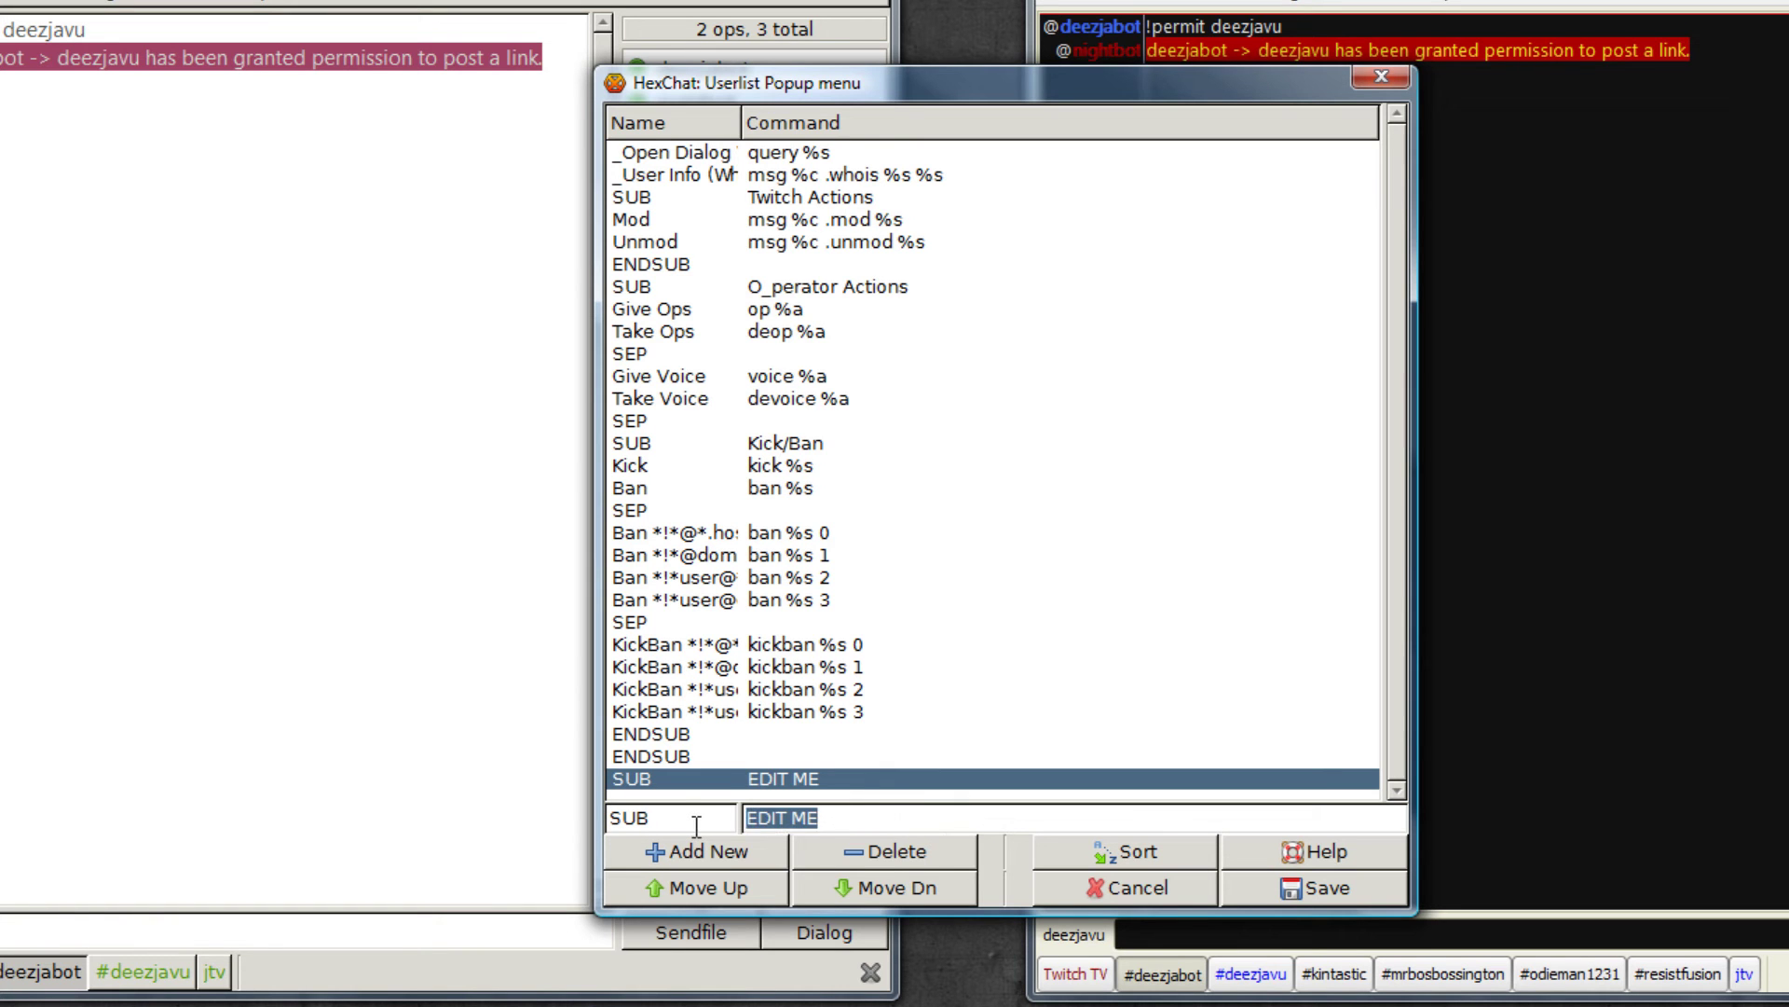
type("Twitch")
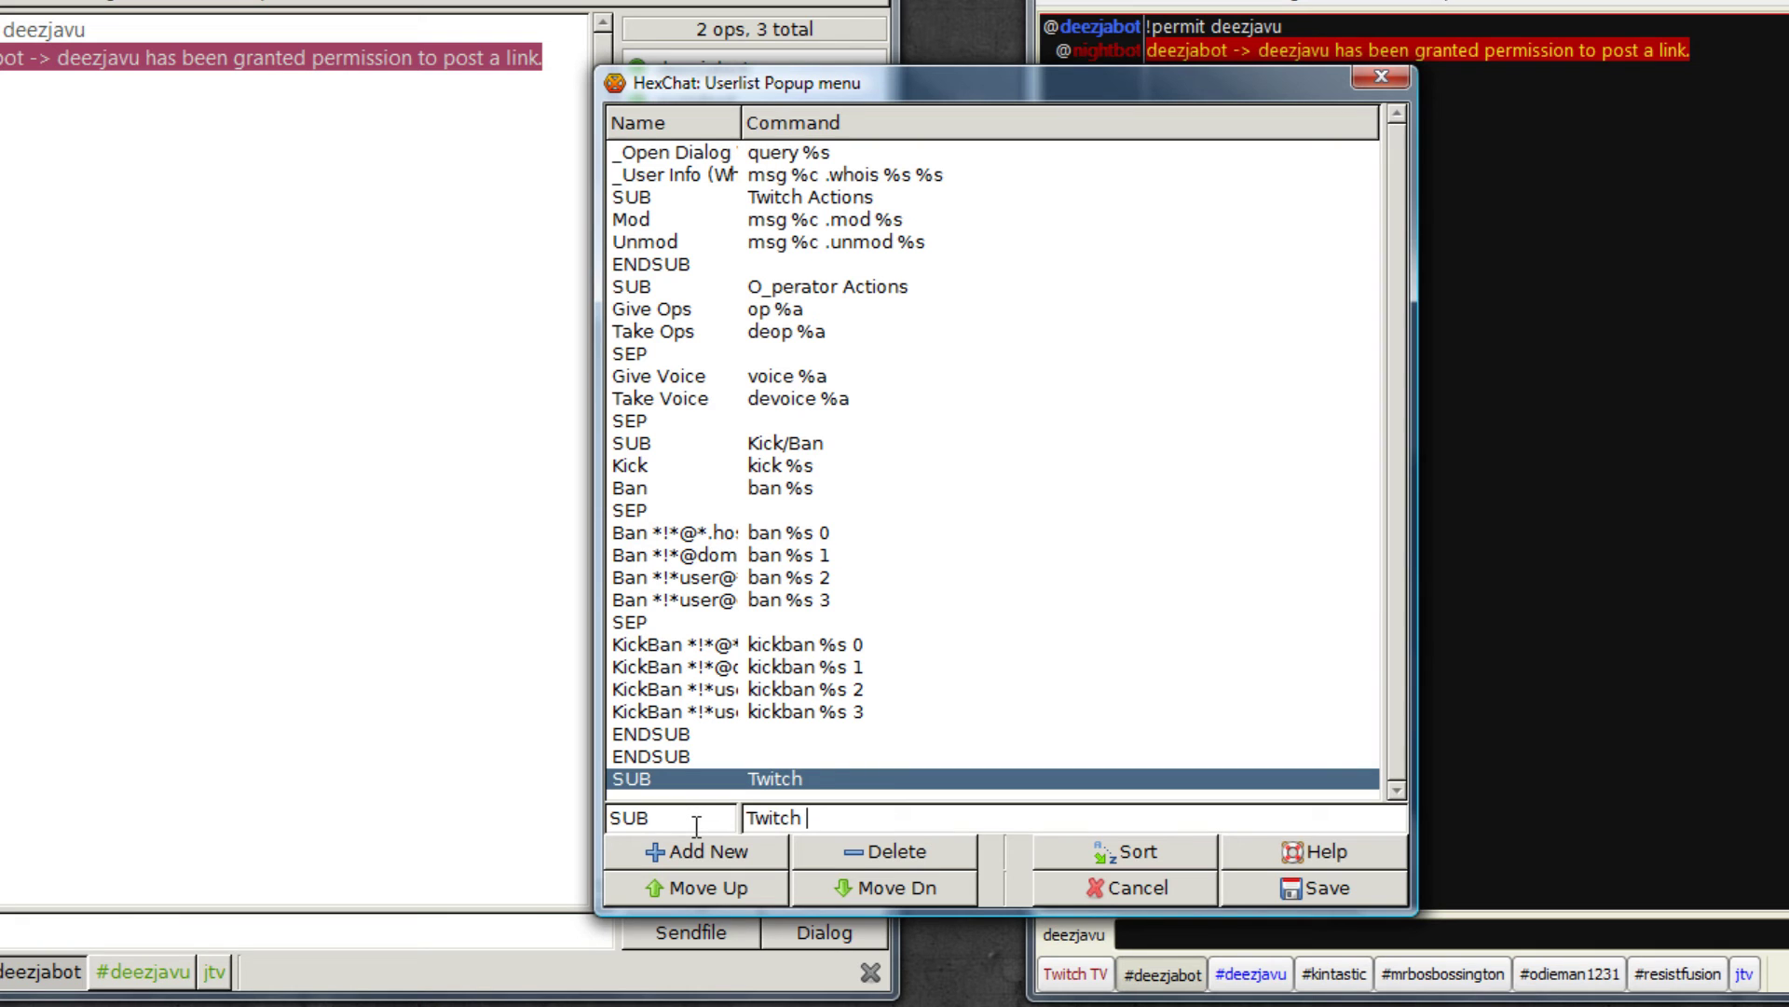
type(" Actions")
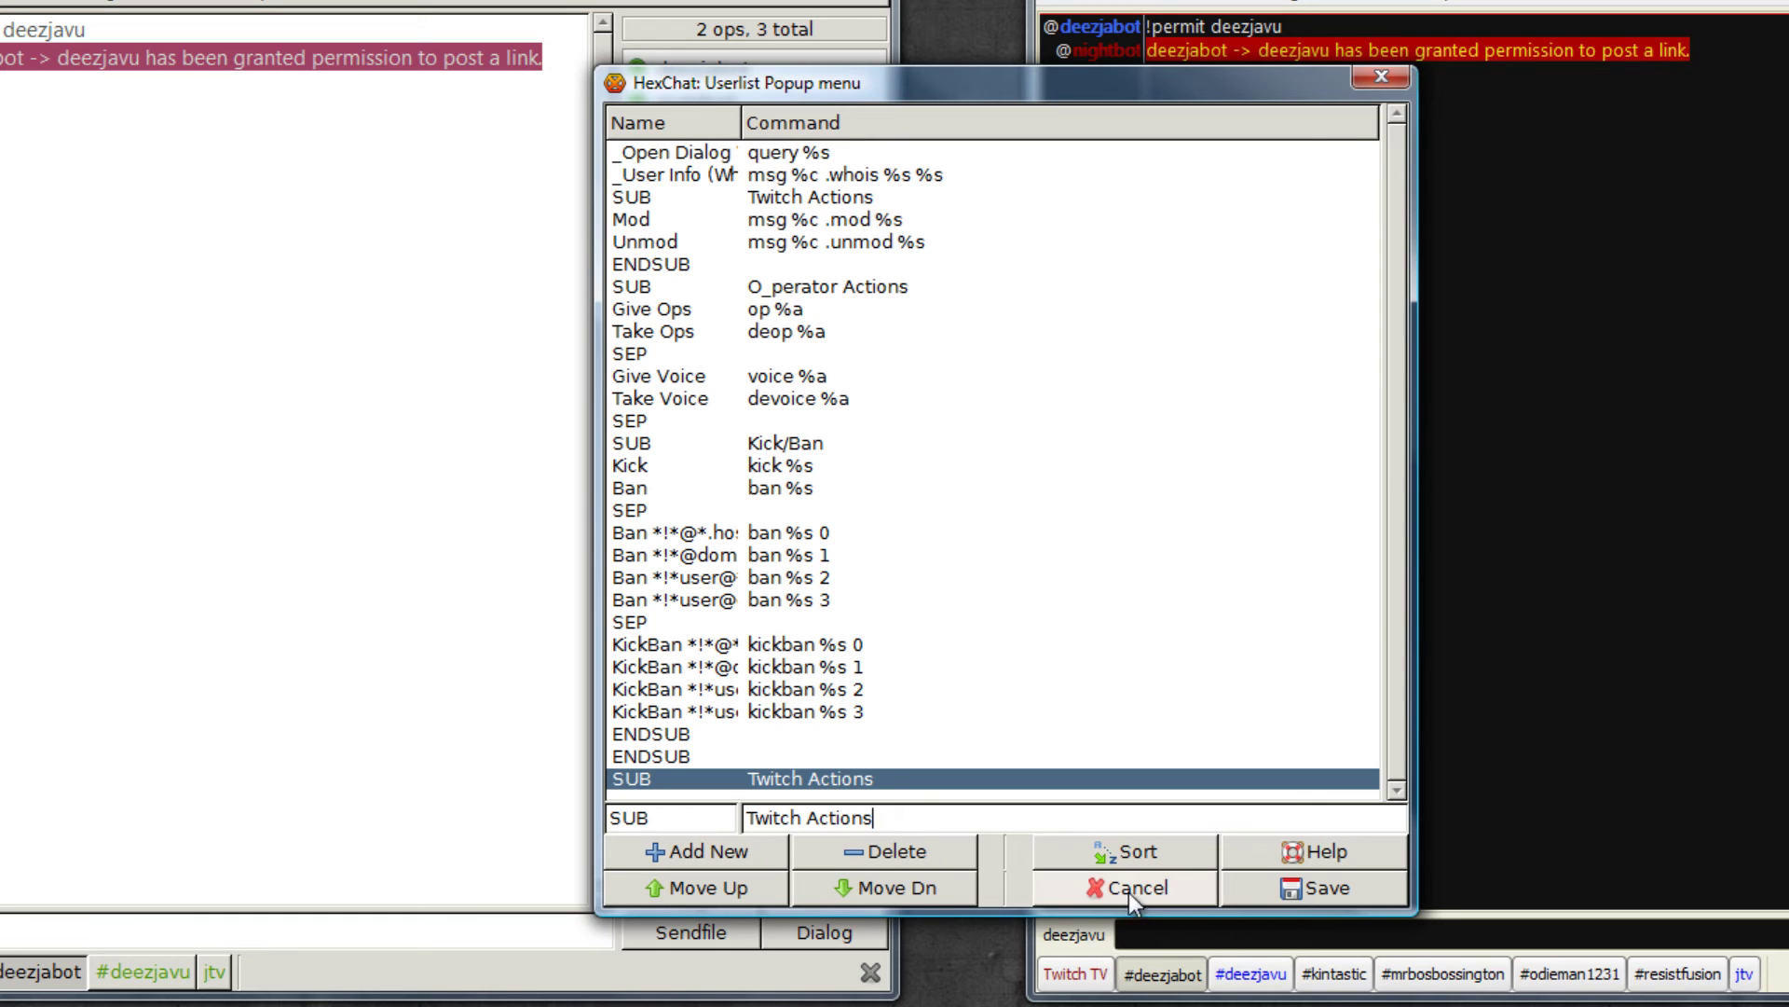
left_click(869, 857)
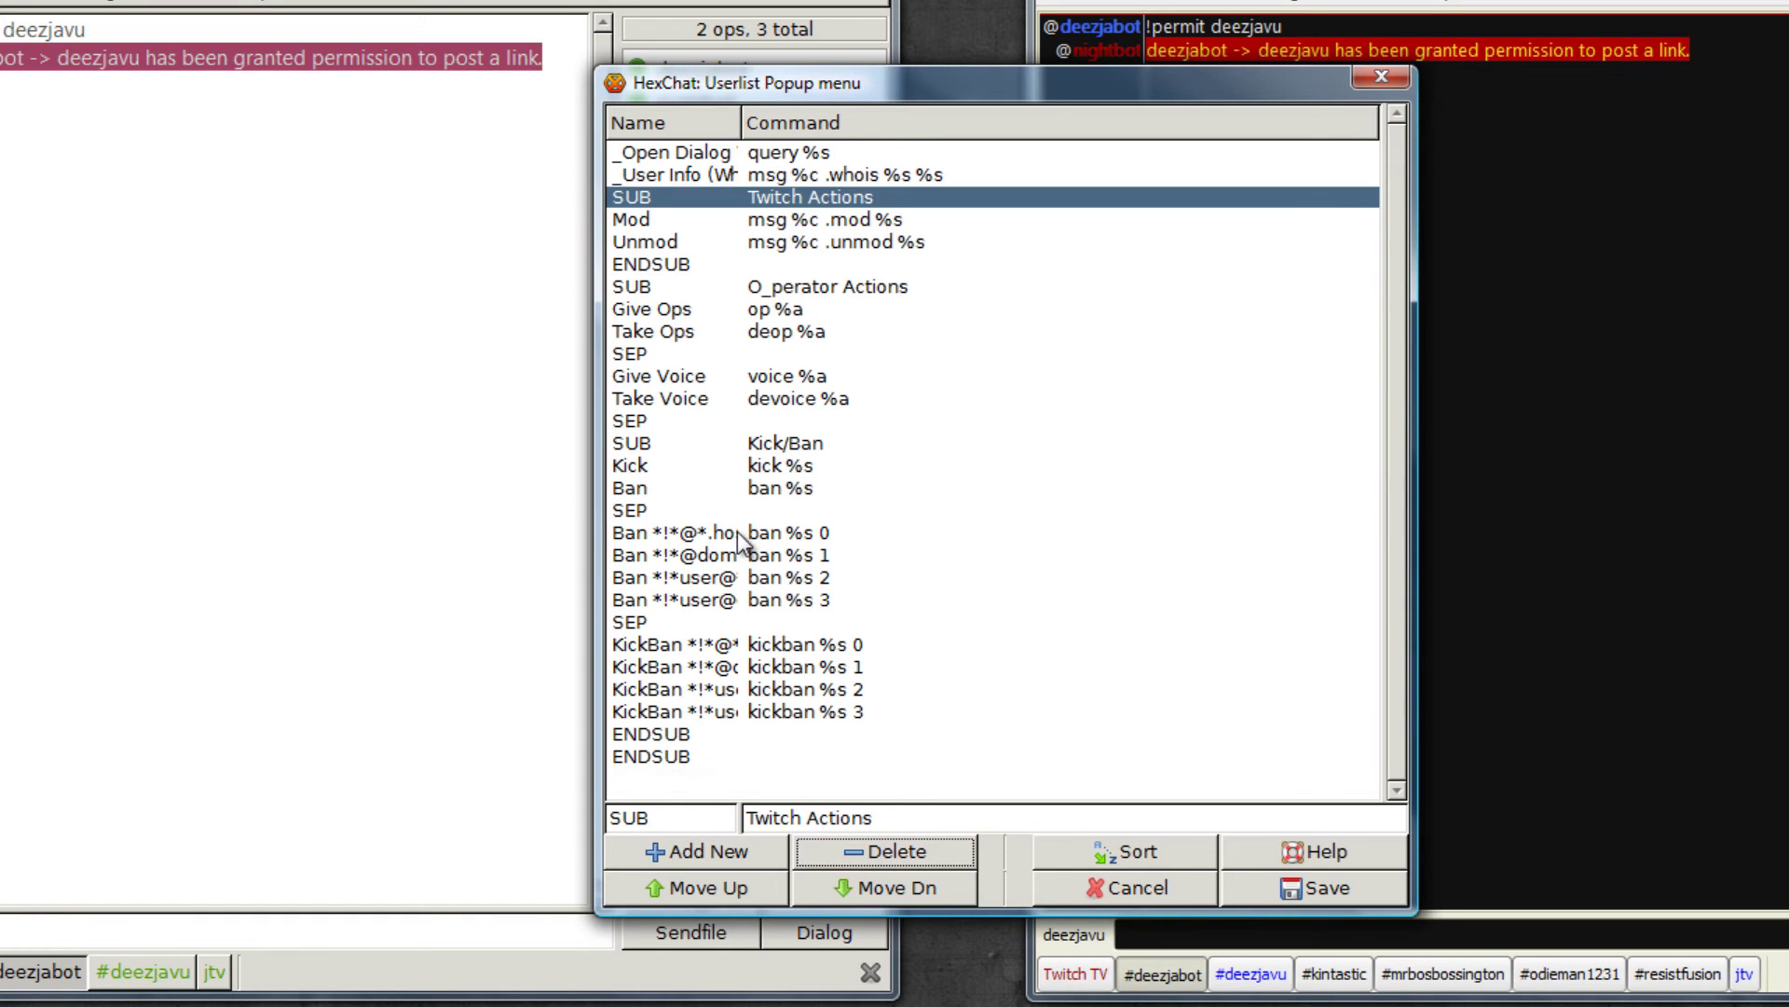
Examine the structure of the Twitch Actions submenu, from its SUB line through Mod and Unmod to ENDSUB
left_click(766, 196)
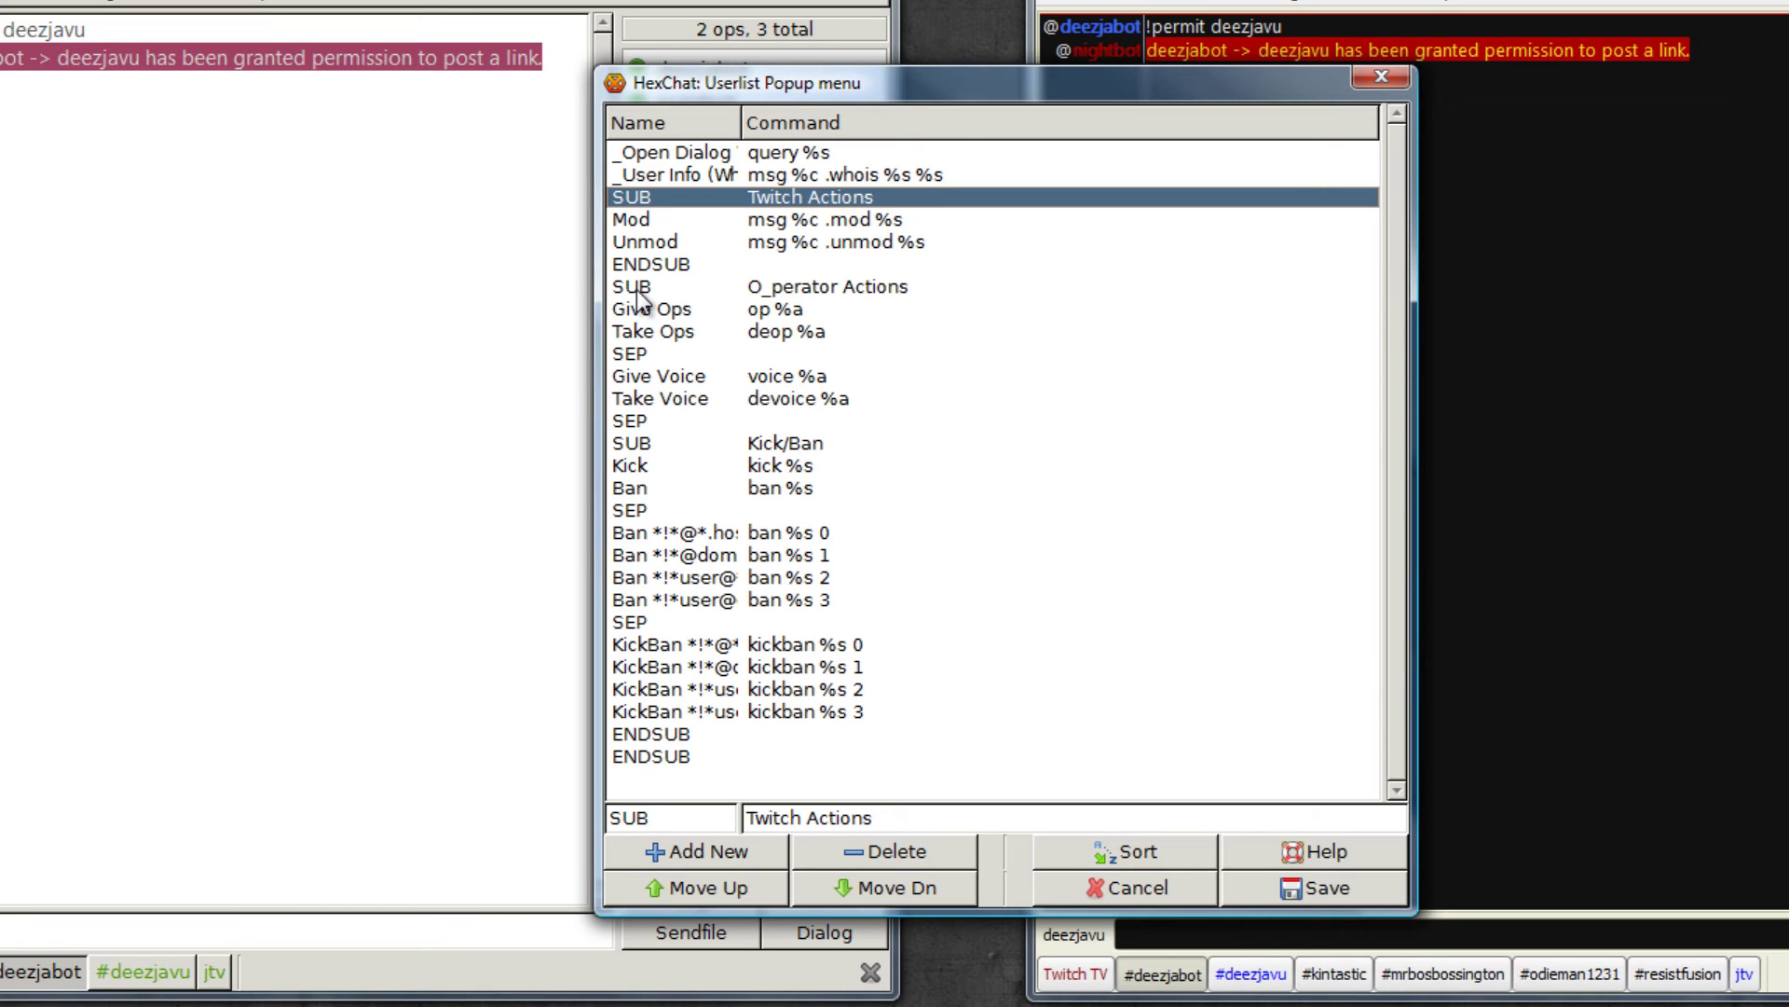
left_click(641, 265)
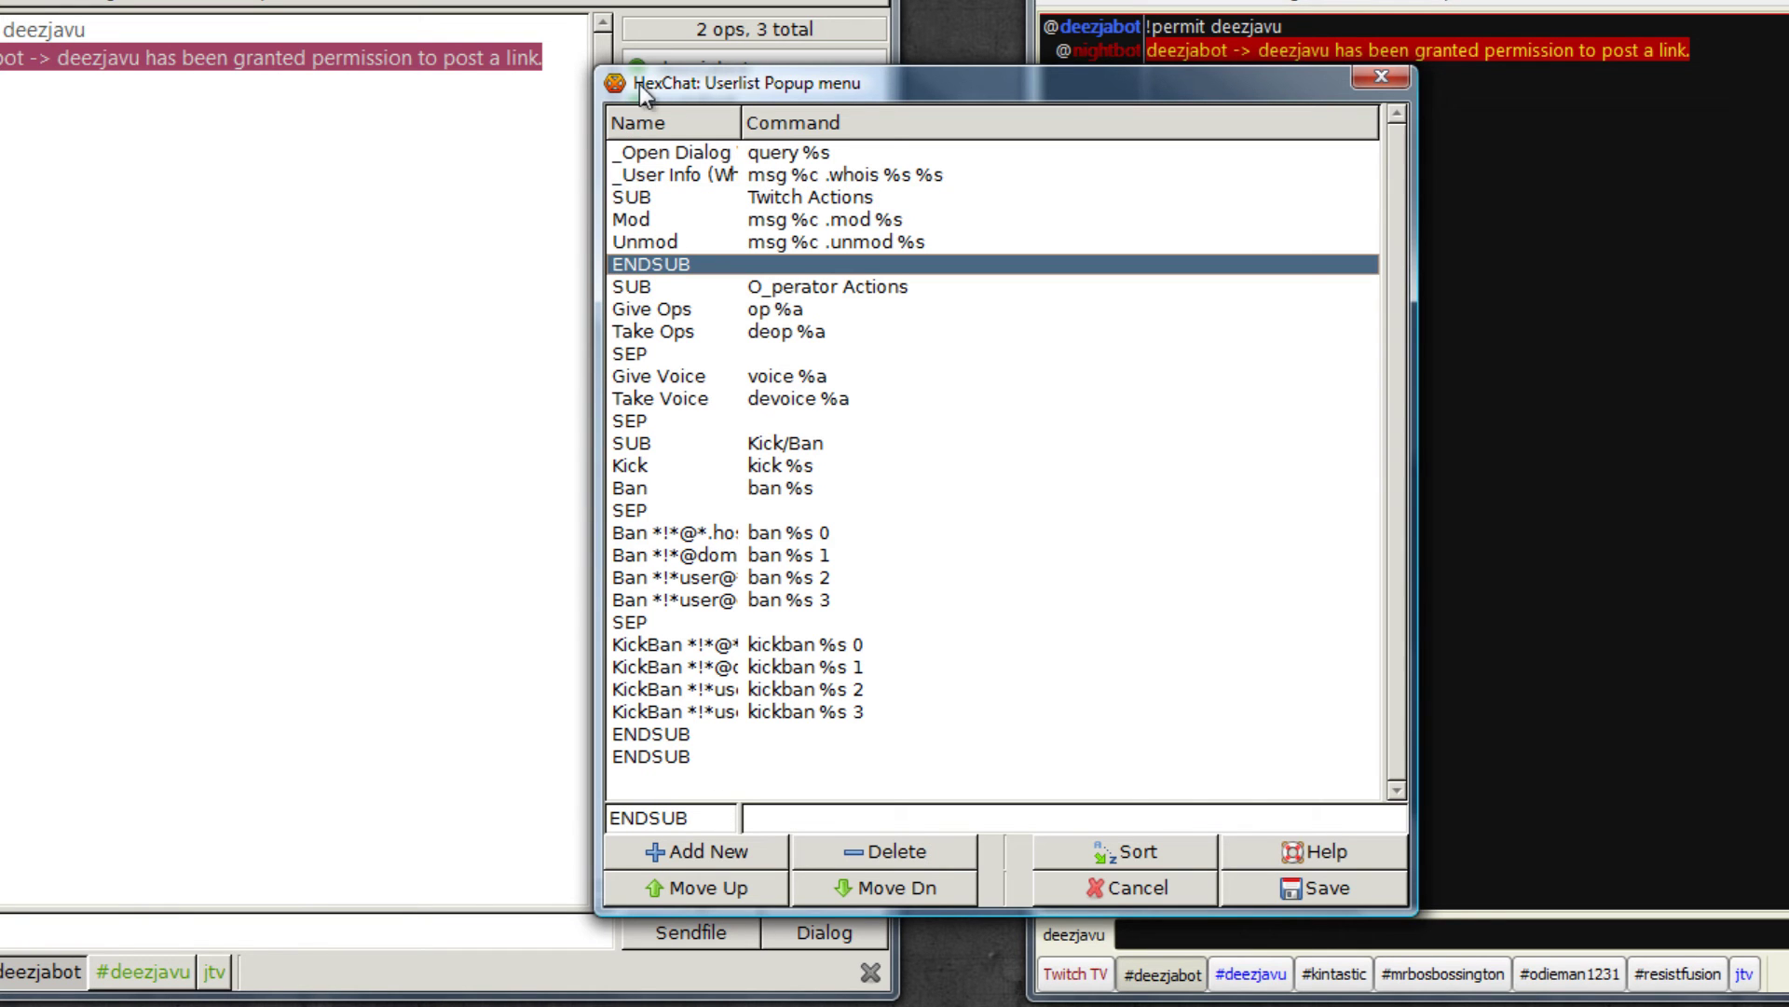
left_click(639, 219)
left_click(641, 241)
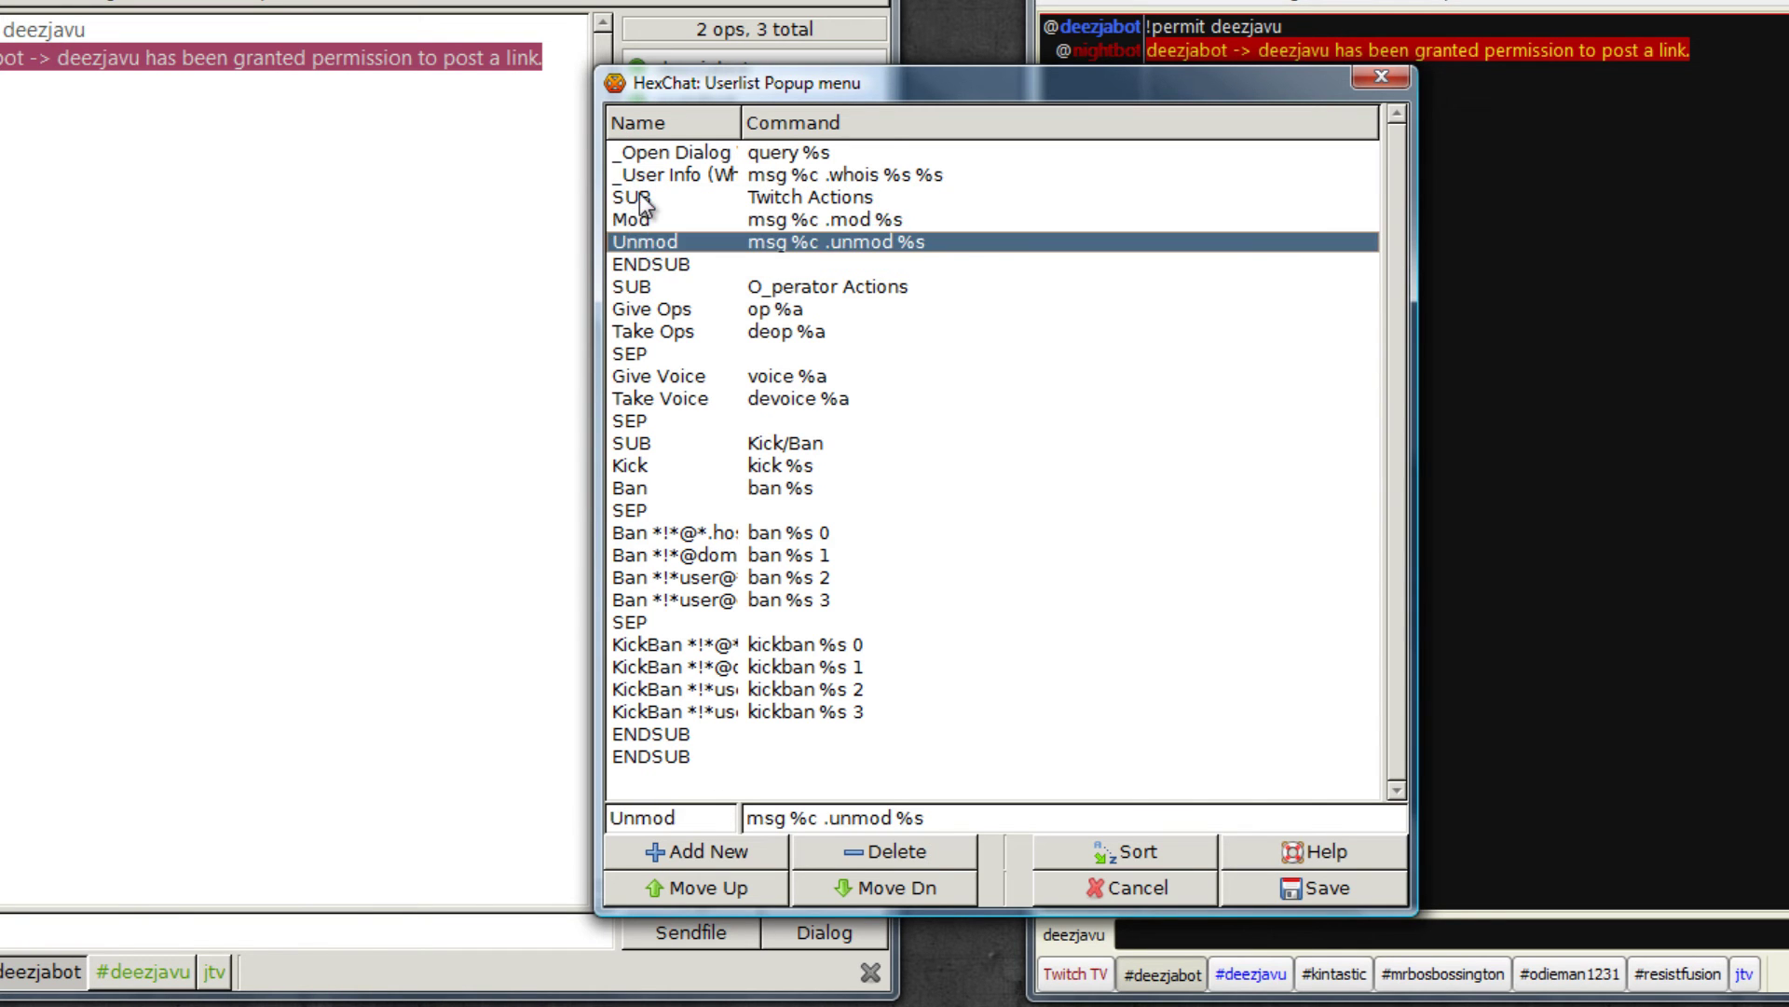
left_click(639, 193)
left_click(640, 263)
Compare the Mod command "msg %c .mod %s" with the Unmod command "msg %c .unmod %s" and save the popup menu list
left_click(639, 223)
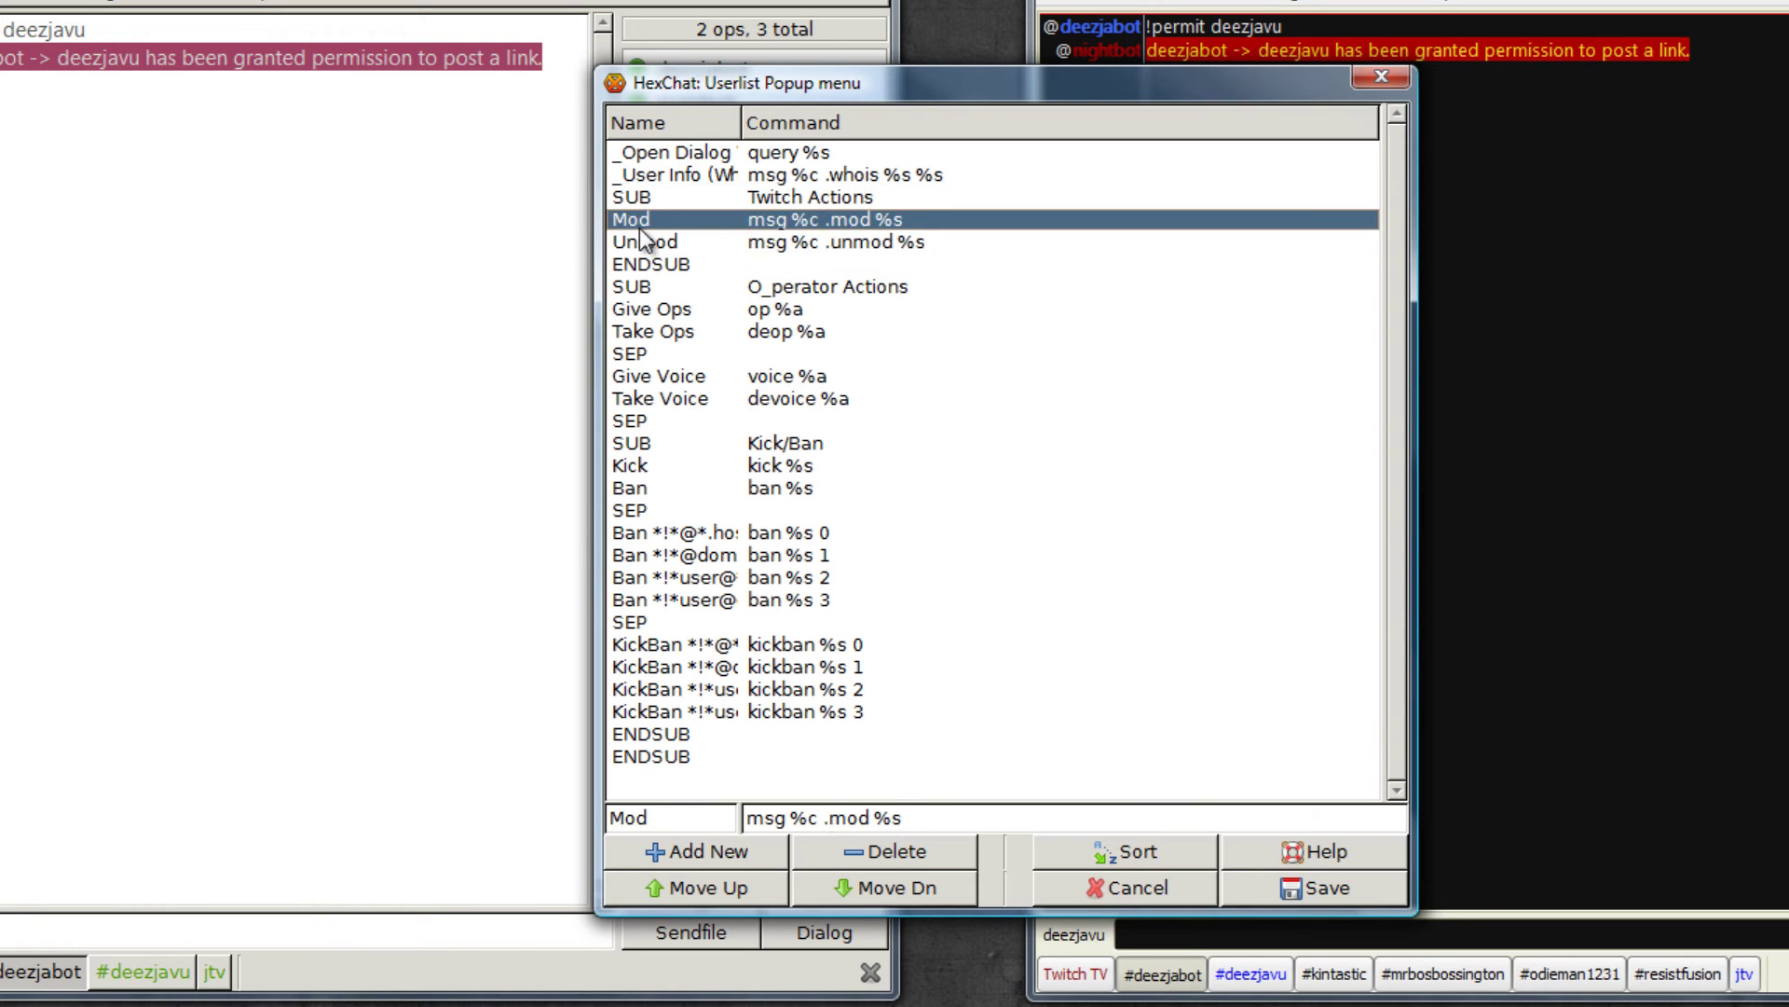
left_click(639, 242)
left_click(640, 219)
left_click(639, 241)
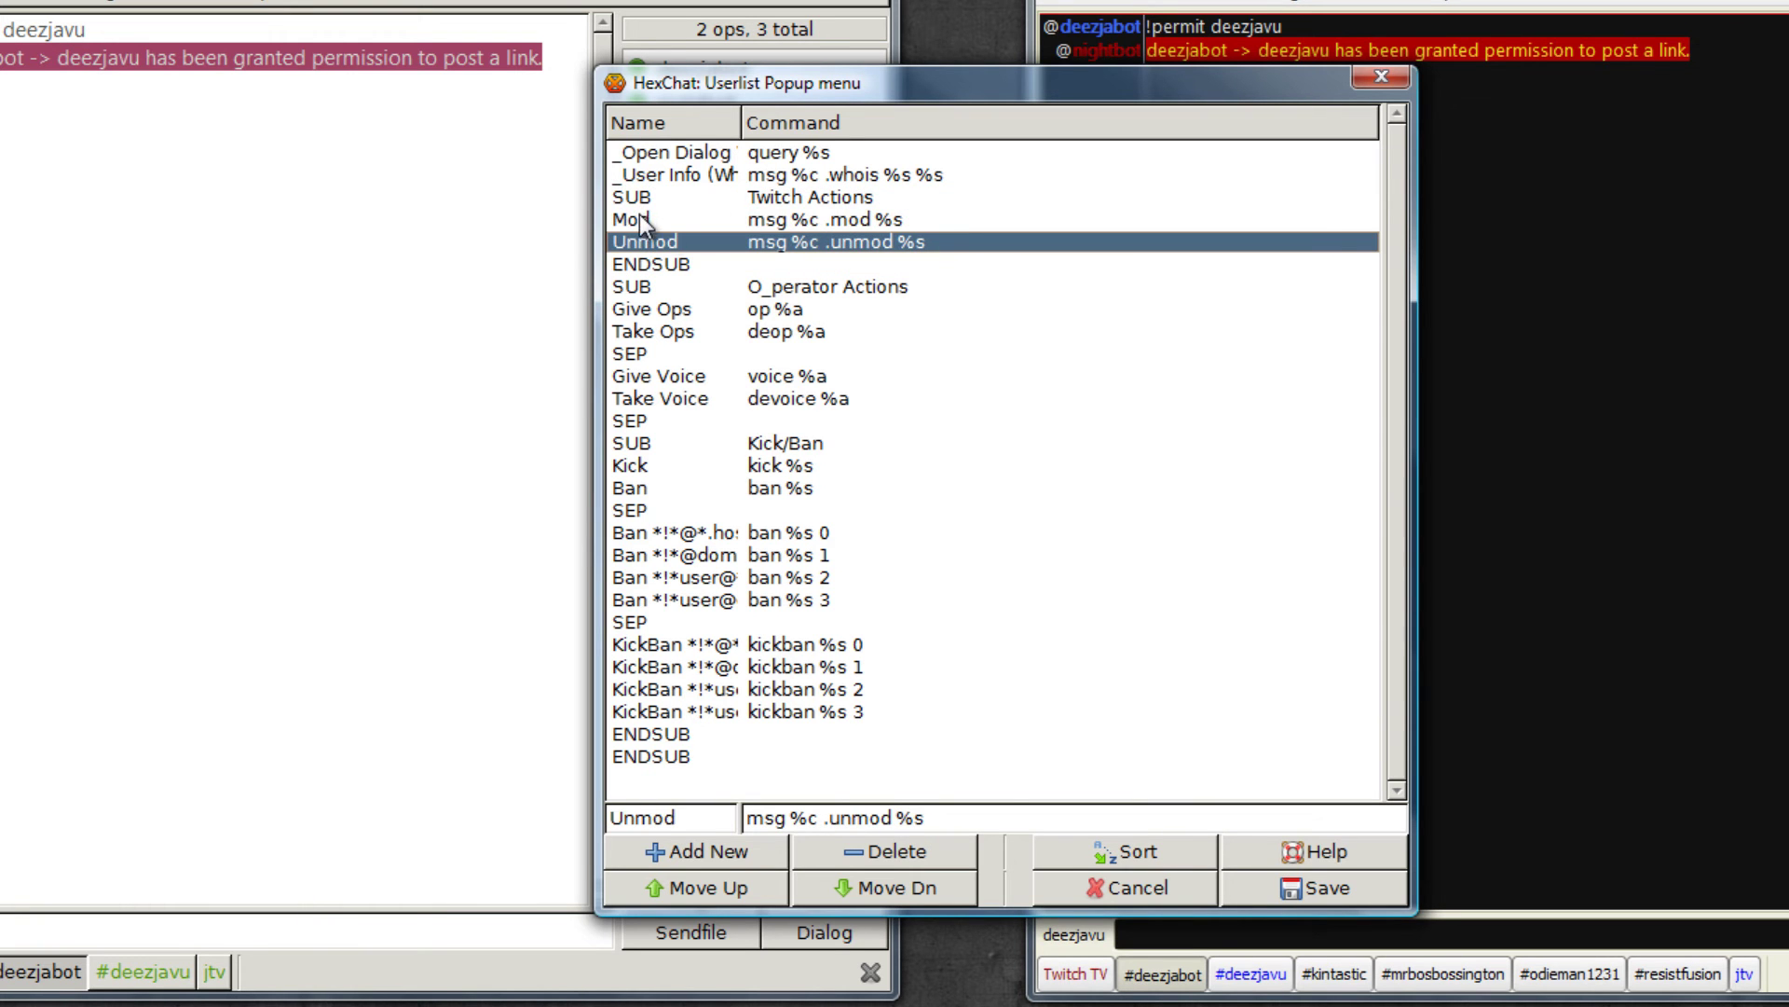
left_click(656, 223)
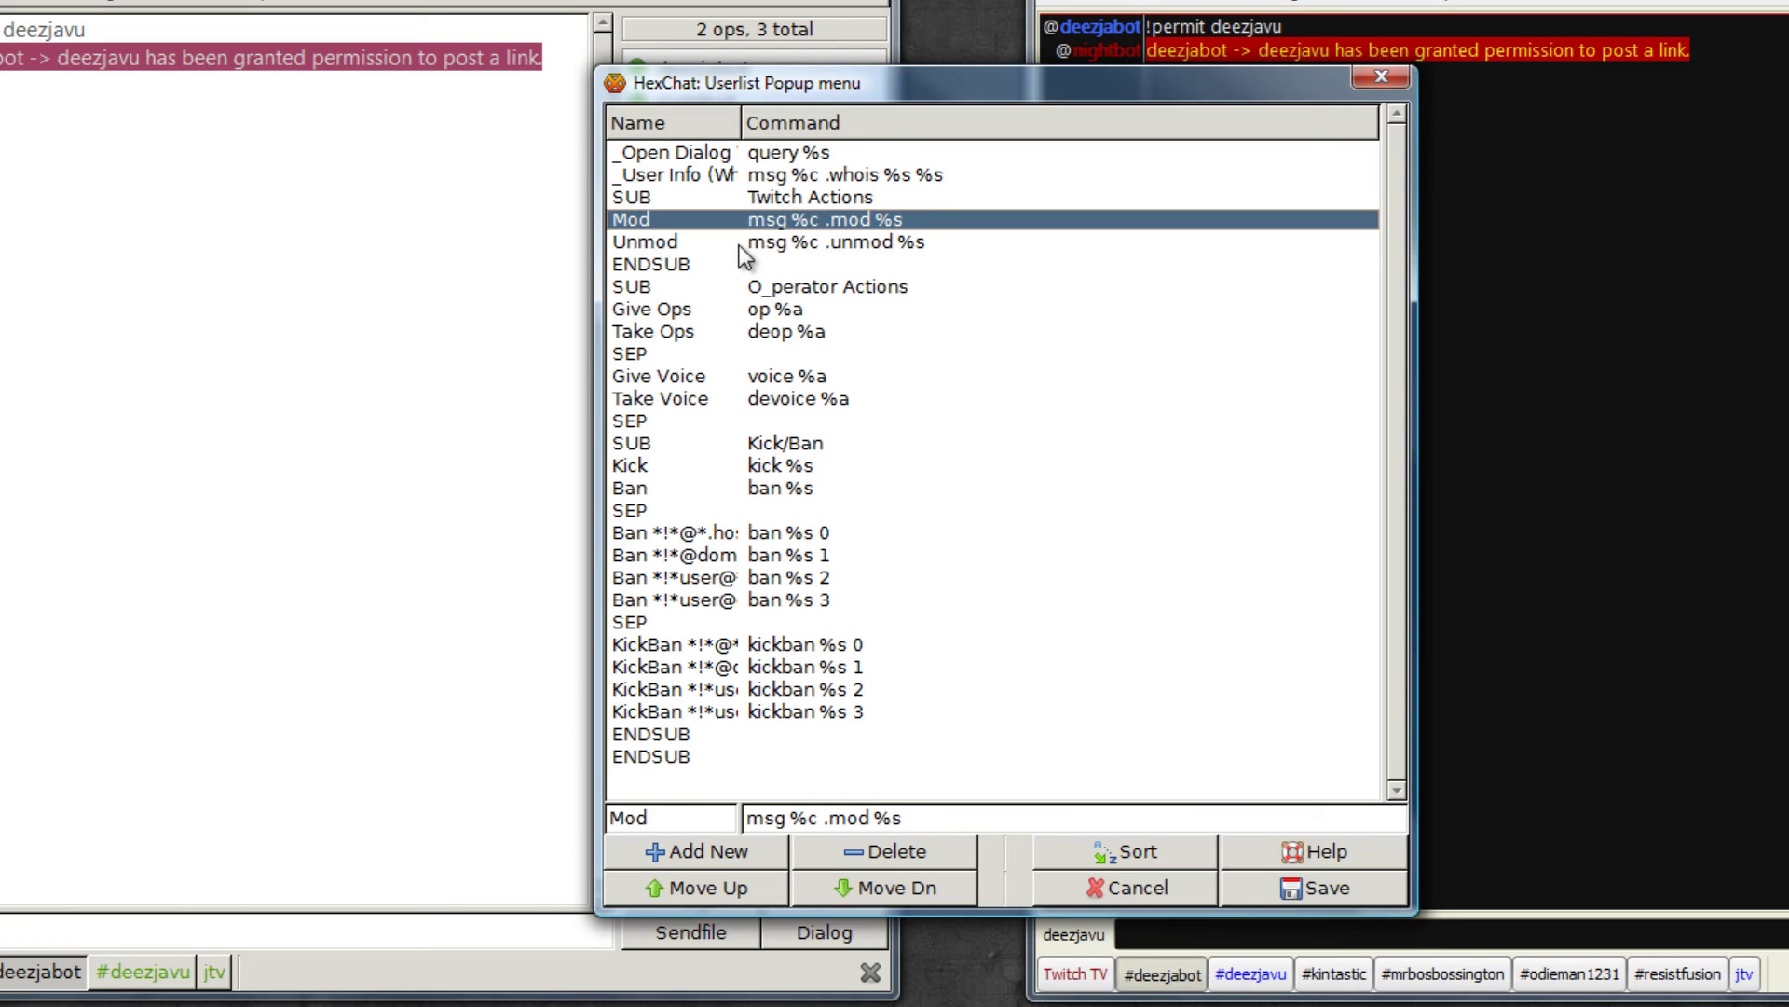
left_click(658, 234)
left_click(779, 220)
left_click(770, 244)
left_click(774, 222)
left_click(796, 242)
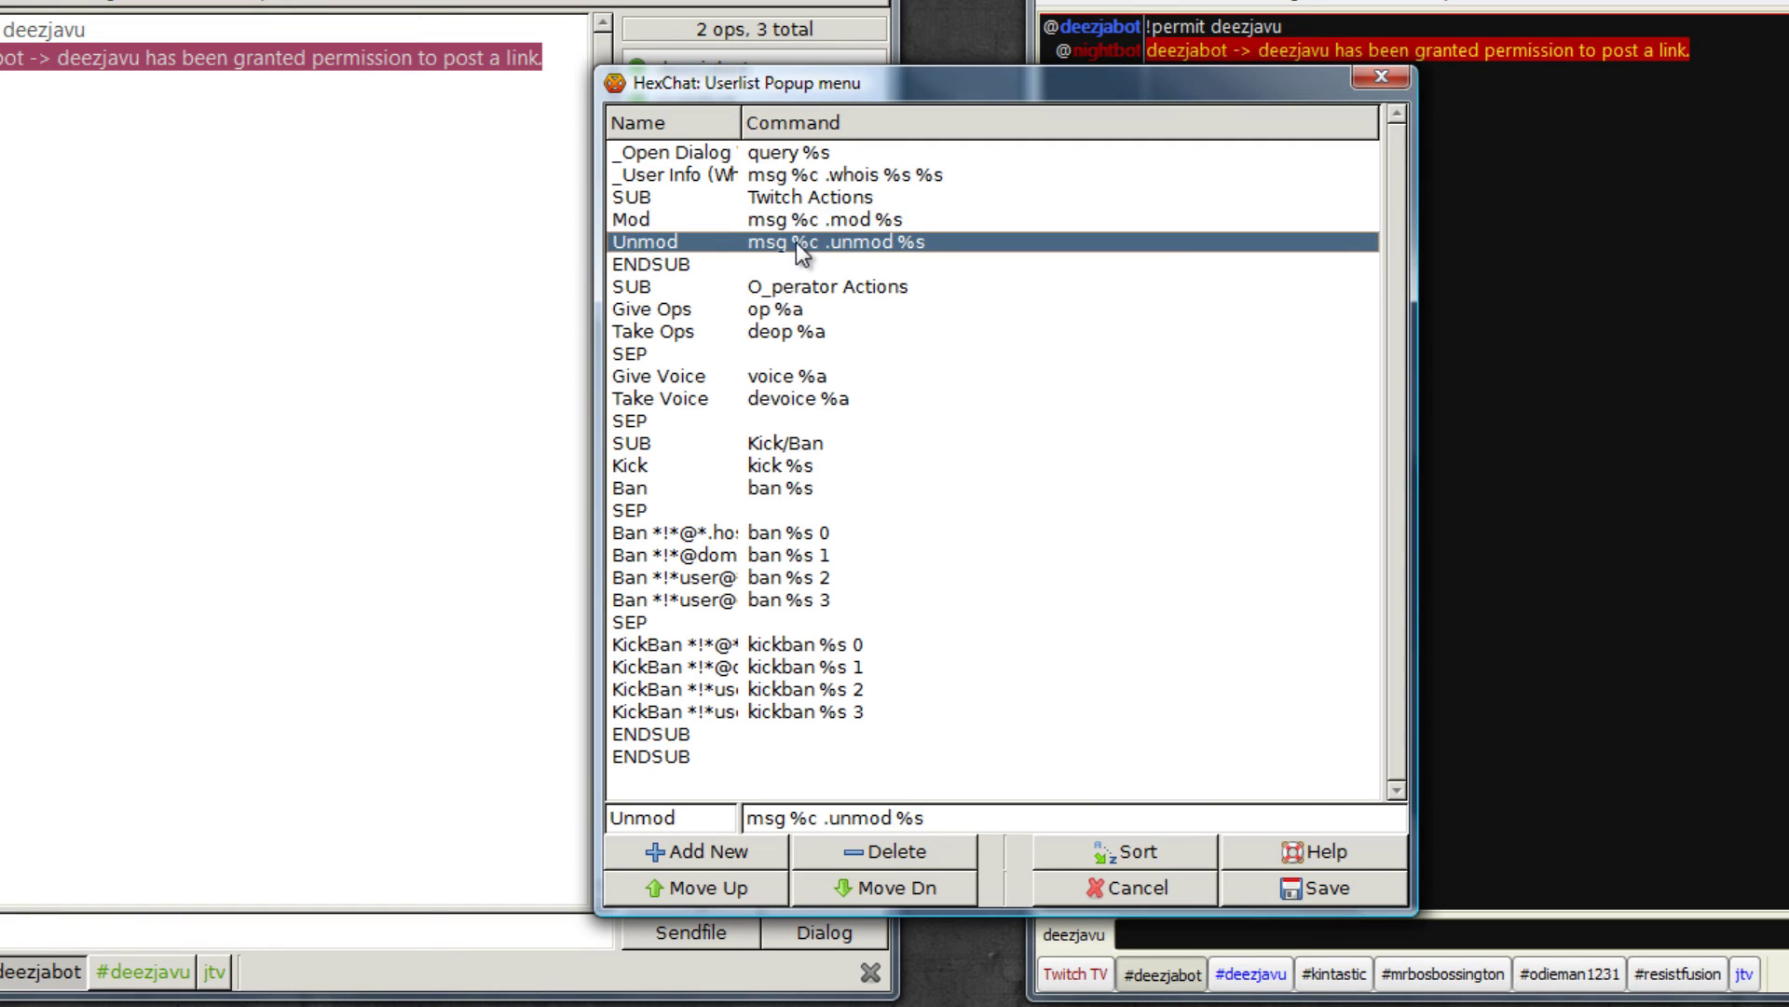
left_click(798, 222)
left_click(801, 246)
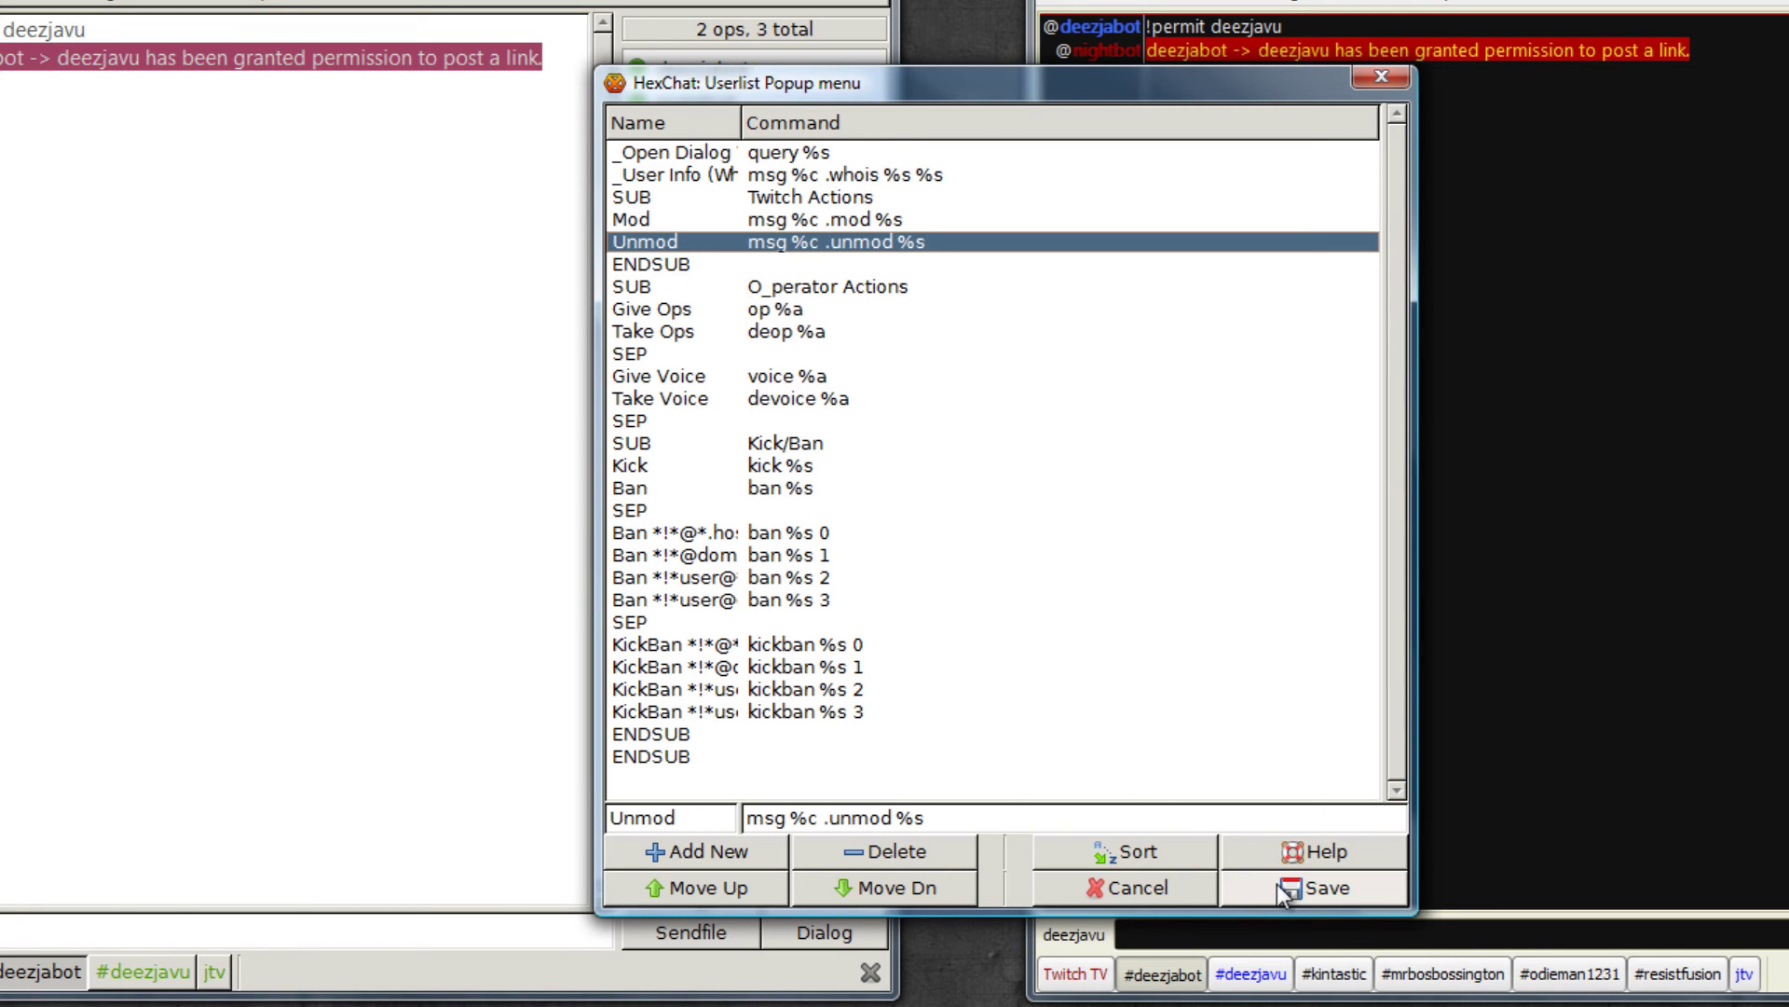
left_click(1321, 888)
Switch to the Twitch chat in the browser and copy the address of Deezjabot's Channel link
key("alt+Tab")
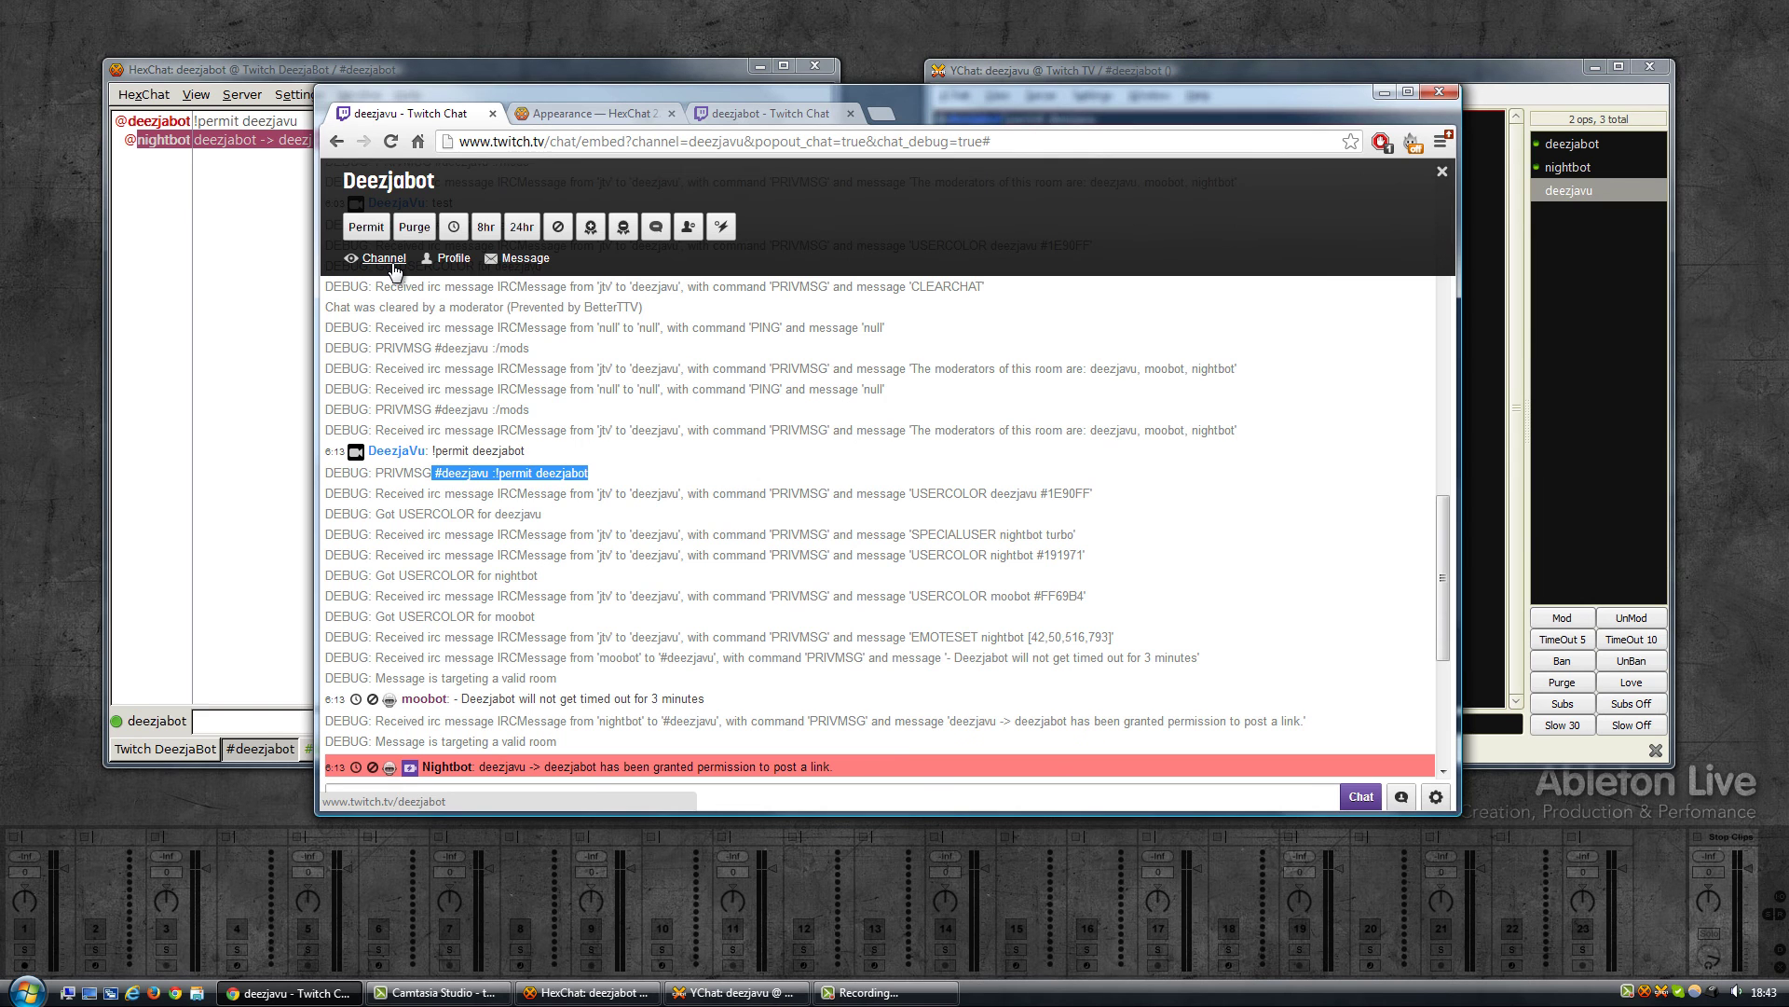
right_click(394, 269)
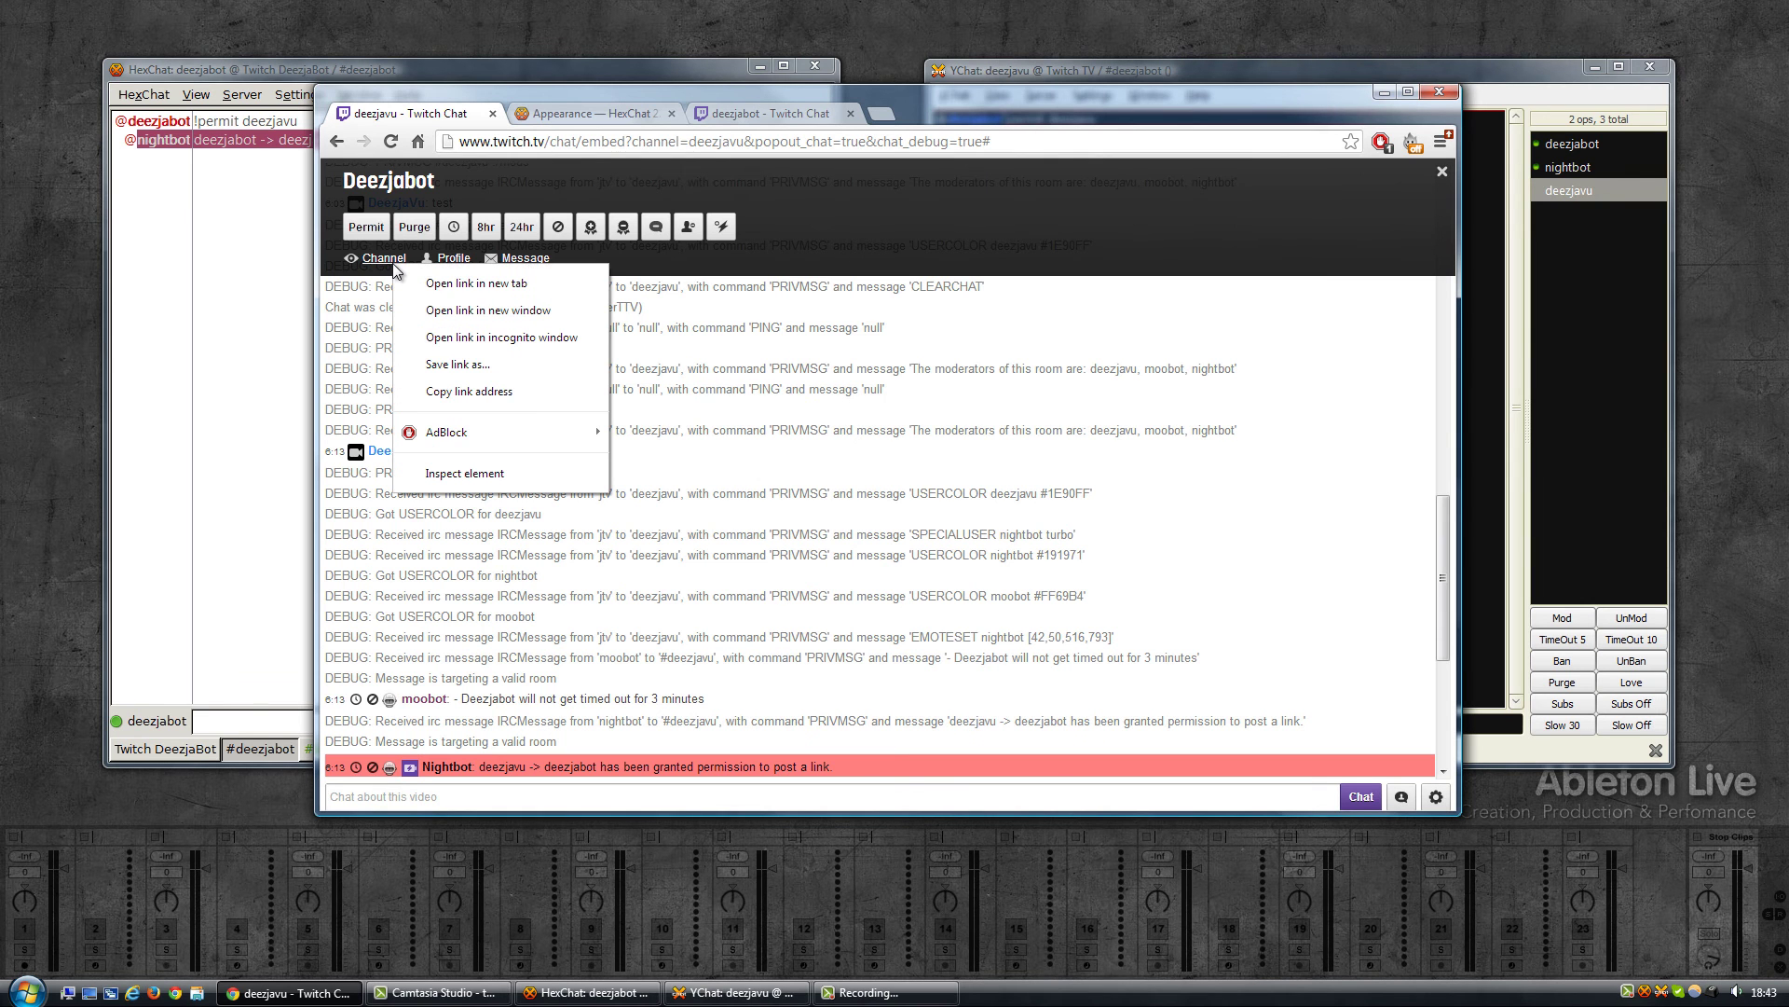
left_click(440, 395)
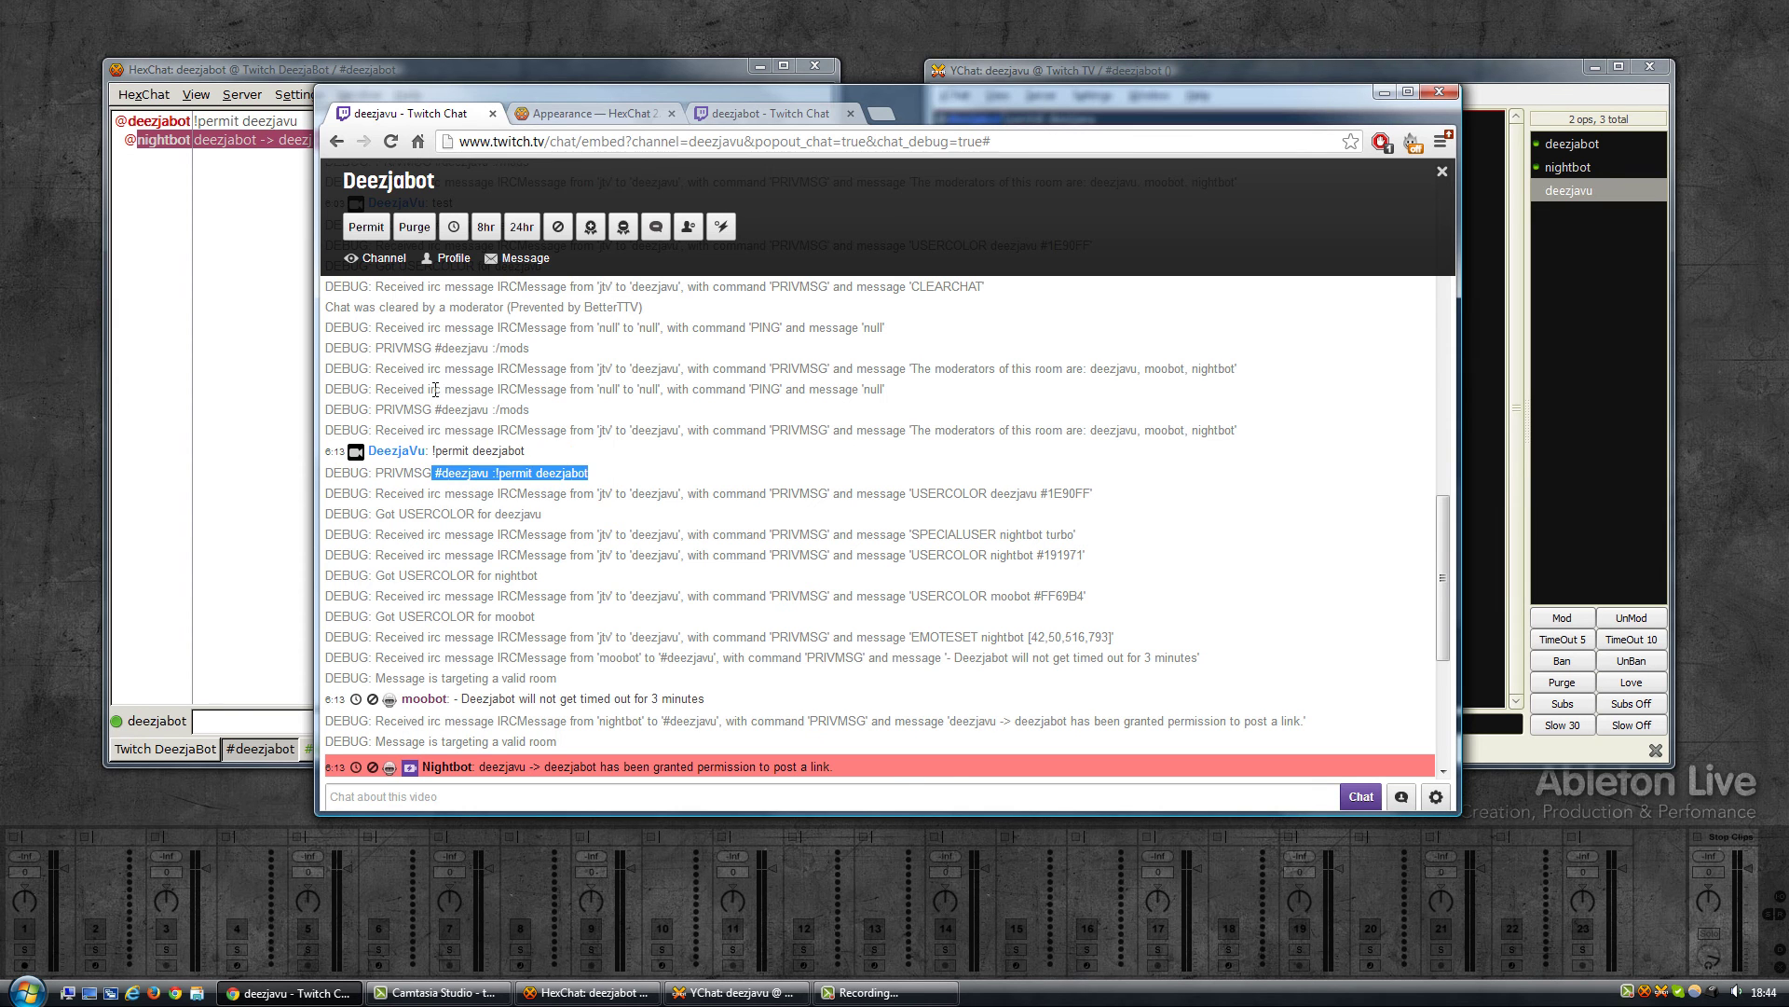
Return to HexChat, reopen the Userlist Popup settings, move the dialog off the chat and make it taller
left_click(615, 67)
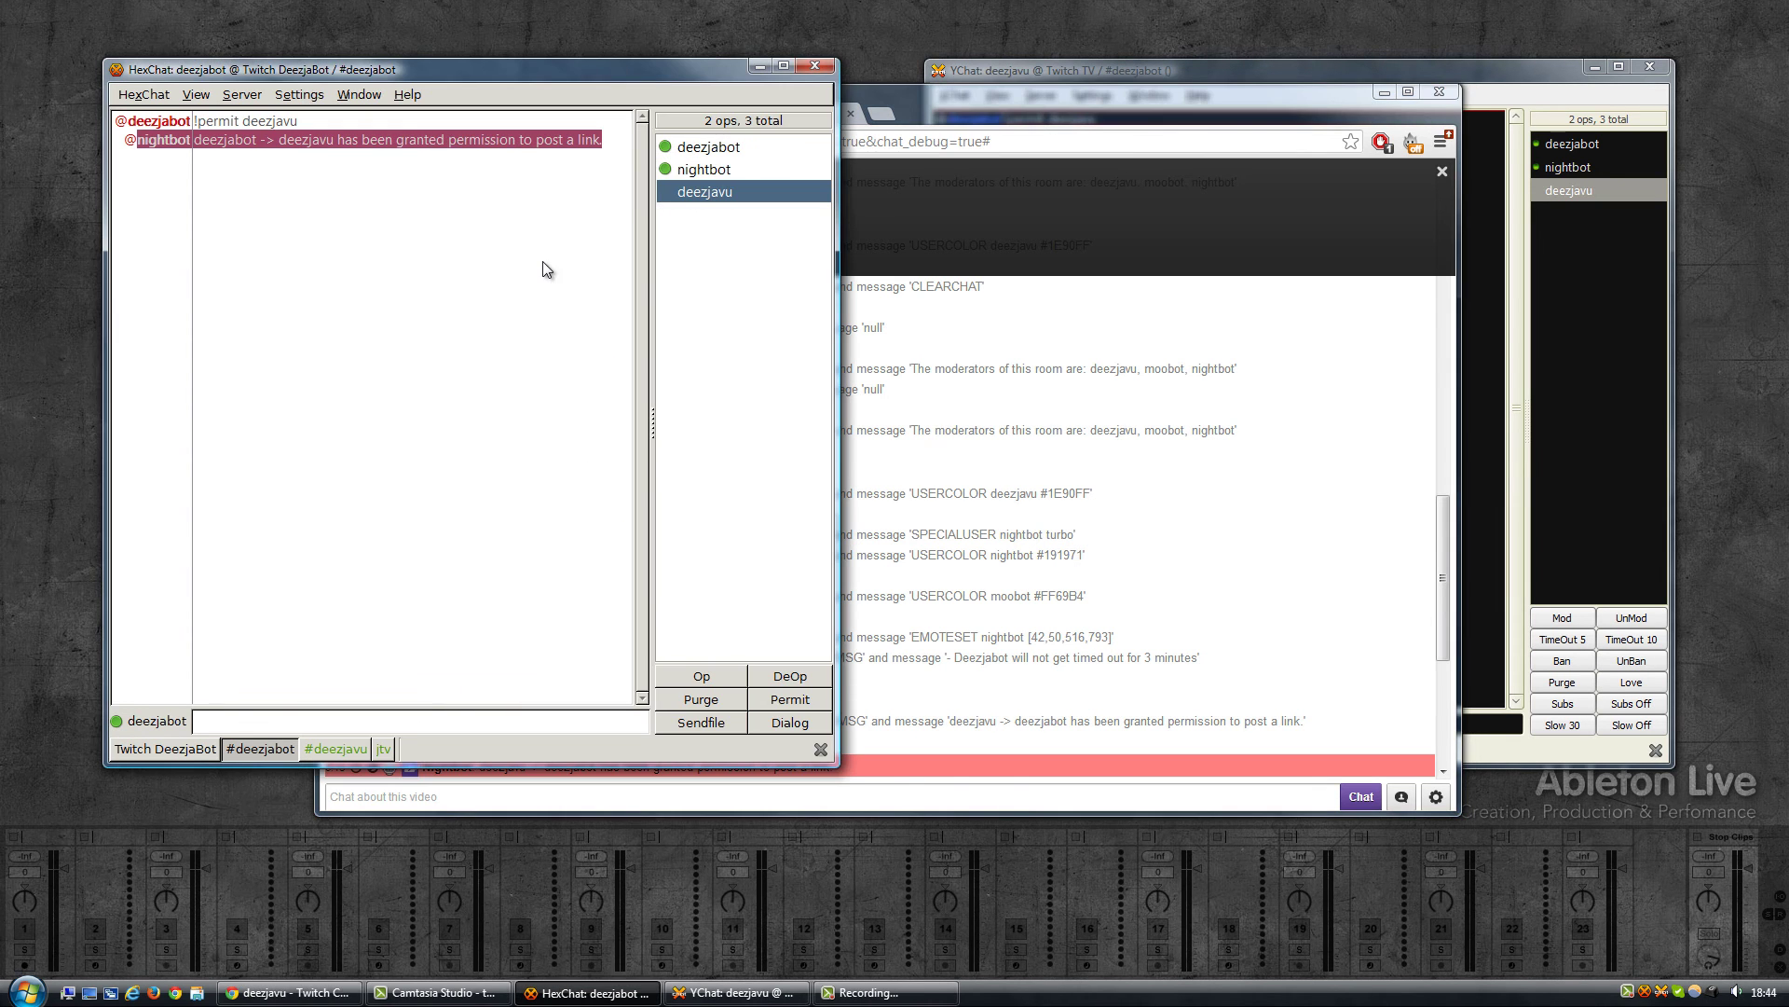
left_click(240, 96)
mouse_move(299, 94)
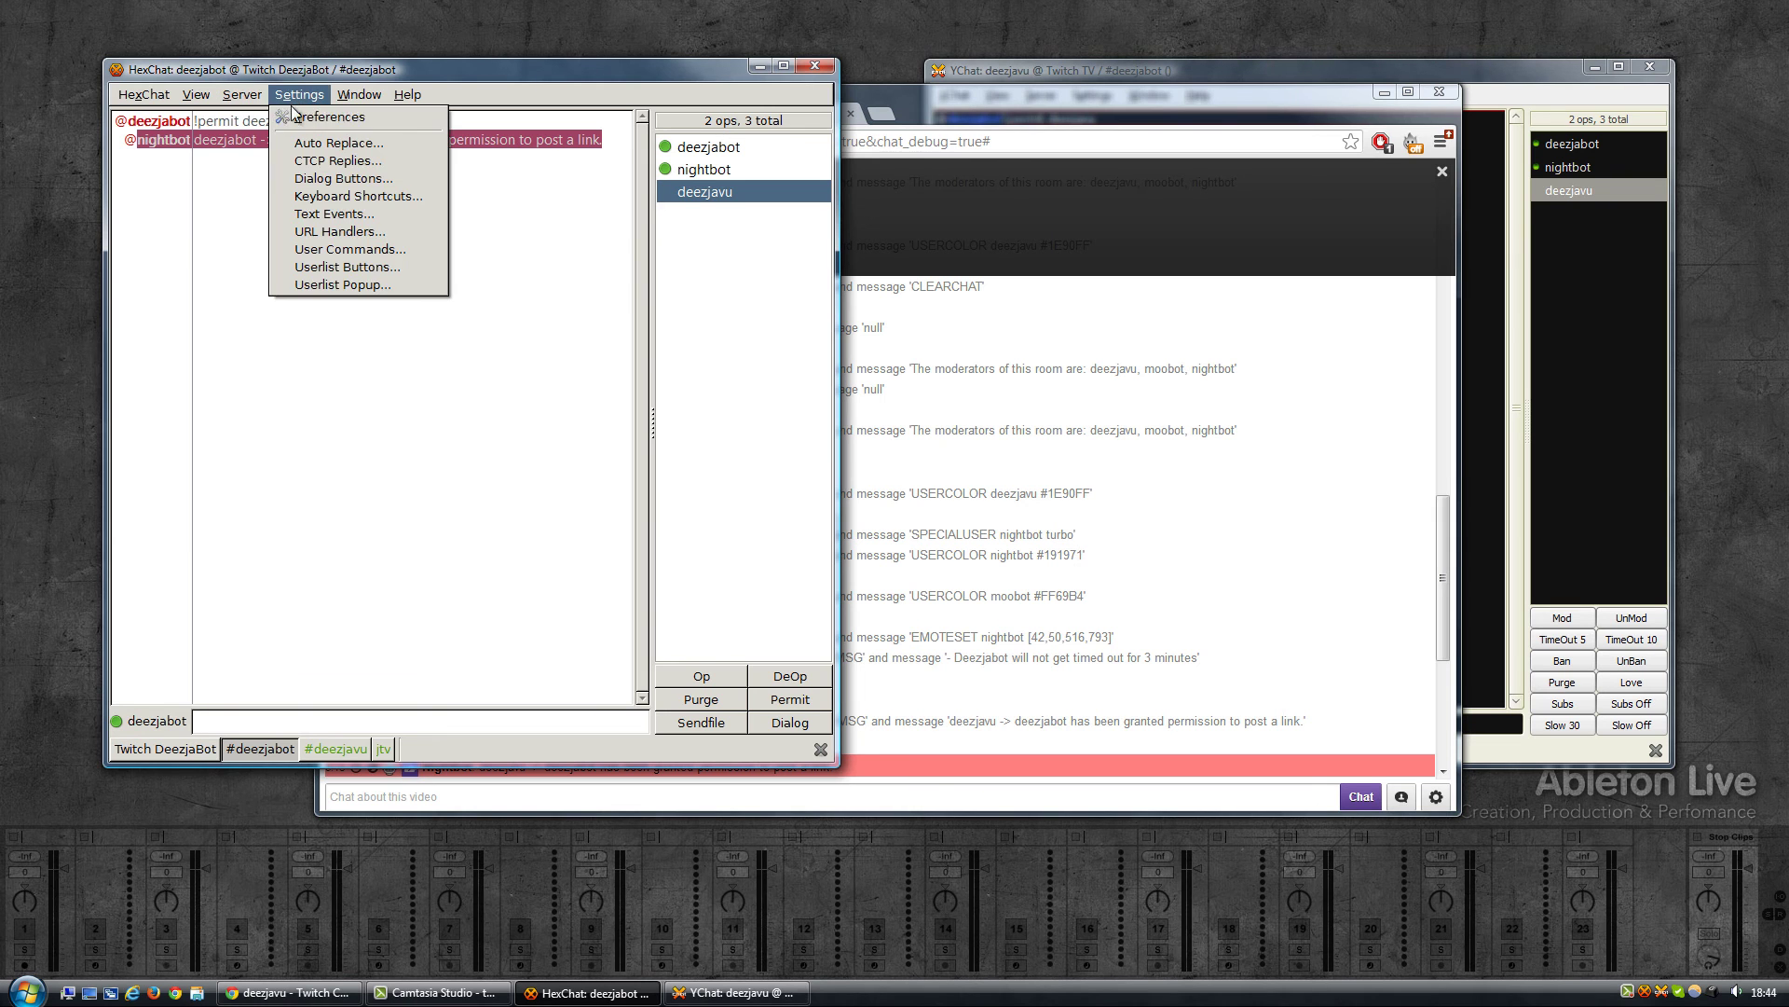
left_click(295, 287)
left_click_drag(306, 190, 833, 209)
left_click_drag(808, 454, 808, 690)
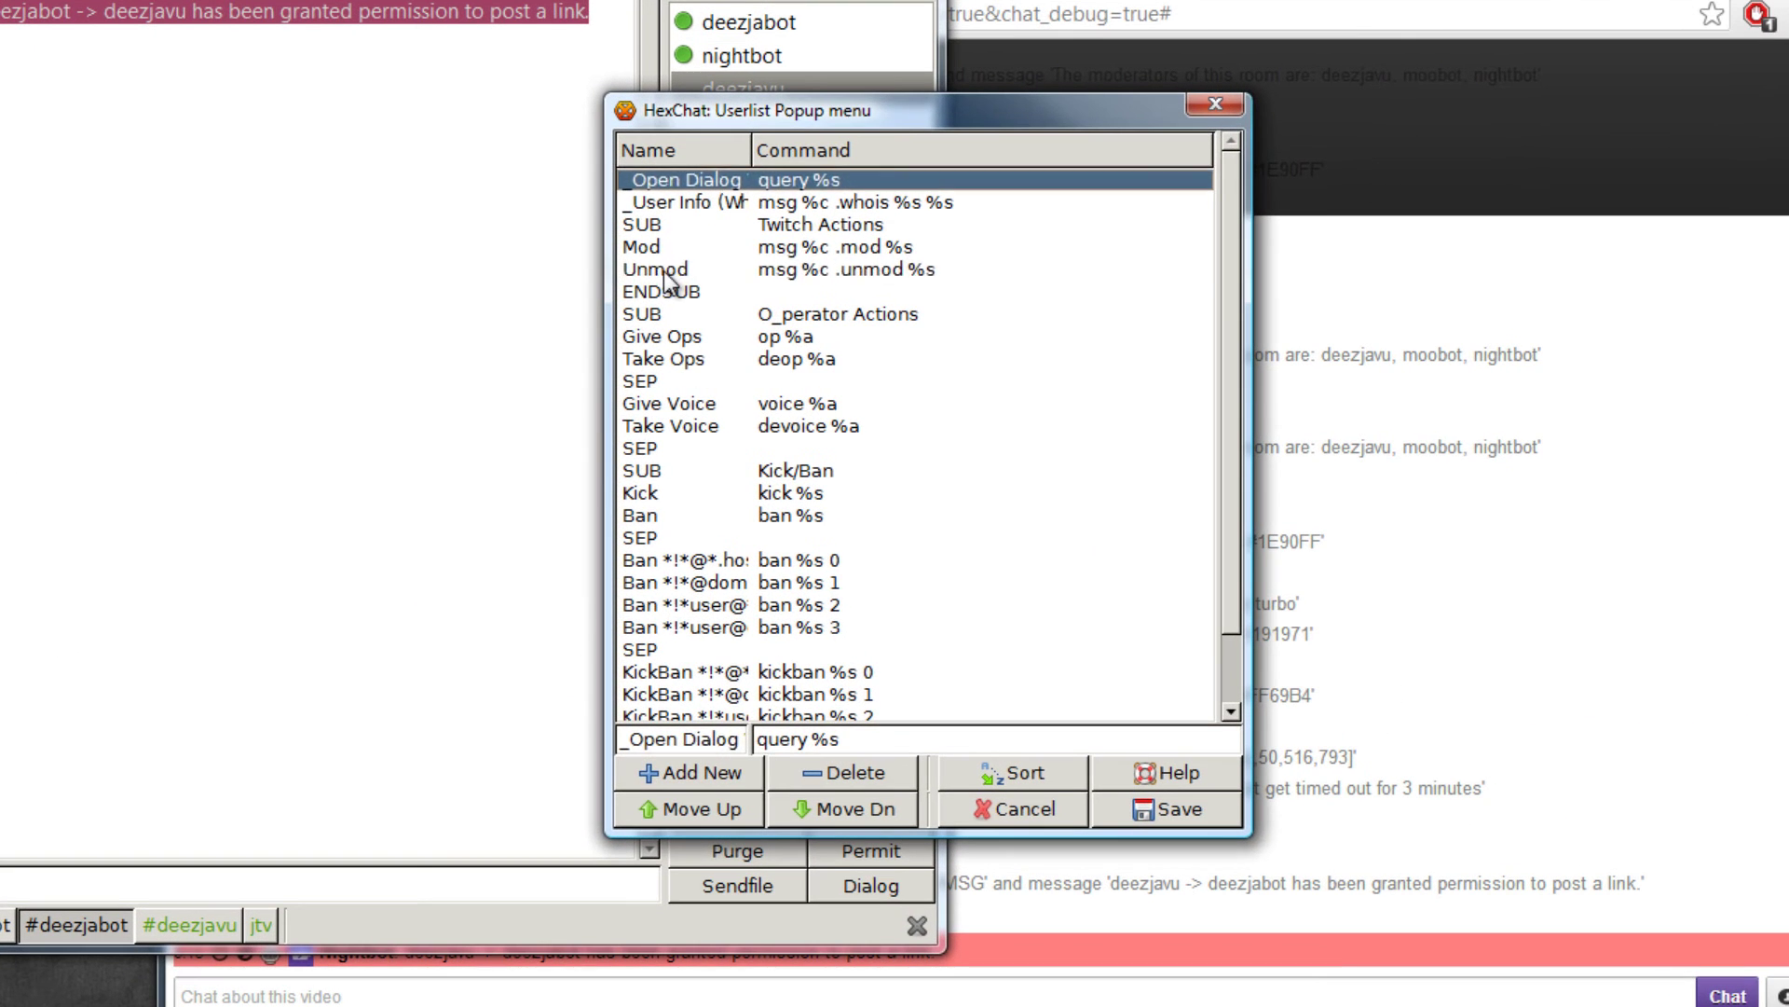
Add a separator entry named SEP with an empty command to the userlist popup list
left_click(651, 312)
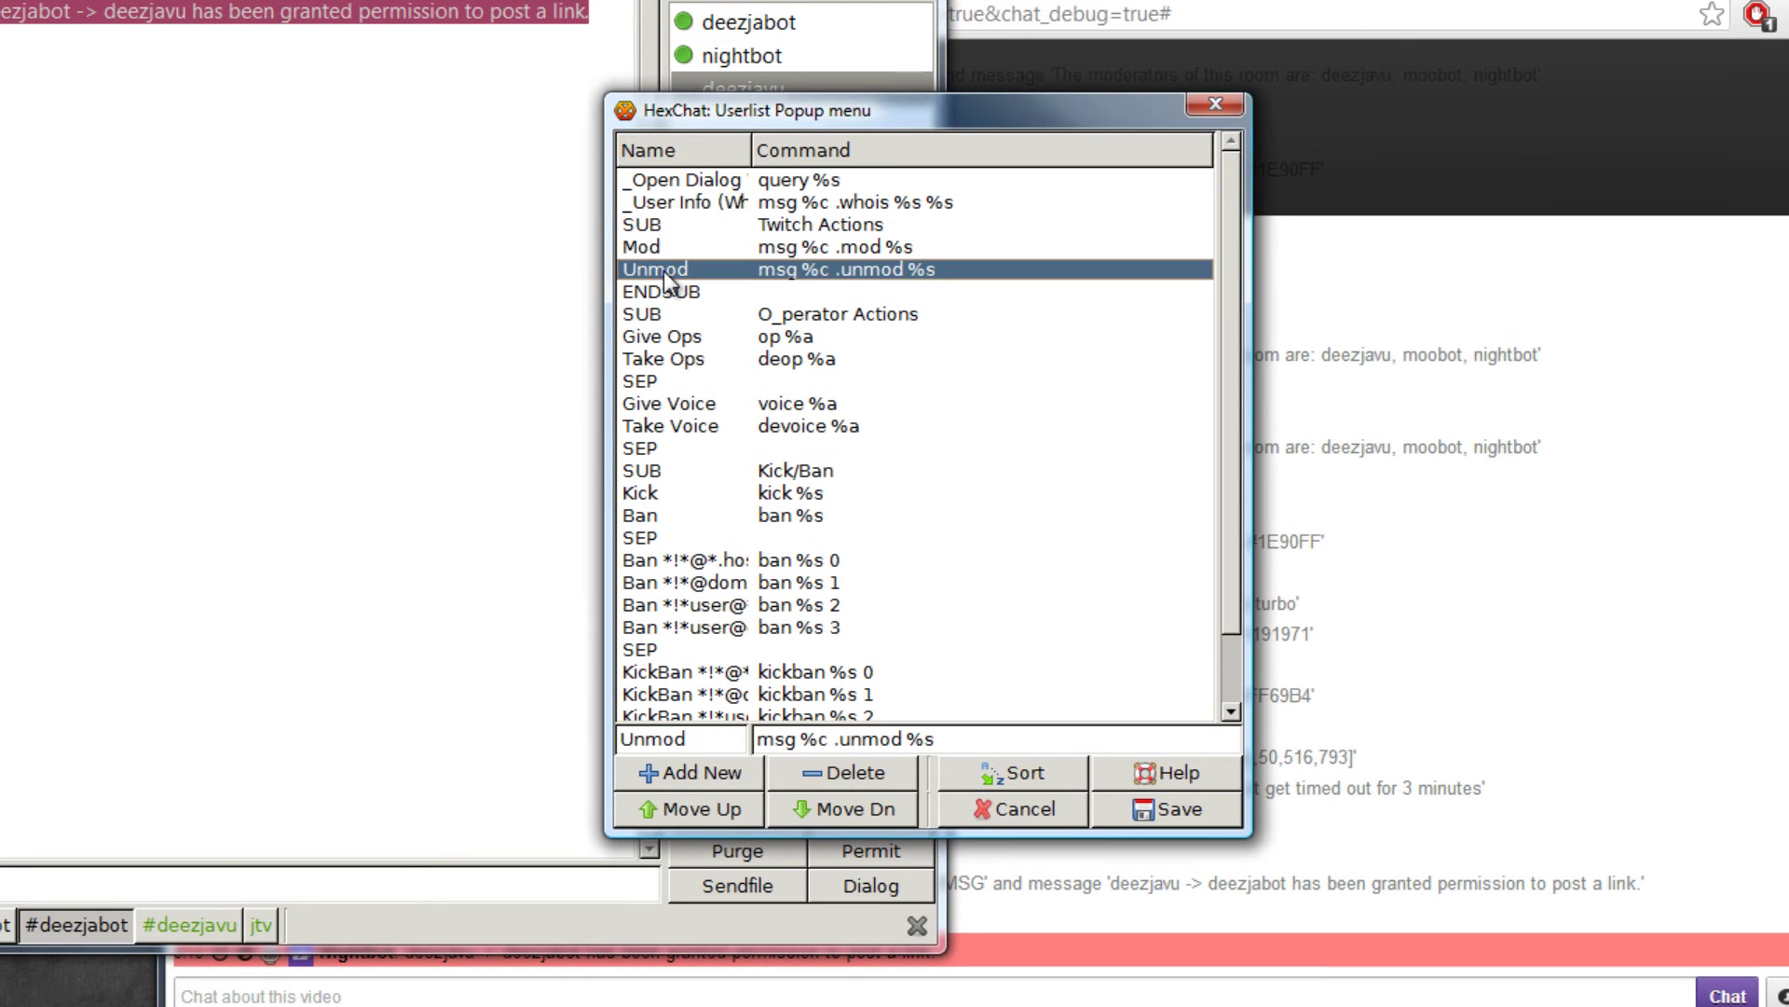
left_click(678, 776)
left_click_drag(684, 739, 586, 742)
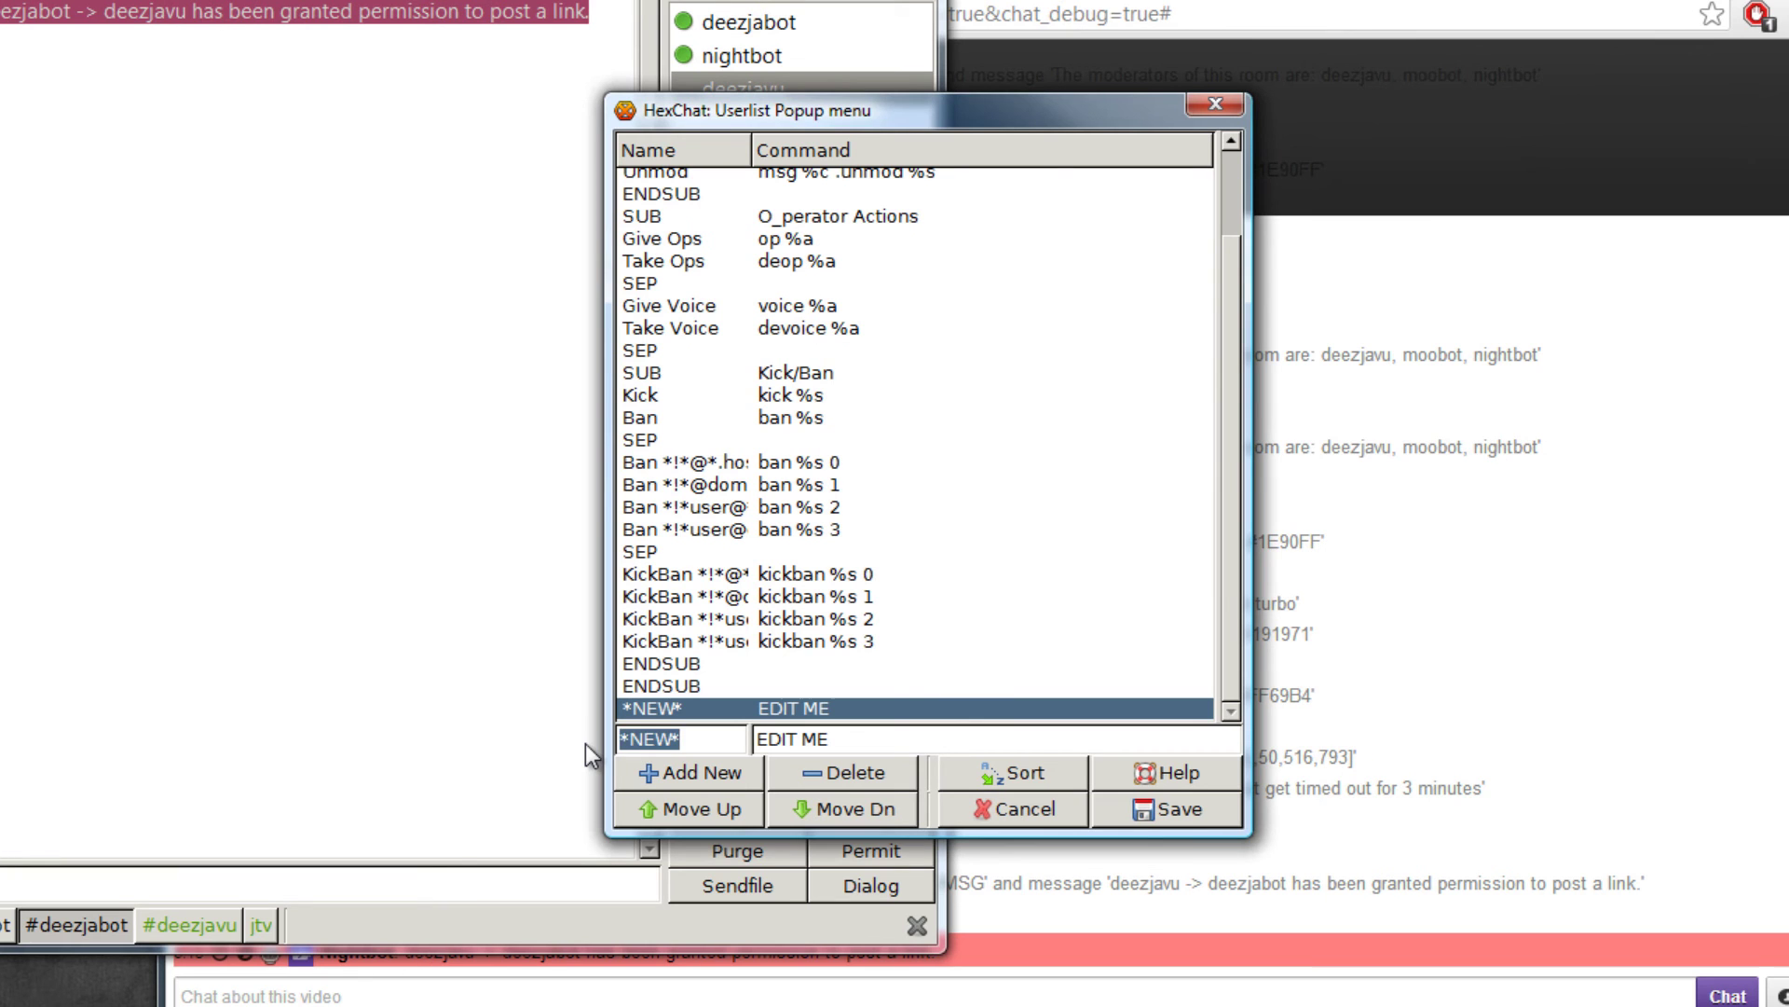
type("SEP")
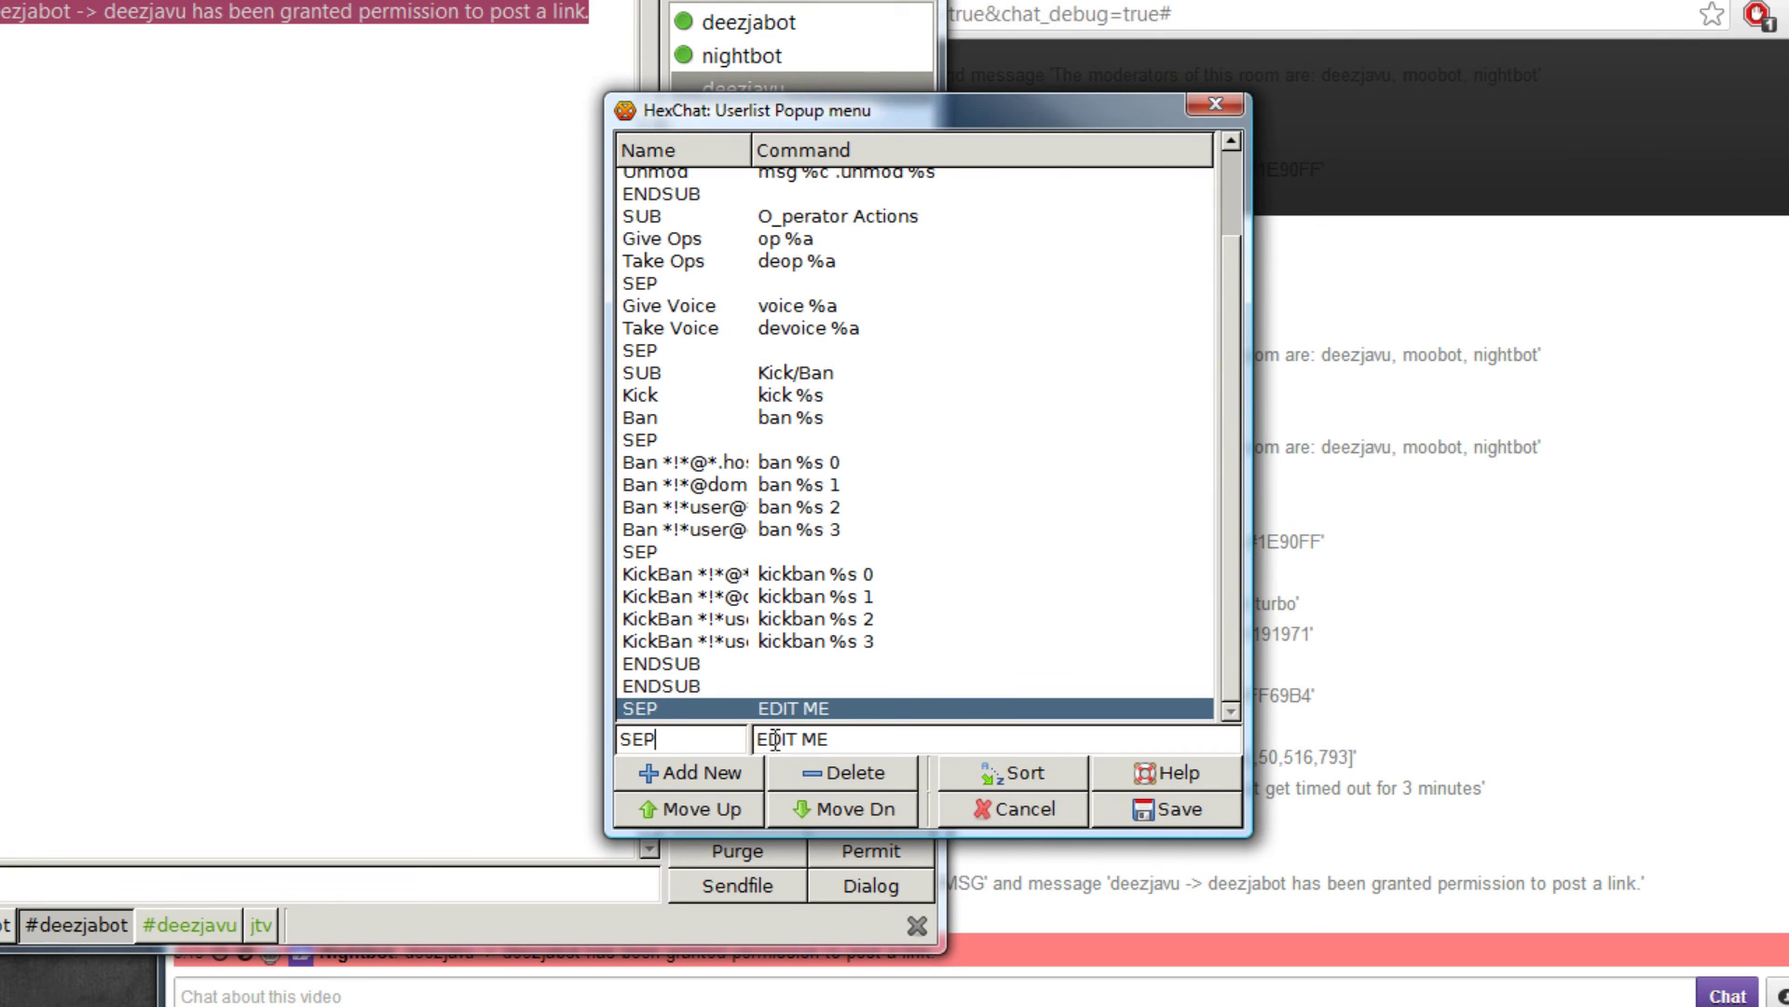
left_click_drag(847, 739, 731, 732)
key("BackSpace")
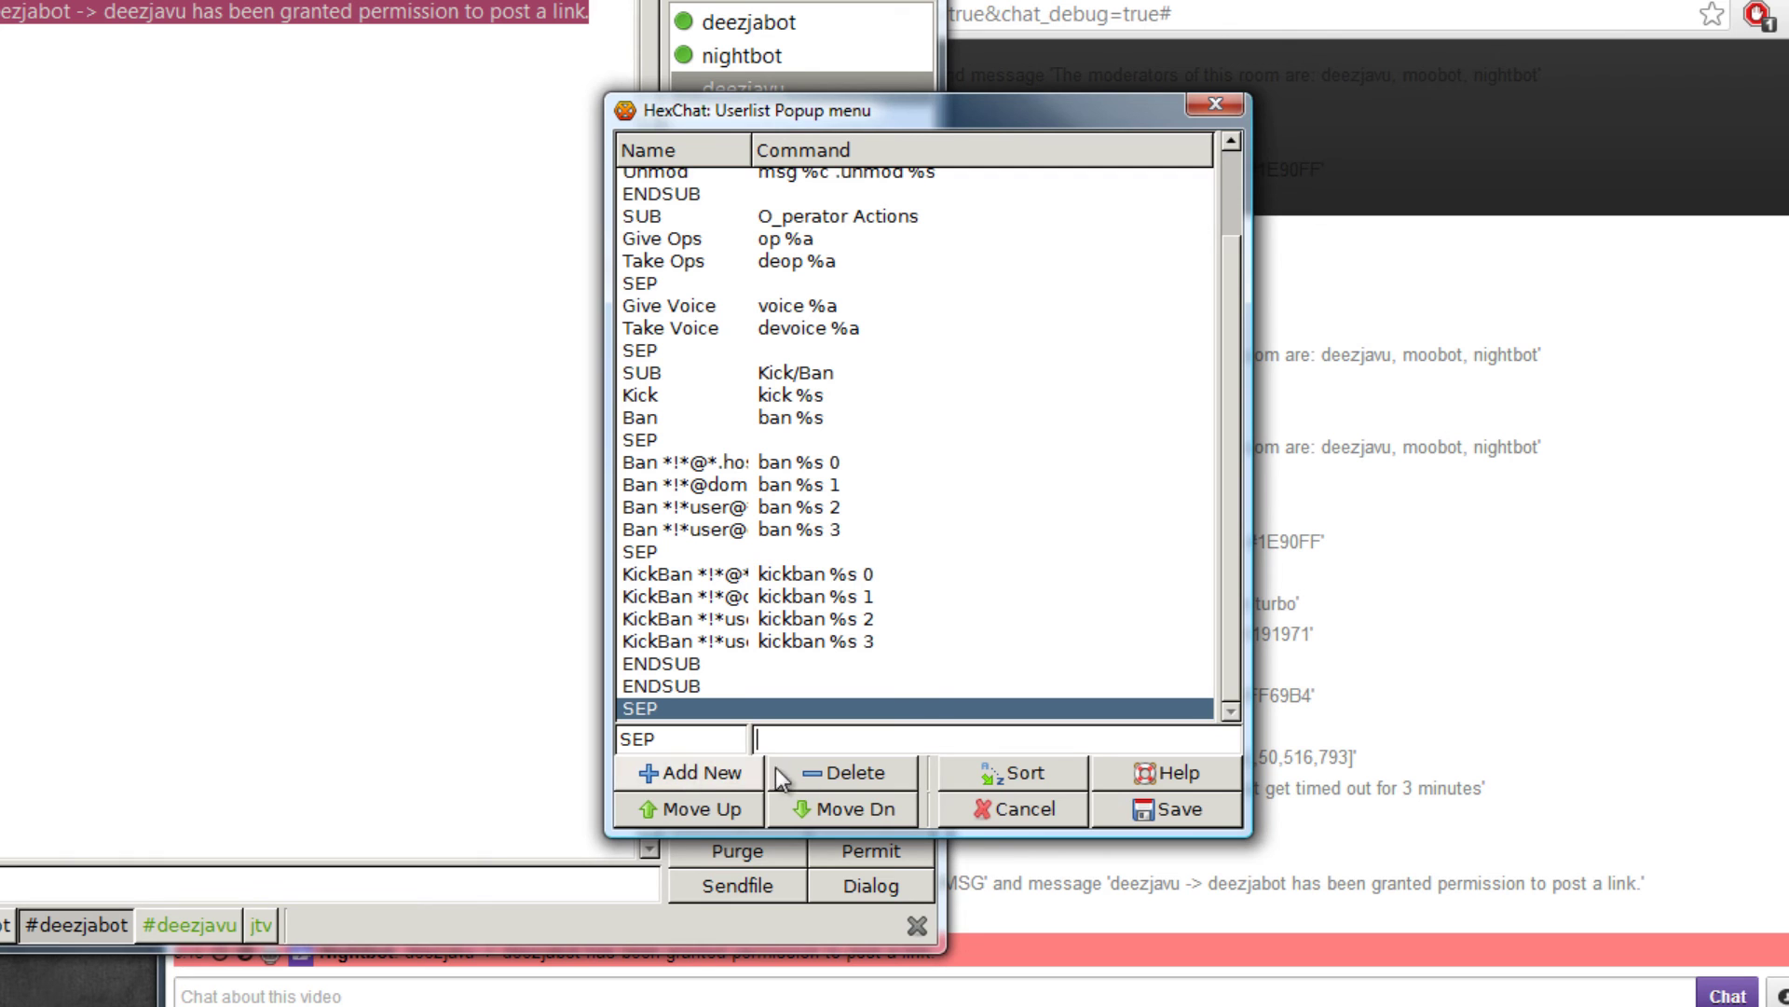
Reposition the new SEP entry directly below Unmod, inside the Twitch Actions submenu
left_click(717, 815)
left_click(717, 814)
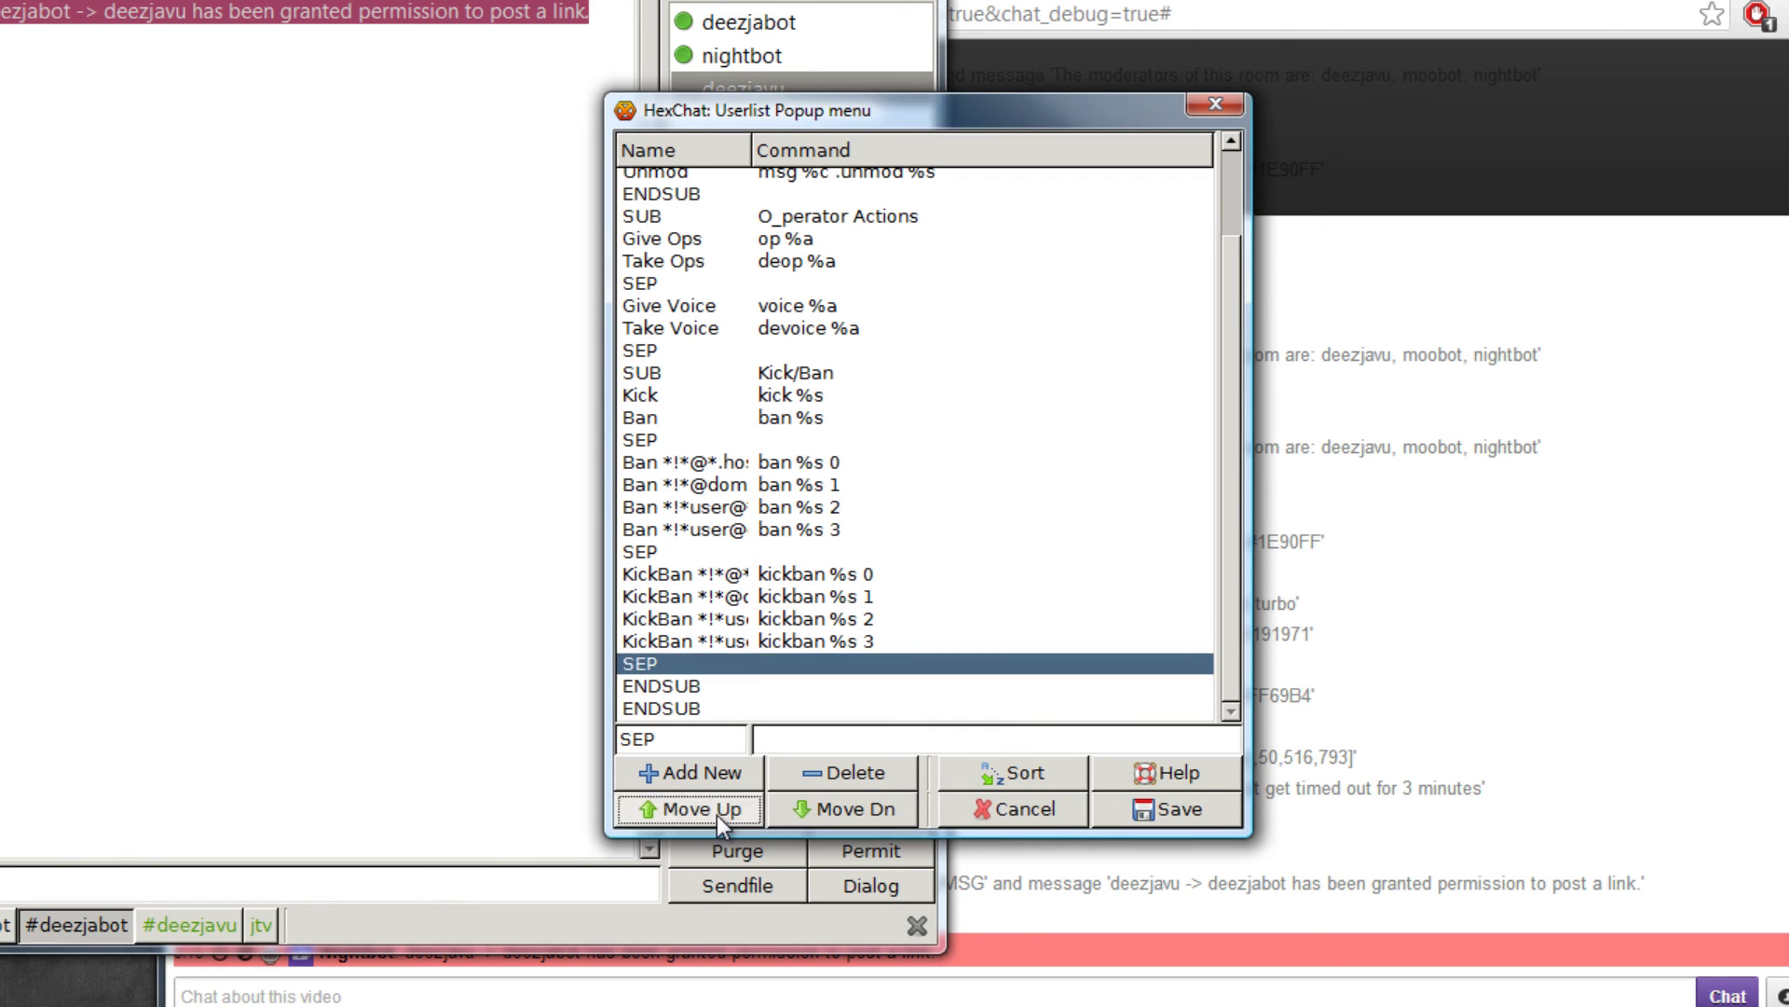
triple_click(718, 815)
double_click(717, 814)
double_click(717, 814)
double_click(717, 815)
double_click(717, 814)
triple_click(718, 814)
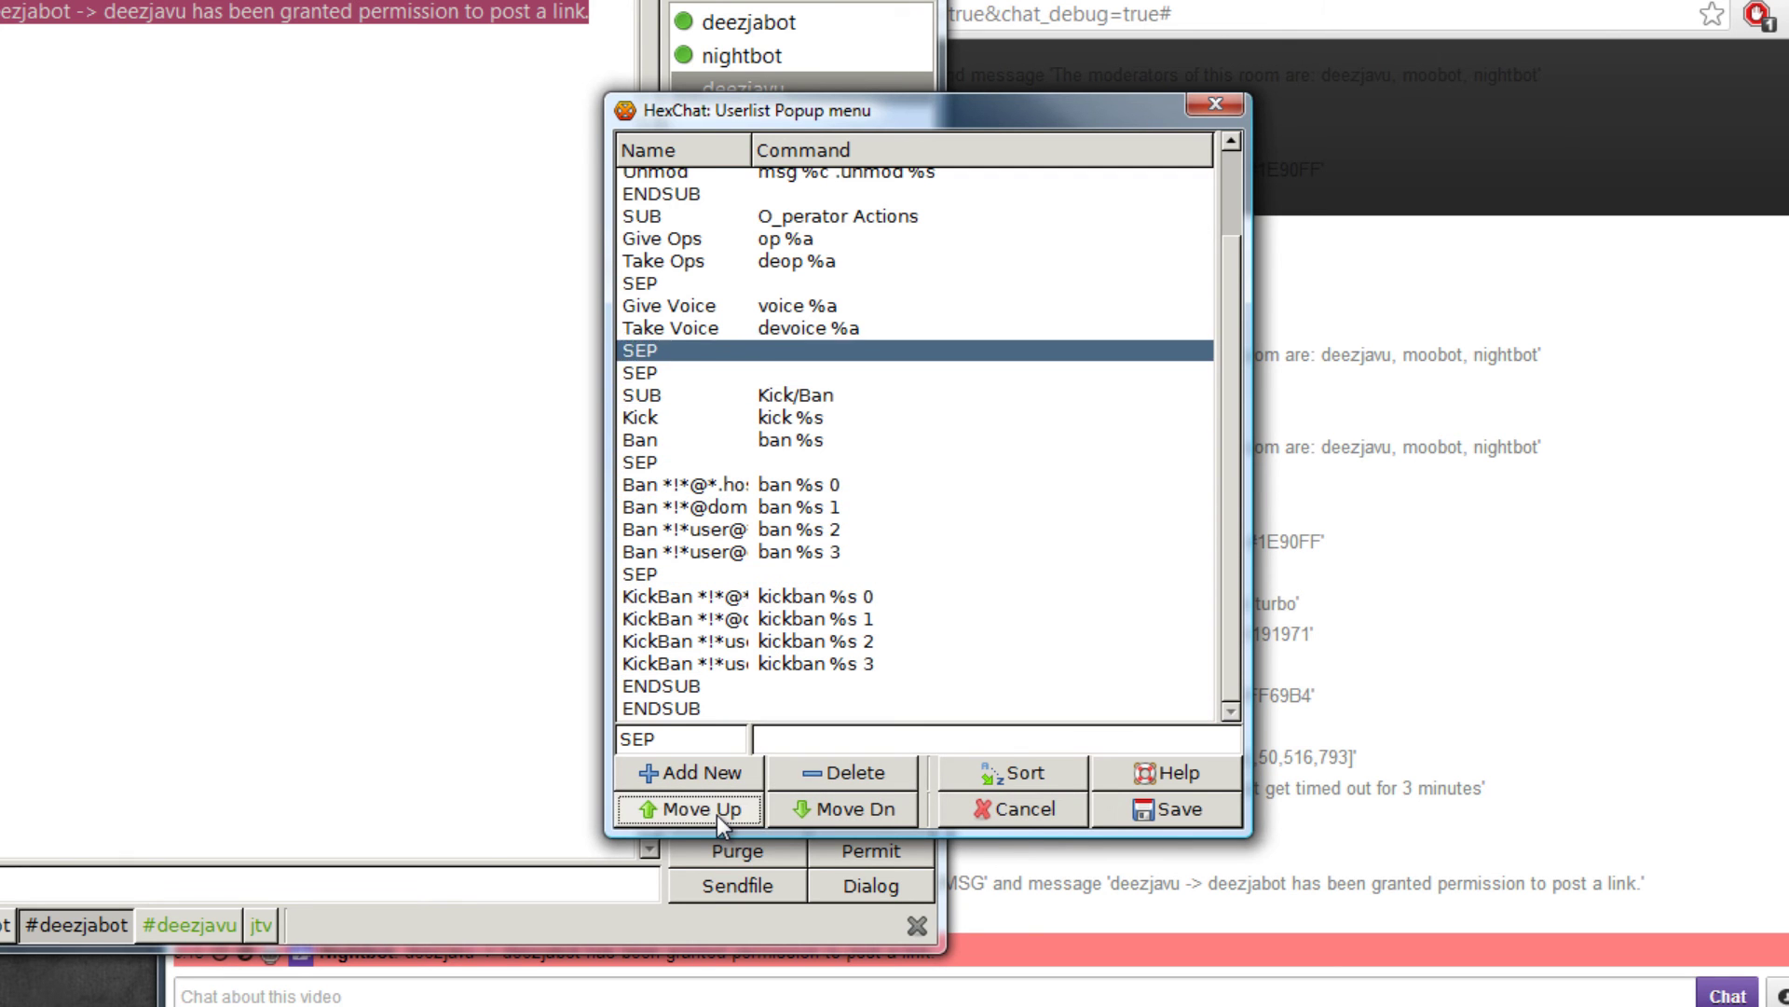
triple_click(718, 815)
triple_click(718, 815)
double_click(718, 814)
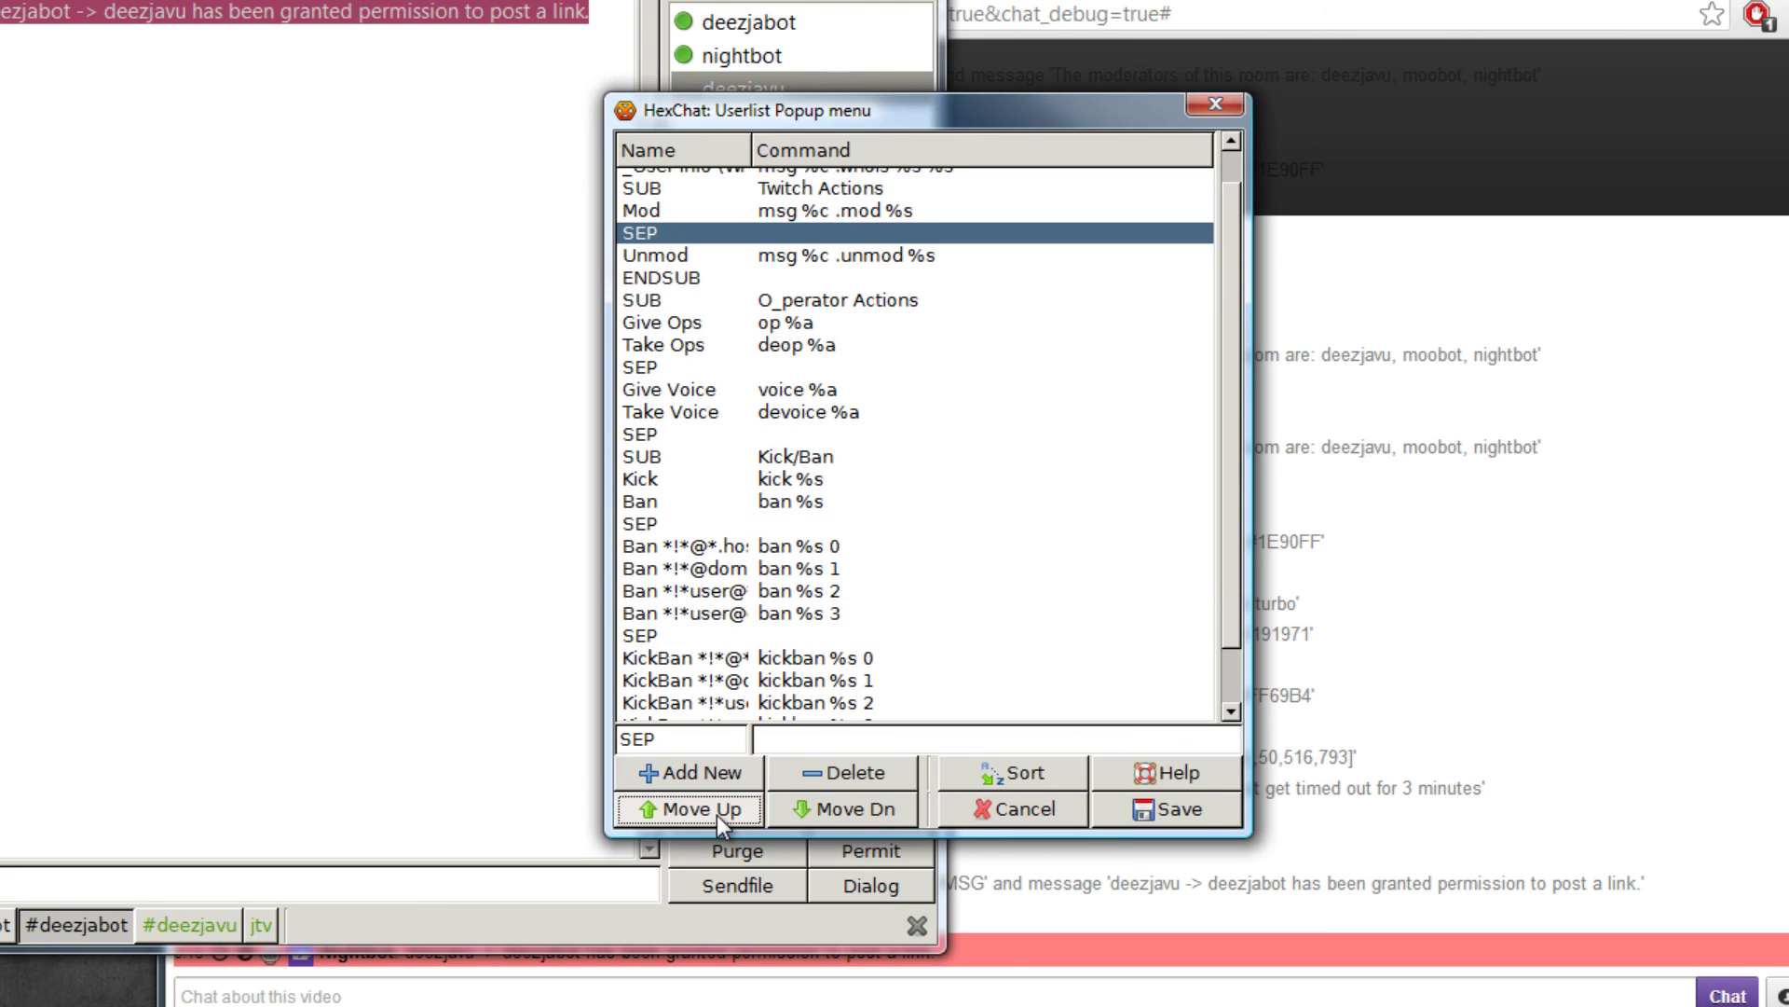
left_click(822, 814)
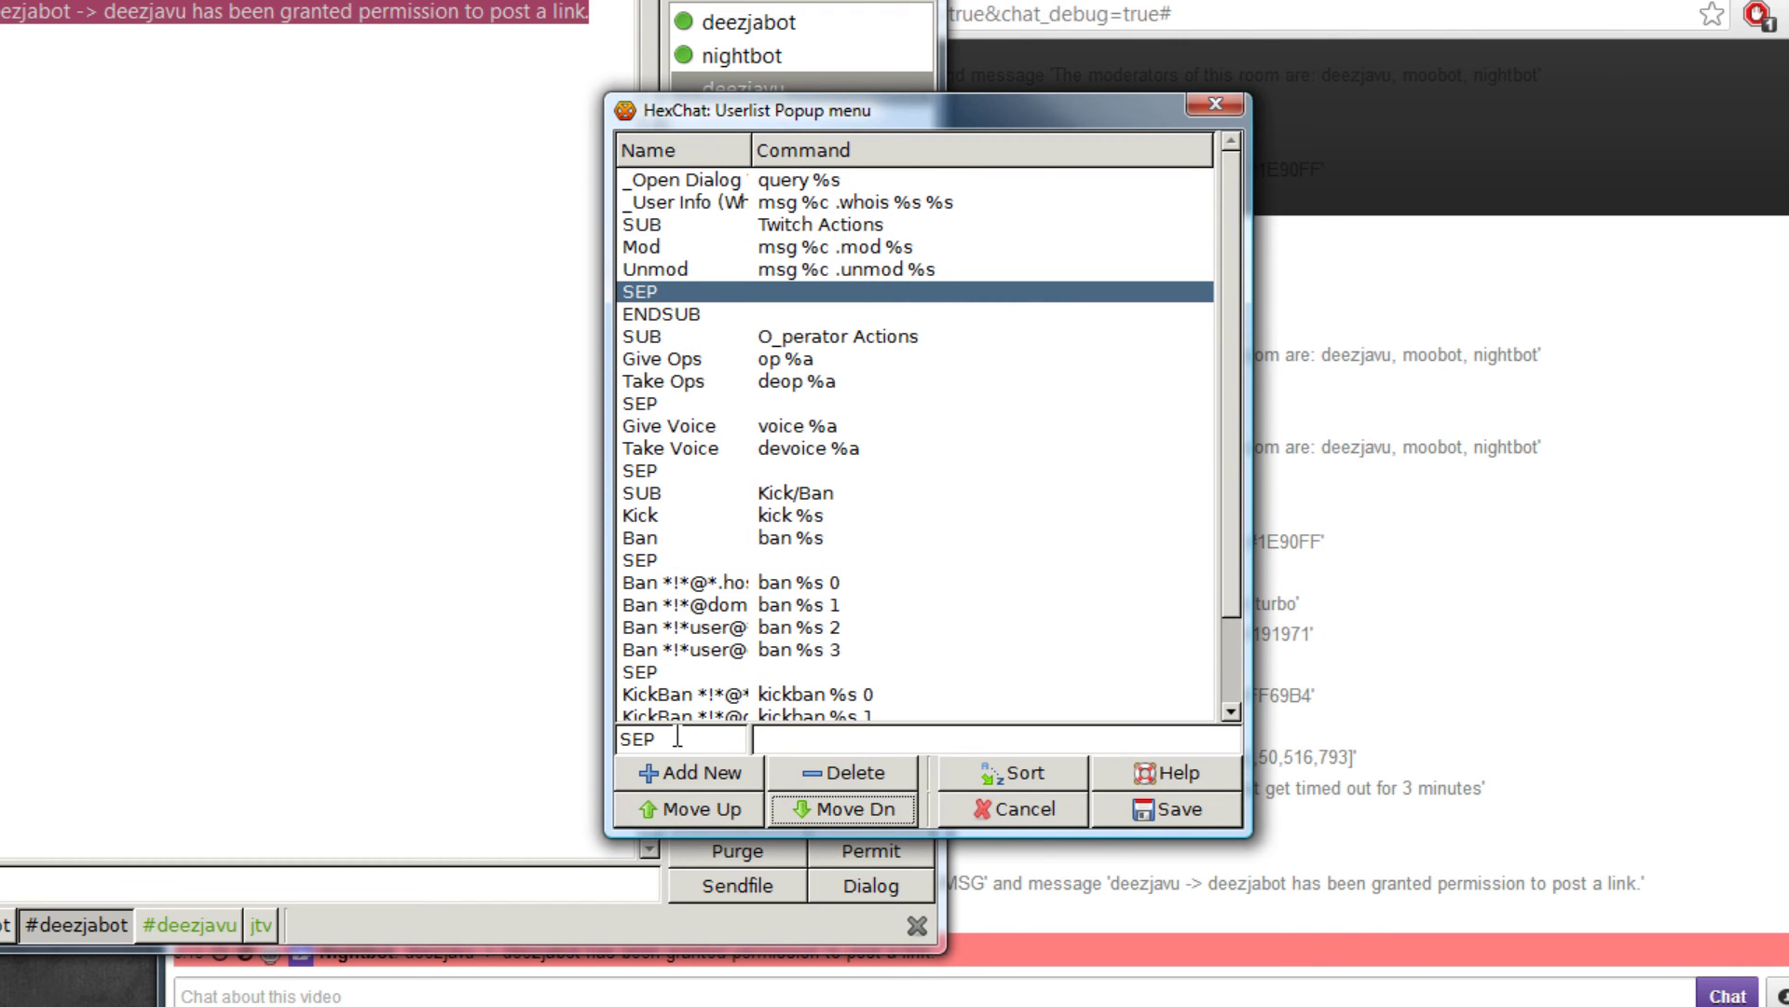
Add a popup entry named Channel whose command is "url" followed by the copied Twitch channel address
left_click(685, 778)
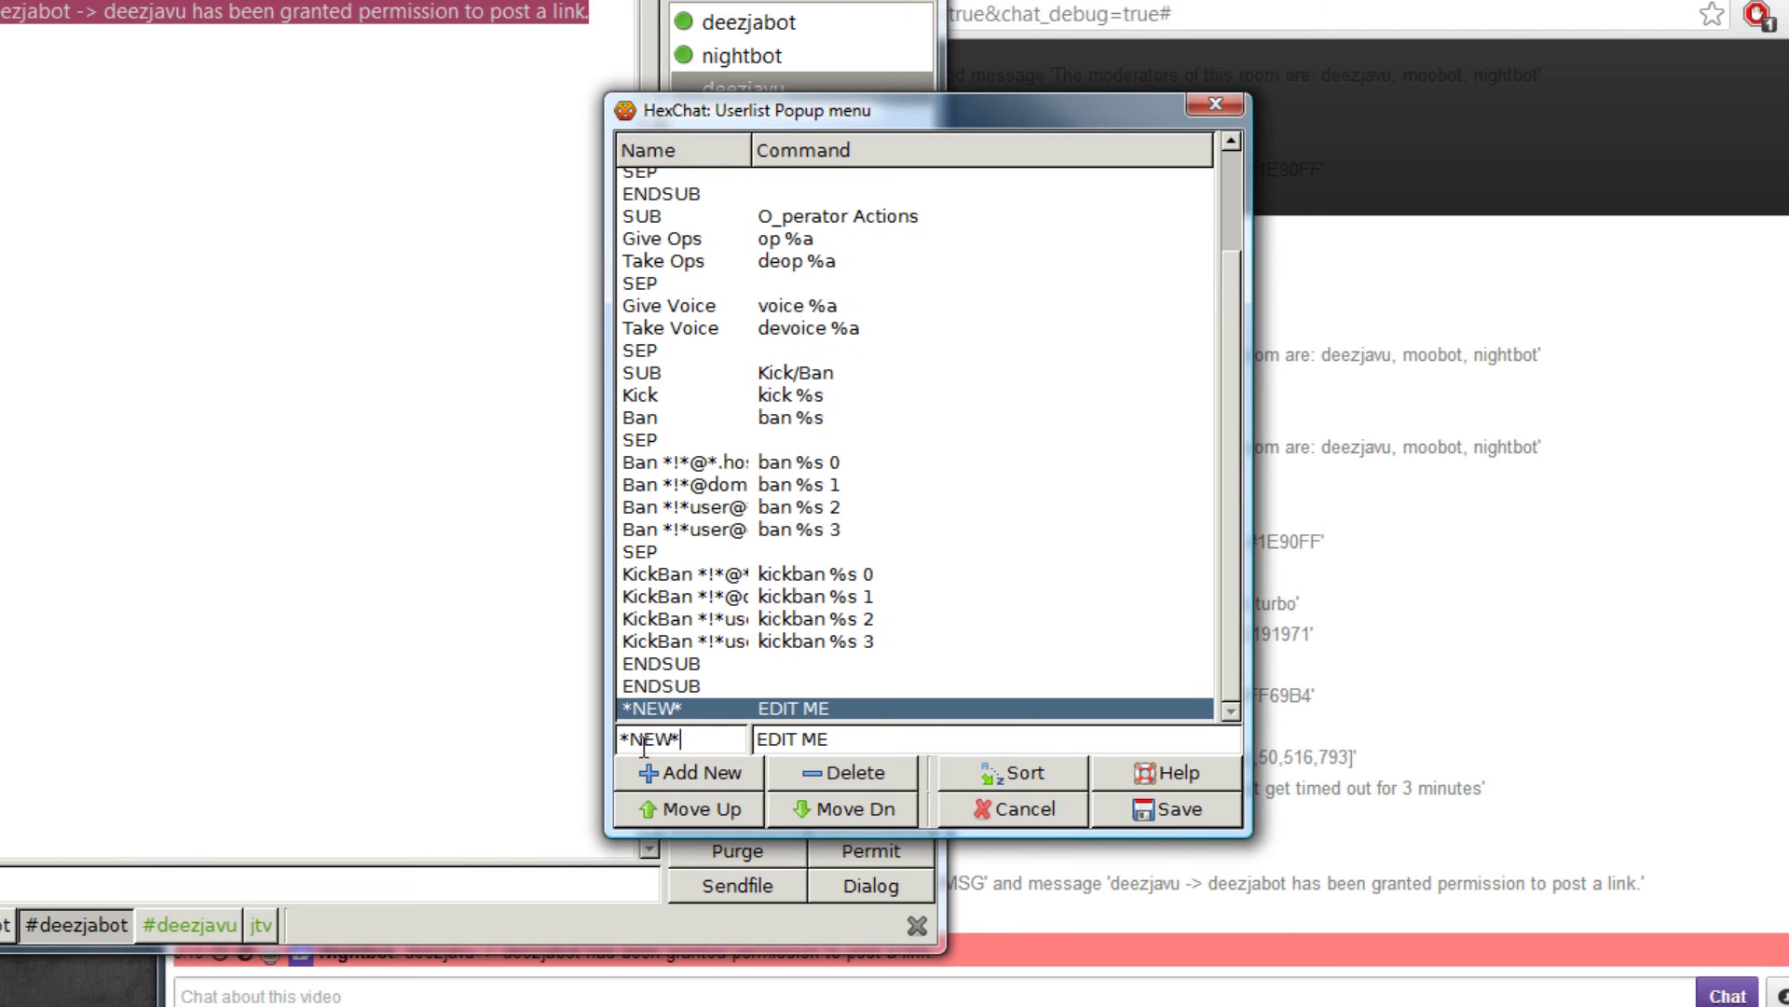
triple_click(695, 743)
type("Channel")
key("Tab")
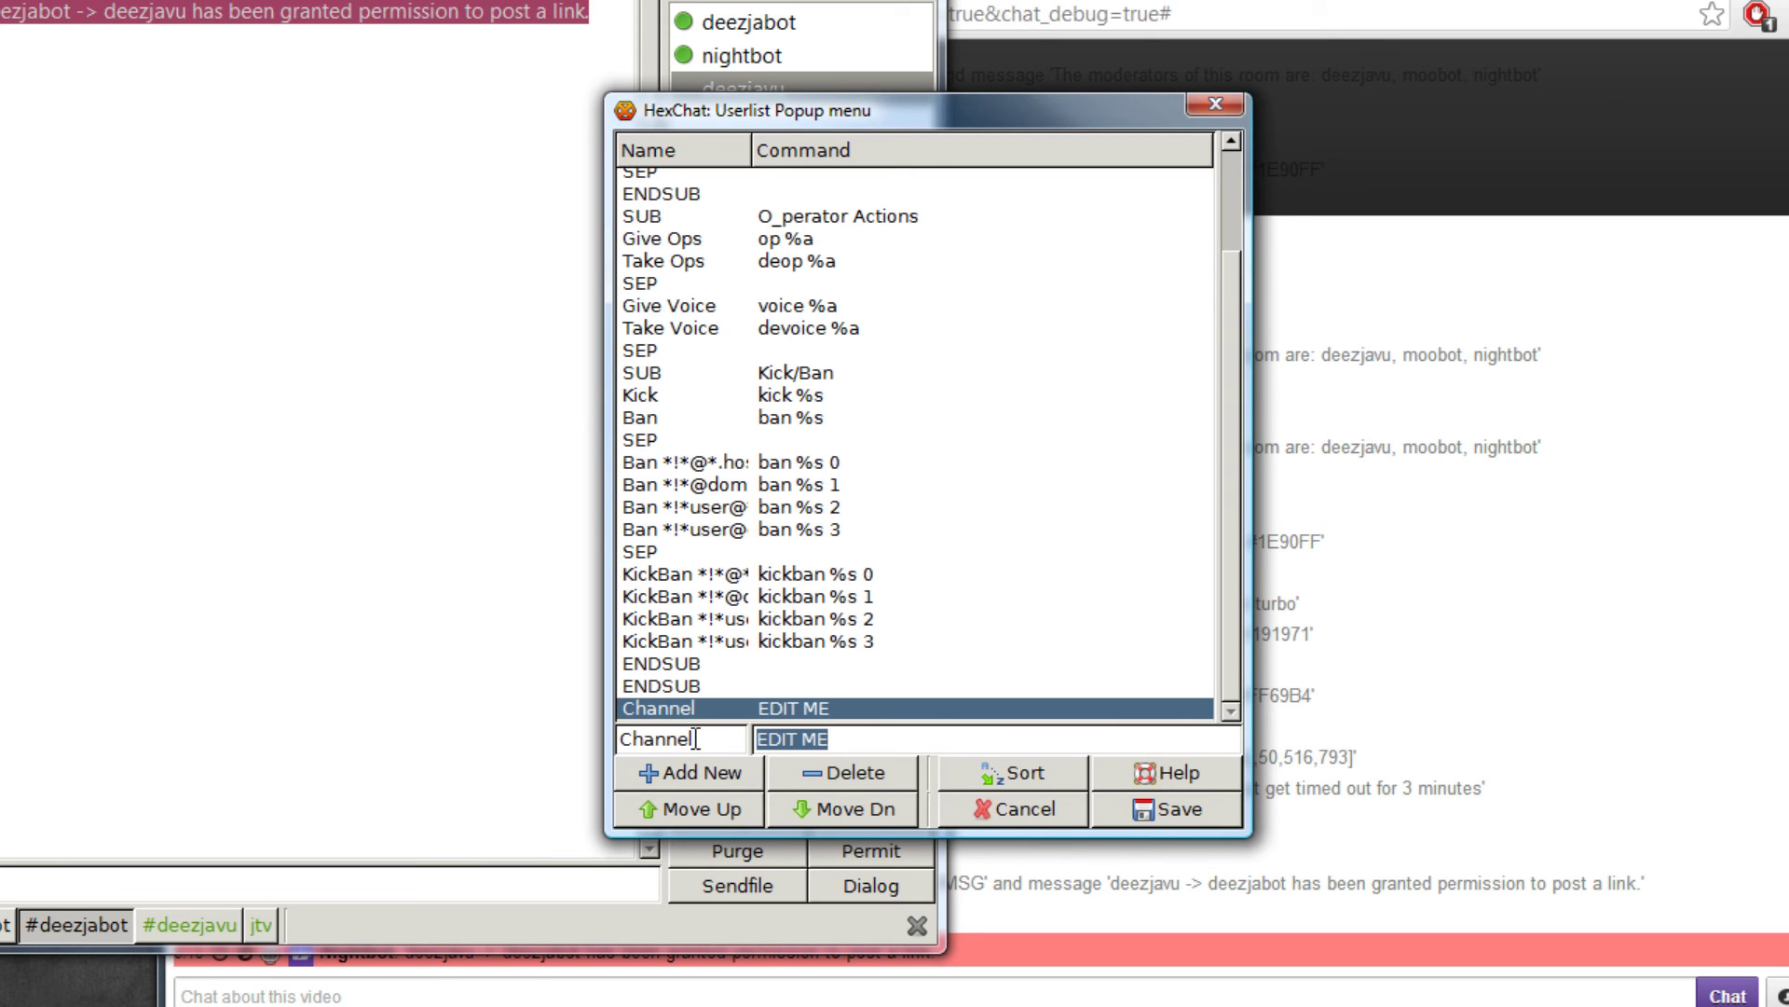
type("url")
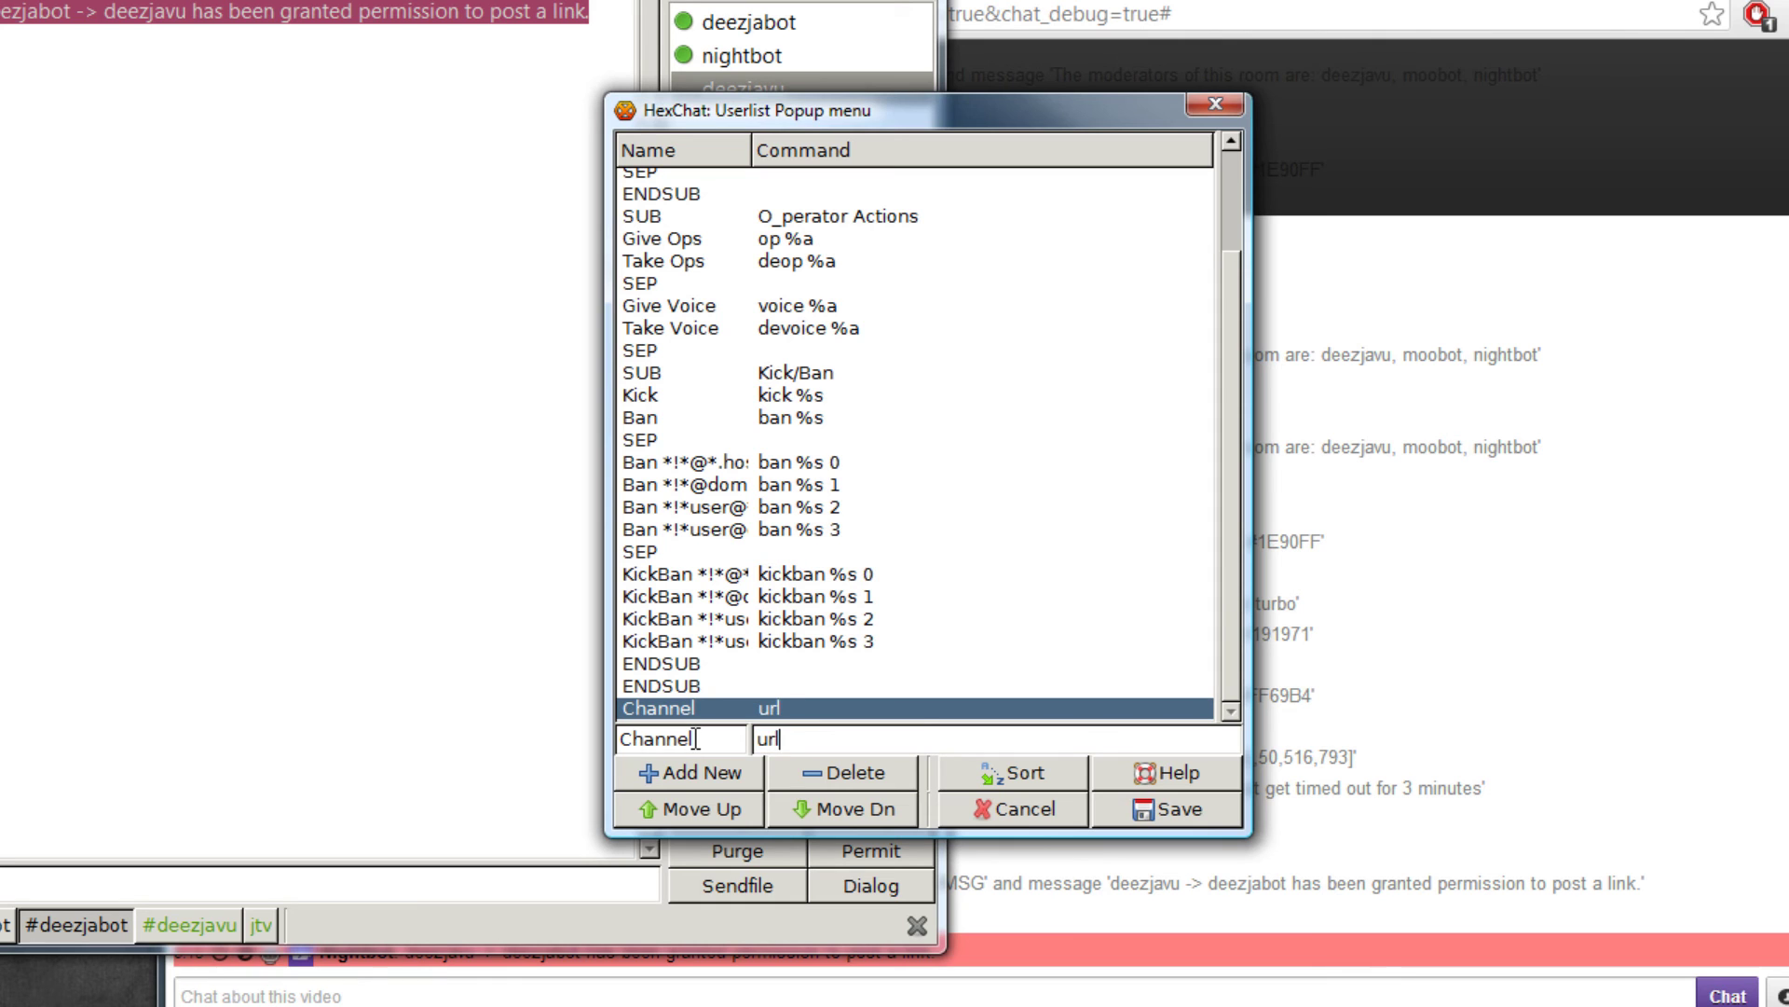
type("http://www.twitch.tv/deezjabot")
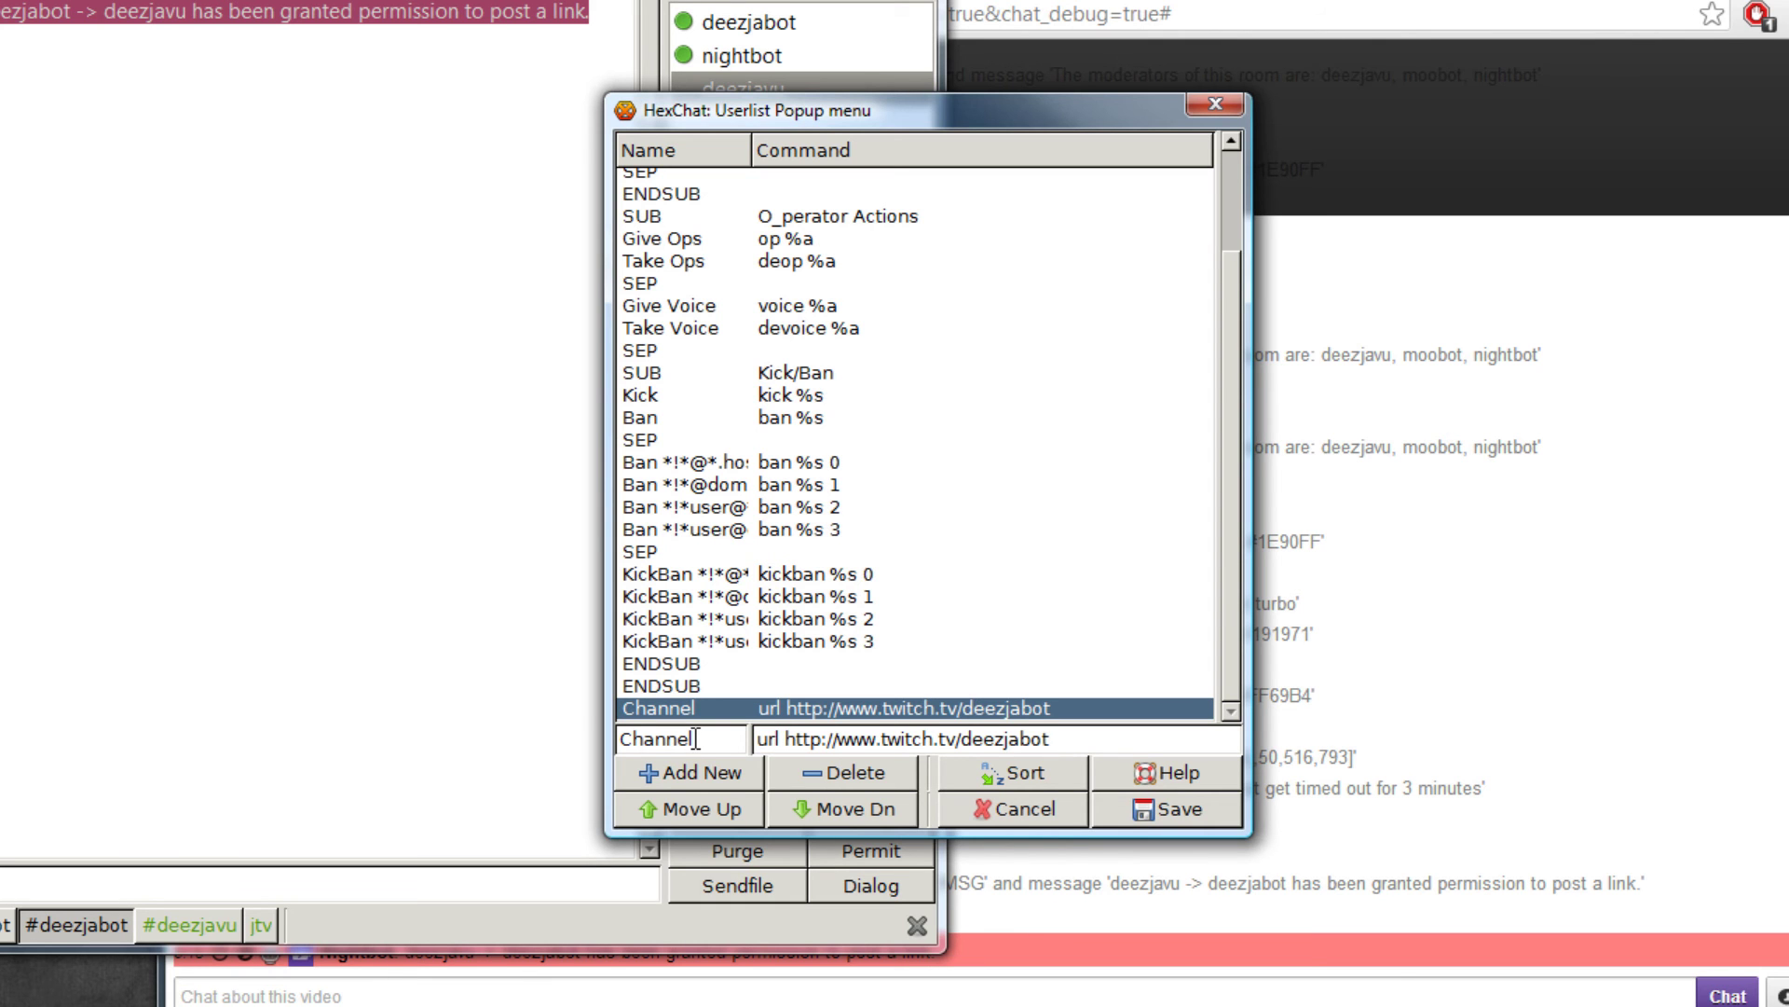
key("BackSpace")
key("BackSpace")
key("BackSpace")
key("BackSpace")
key("BackSpace")
key("BackSpace")
key("BackSpace")
key("BackSpace")
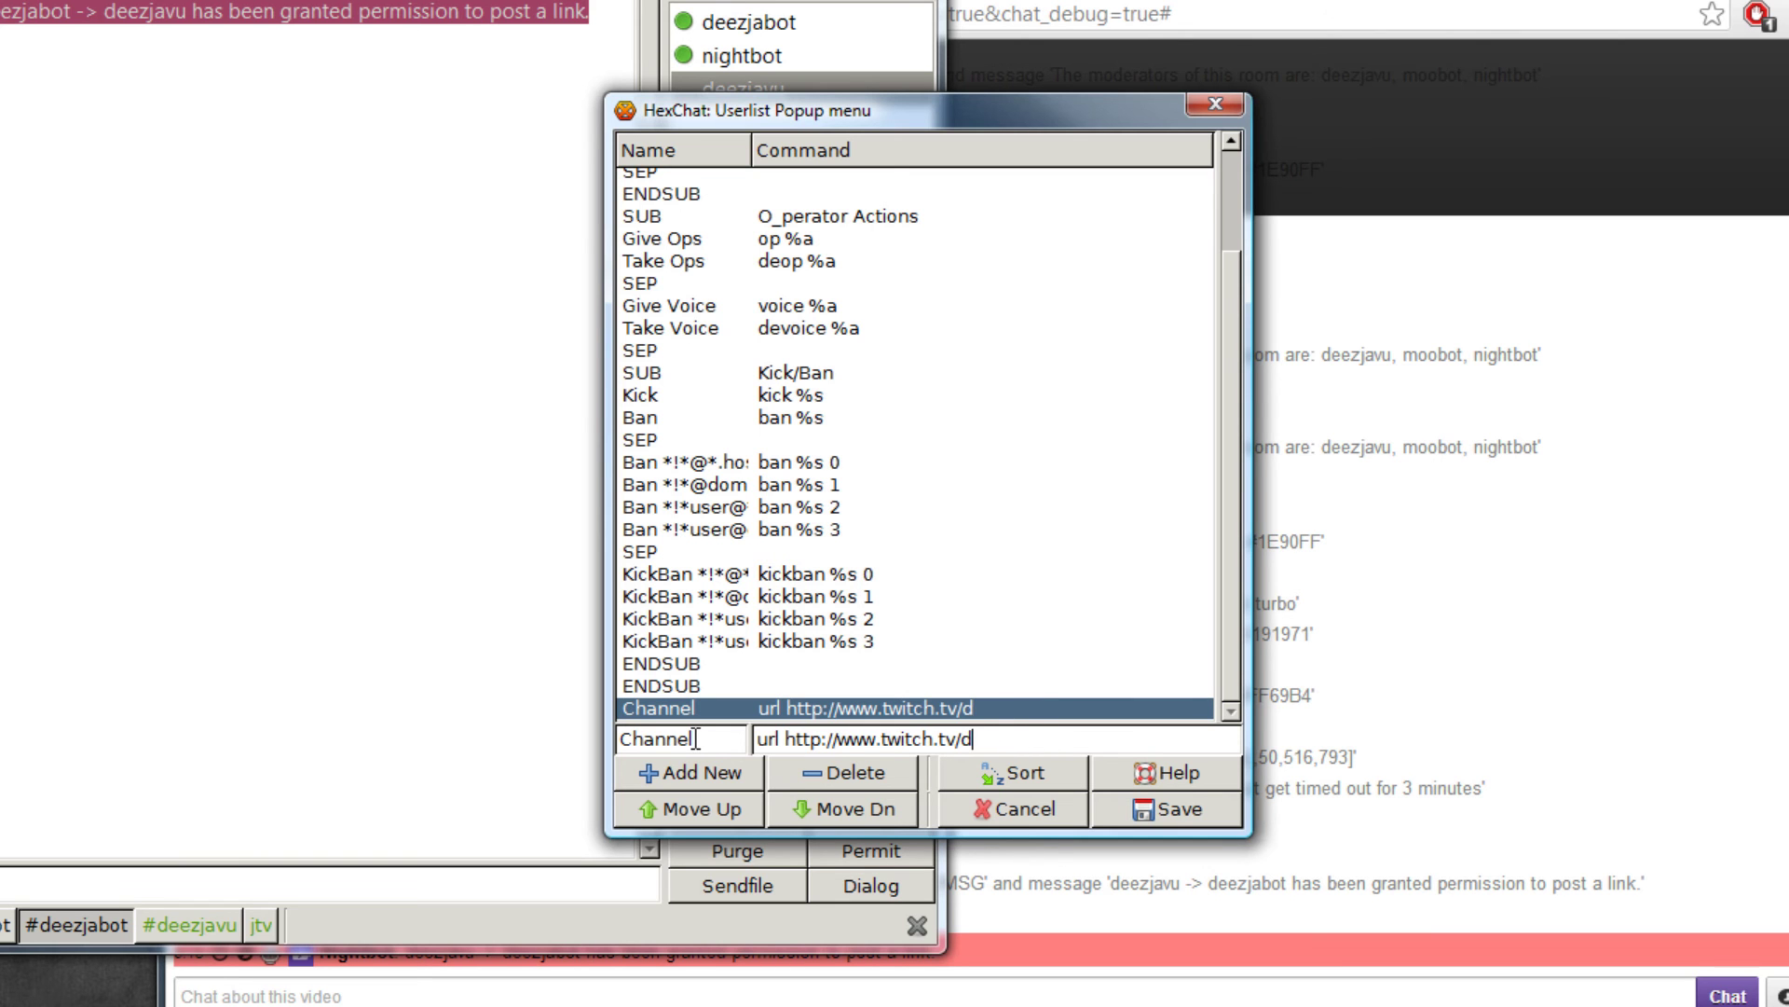
key("BackSpace")
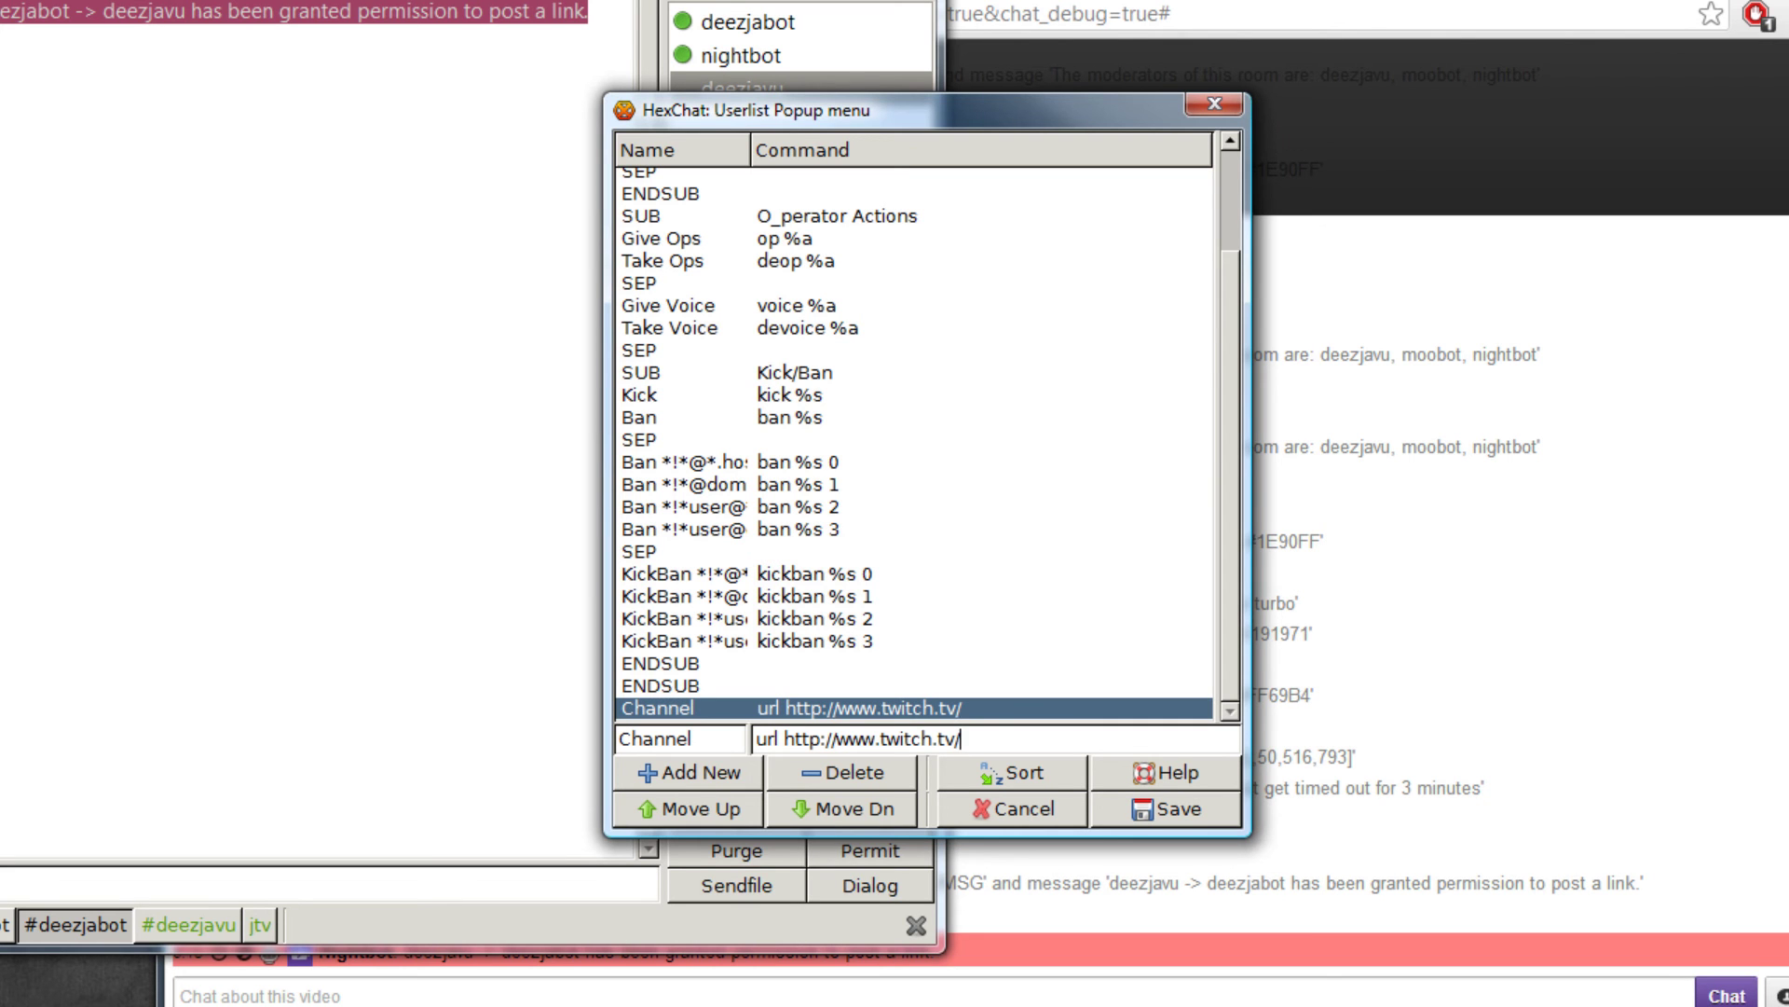
type("%s")
Switch to the Twitch chat in the browser, copy Deezjabot's Profile link address and return to HexChat
key("alt+Tab")
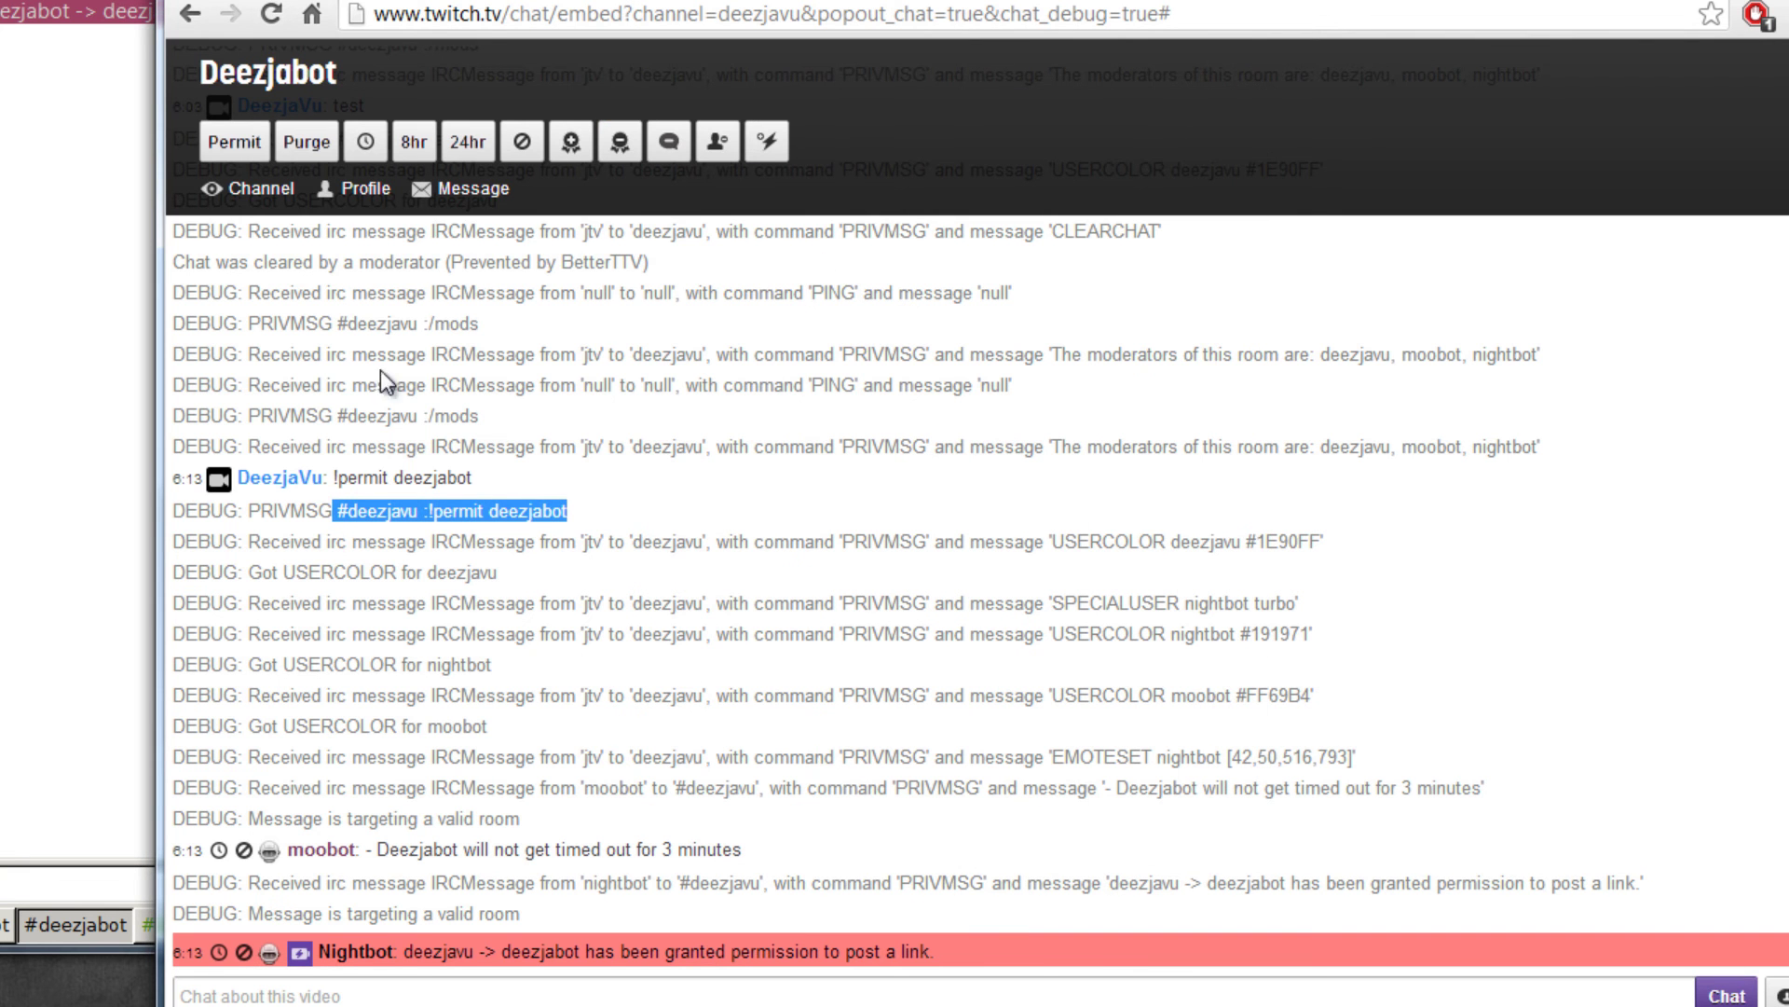
right_click(362, 191)
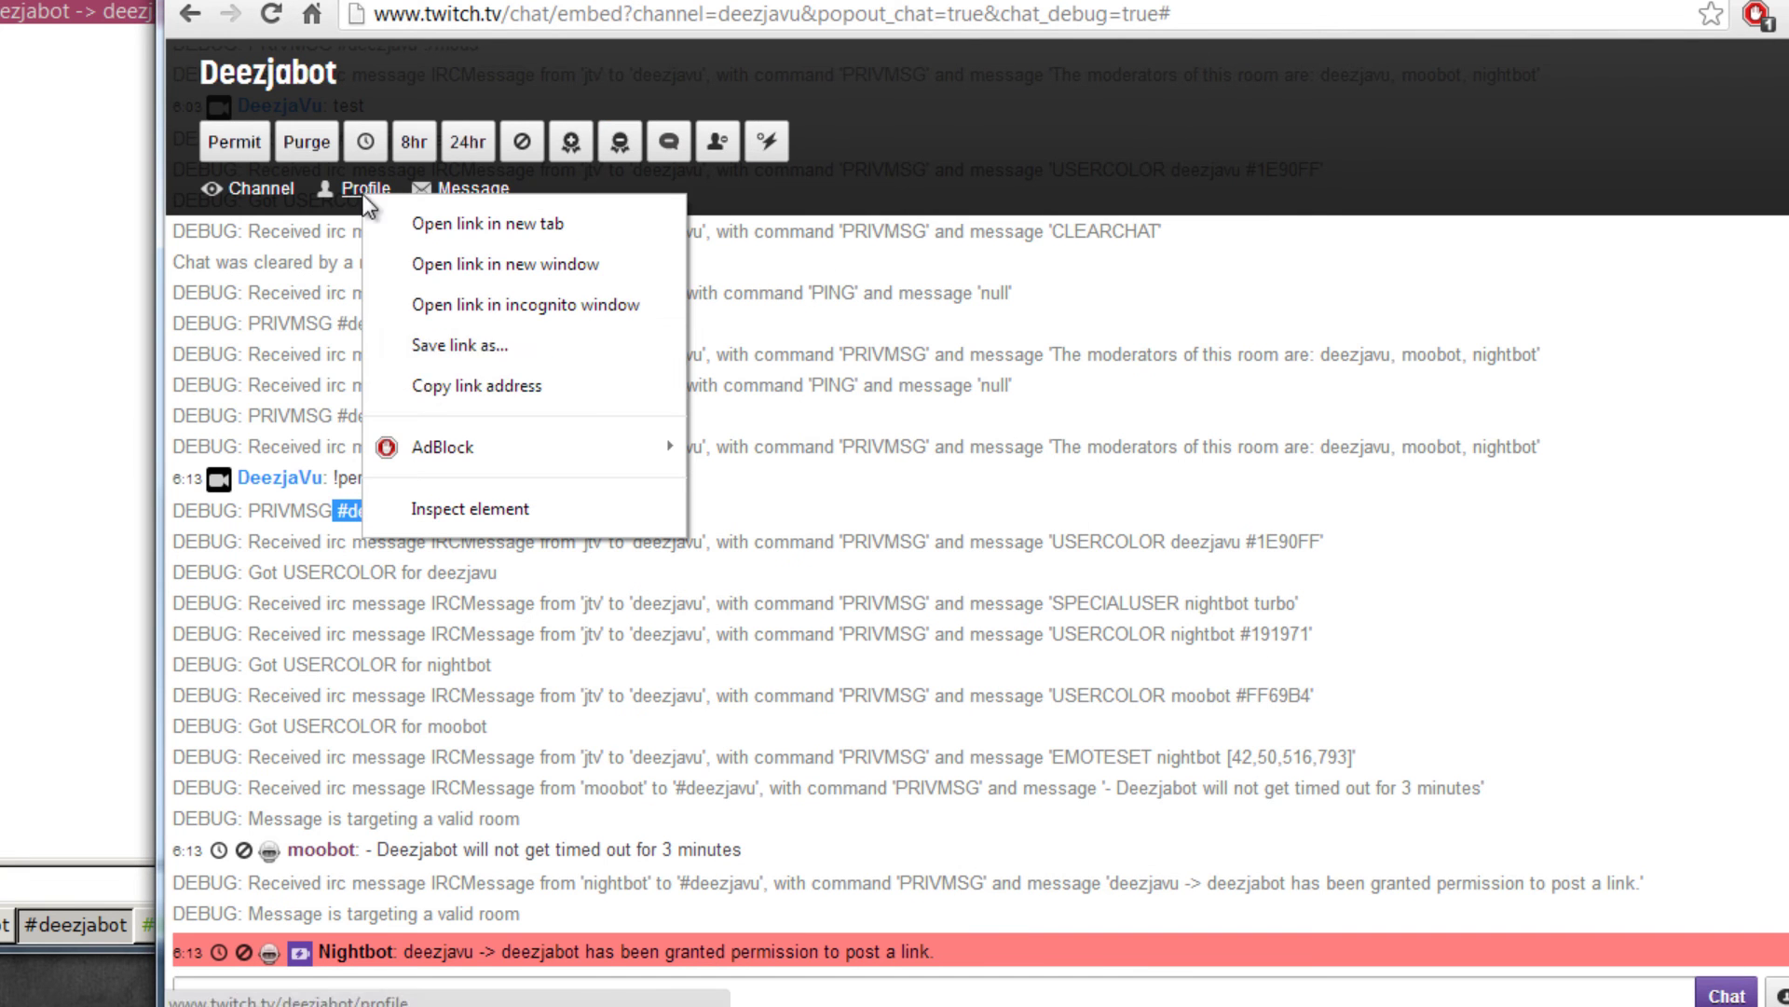
left_click(424, 382)
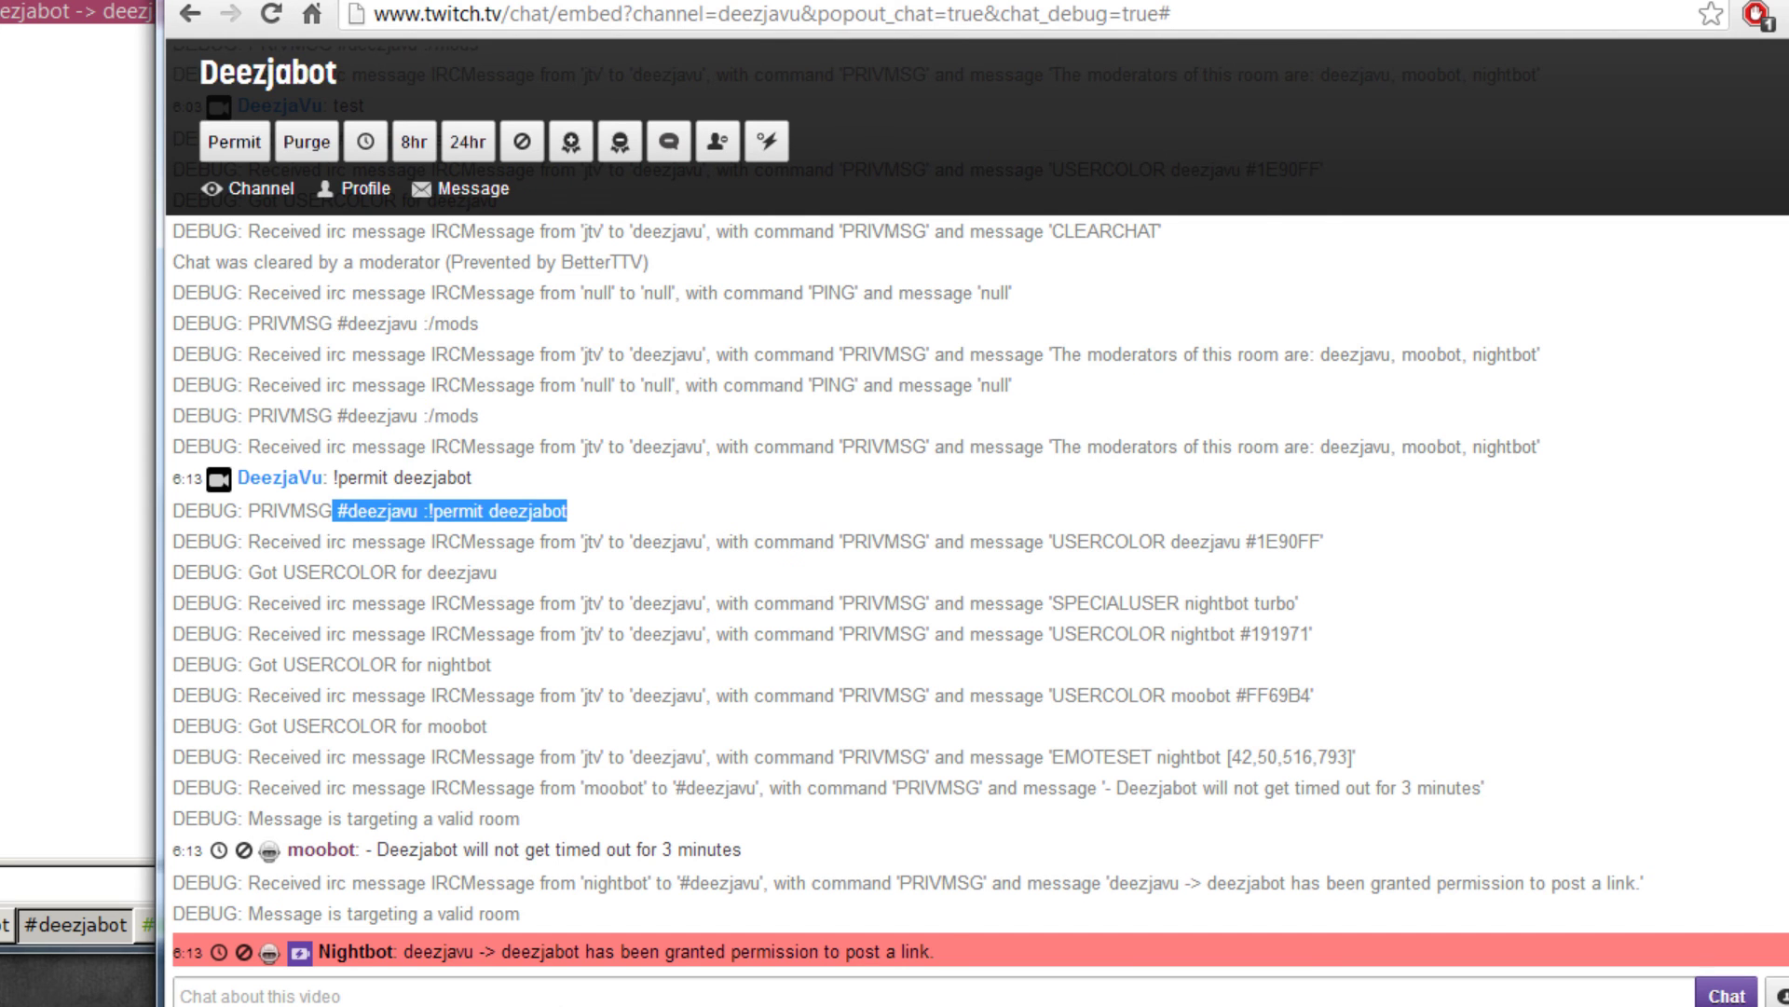
key("alt+Tab")
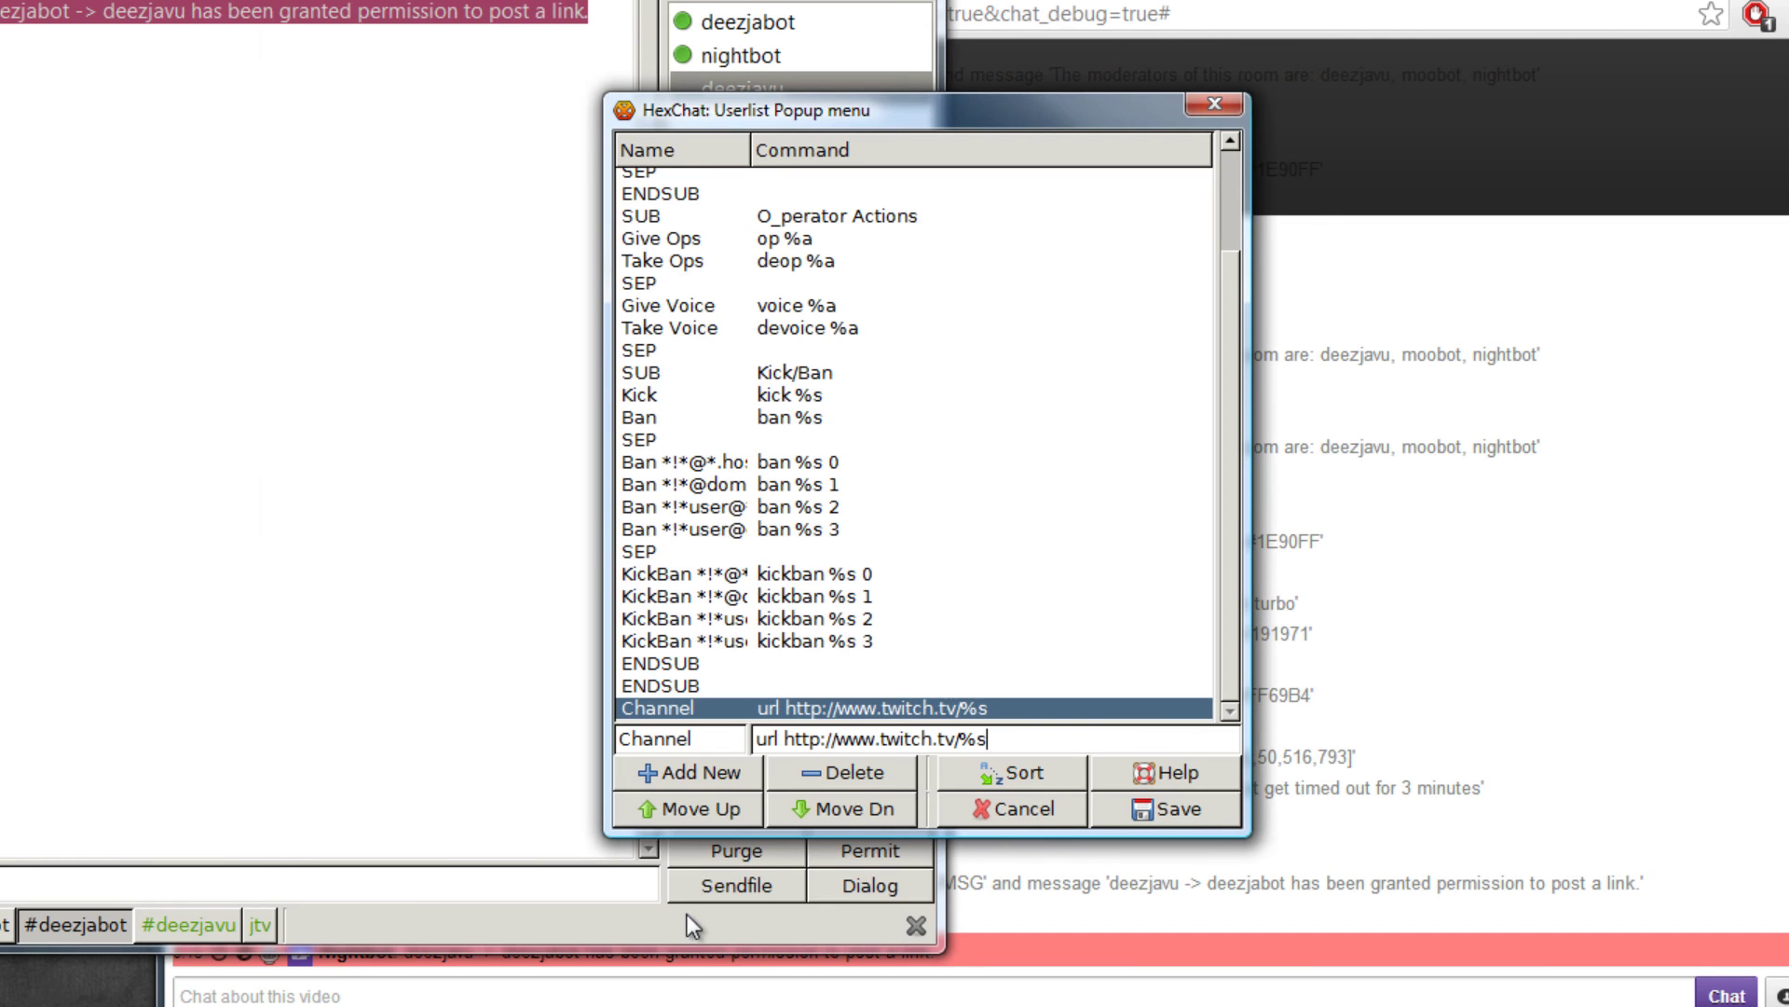
Add a popup entry named Profile whose command is "url" followed by the copied profile address
left_click(720, 784)
left_click_drag(618, 738, 679, 738)
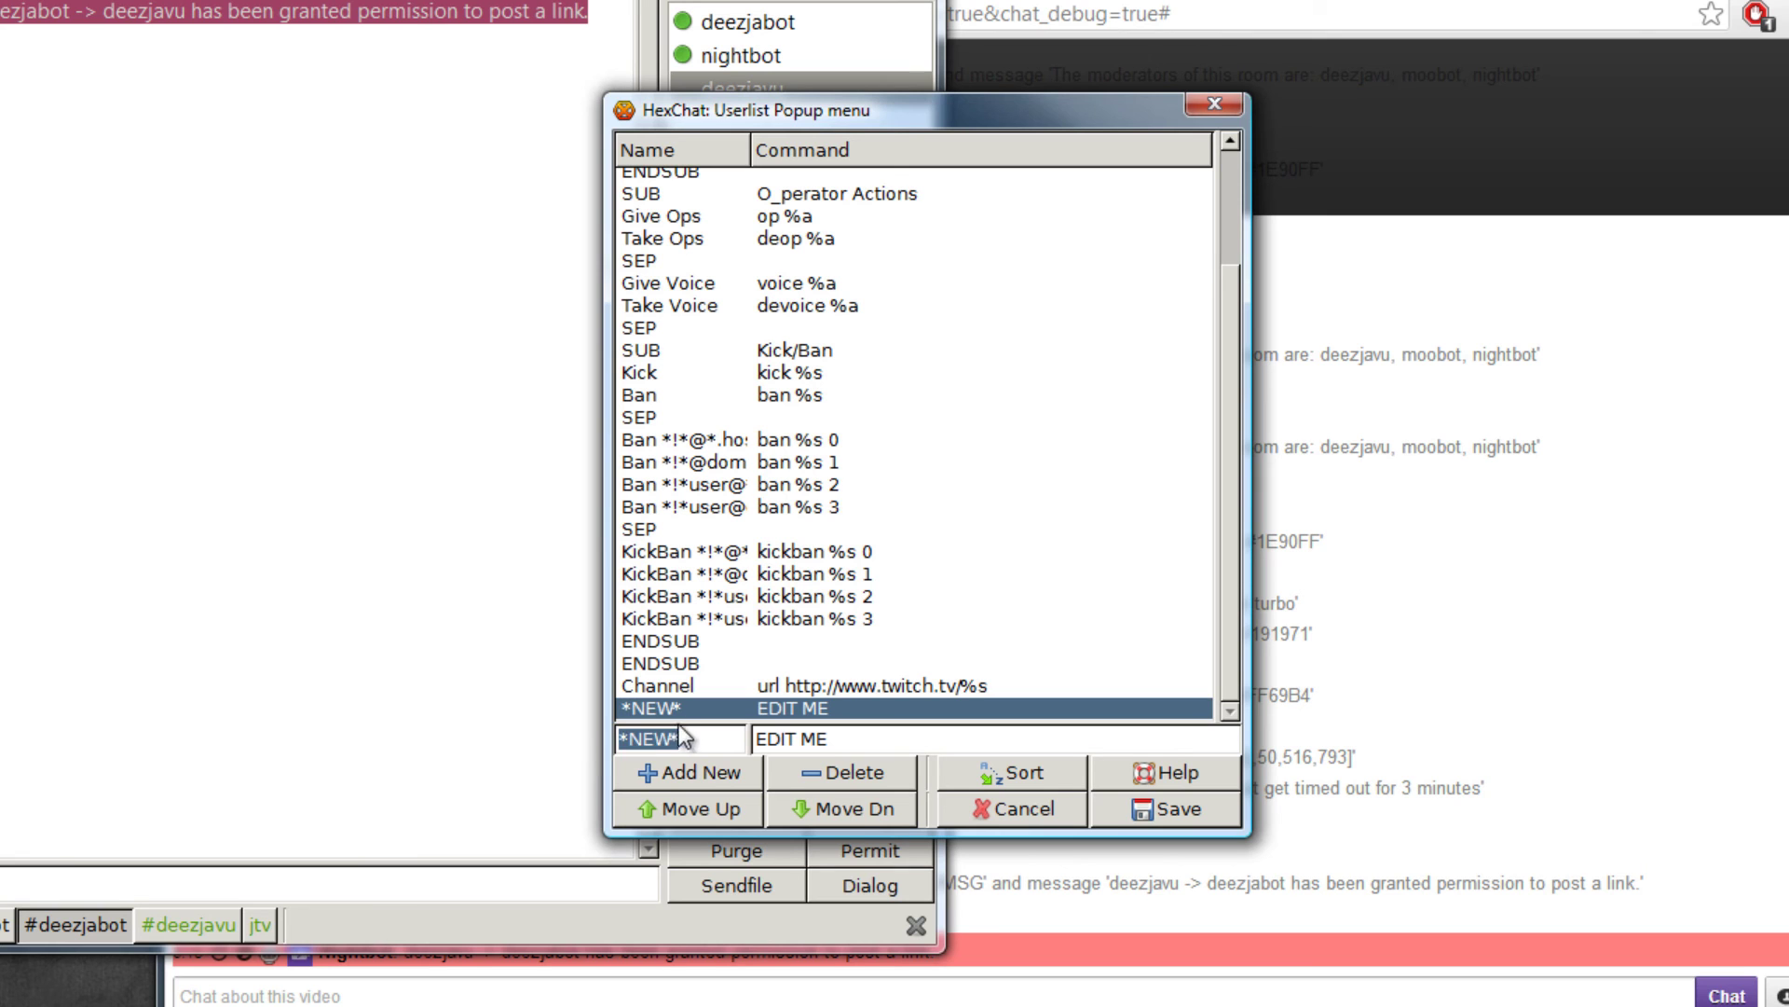
type("Profile")
key("Tab")
type("url")
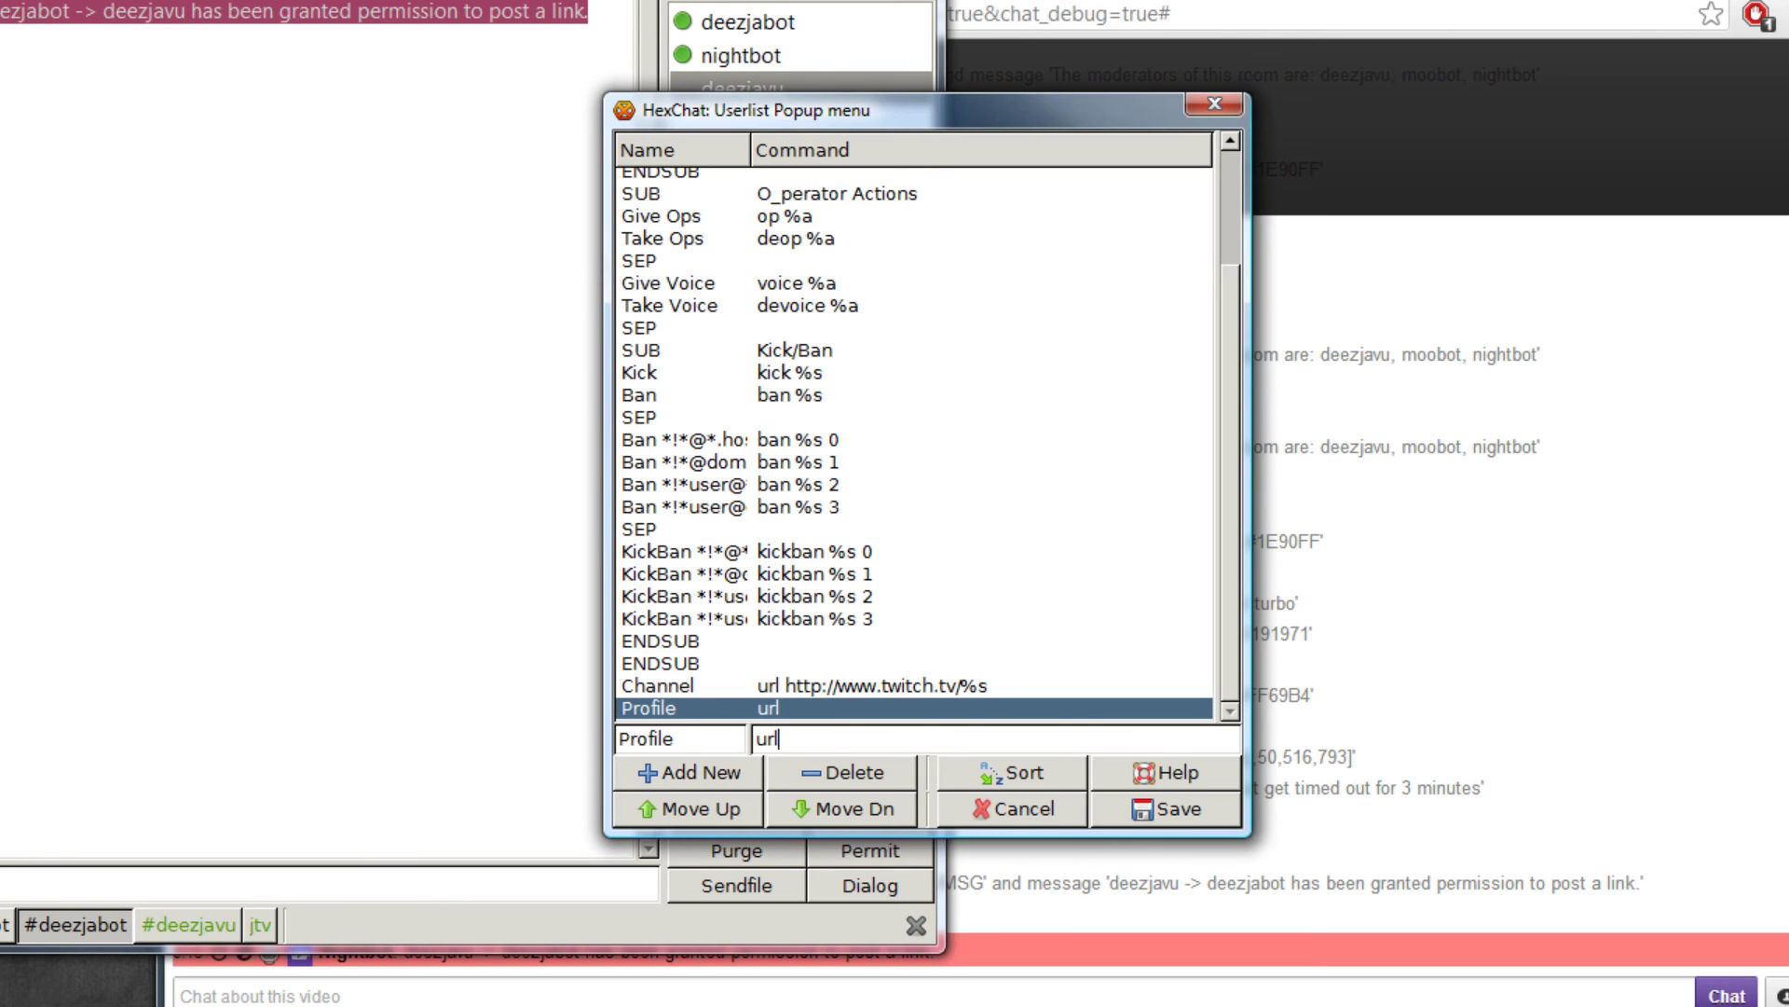
key("ctrl+v")
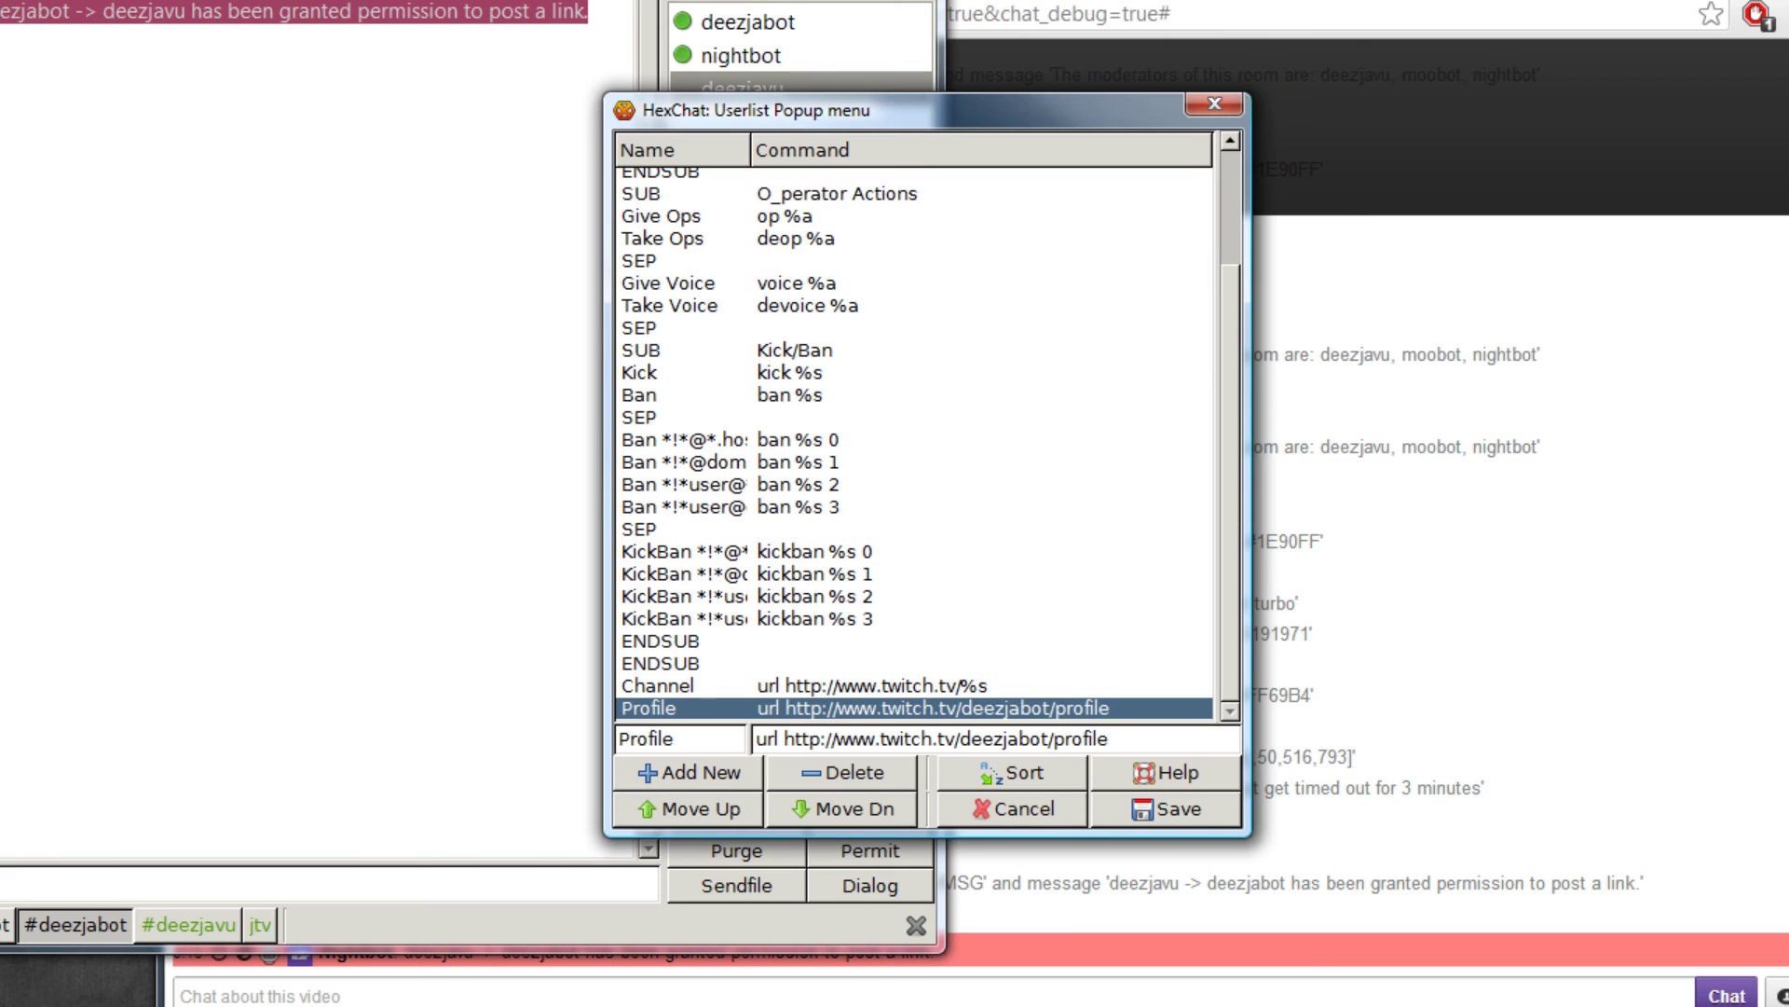
key("Left")
key("Left")
key("Left")
key("Left")
key("Left")
key("Left")
key("Left")
key("Left")
key("shift+Left")
key("shift+Left")
key("shift+Left")
key("shift+Left")
key("shift+Left")
key("shift+Left")
key("shift+Left")
key("shift+Left")
key("shift+Left")
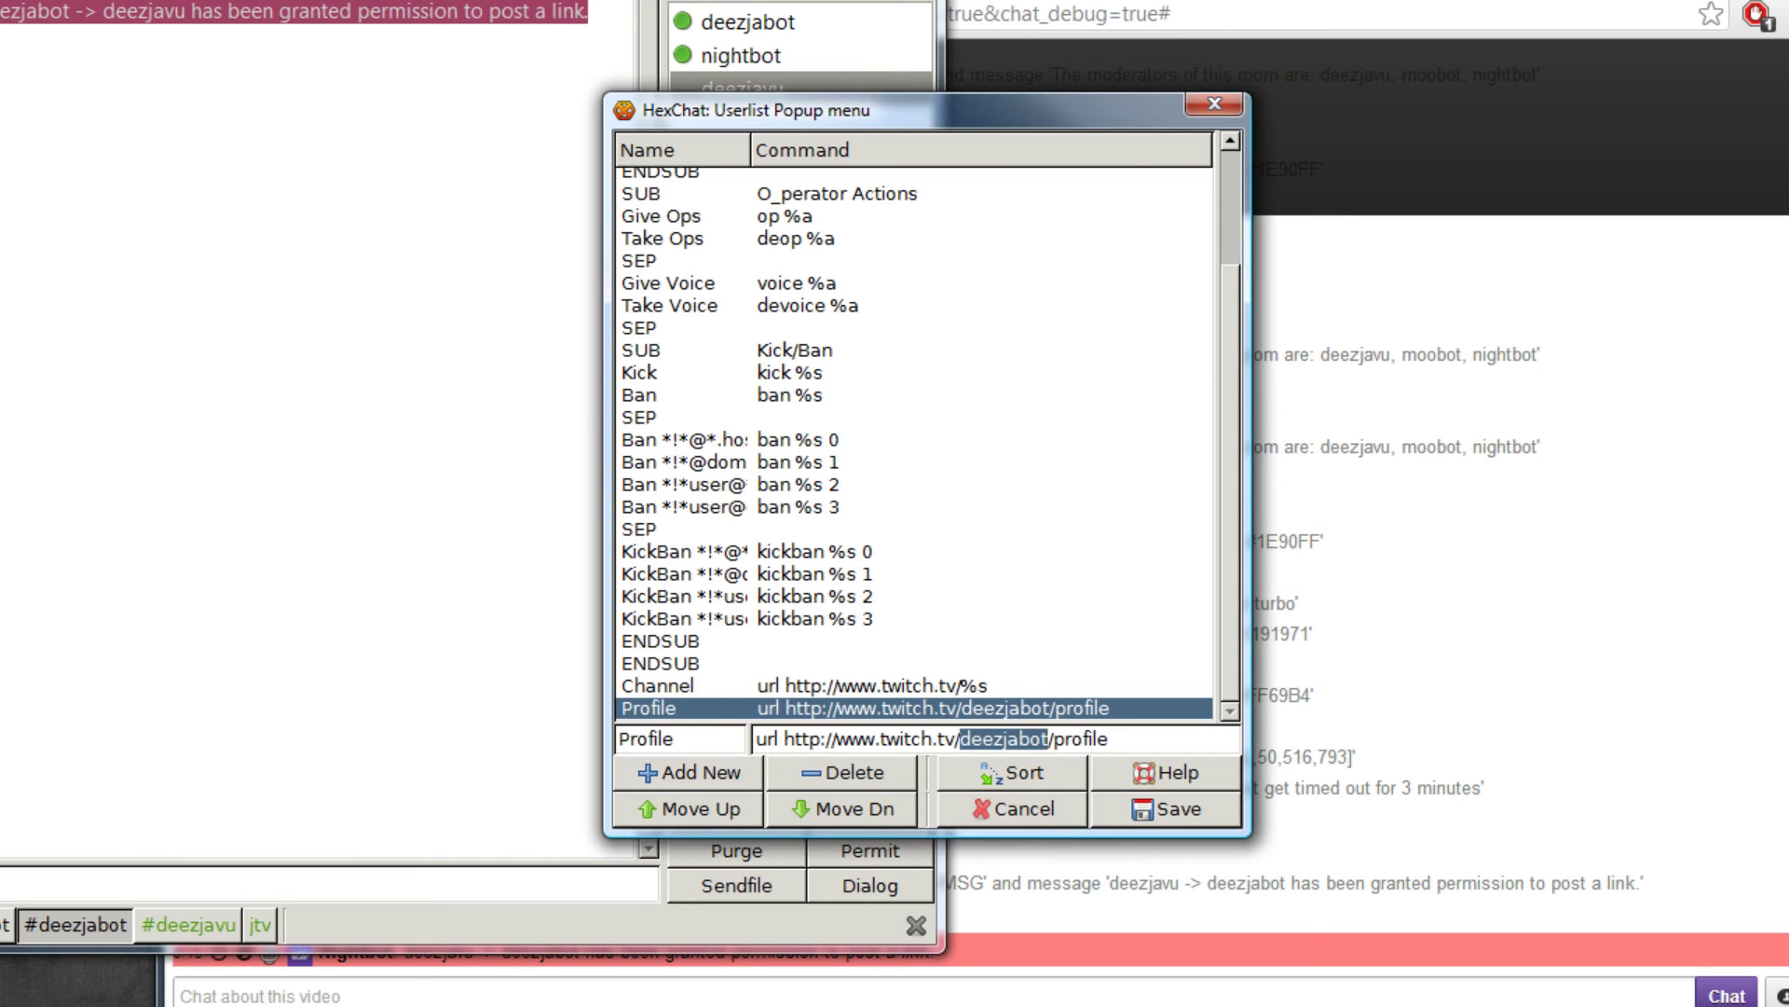
type("%s")
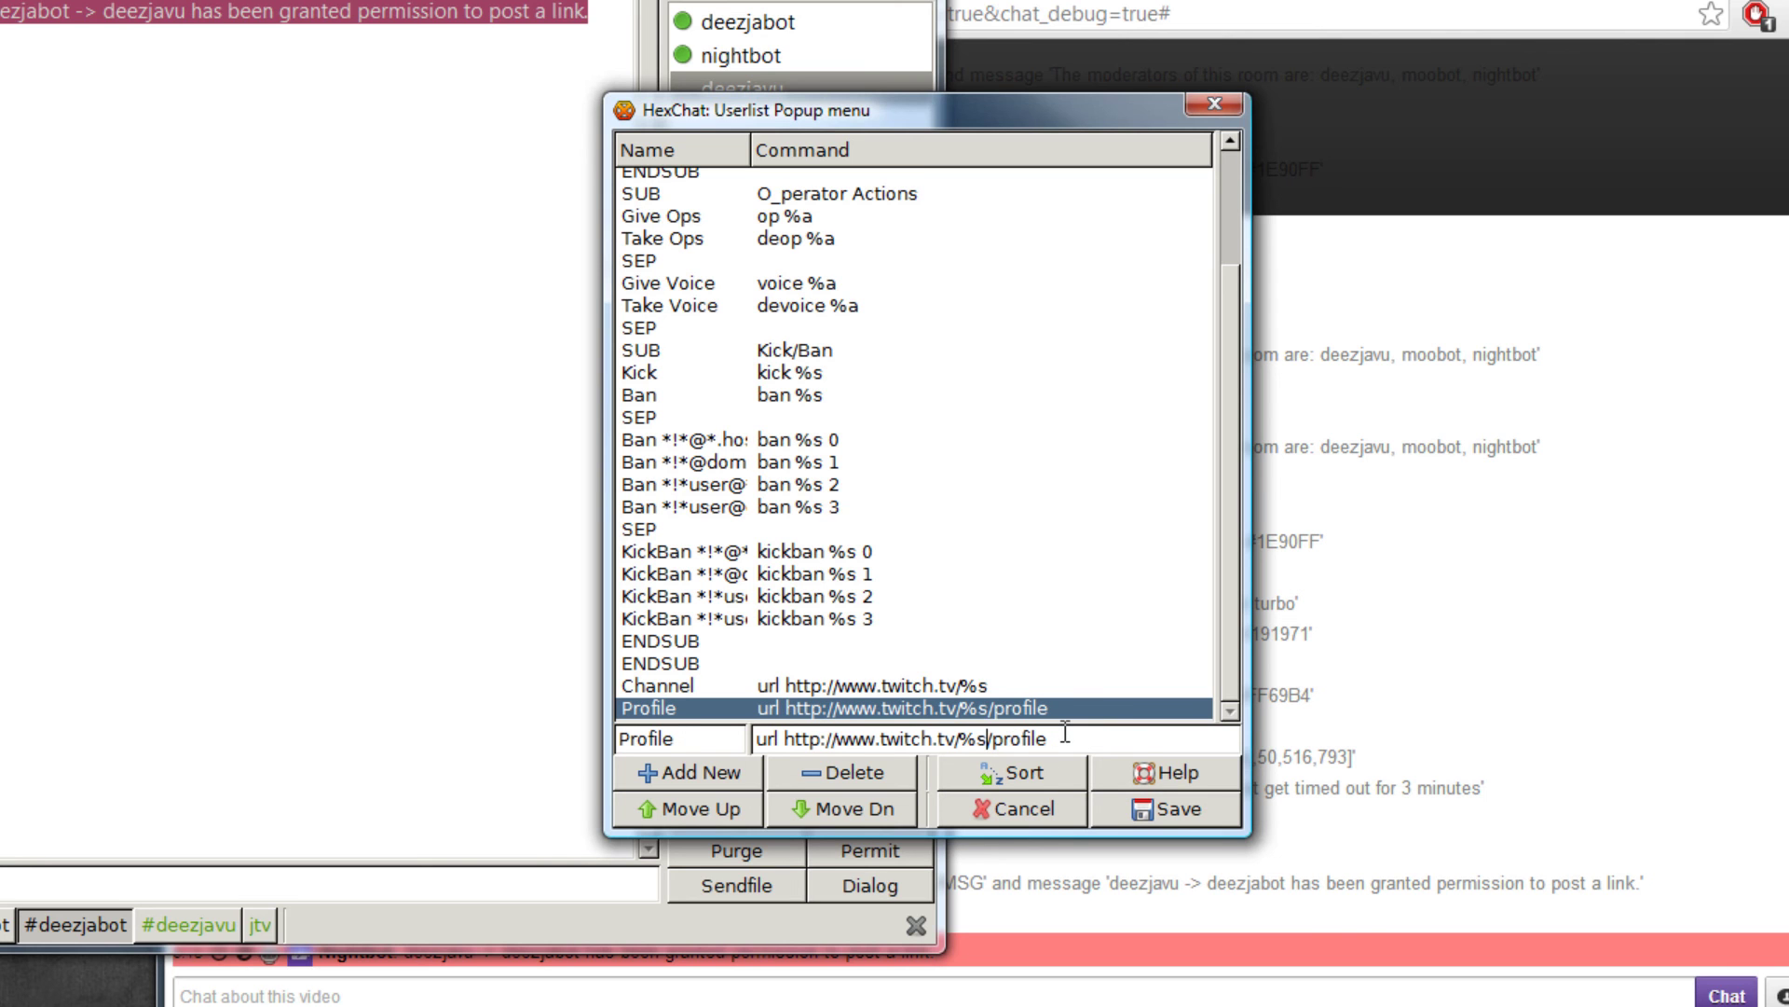
Add another blank popup entry, copy Deezjabot's Message link address from the Twitch chat in the browser and return to HexChat
left_click(708, 768)
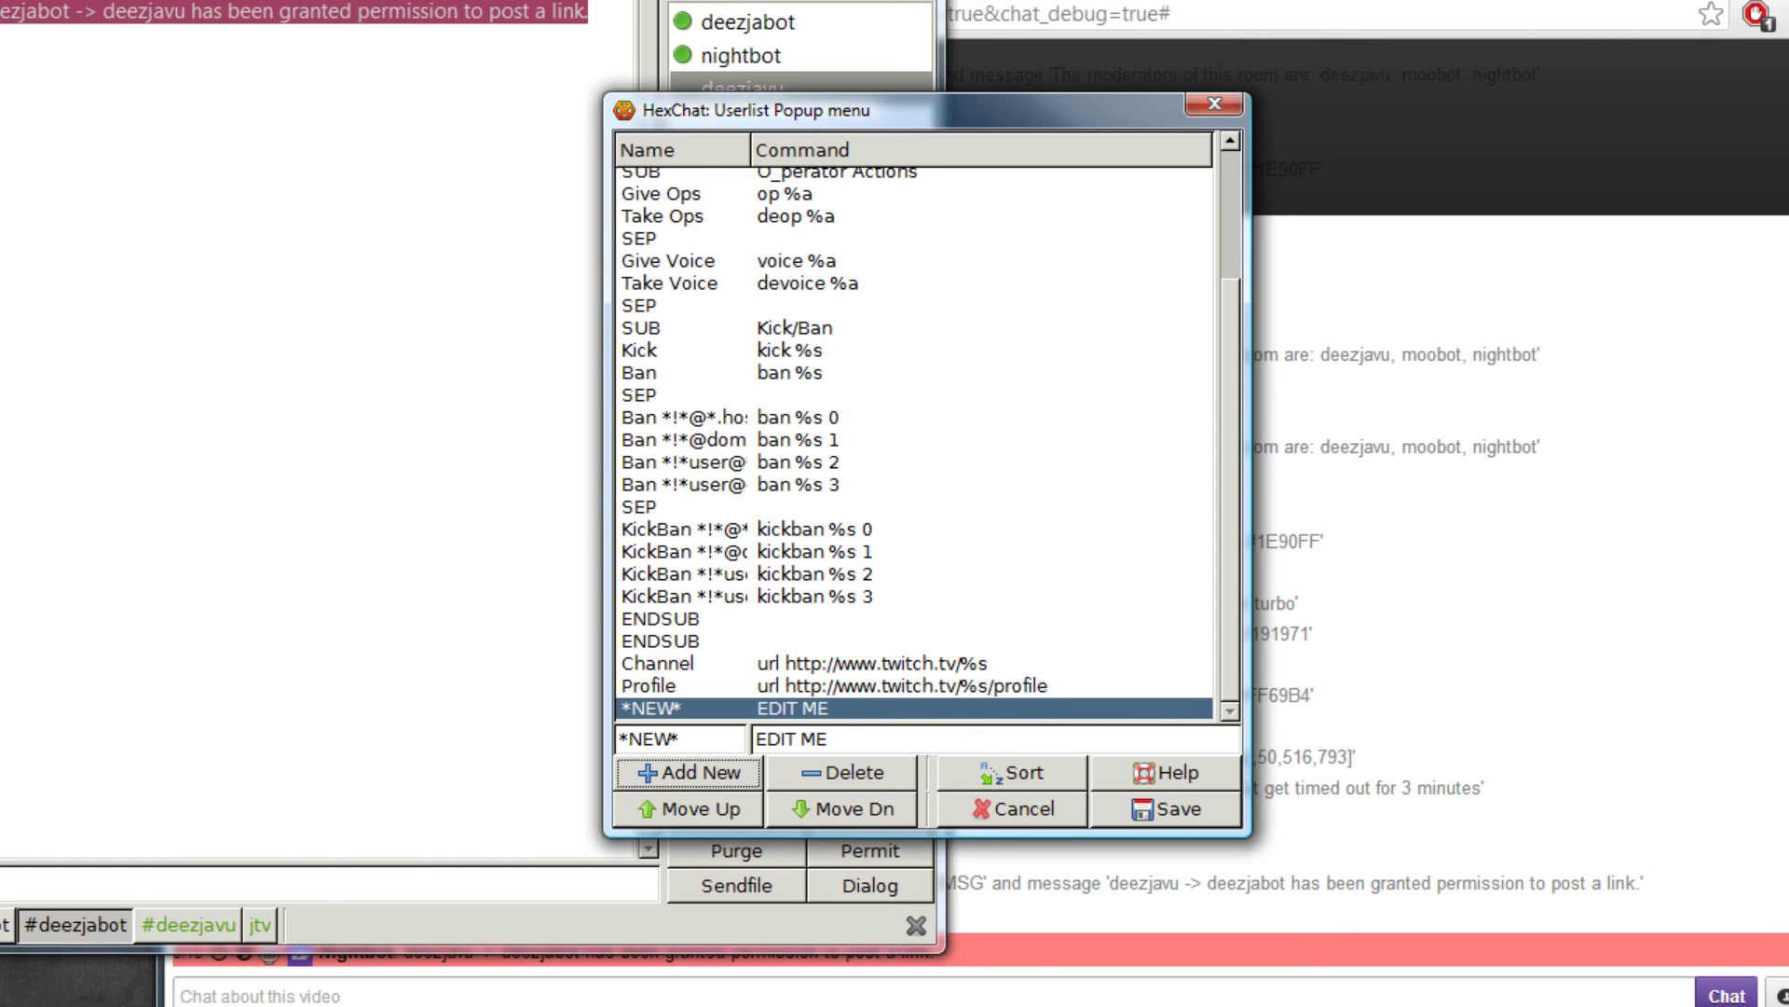
key("alt+Tab")
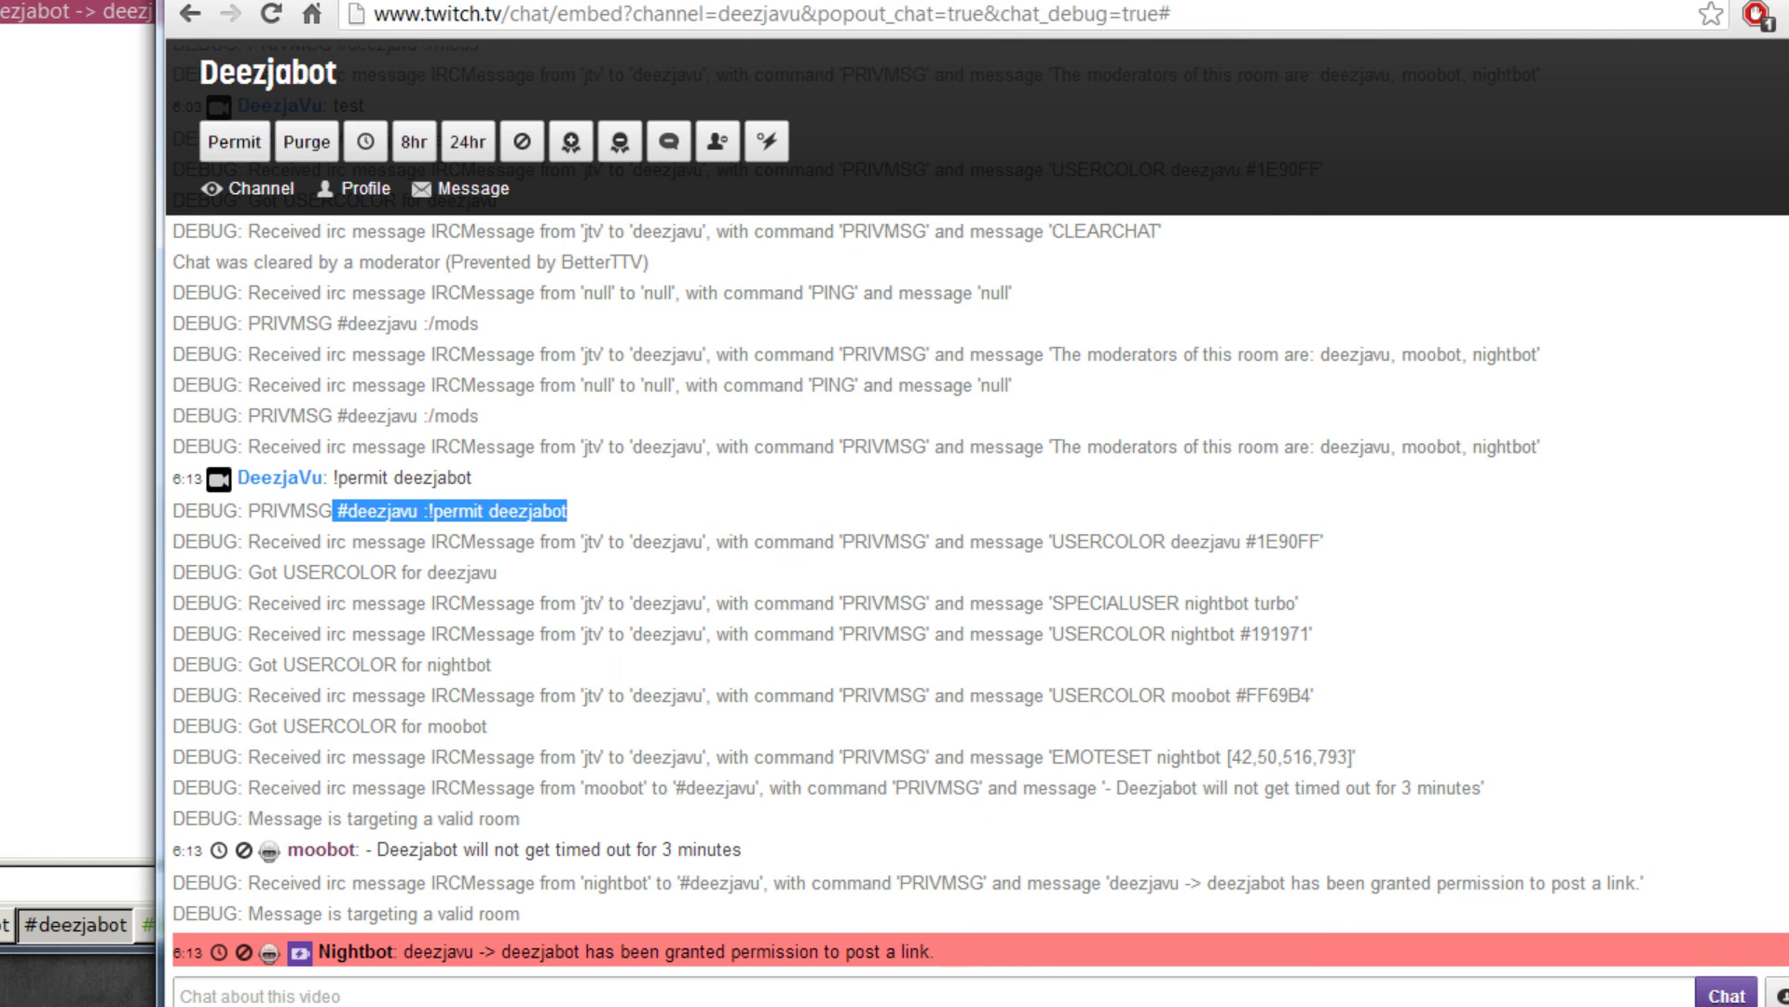
right_click(485, 199)
left_click(590, 399)
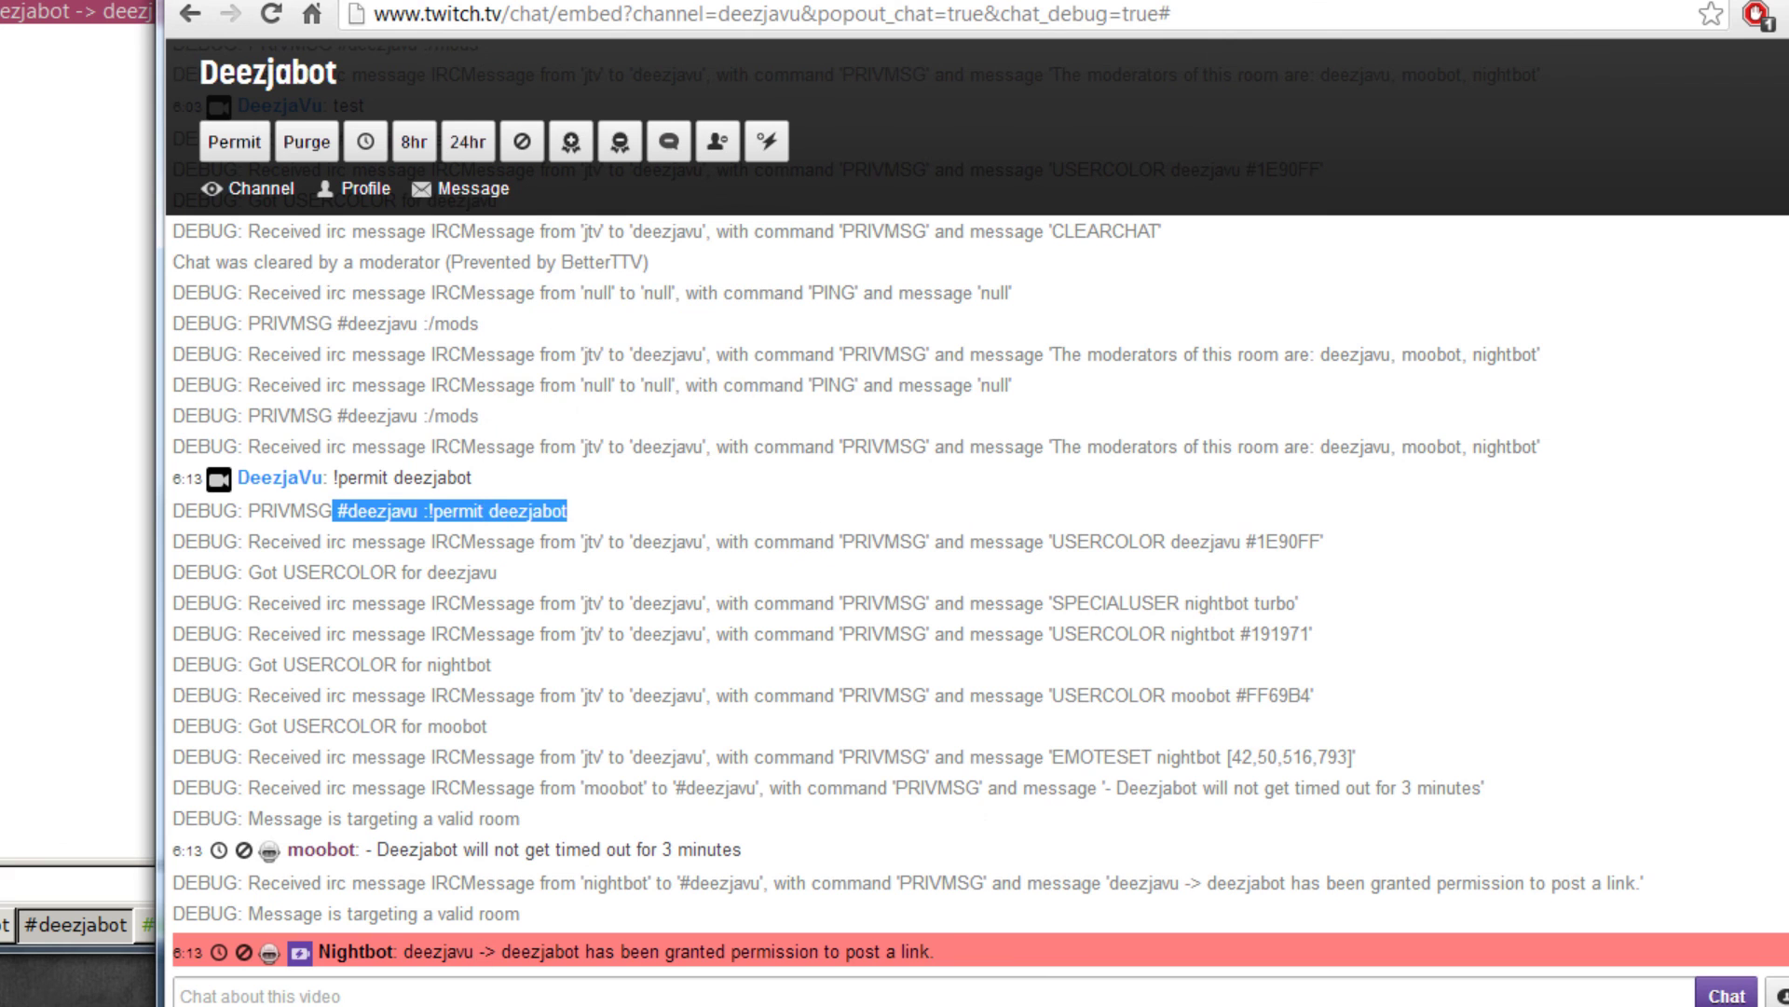
key("alt+Tab")
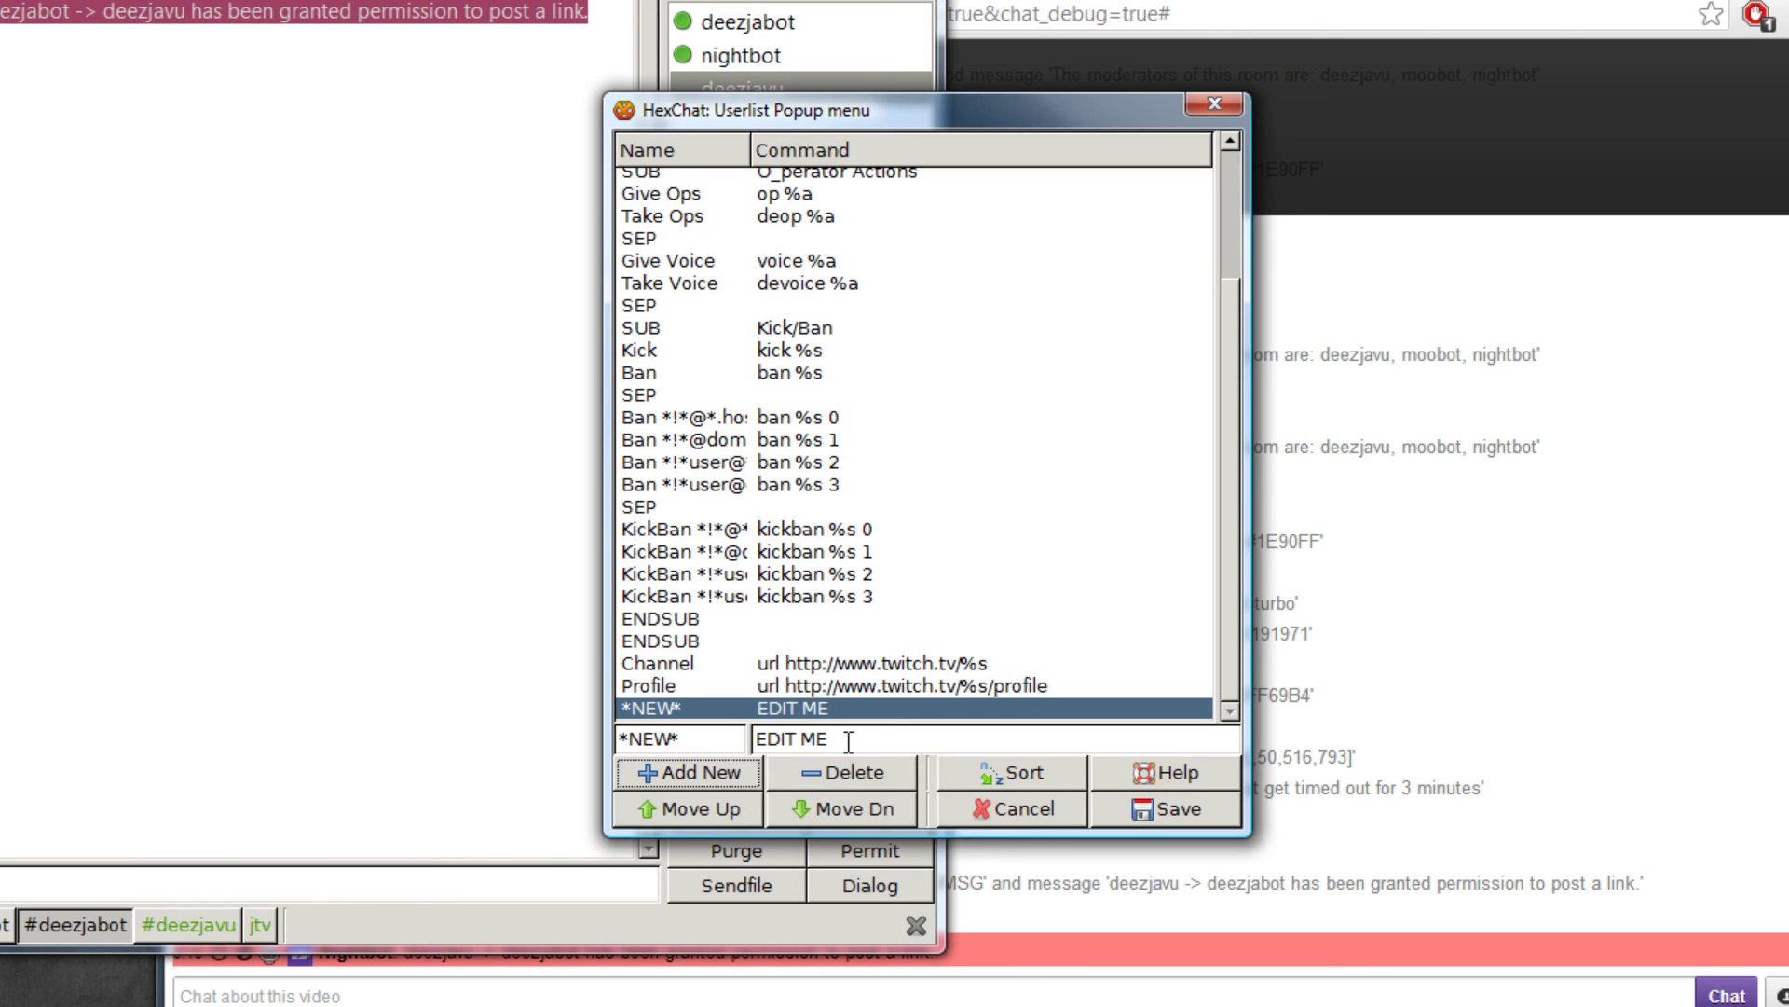
Name the new entry Message and set its command to "url" followed by the copied message compose address
key("ctrl+v")
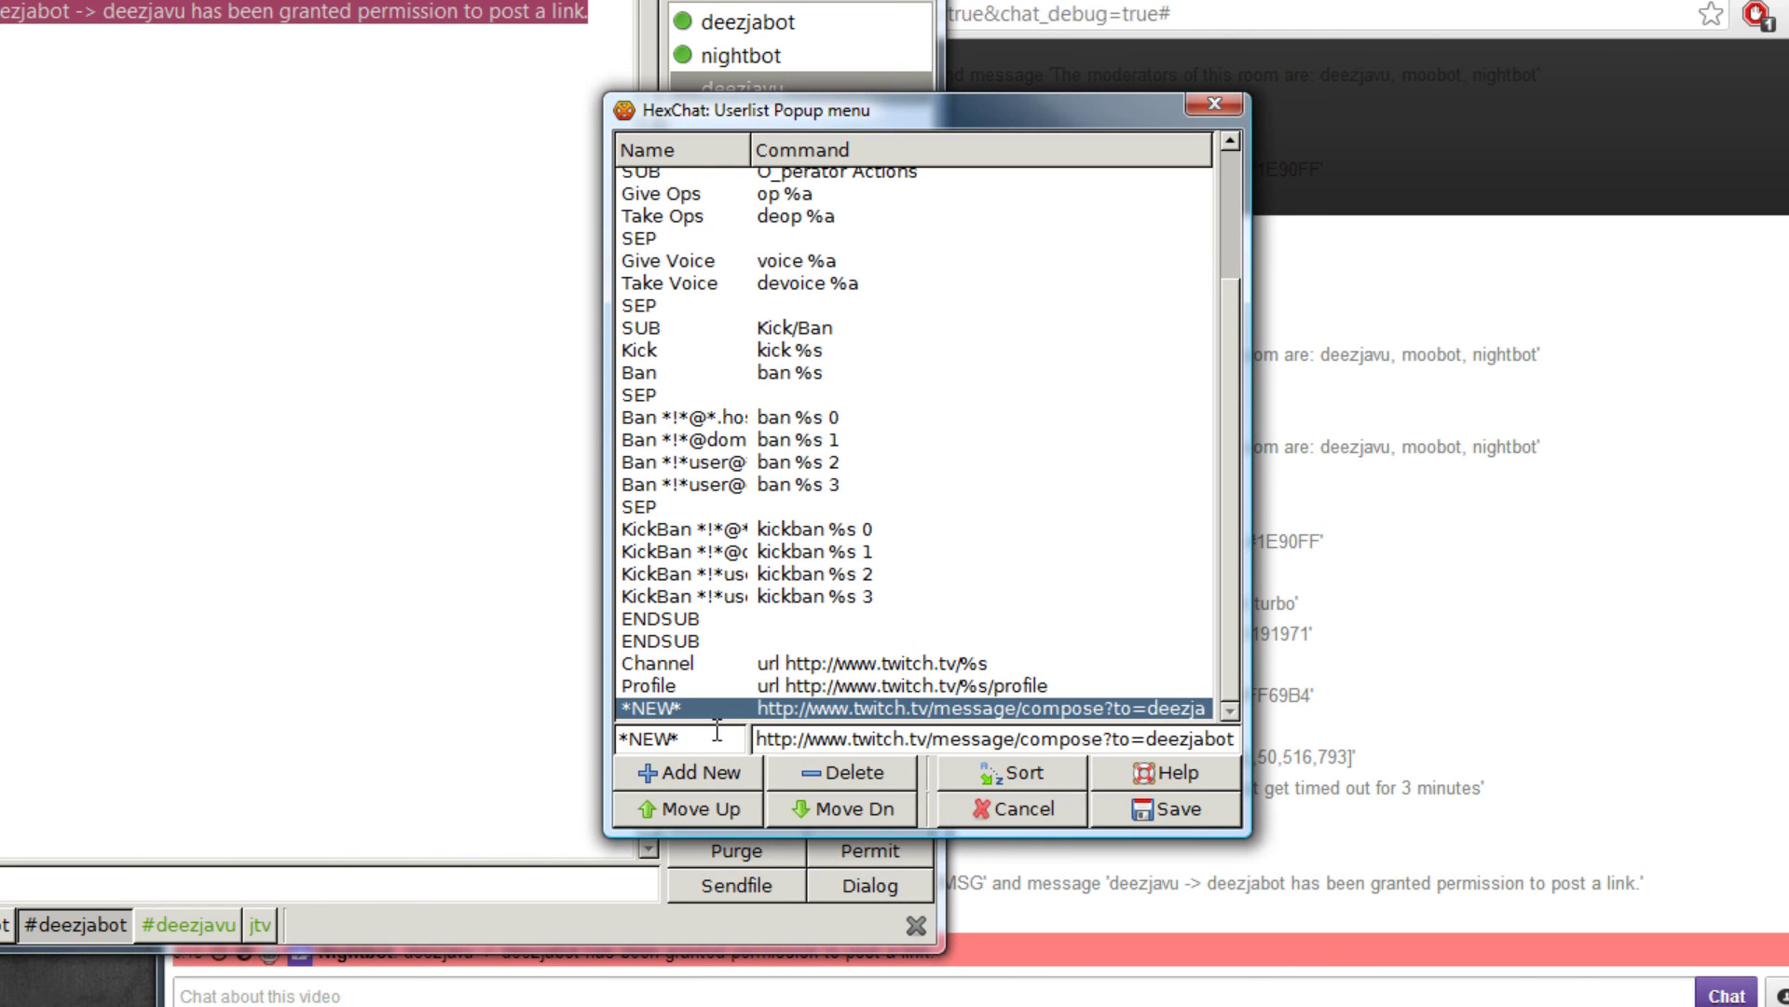
key("shift+Tab")
type("Message")
left_click(759, 738)
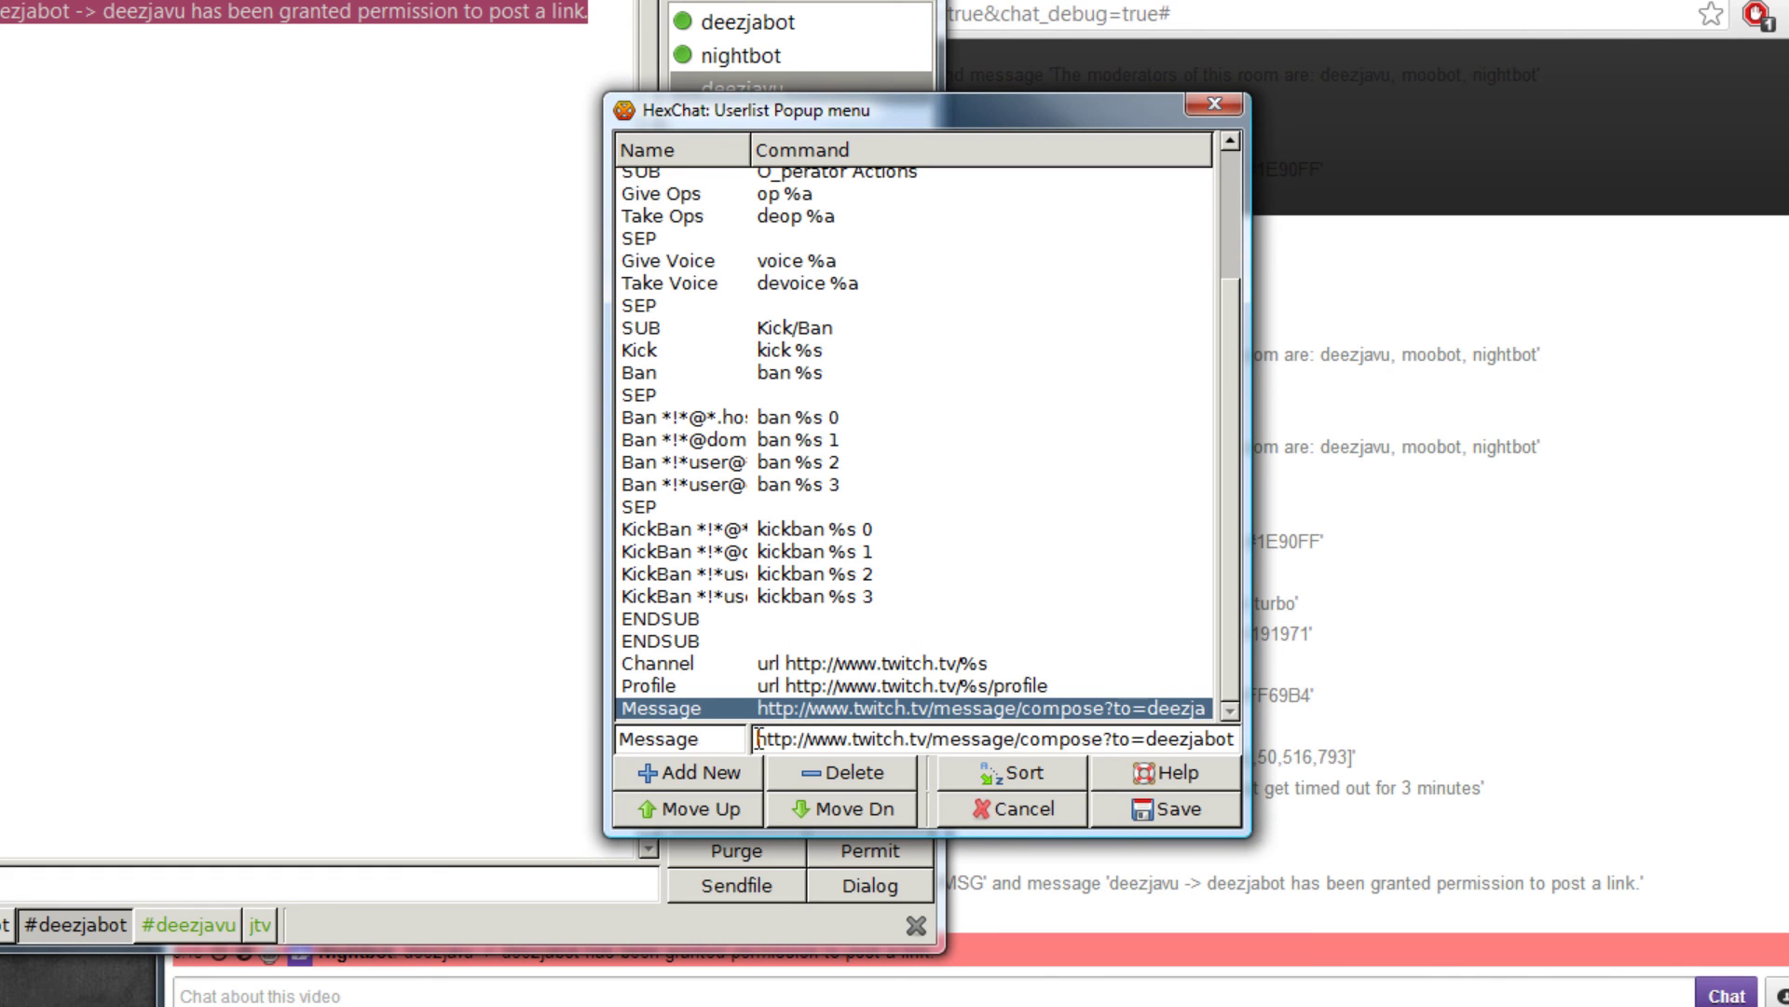
type("url")
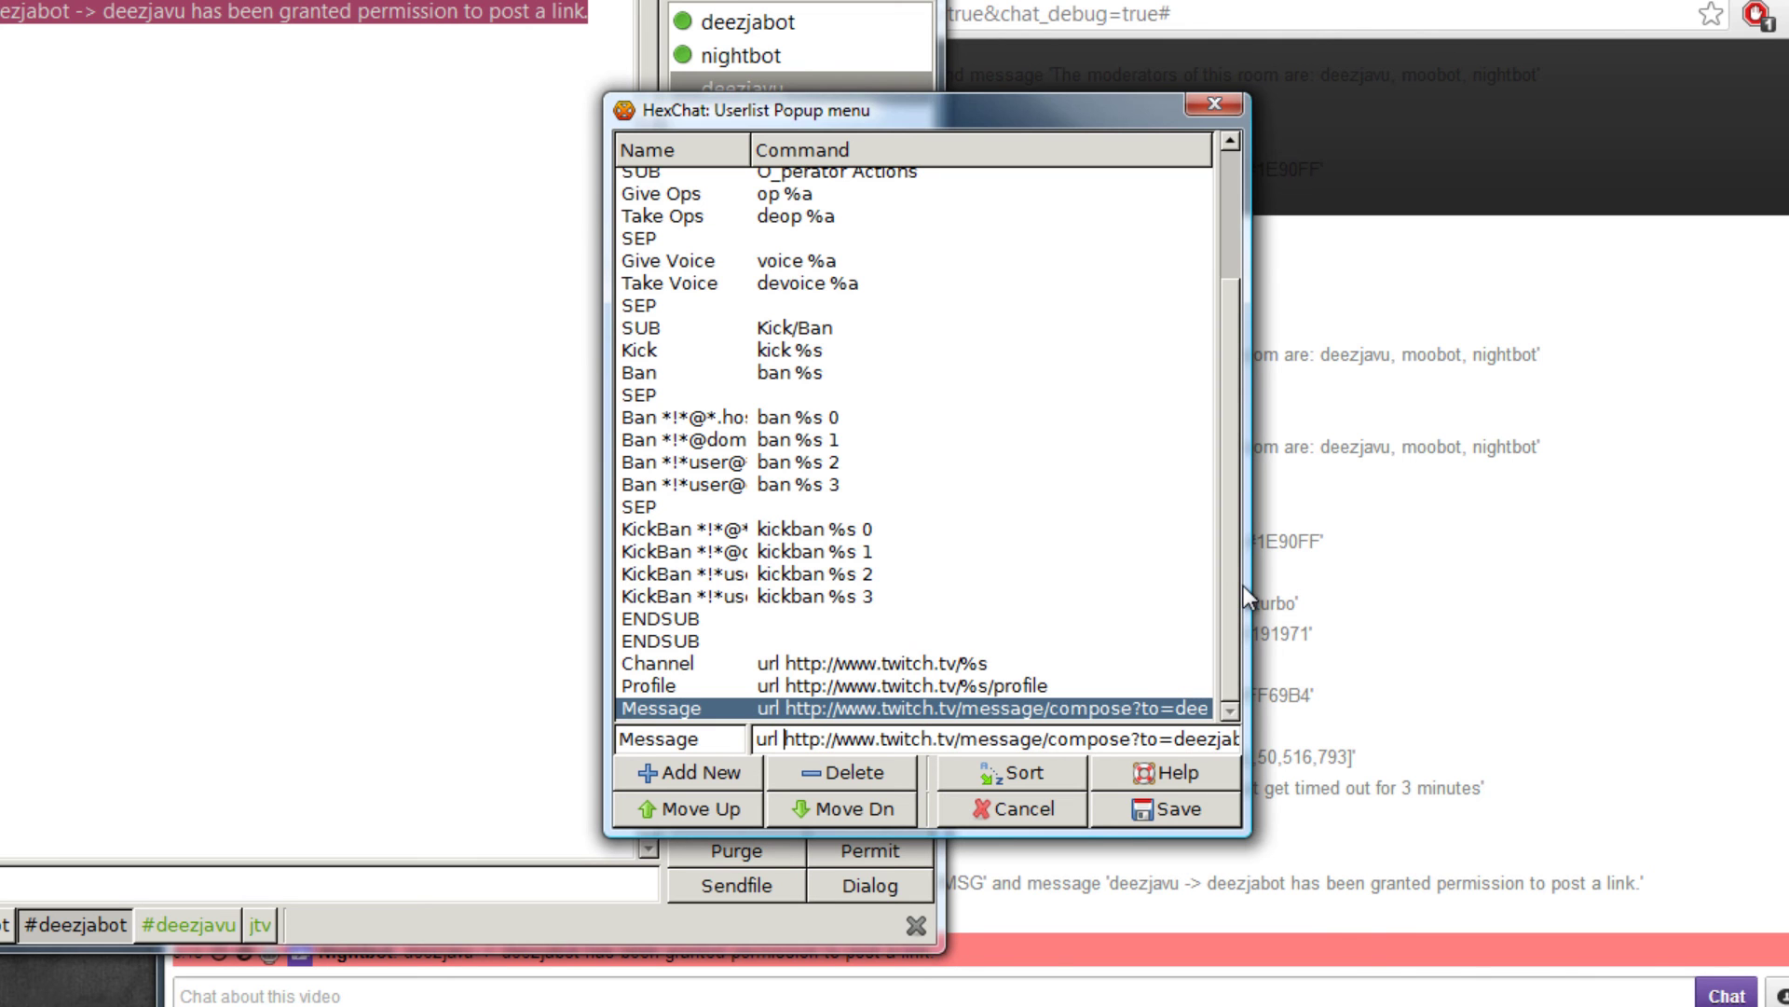
left_click_drag(1245, 585, 1480, 578)
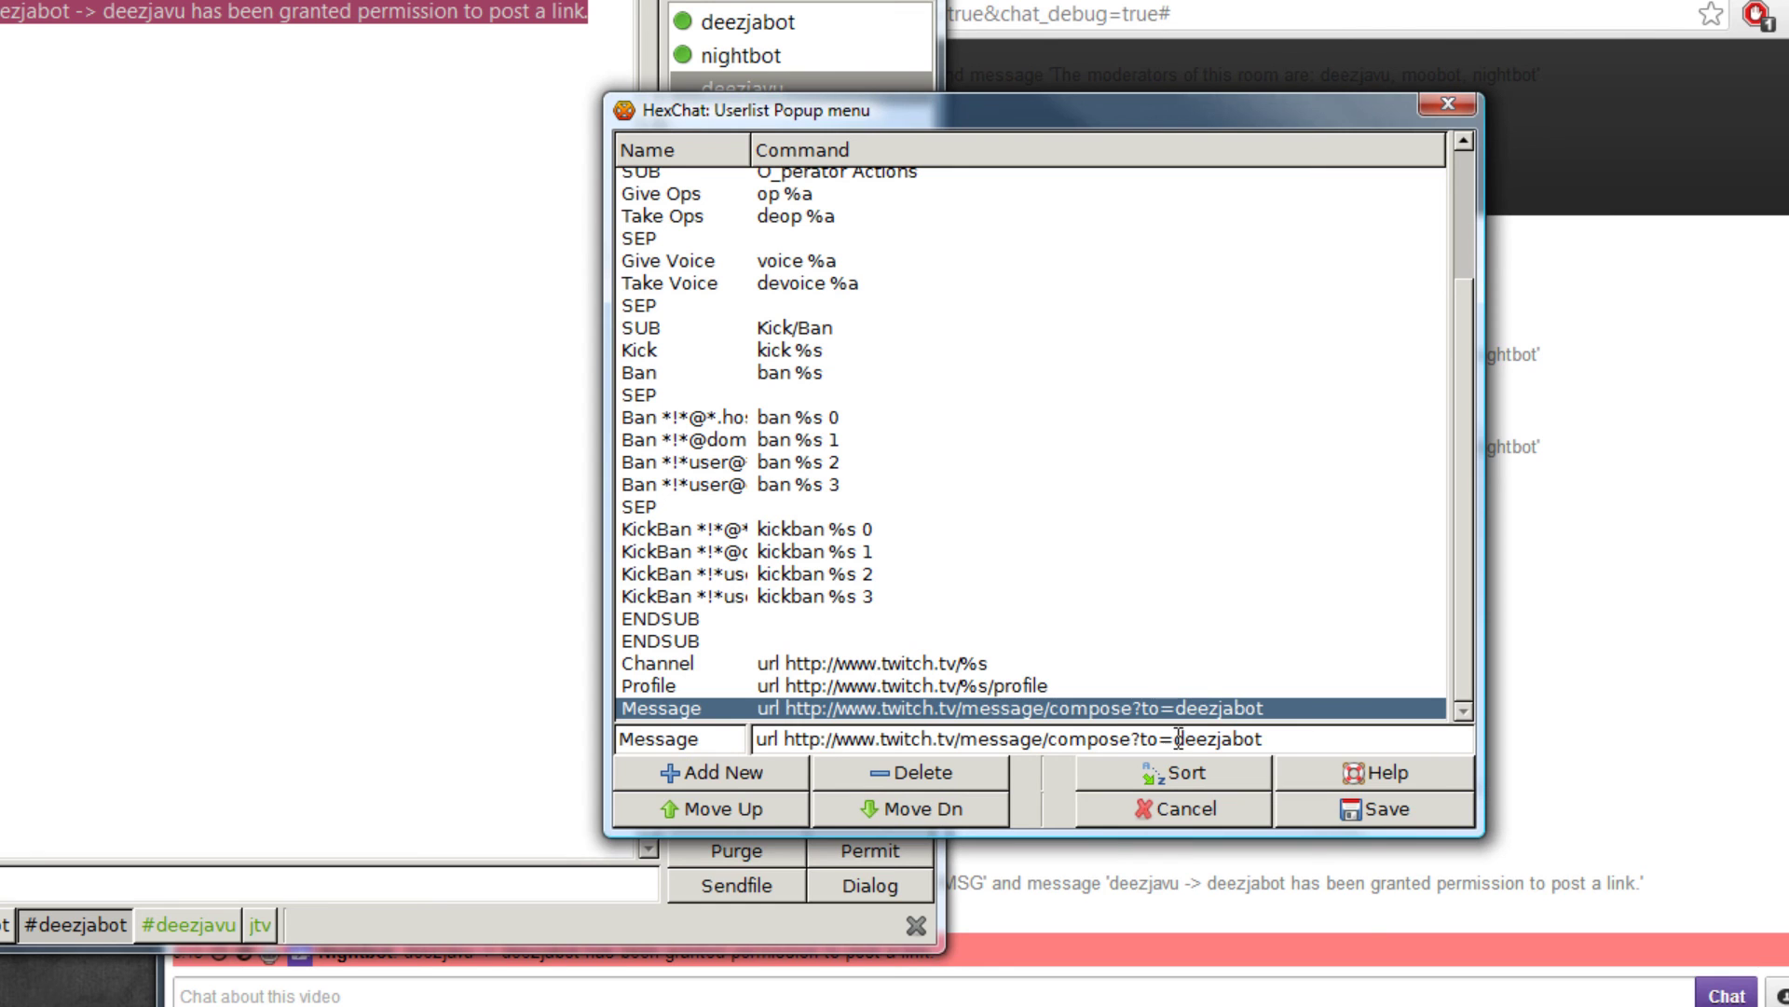
left_click_drag(1177, 739, 1322, 730)
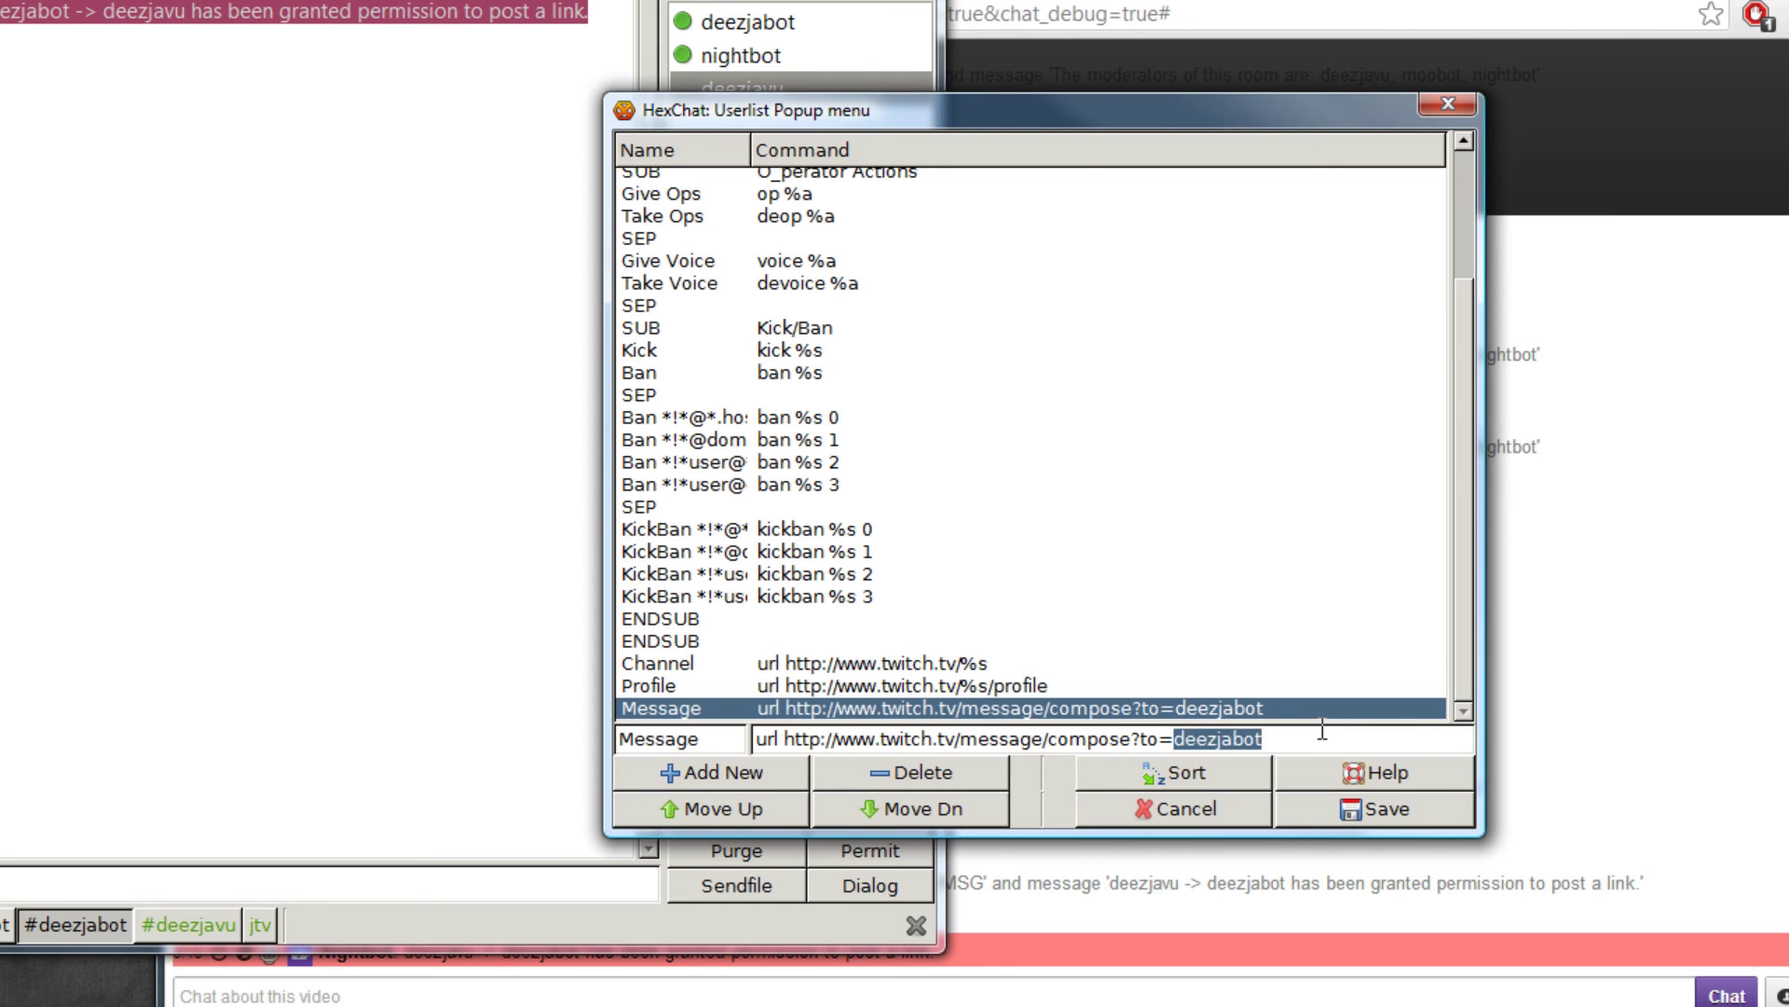
type("%s")
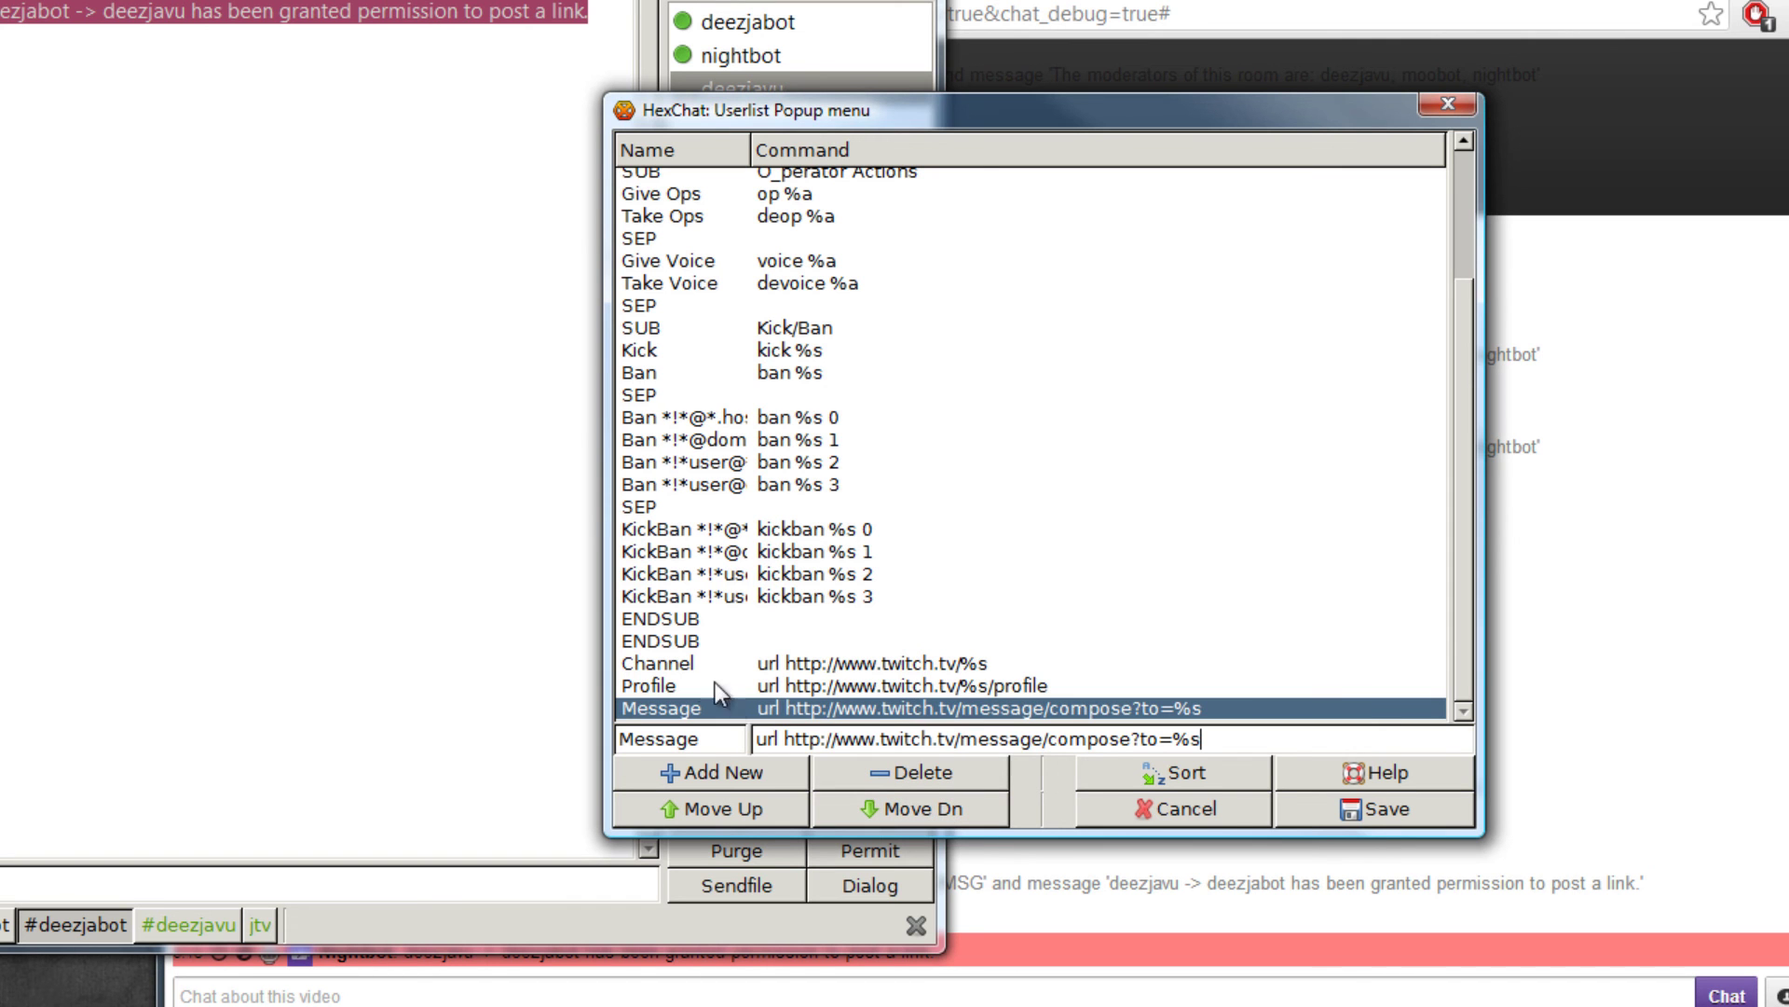
Move the Channel entry up into the Twitch Actions submenu, directly below its separator and above ENDSUB
left_click(686, 668)
left_click(679, 708)
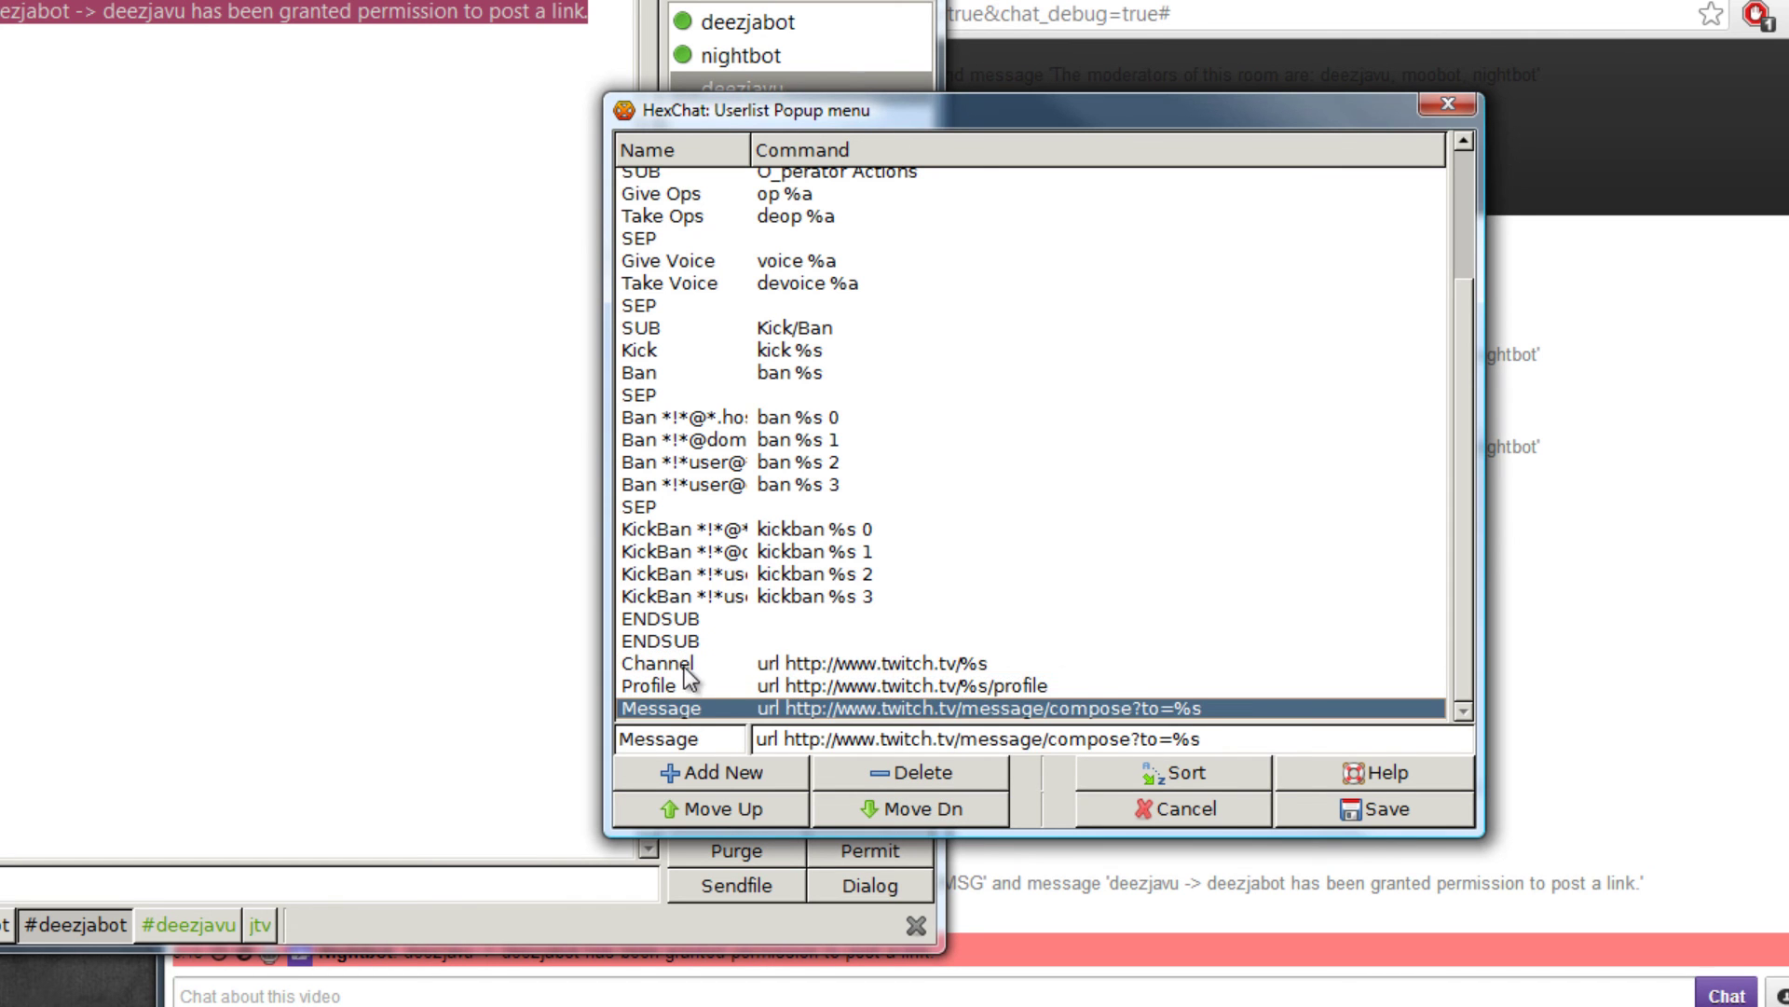
left_click(671, 664)
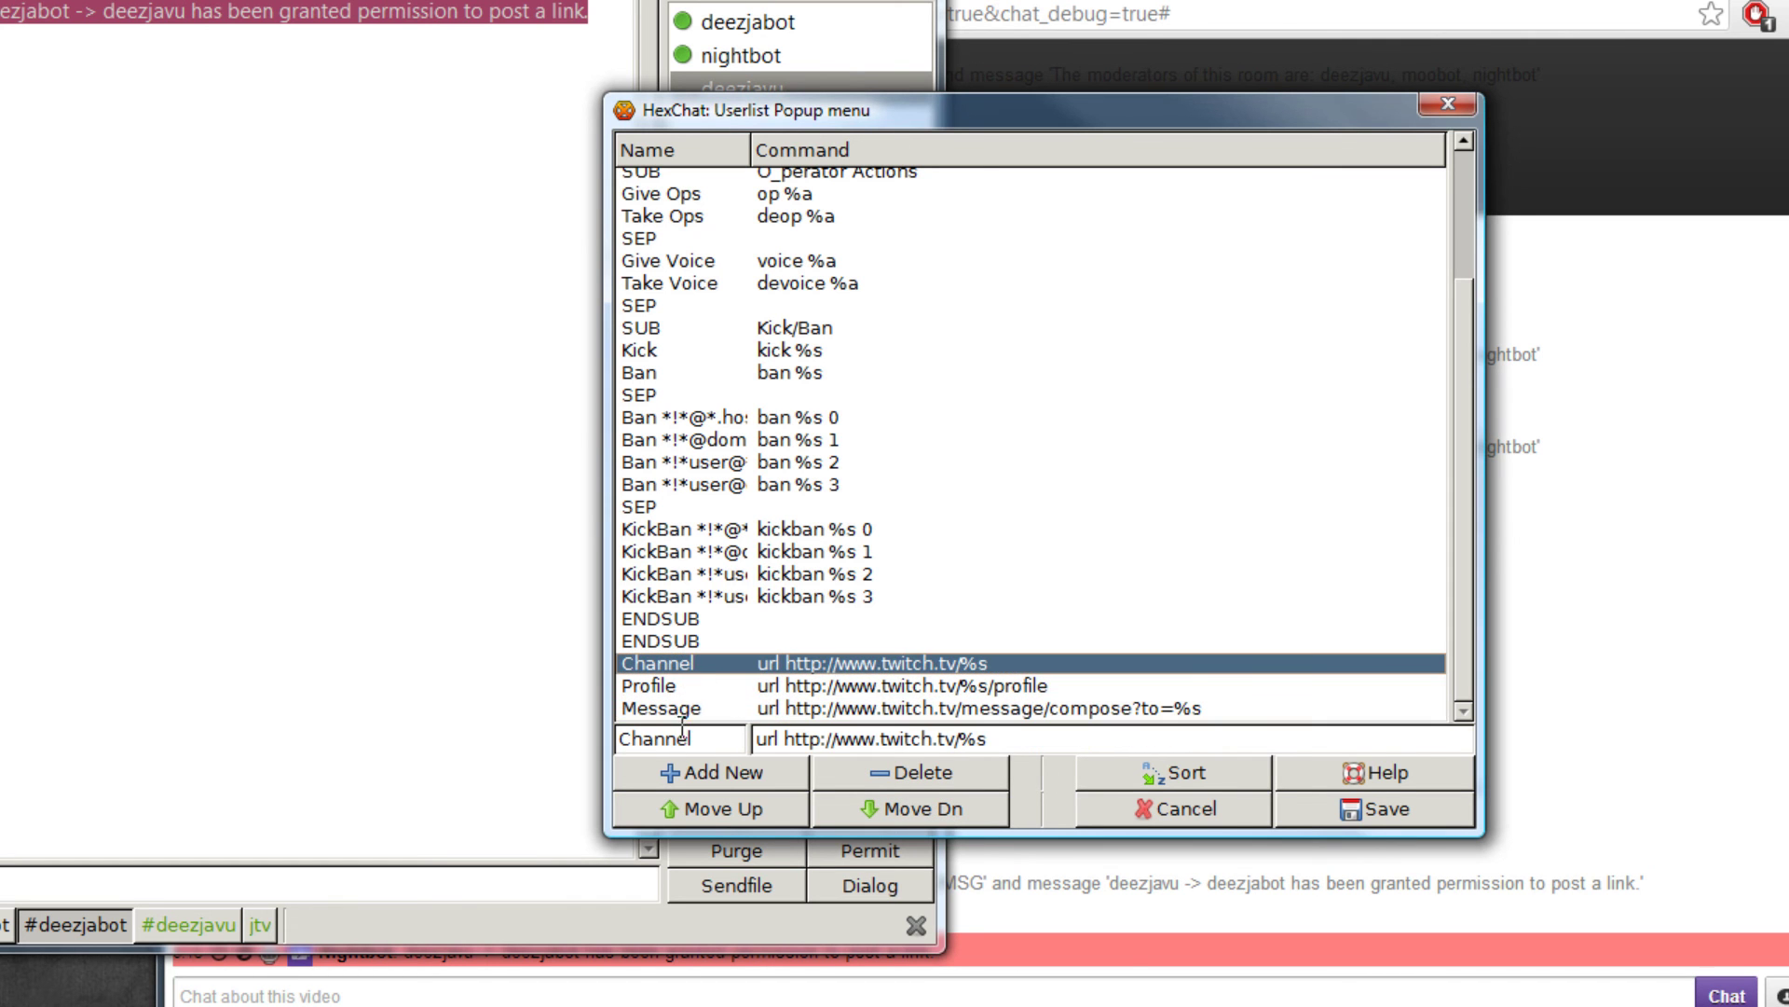
left_click(718, 809)
left_click(718, 809)
left_click(717, 809)
left_click(717, 809)
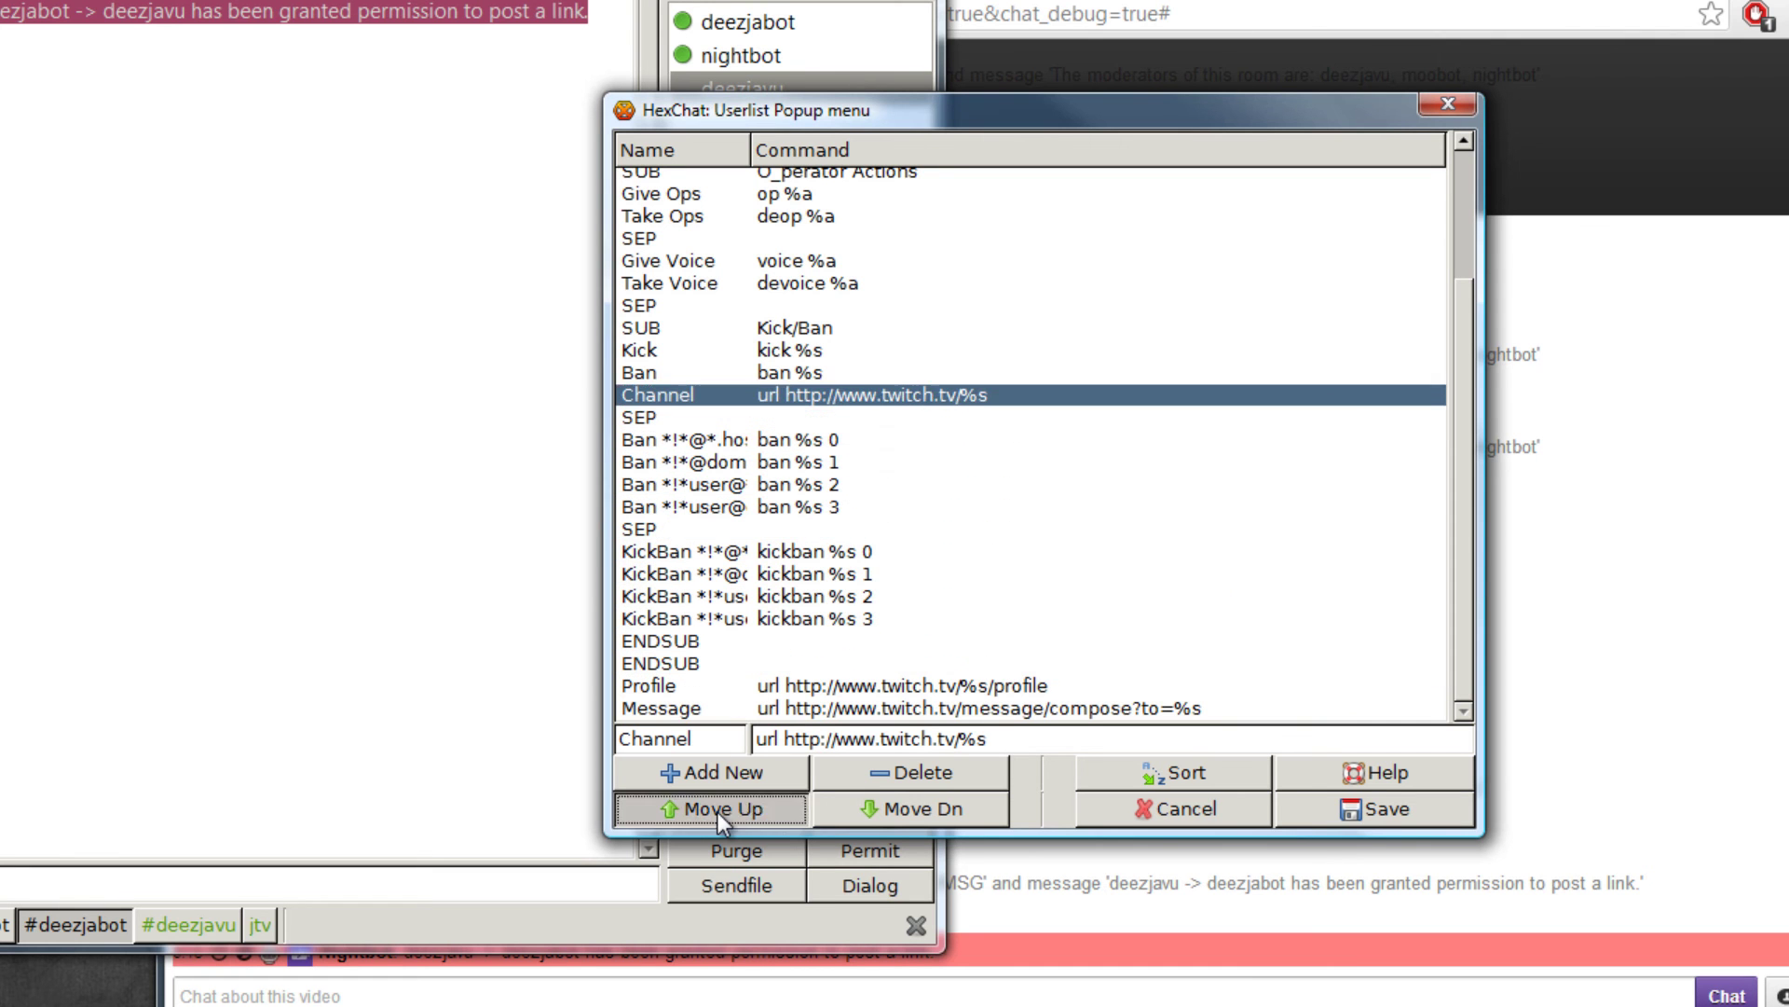
left_click(718, 811)
left_click(718, 811)
left_click(717, 811)
double_click(717, 811)
double_click(717, 811)
left_click(717, 811)
left_click(717, 811)
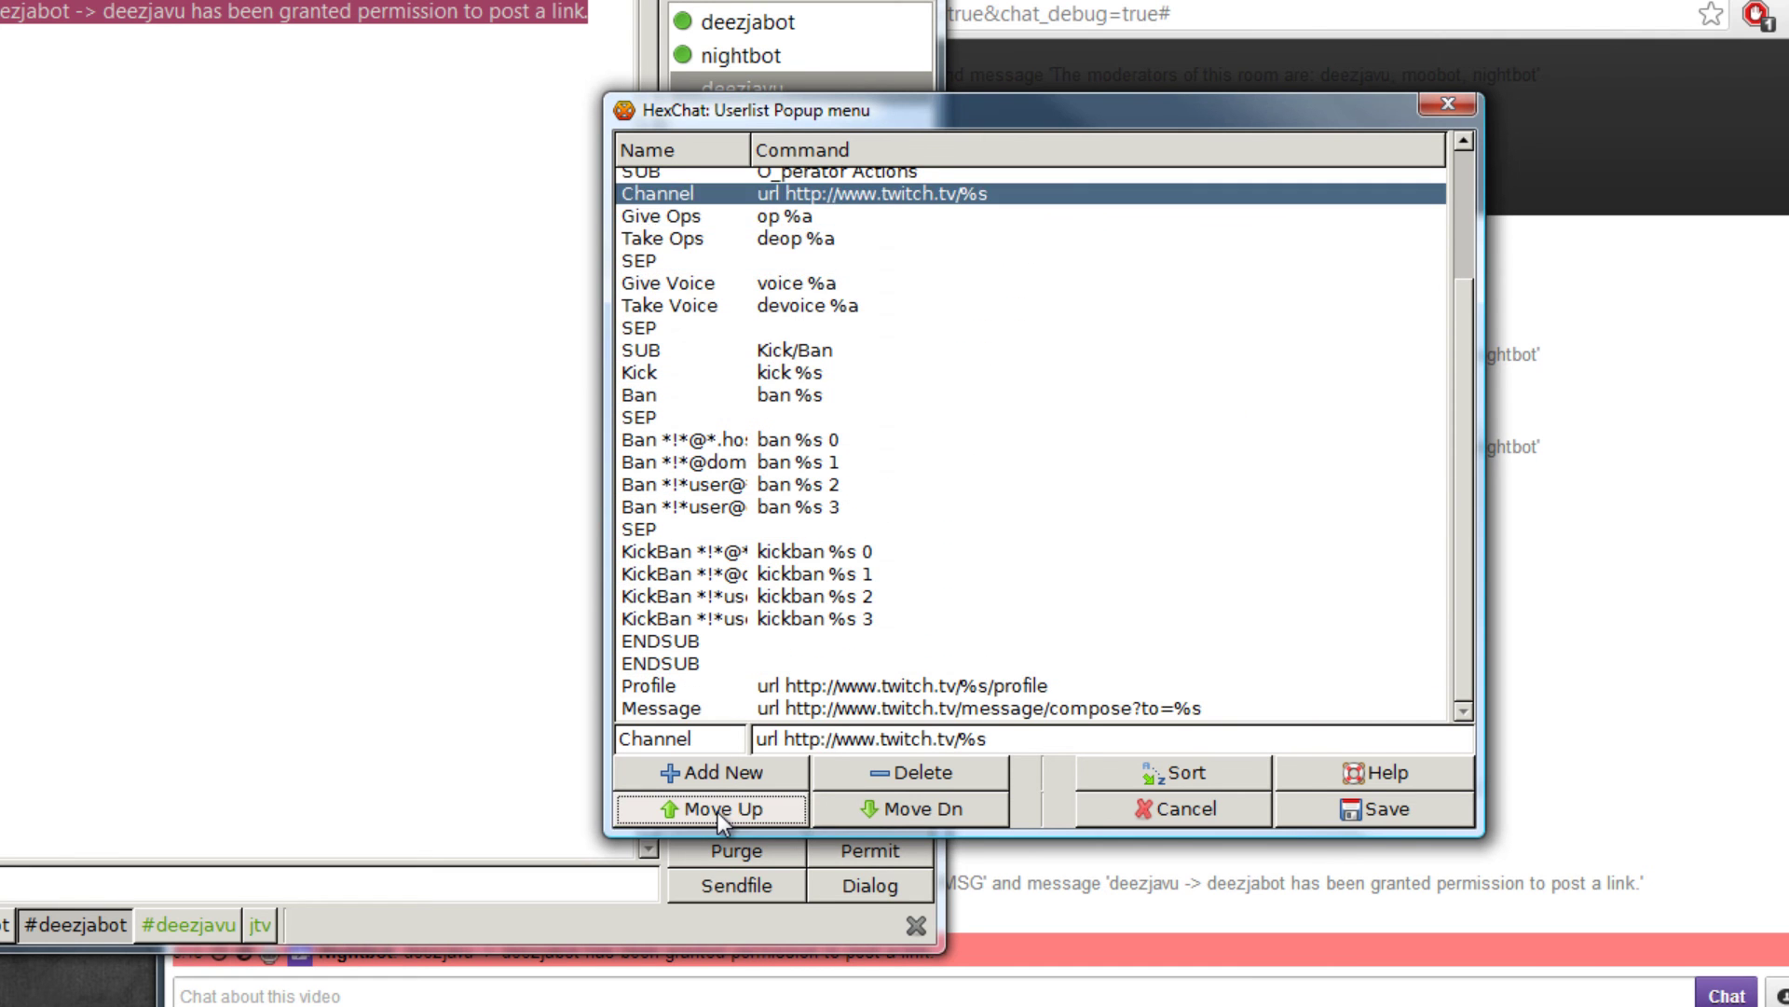
left_click(717, 811)
left_click(717, 811)
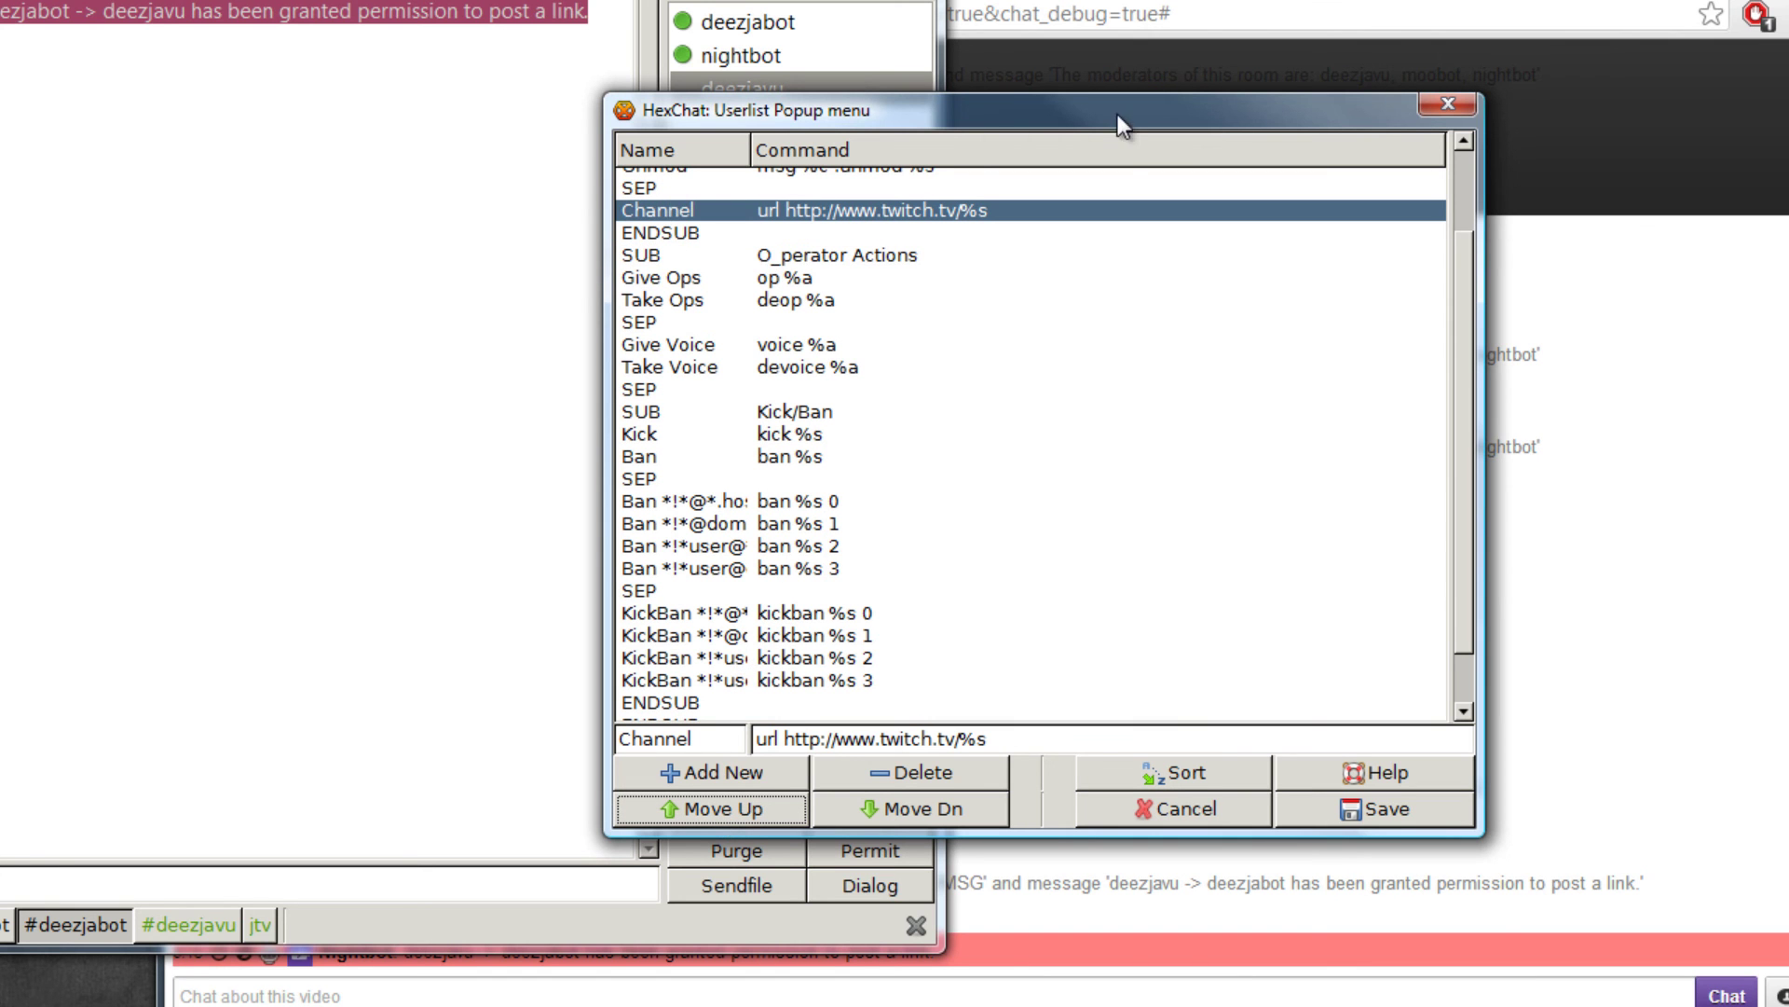
left_click_drag(1108, 94, 1105, 2)
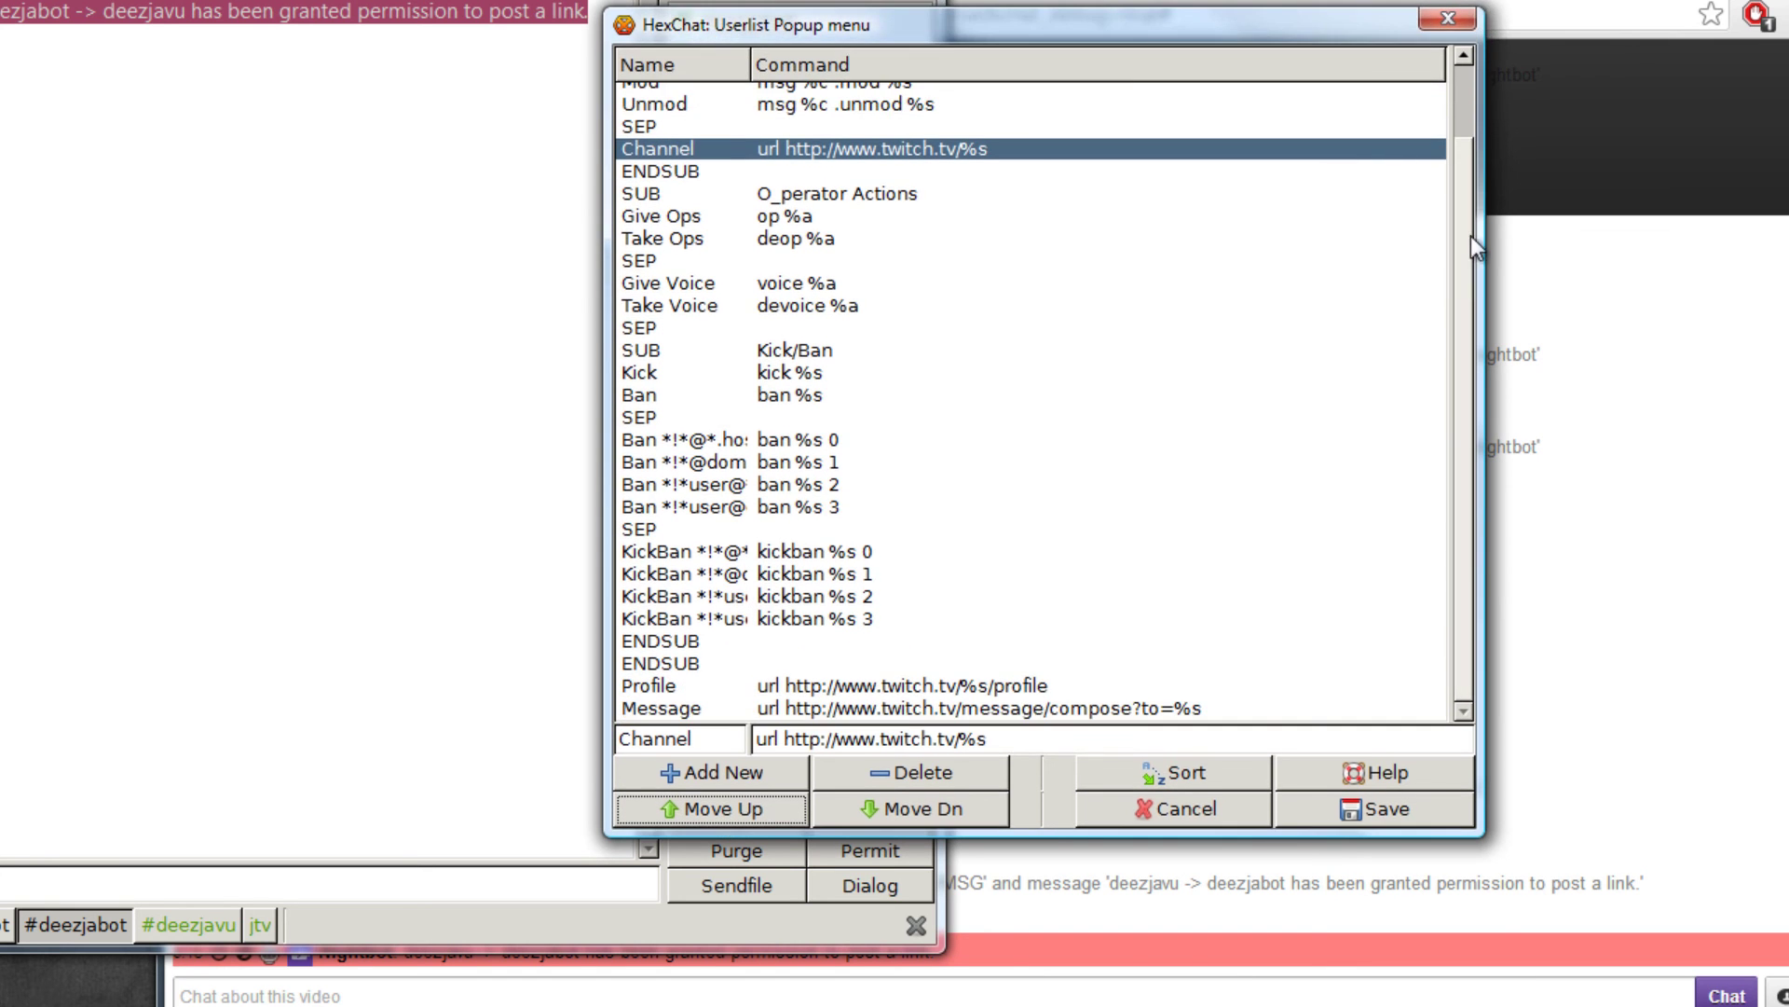
scroll(1460, 242, "up", 3)
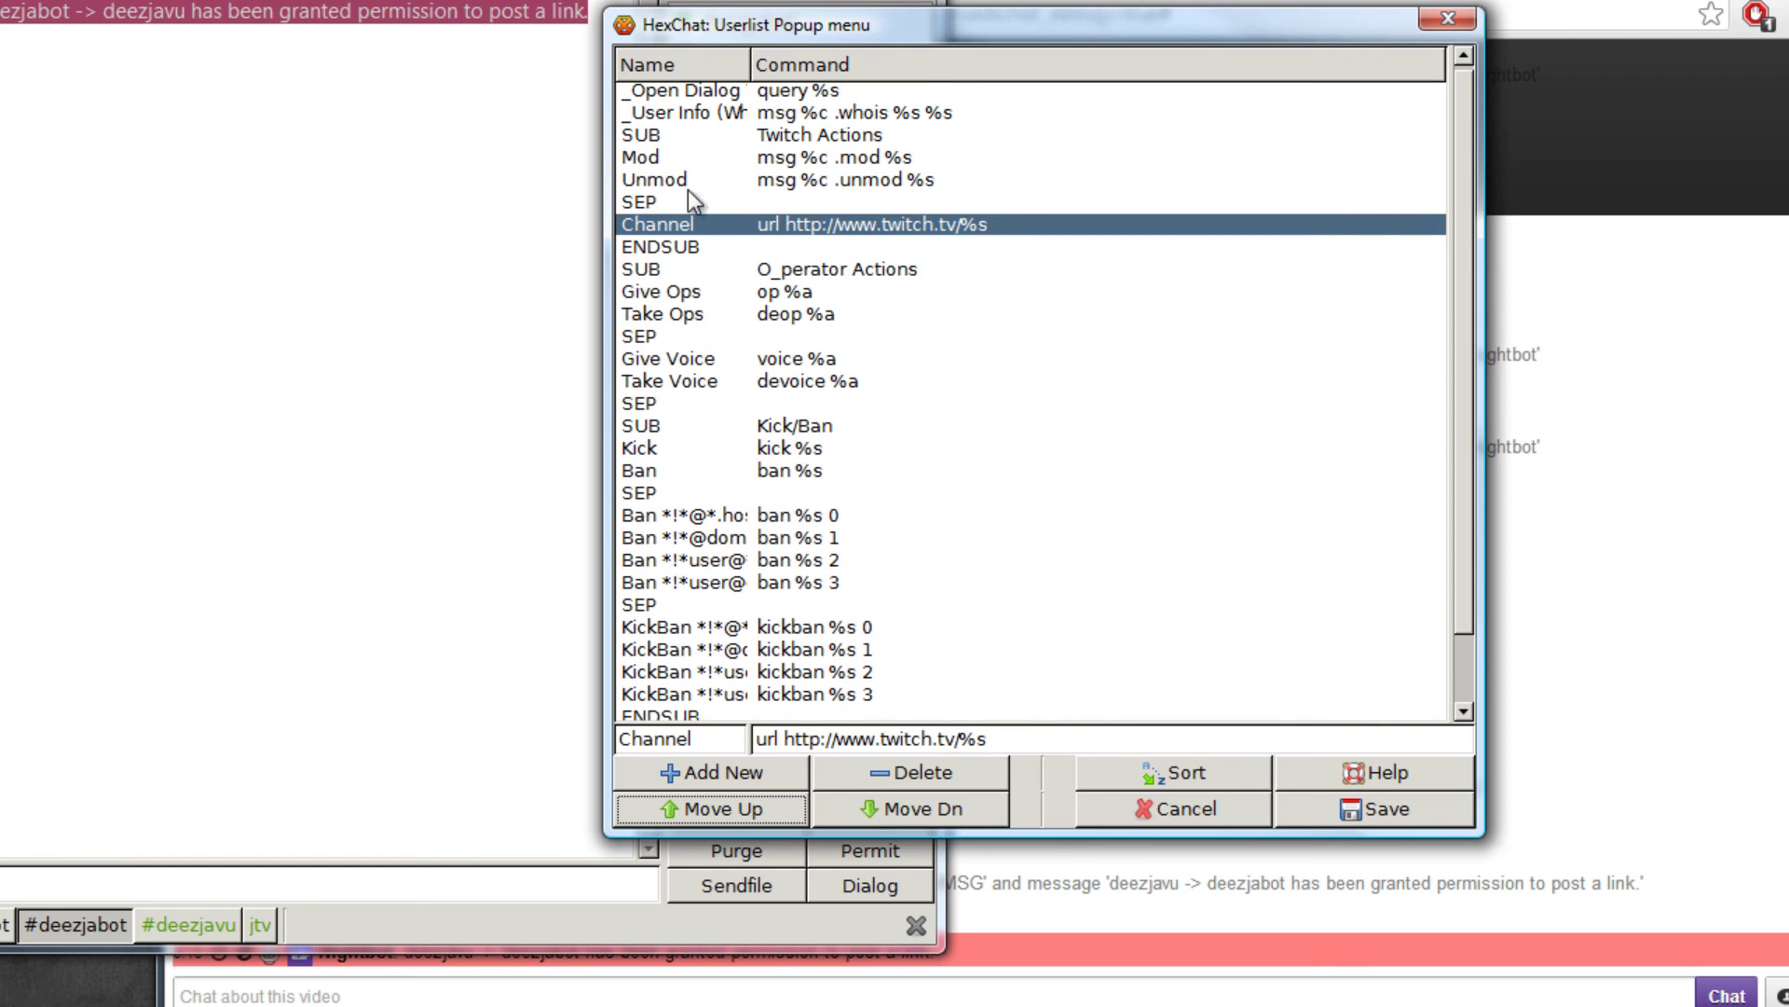
left_click(628, 202)
left_click(651, 224)
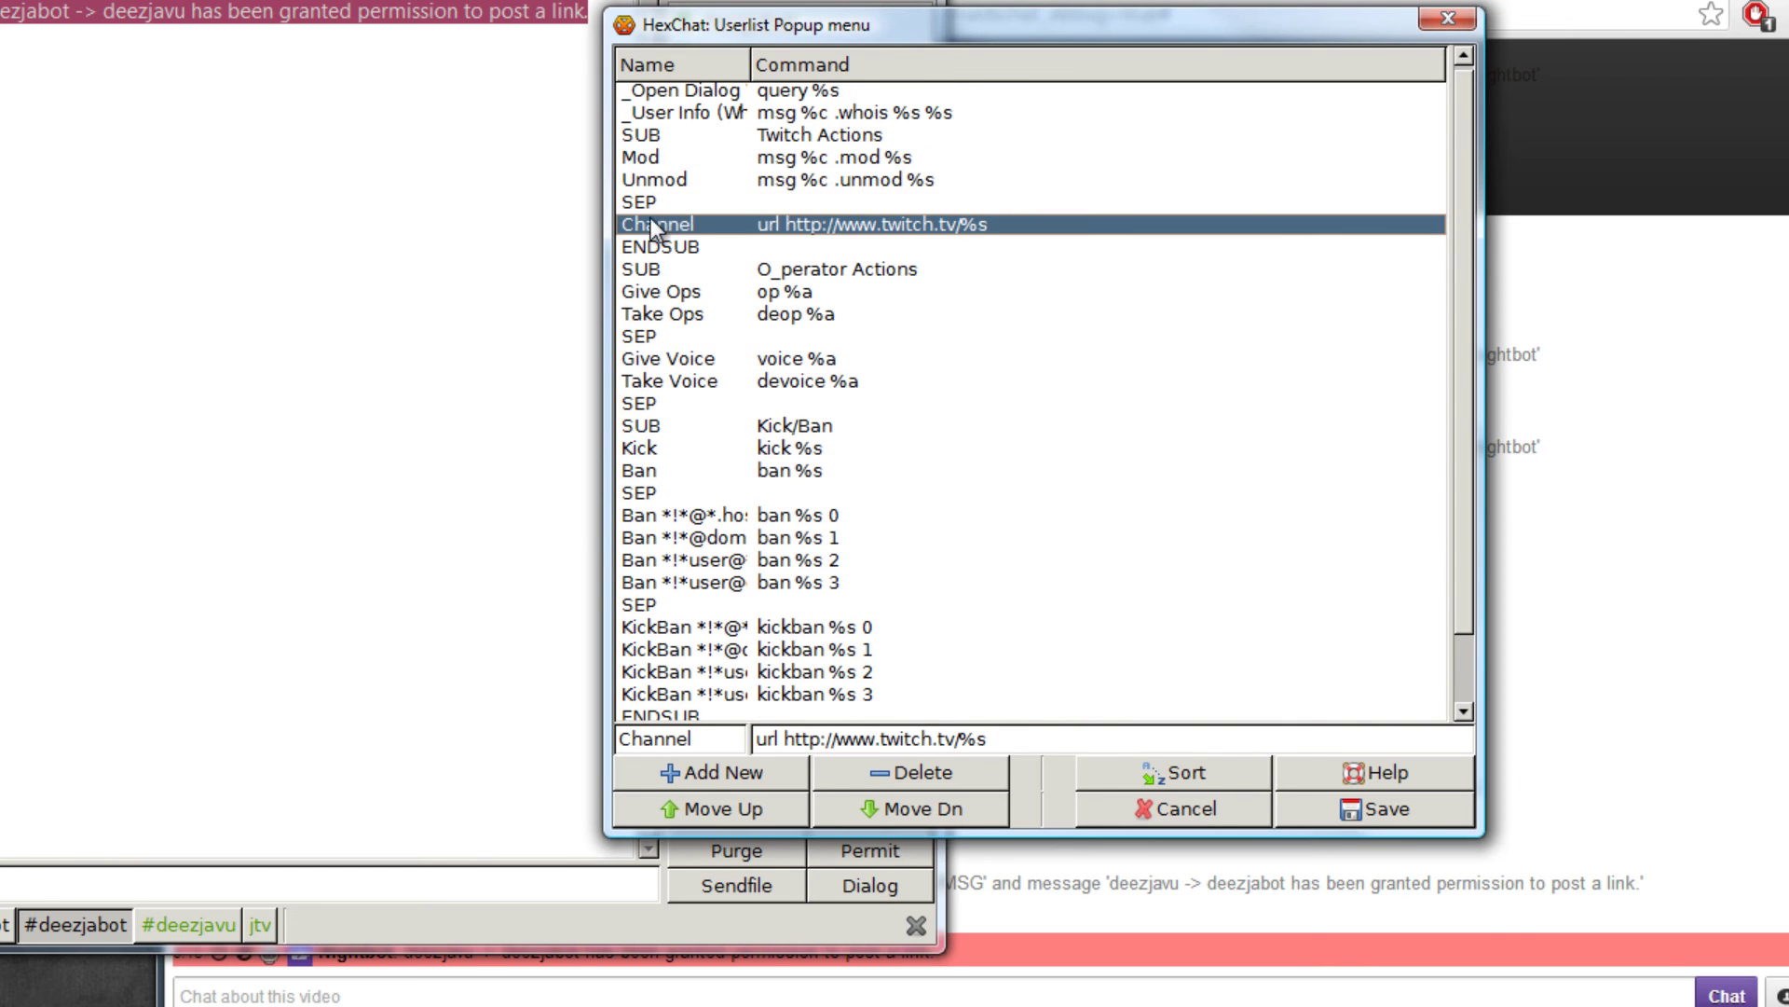
Move the Profile entry up into the Twitch Actions submenu, directly below Channel
scroll(660, 595, "down", 2)
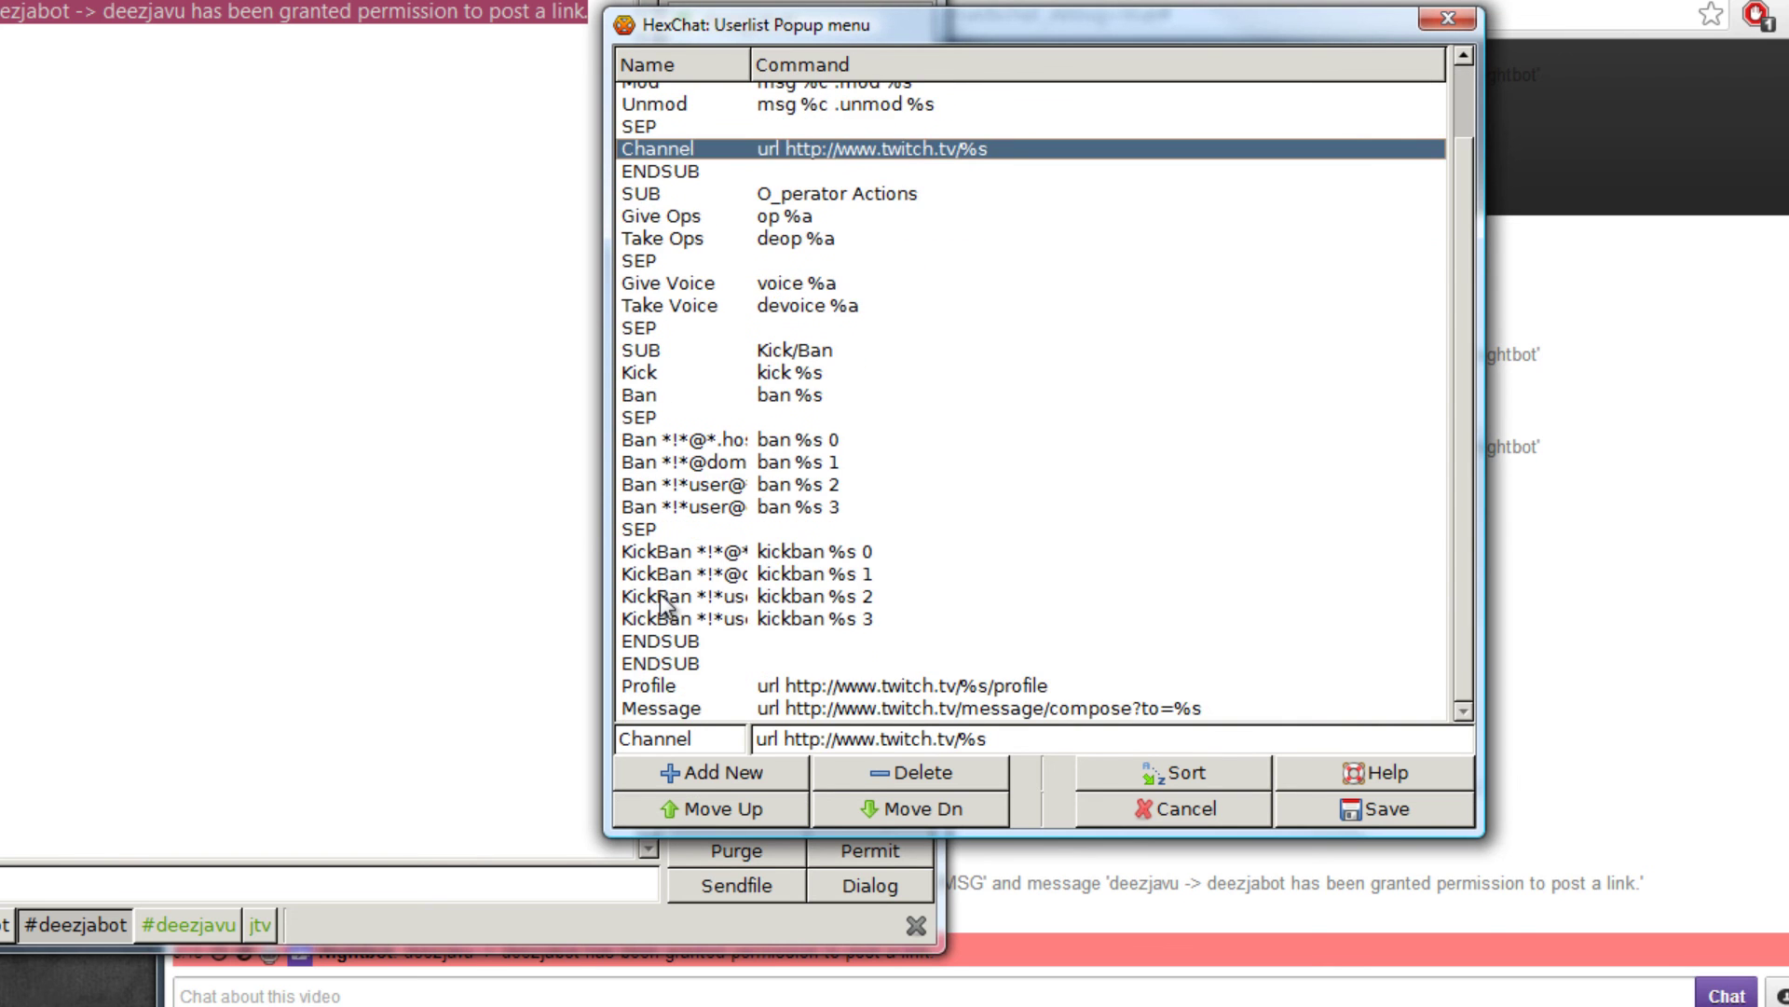
left_click(657, 685)
double_click(688, 809)
double_click(688, 809)
double_click(688, 809)
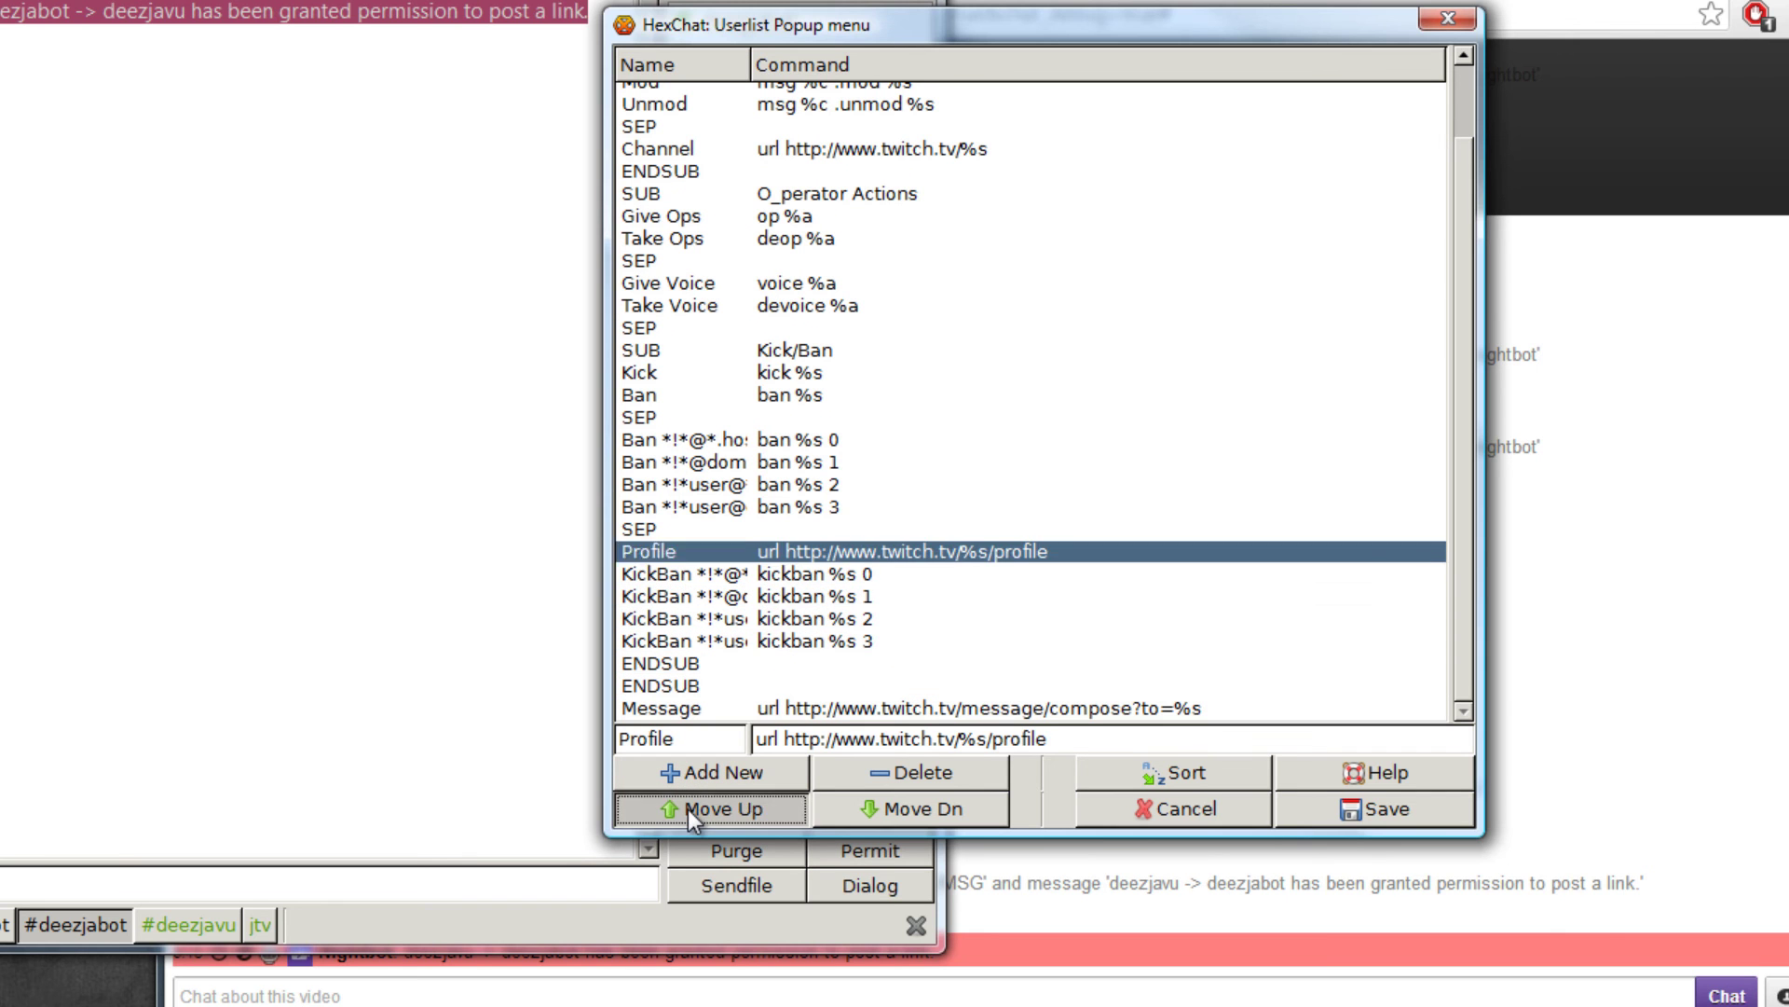
left_click(688, 809)
double_click(688, 809)
double_click(688, 809)
double_click(687, 809)
double_click(688, 809)
left_click(688, 809)
double_click(688, 809)
double_click(688, 809)
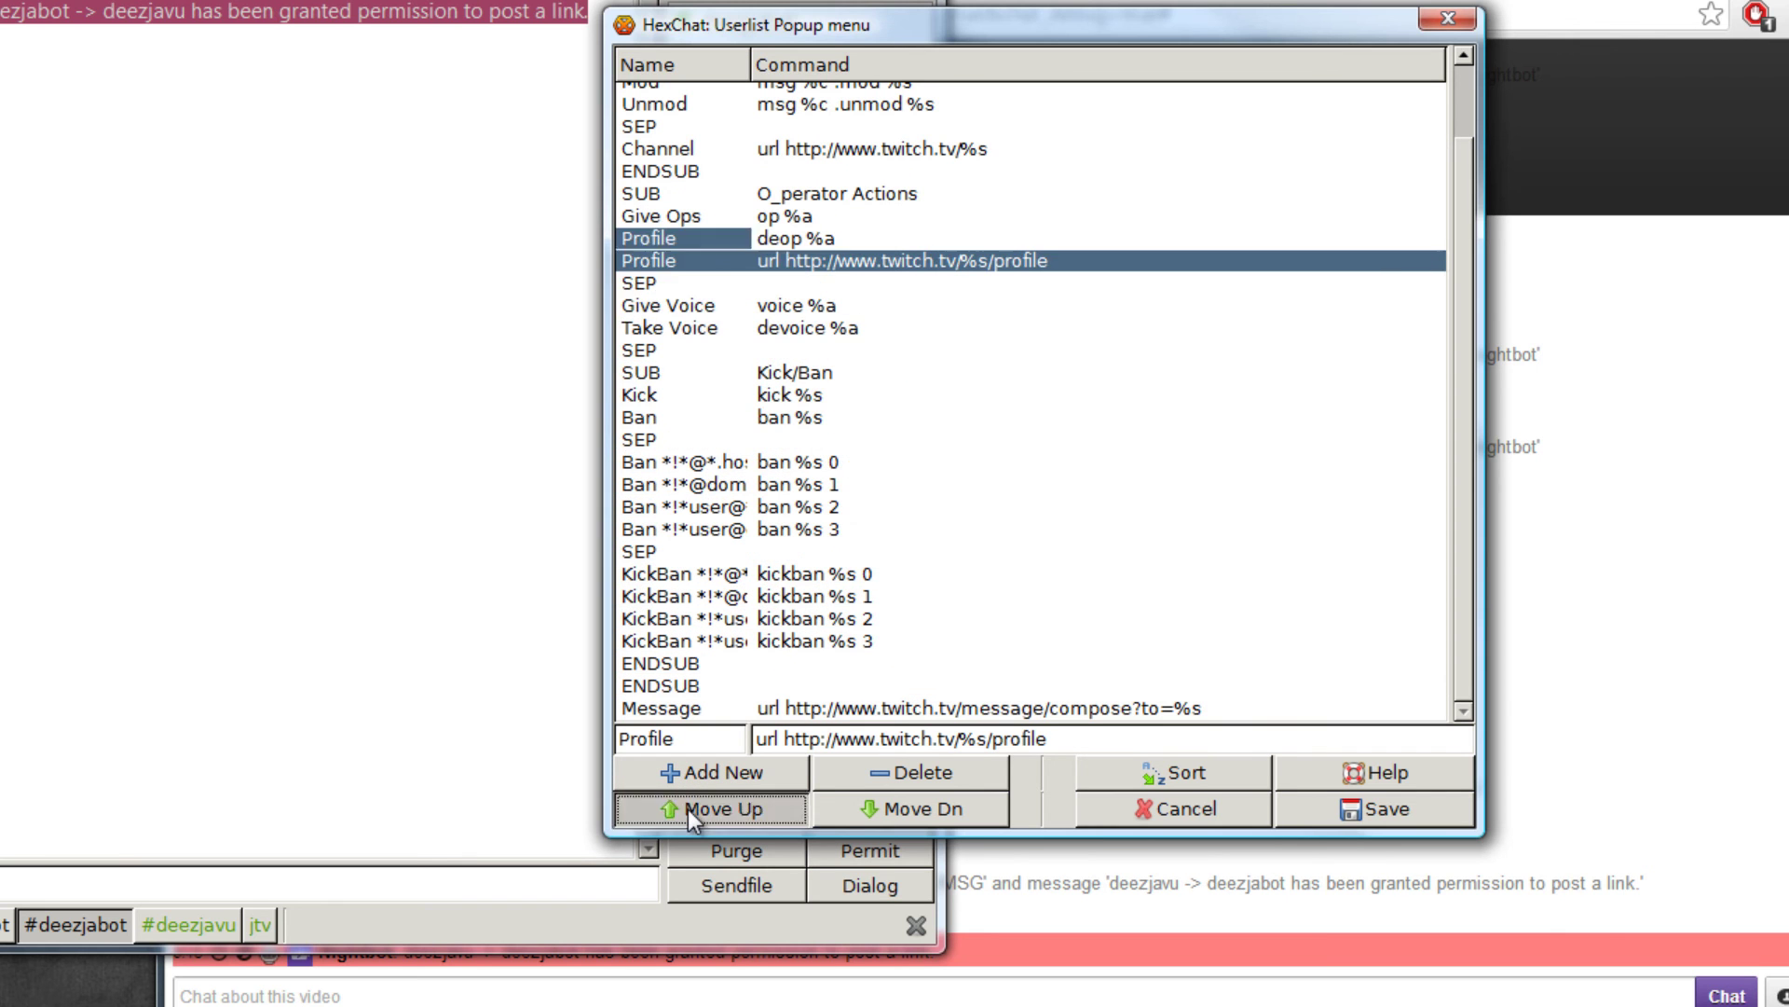
double_click(688, 809)
left_click(688, 809)
Move the Message entry up into the Twitch Actions submenu, between Profile and ENDSUB
left_click(672, 708)
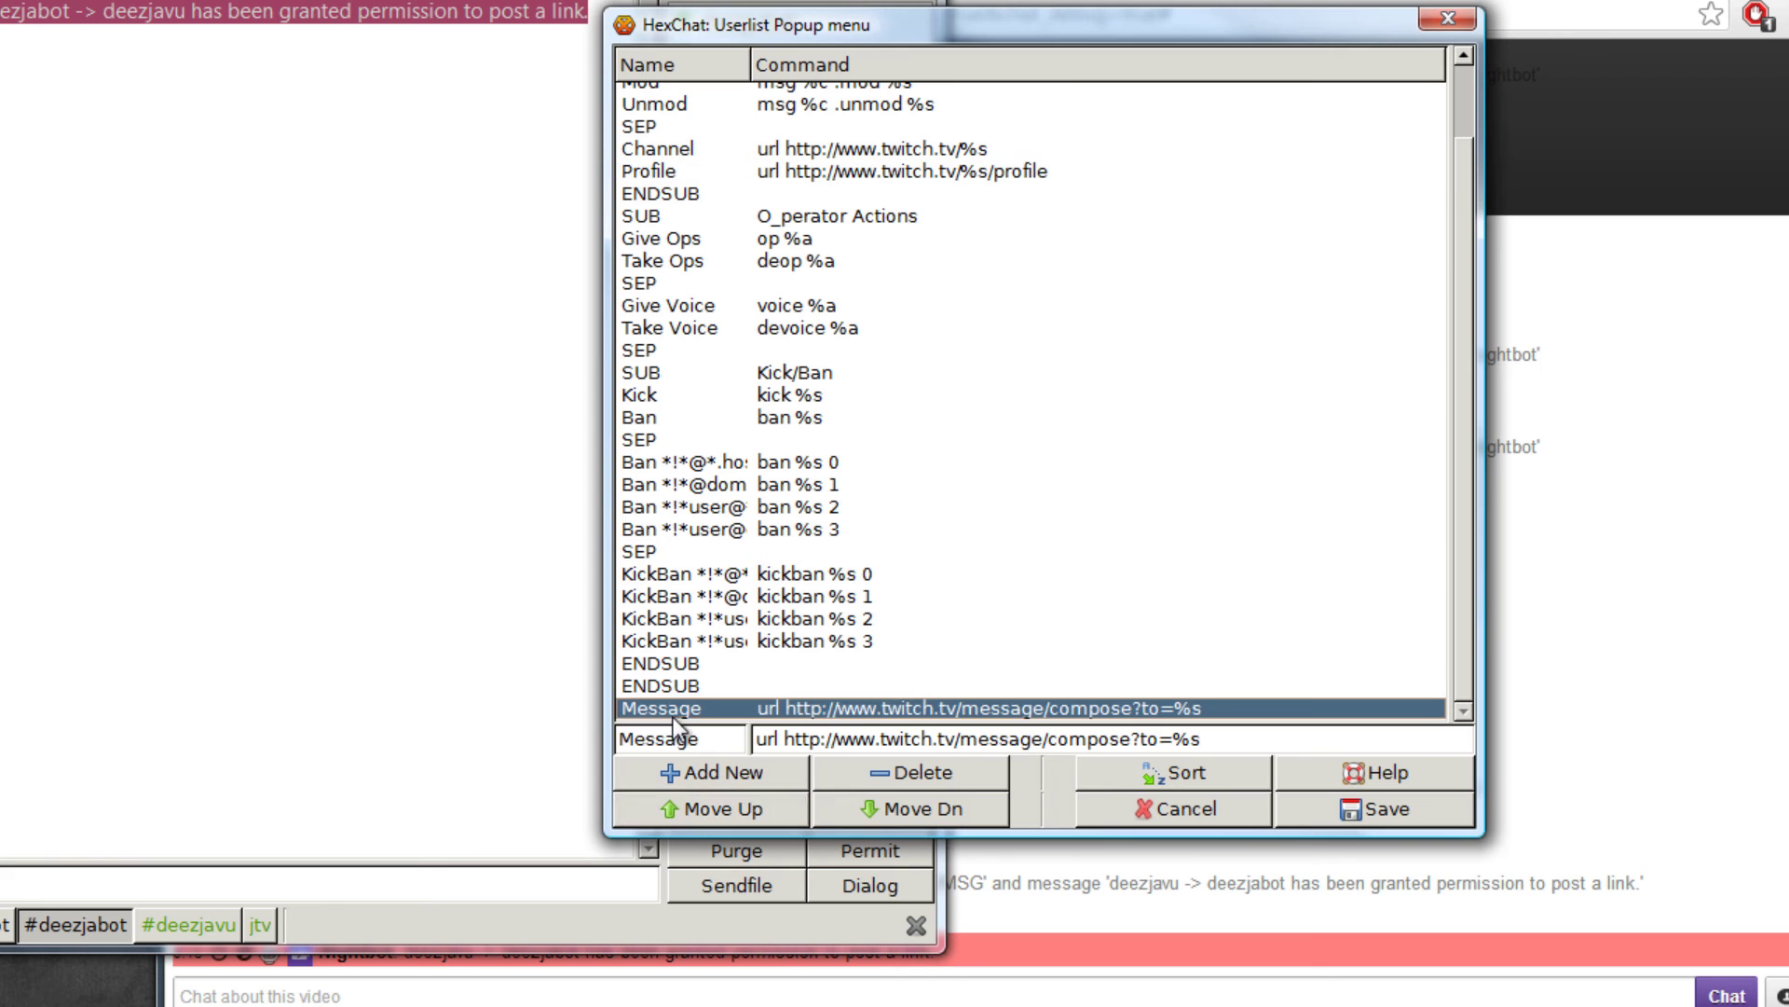
double_click(672, 809)
double_click(673, 809)
left_click(673, 809)
double_click(673, 809)
double_click(672, 809)
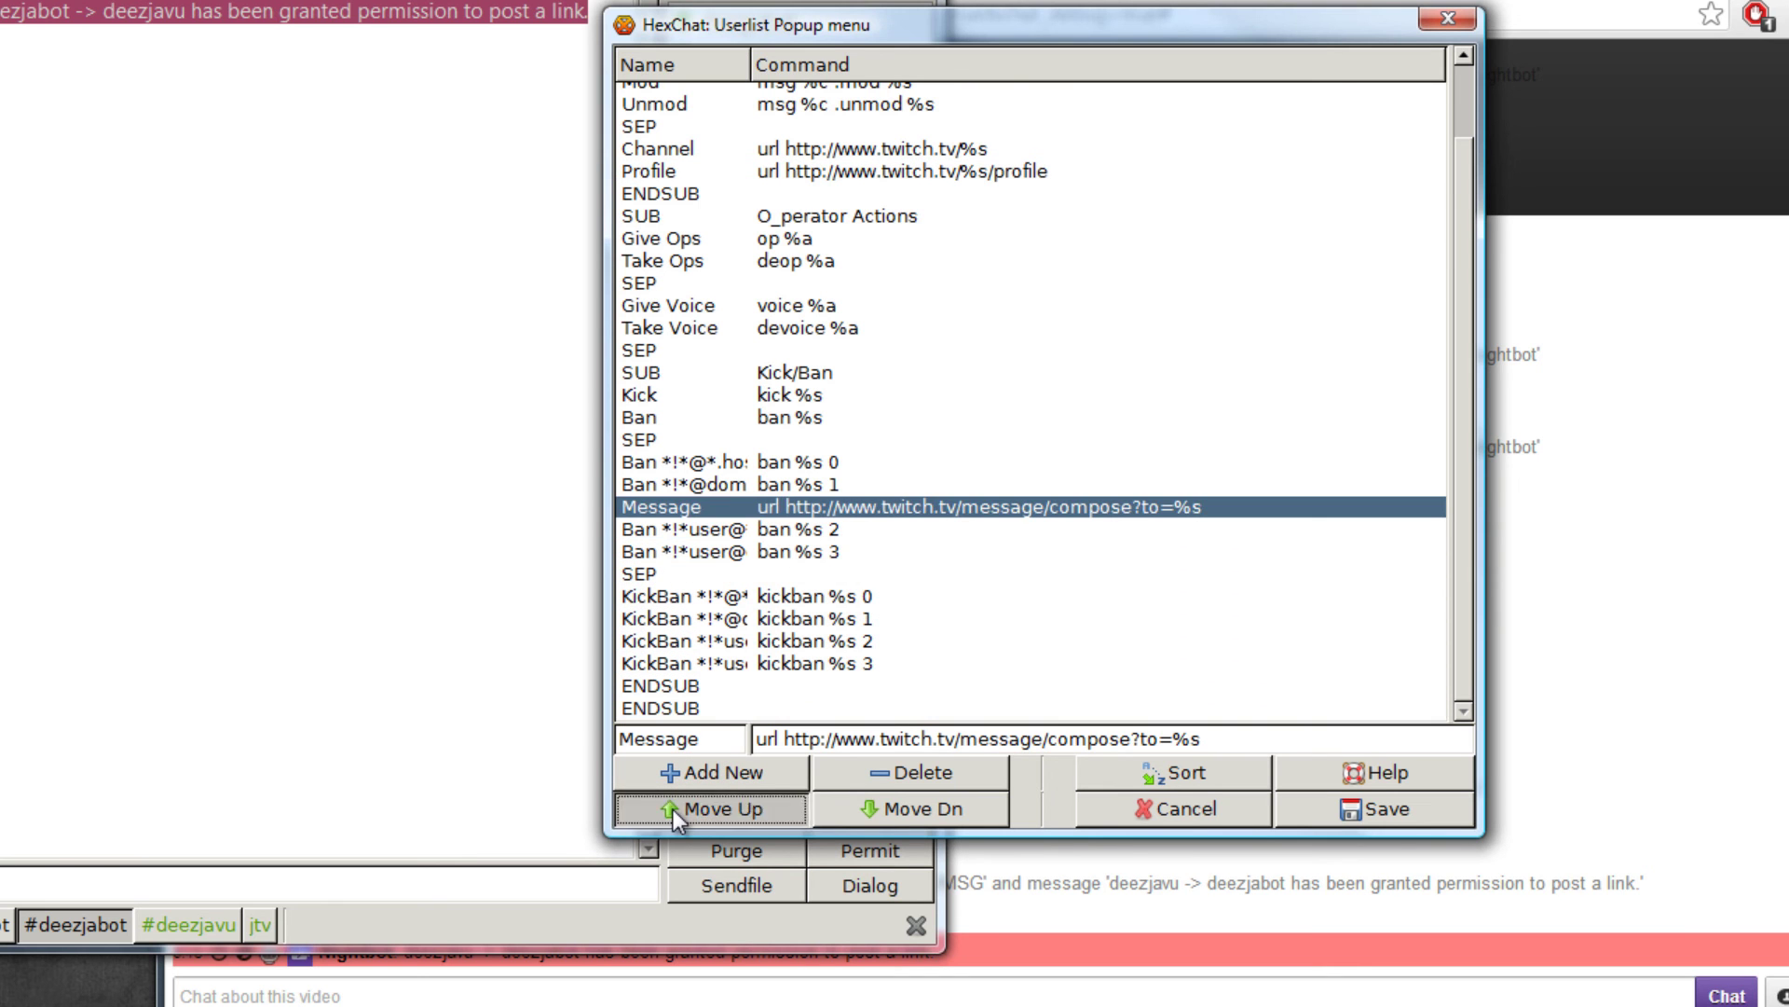
double_click(672, 809)
left_click(673, 809)
double_click(673, 809)
double_click(672, 809)
double_click(673, 809)
left_click(673, 809)
double_click(673, 809)
double_click(672, 809)
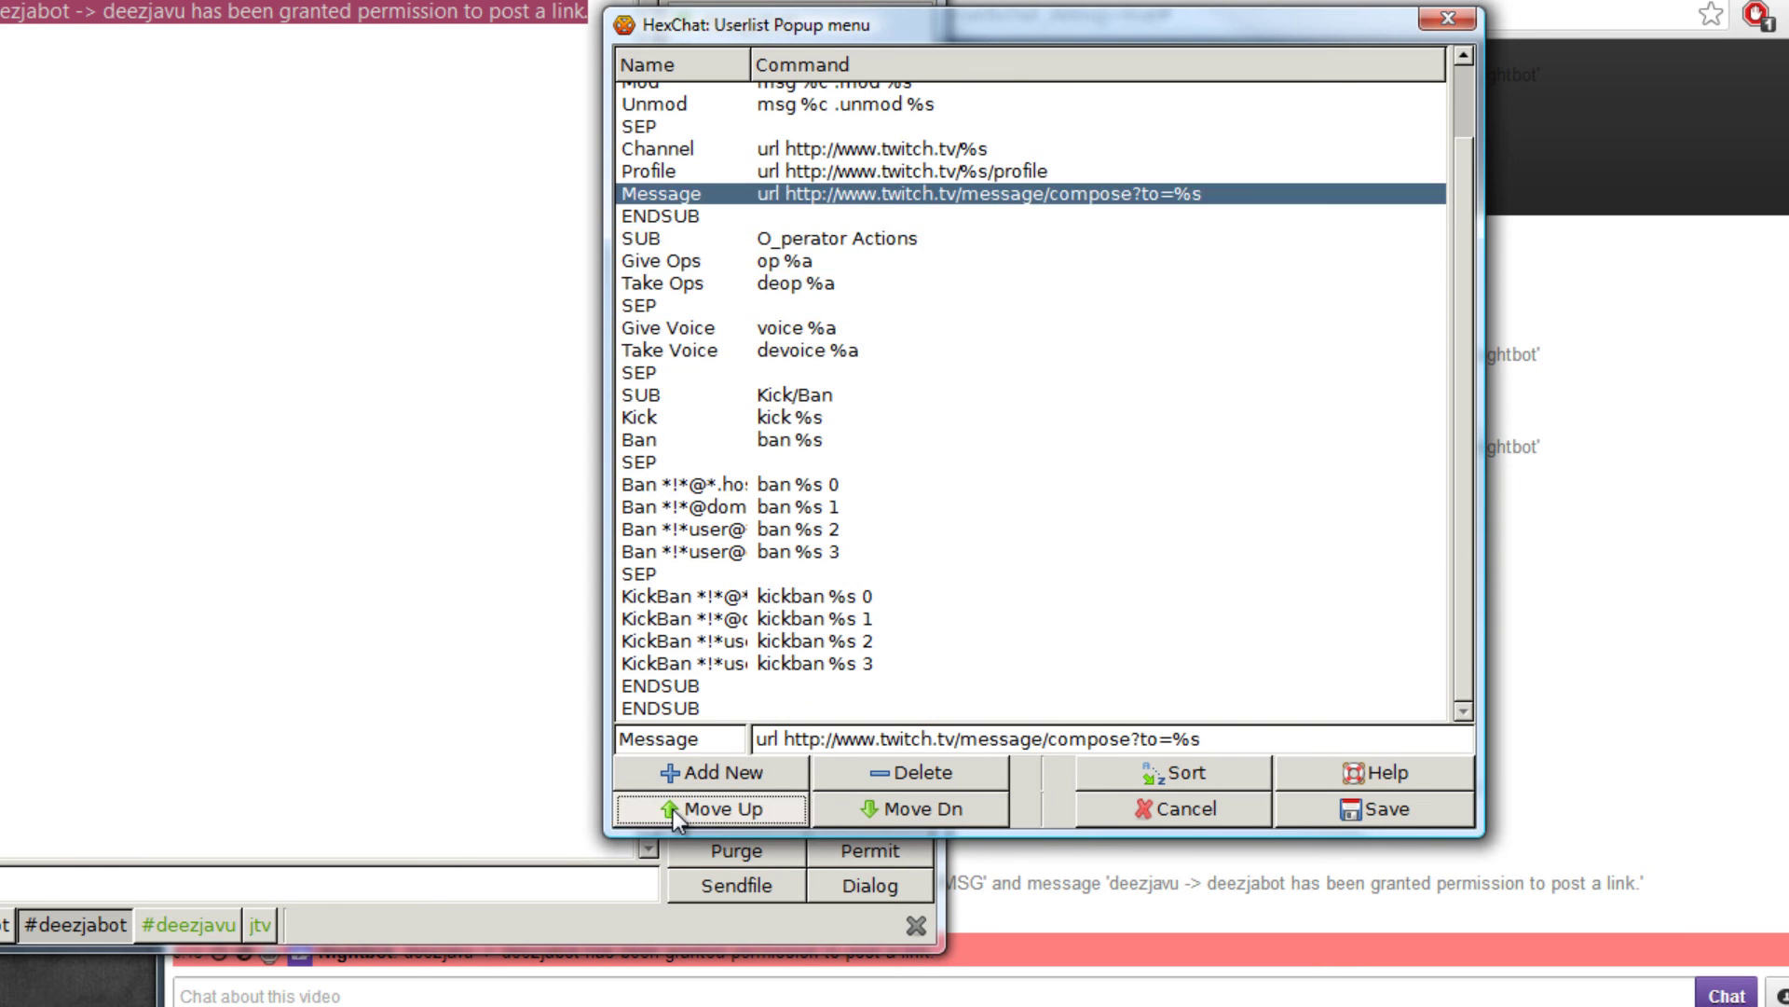
Review the separator, Channel, Profile and Message entries and save the userlist popup menu
left_click(666, 149)
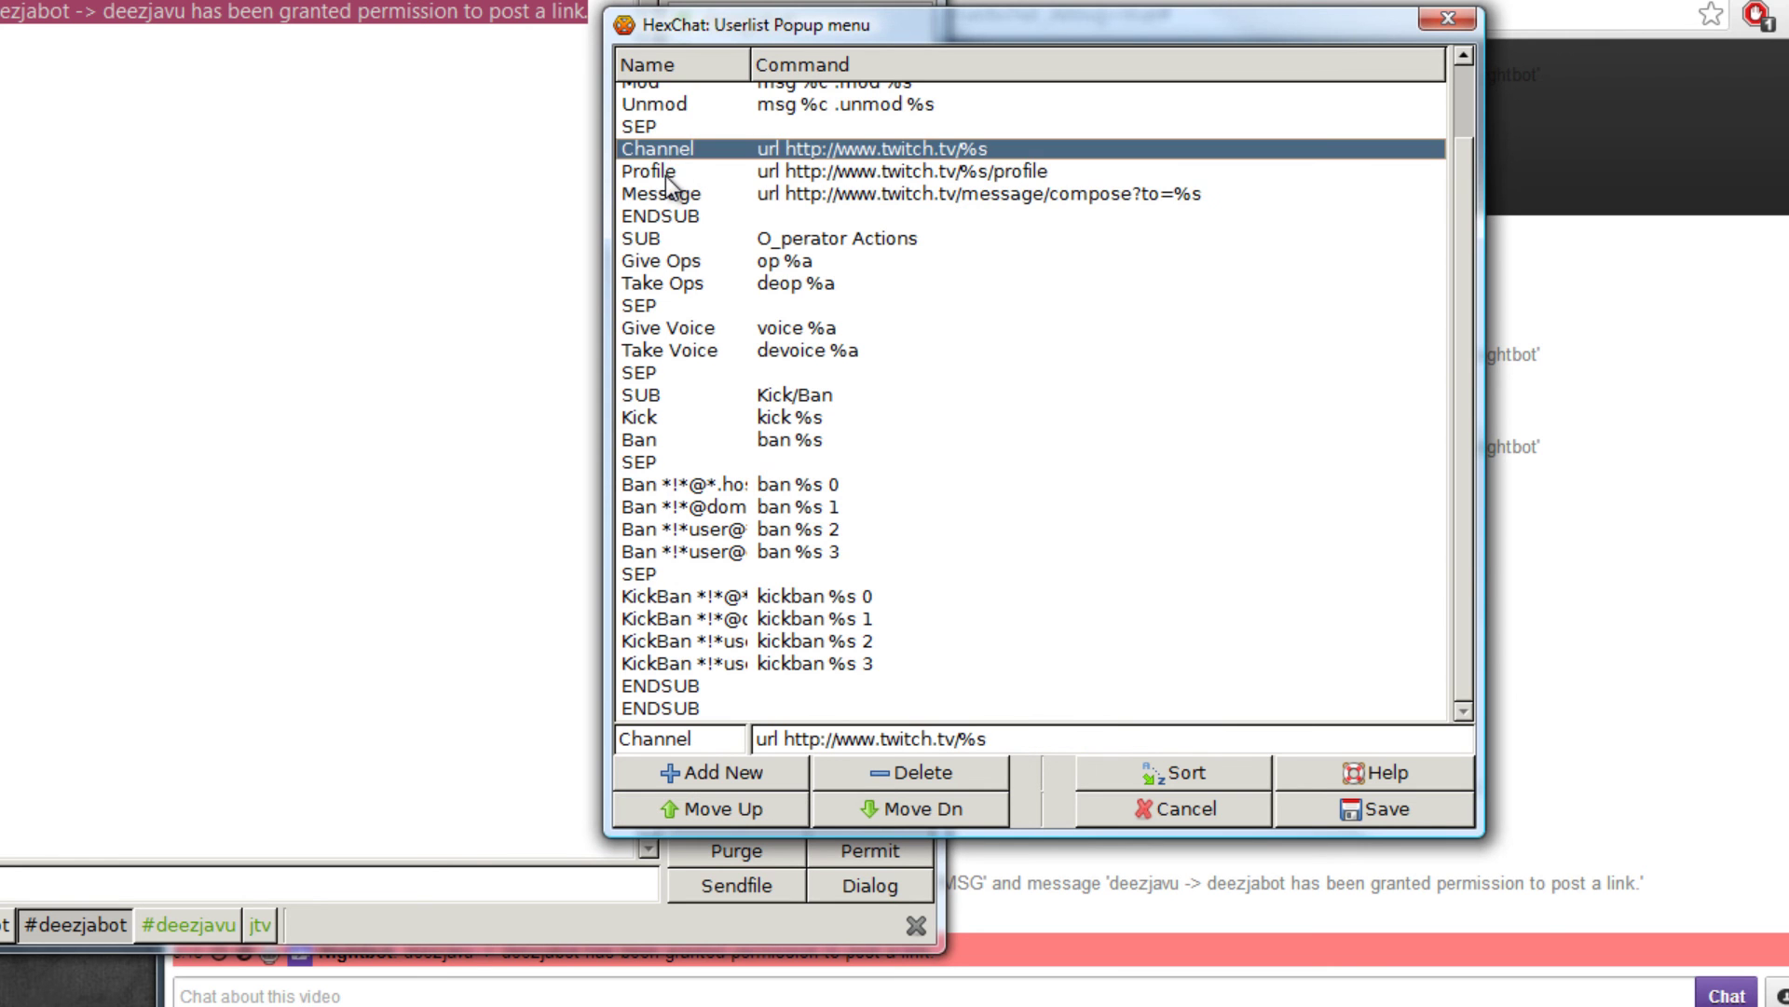
left_click(665, 174)
left_click(665, 196)
left_click(652, 128)
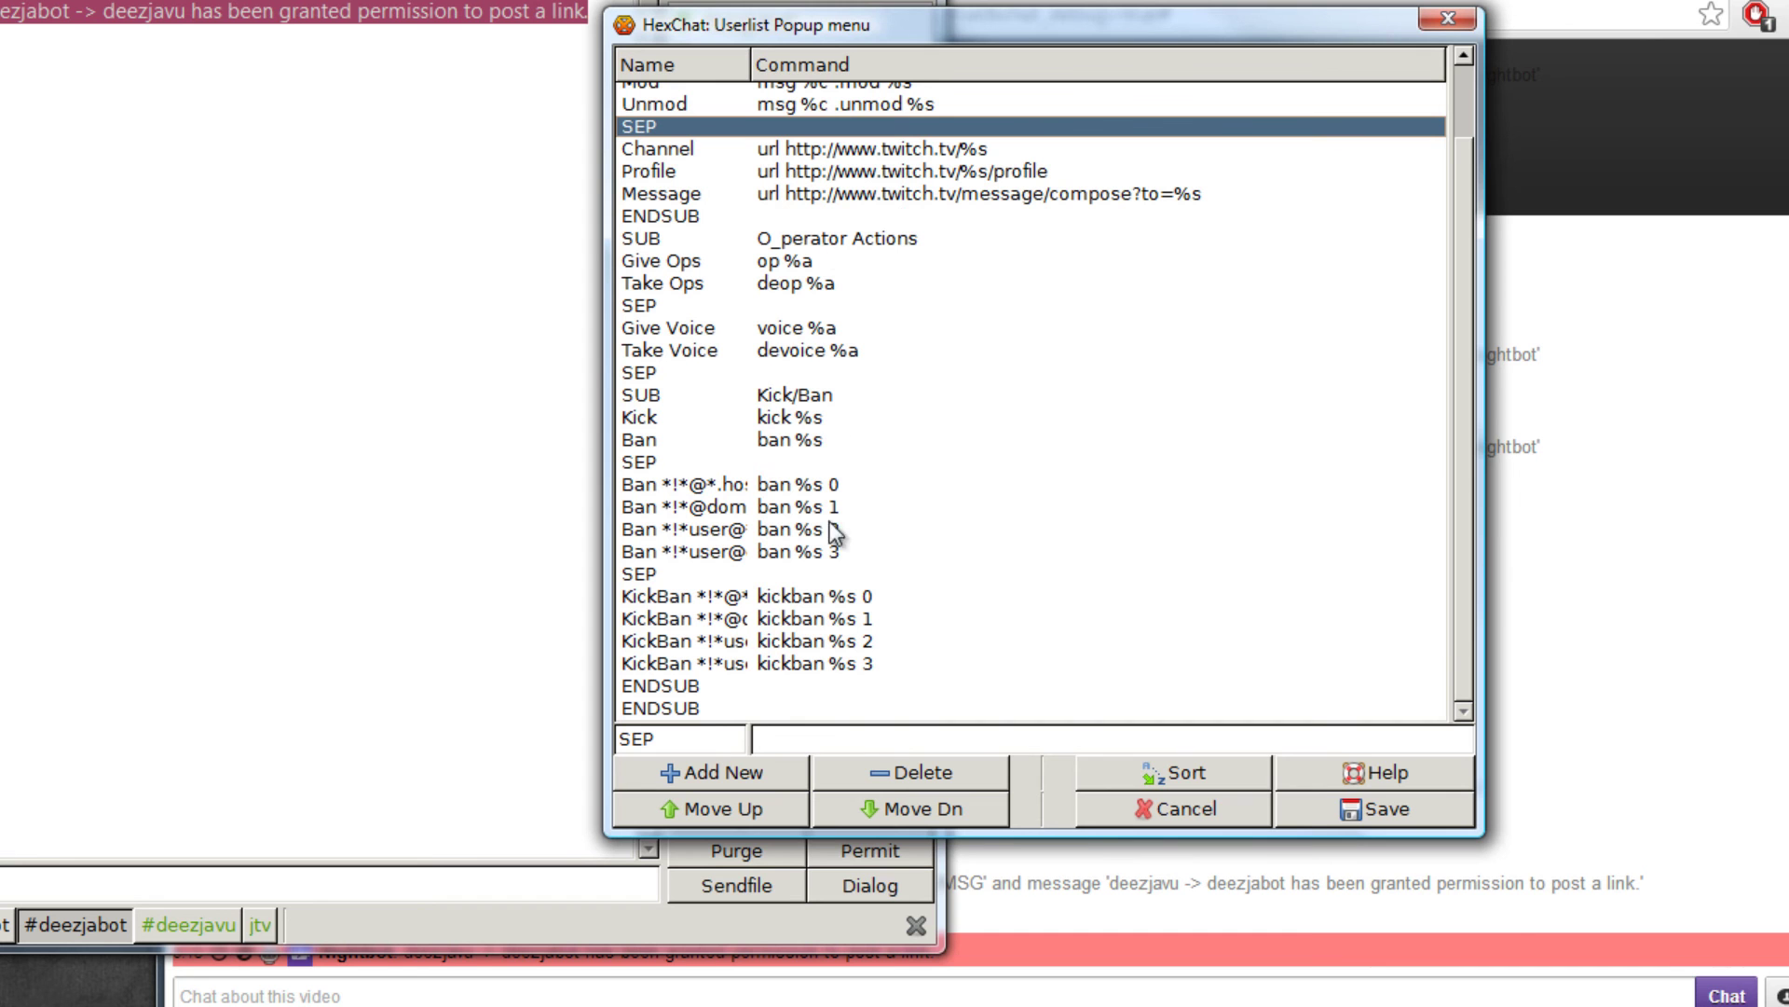
left_click(1314, 815)
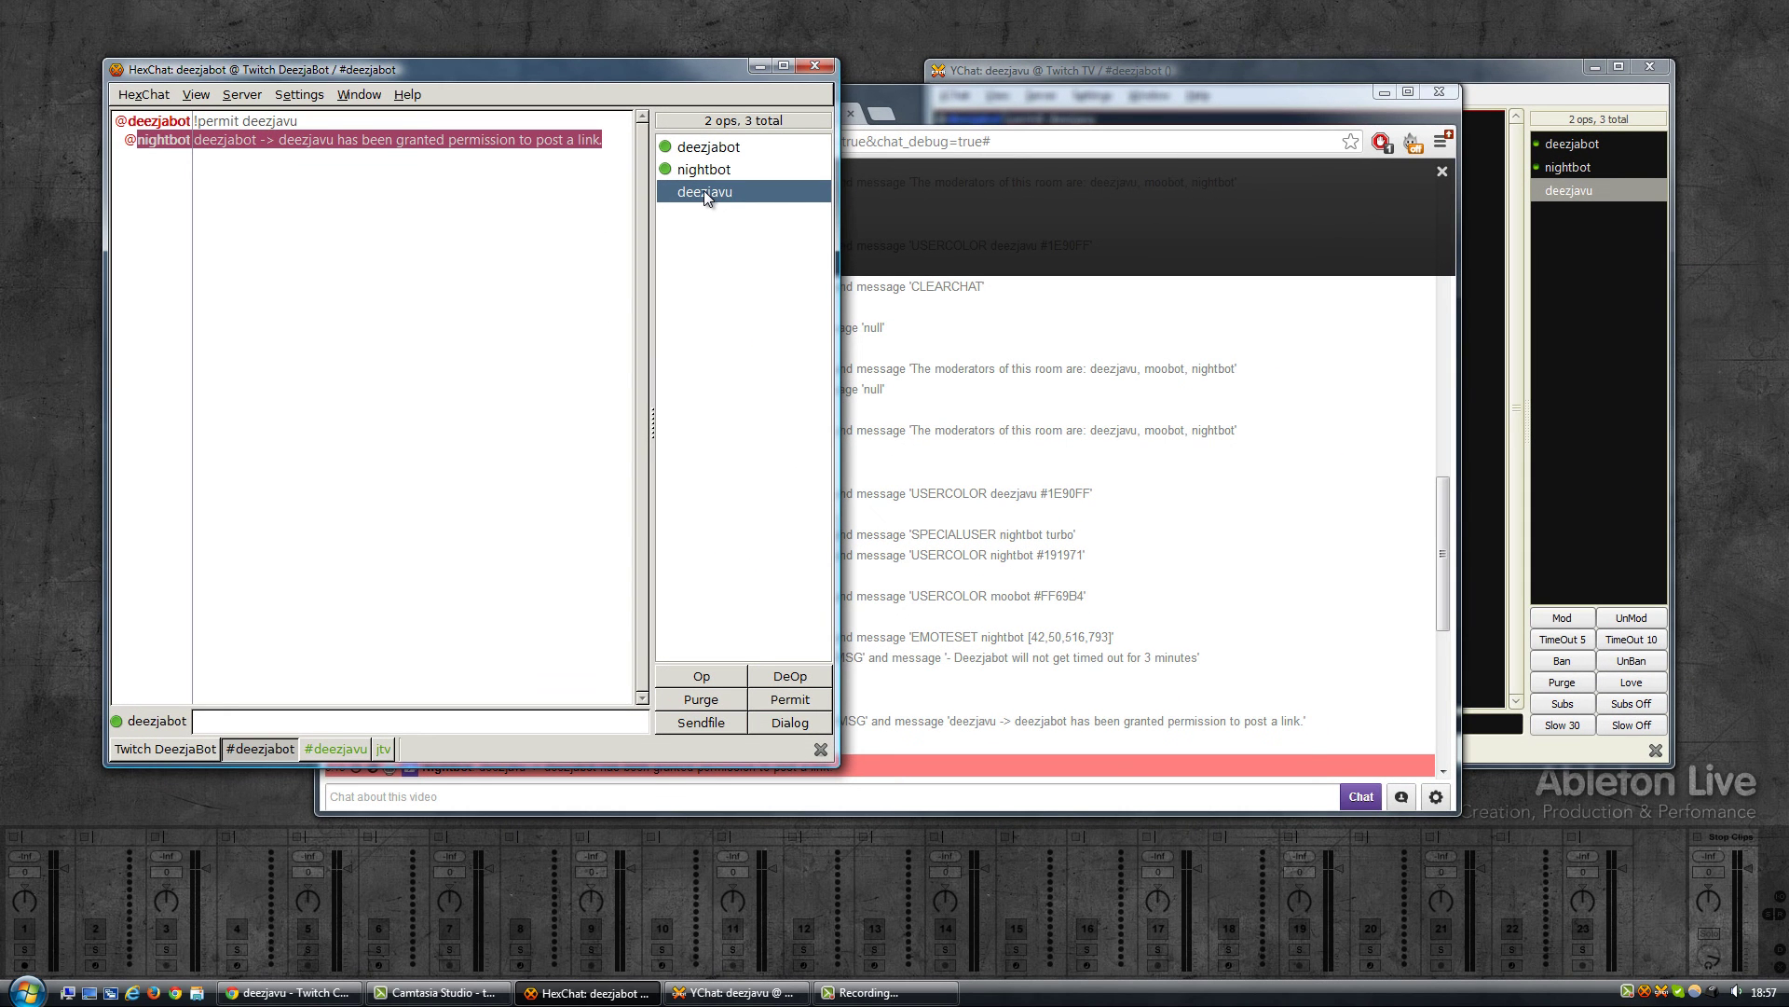
right_click(704, 191)
mouse_move(801, 266)
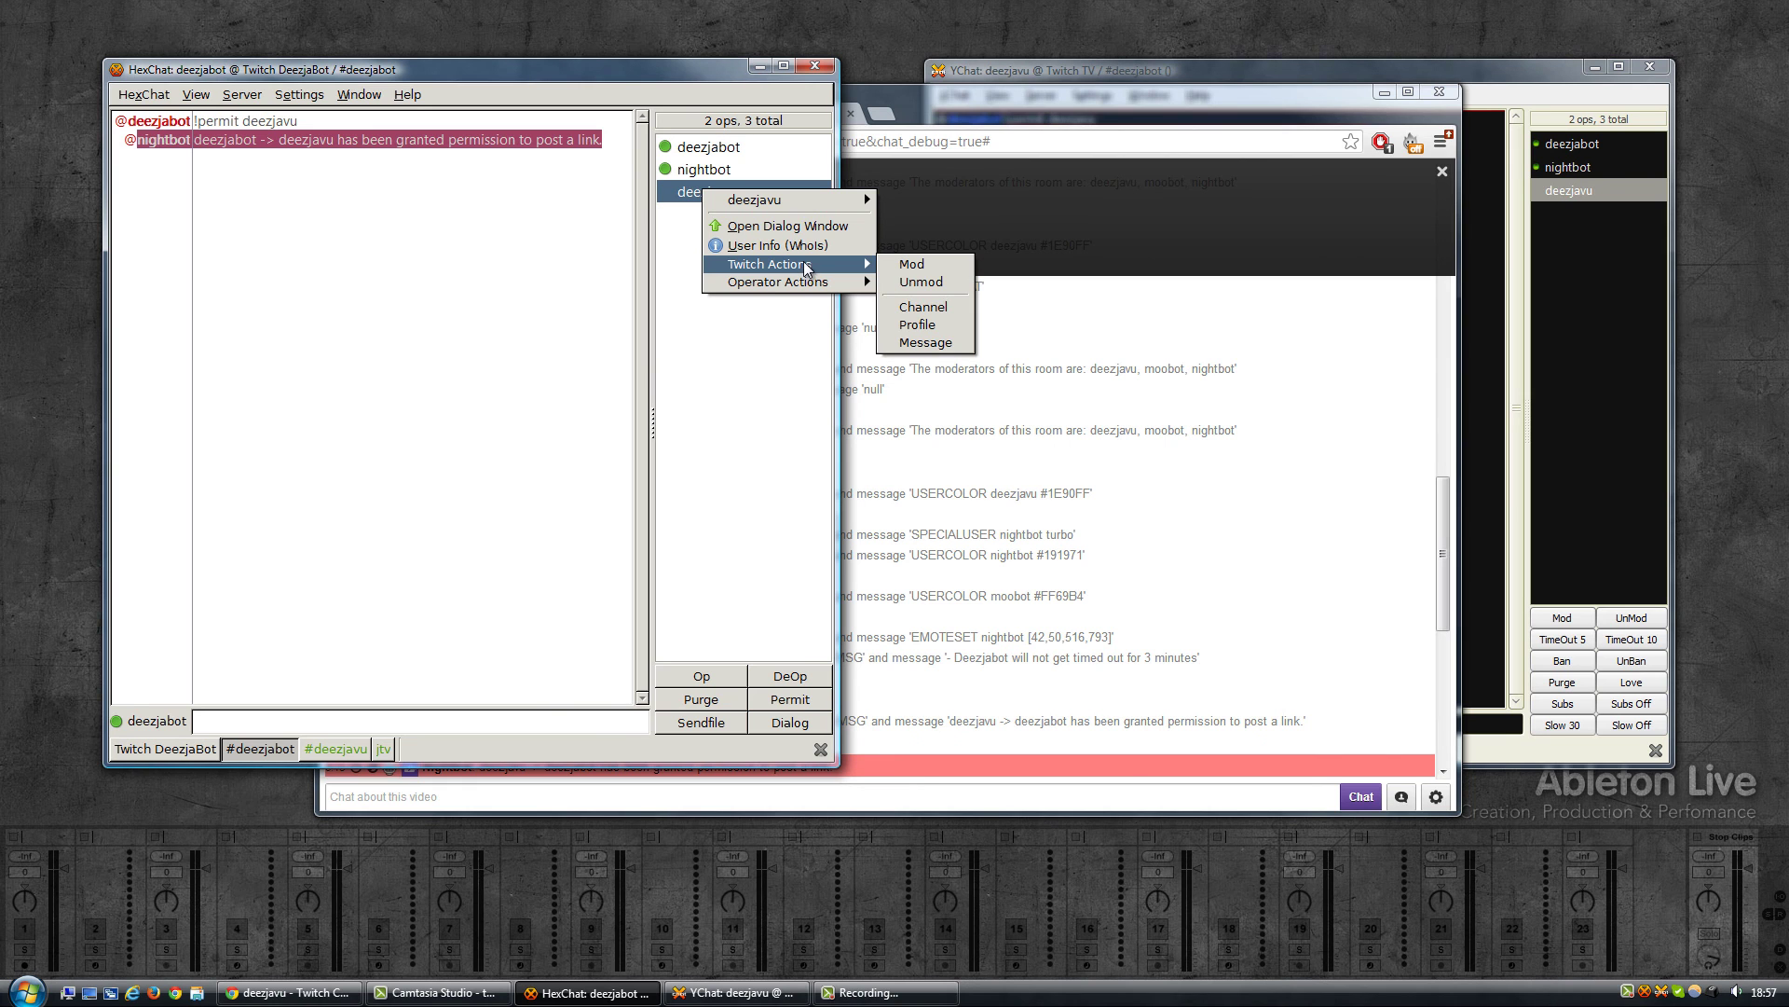
left_click(931, 312)
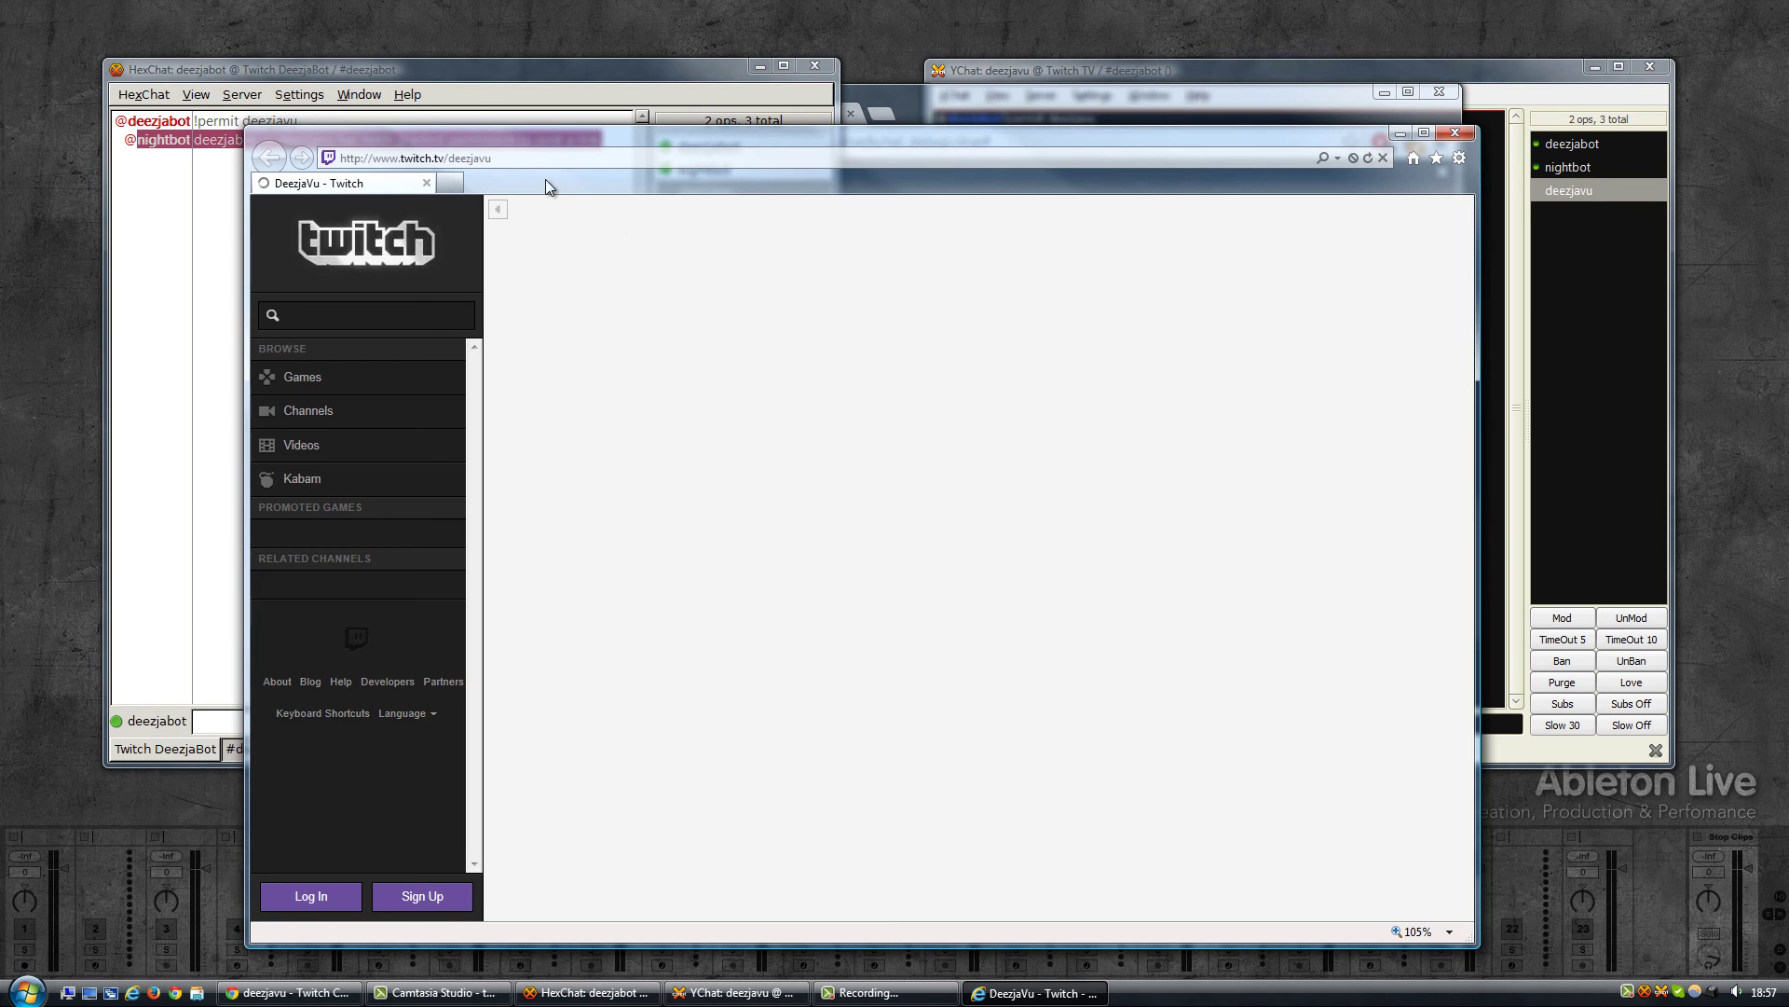
left_click(1456, 136)
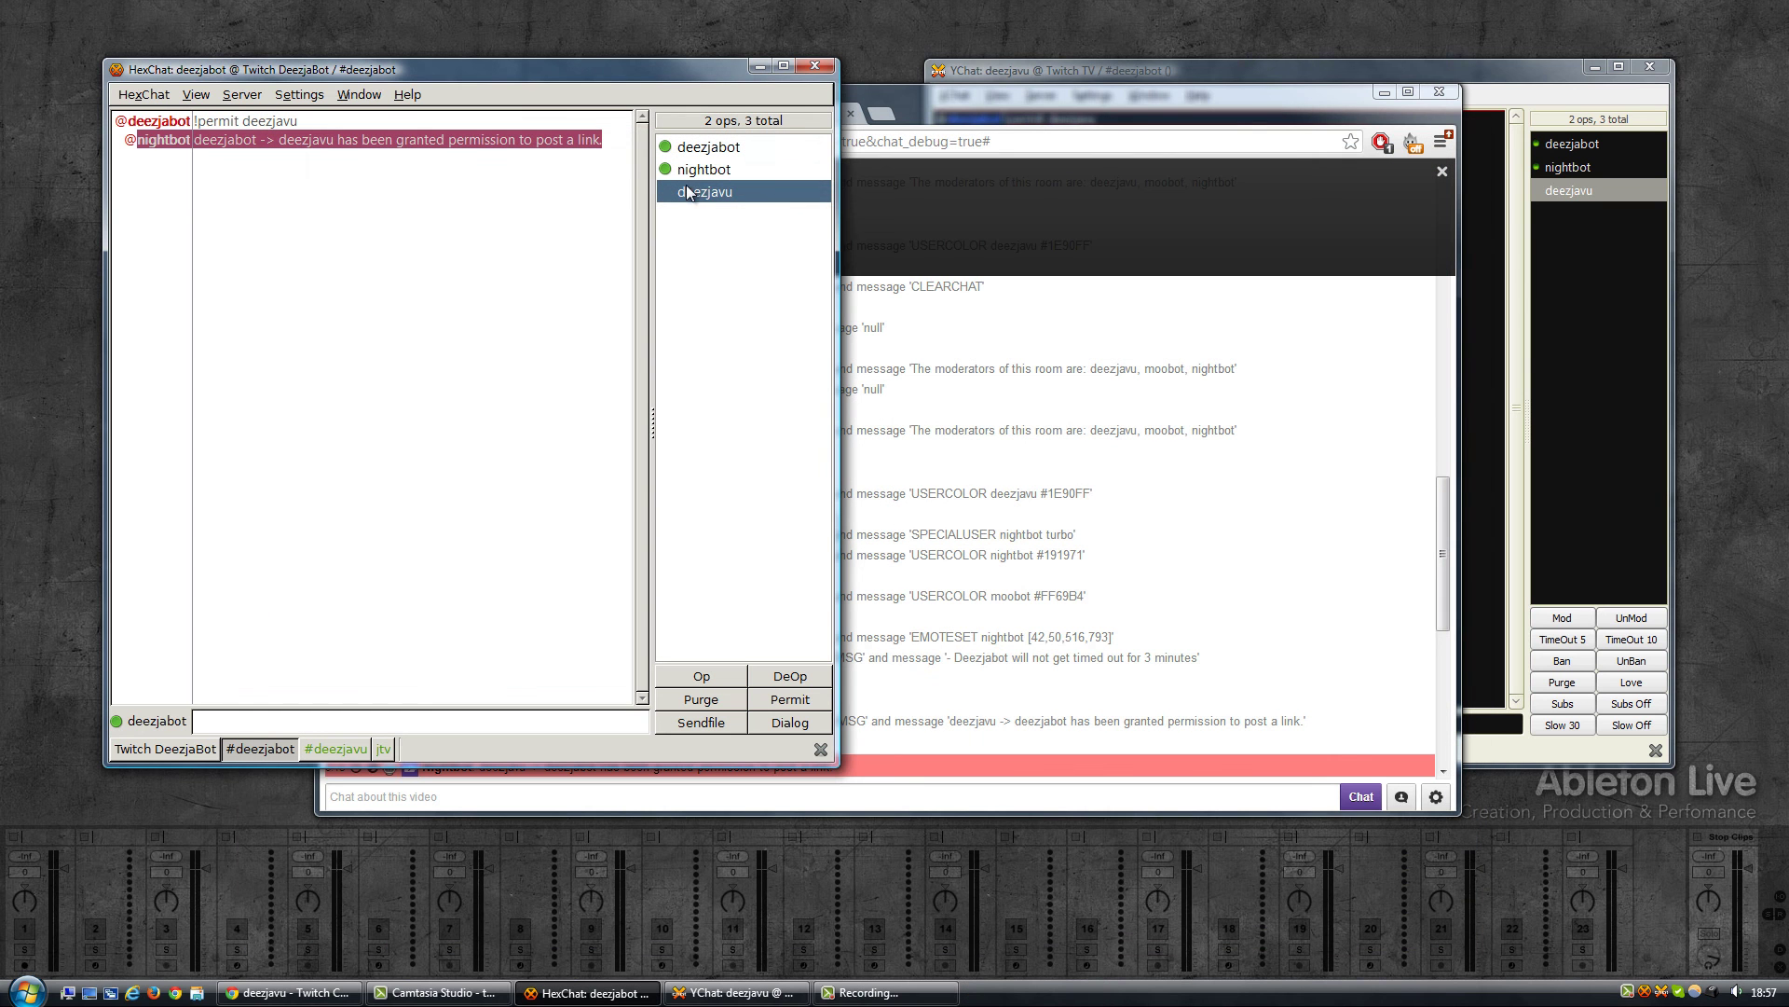
right_click(688, 193)
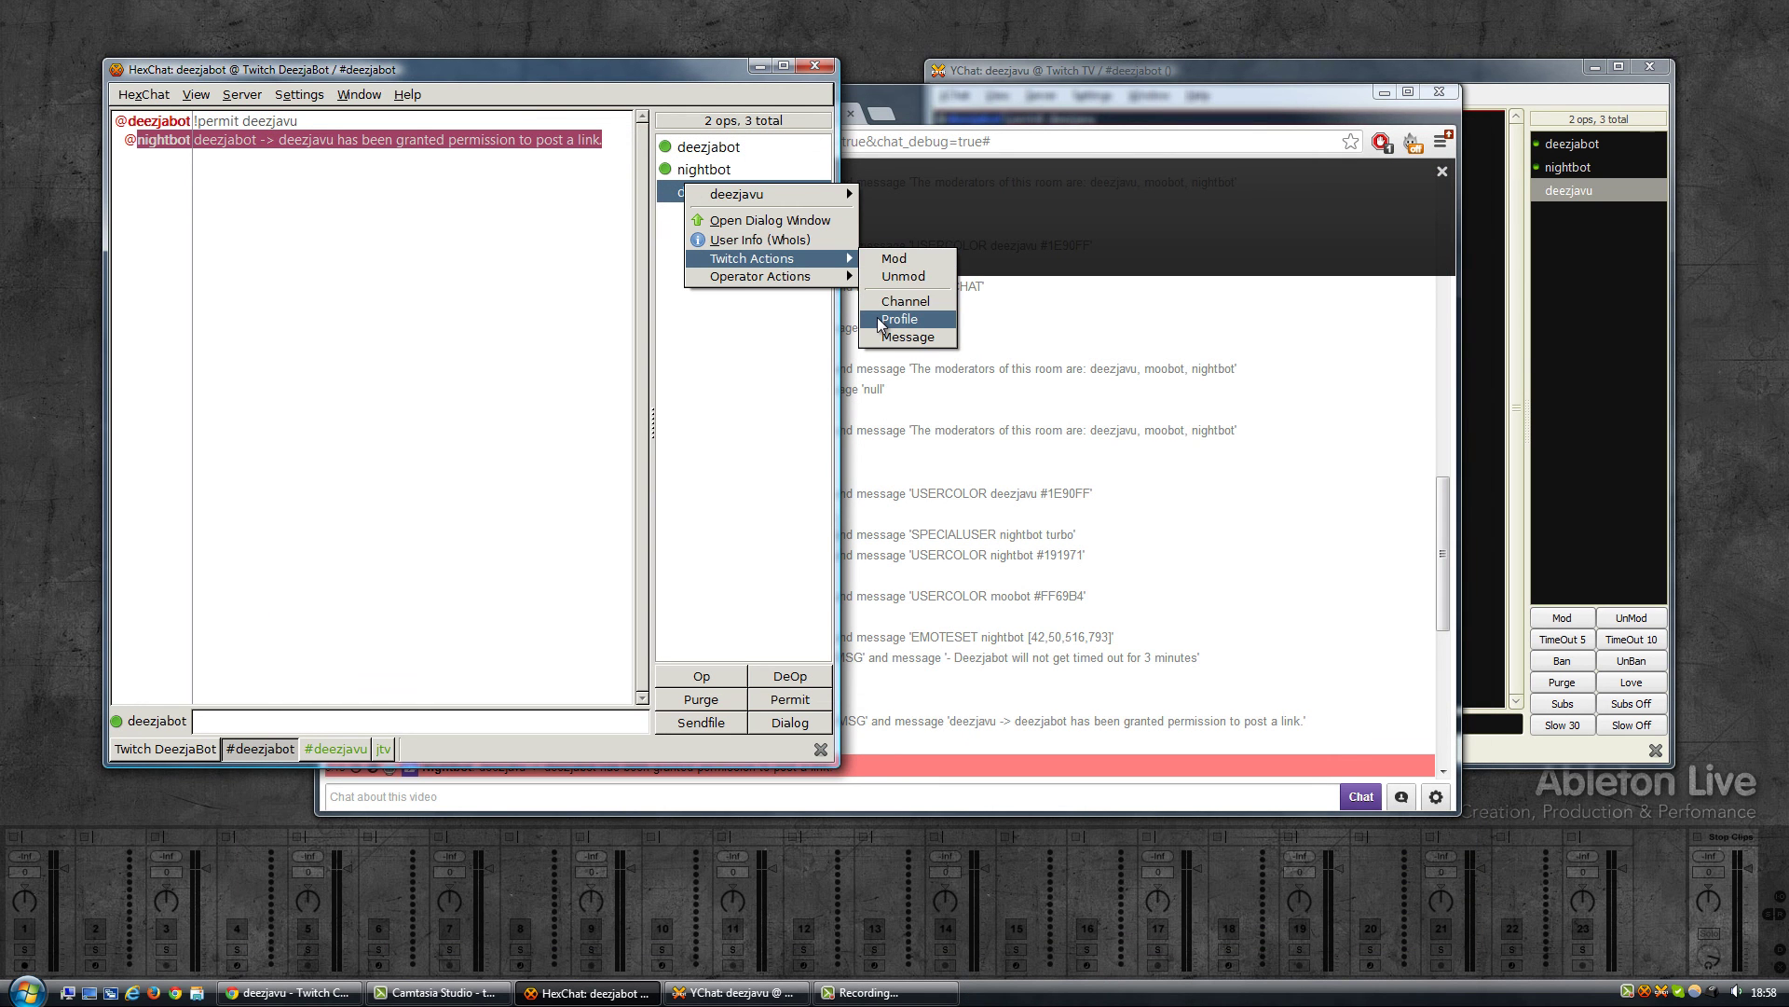
left_click(878, 319)
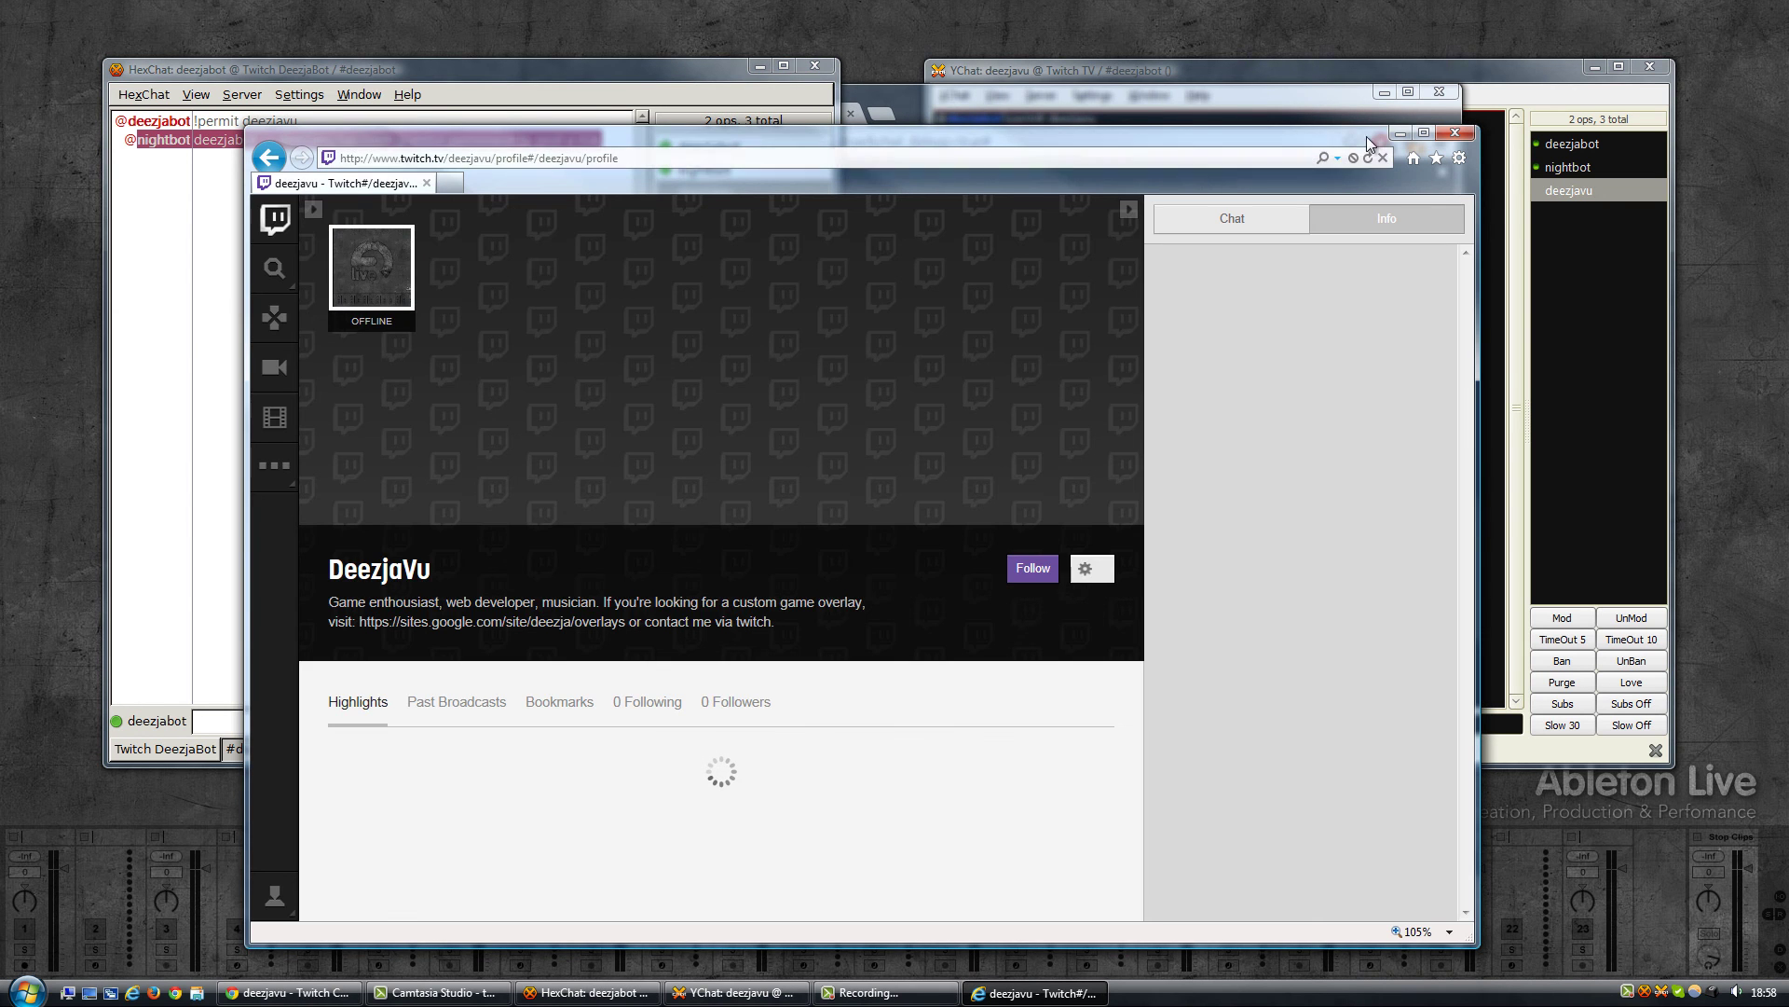
left_click(1454, 136)
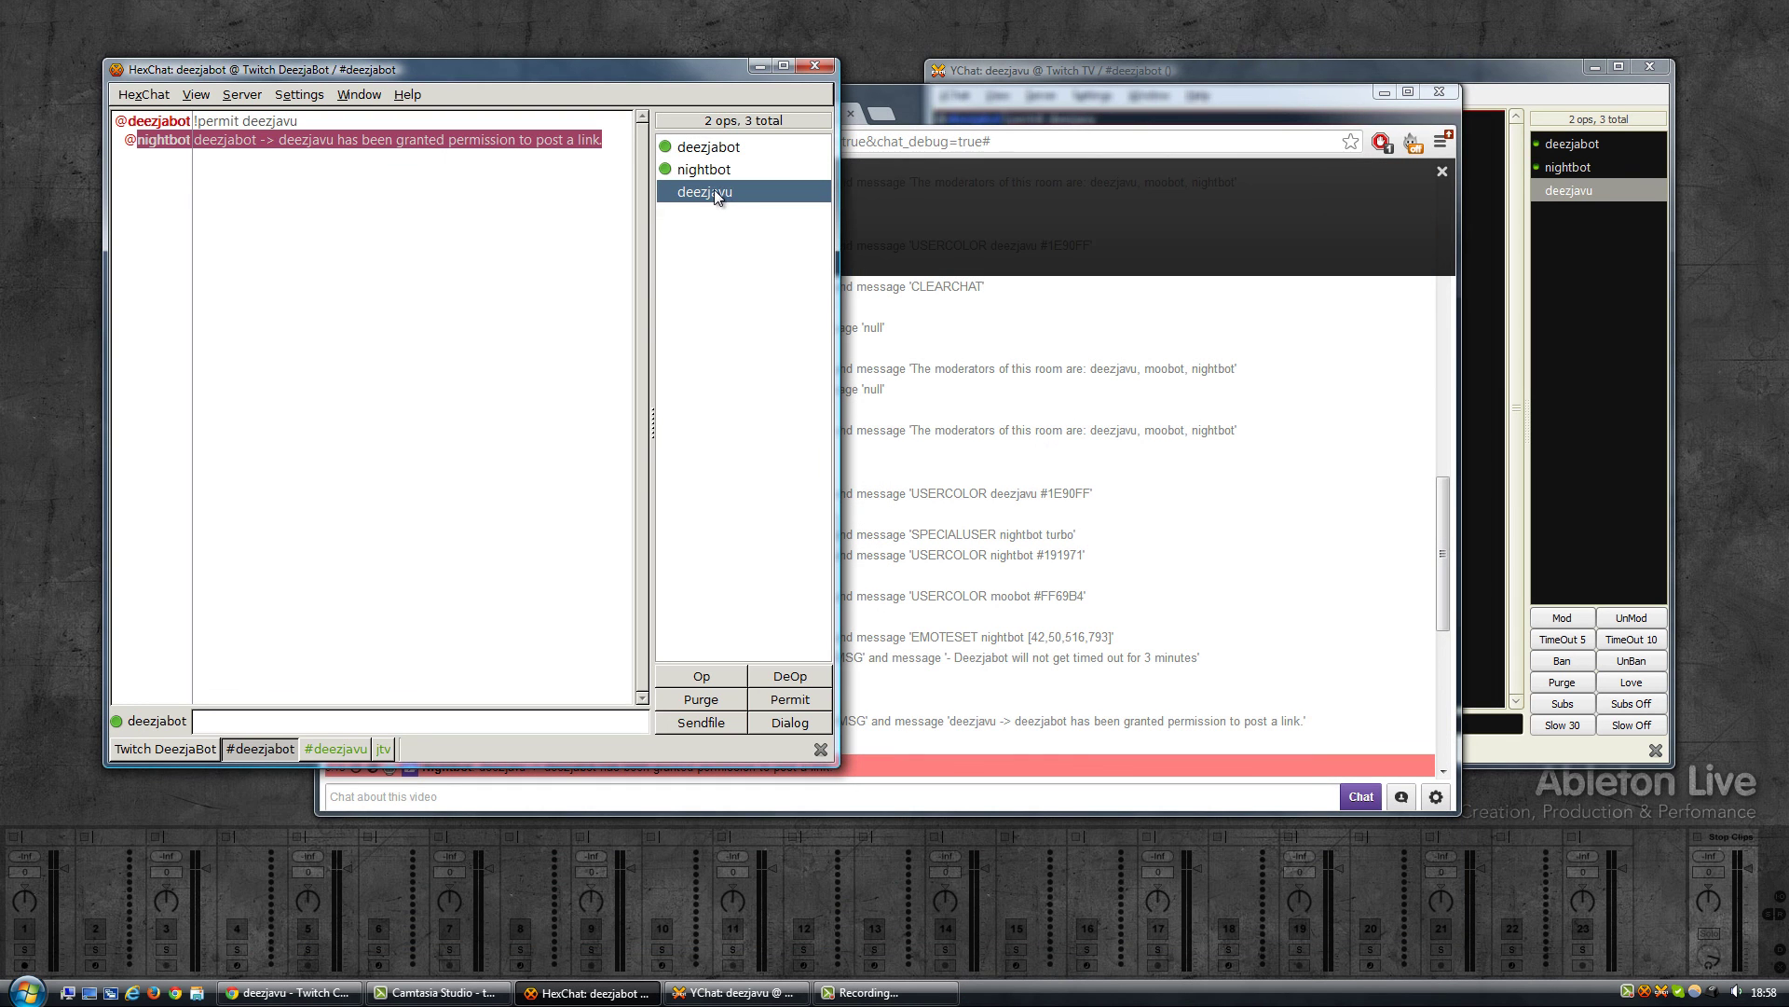
right_click(714, 190)
mouse_move(788, 281)
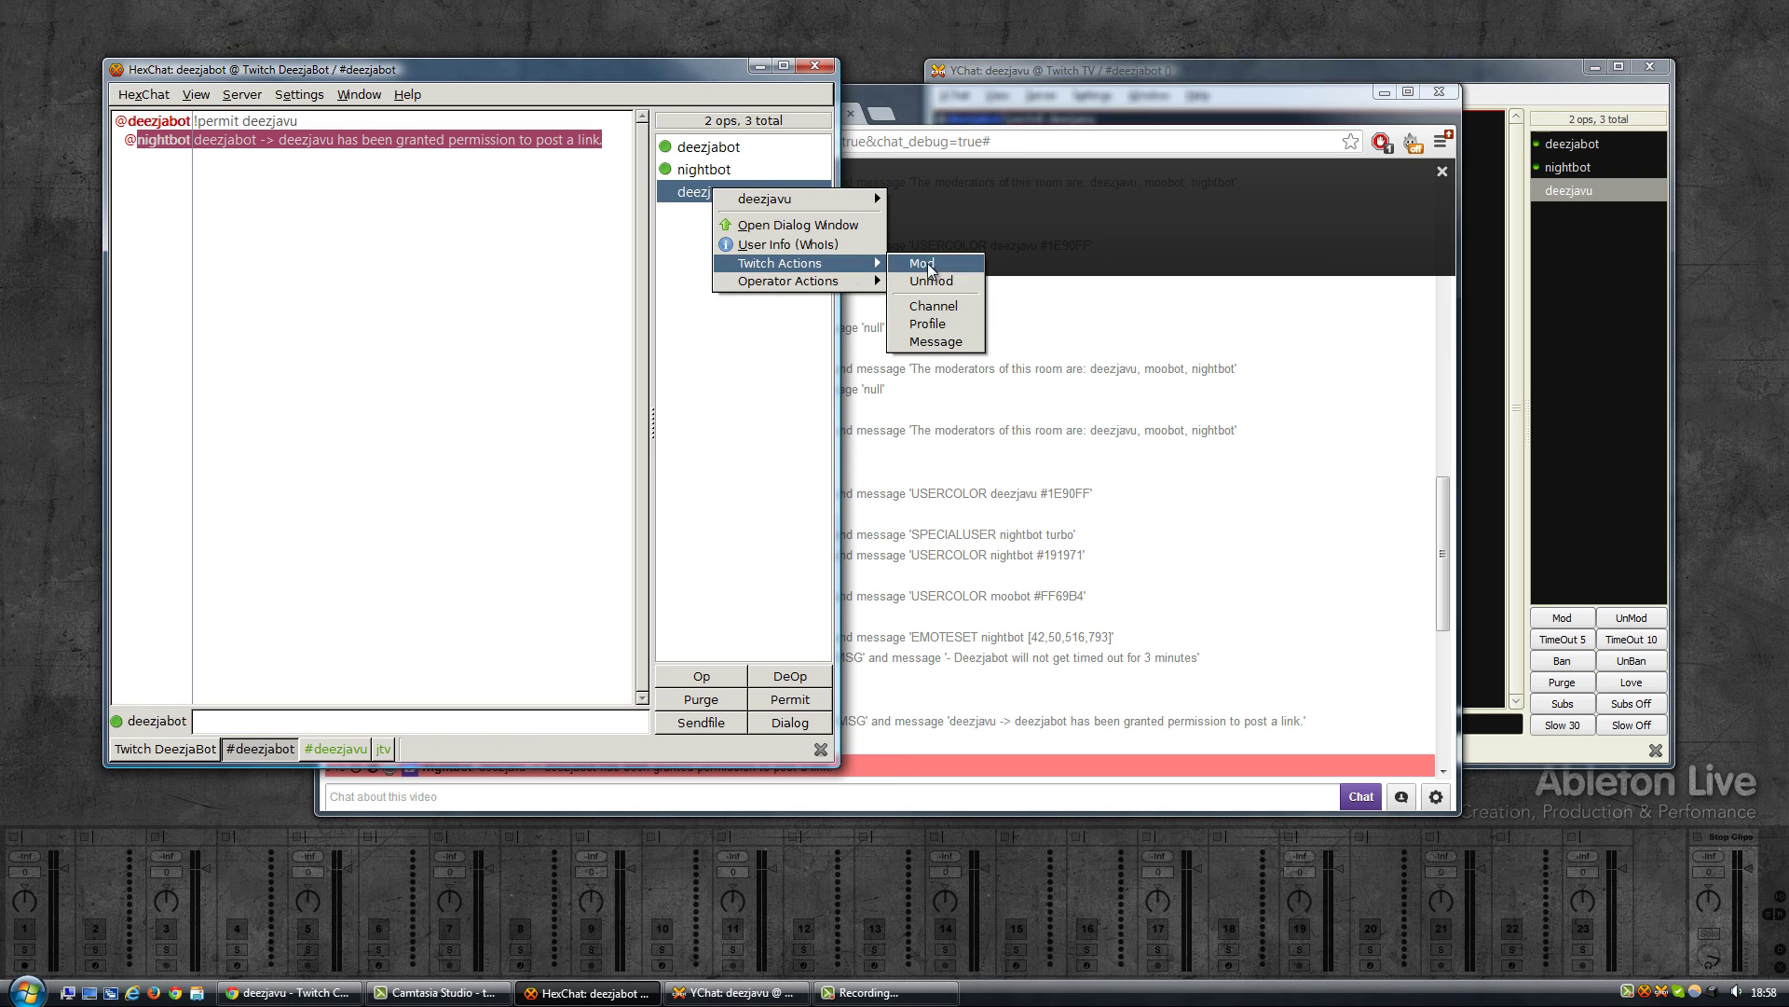
left_click(917, 343)
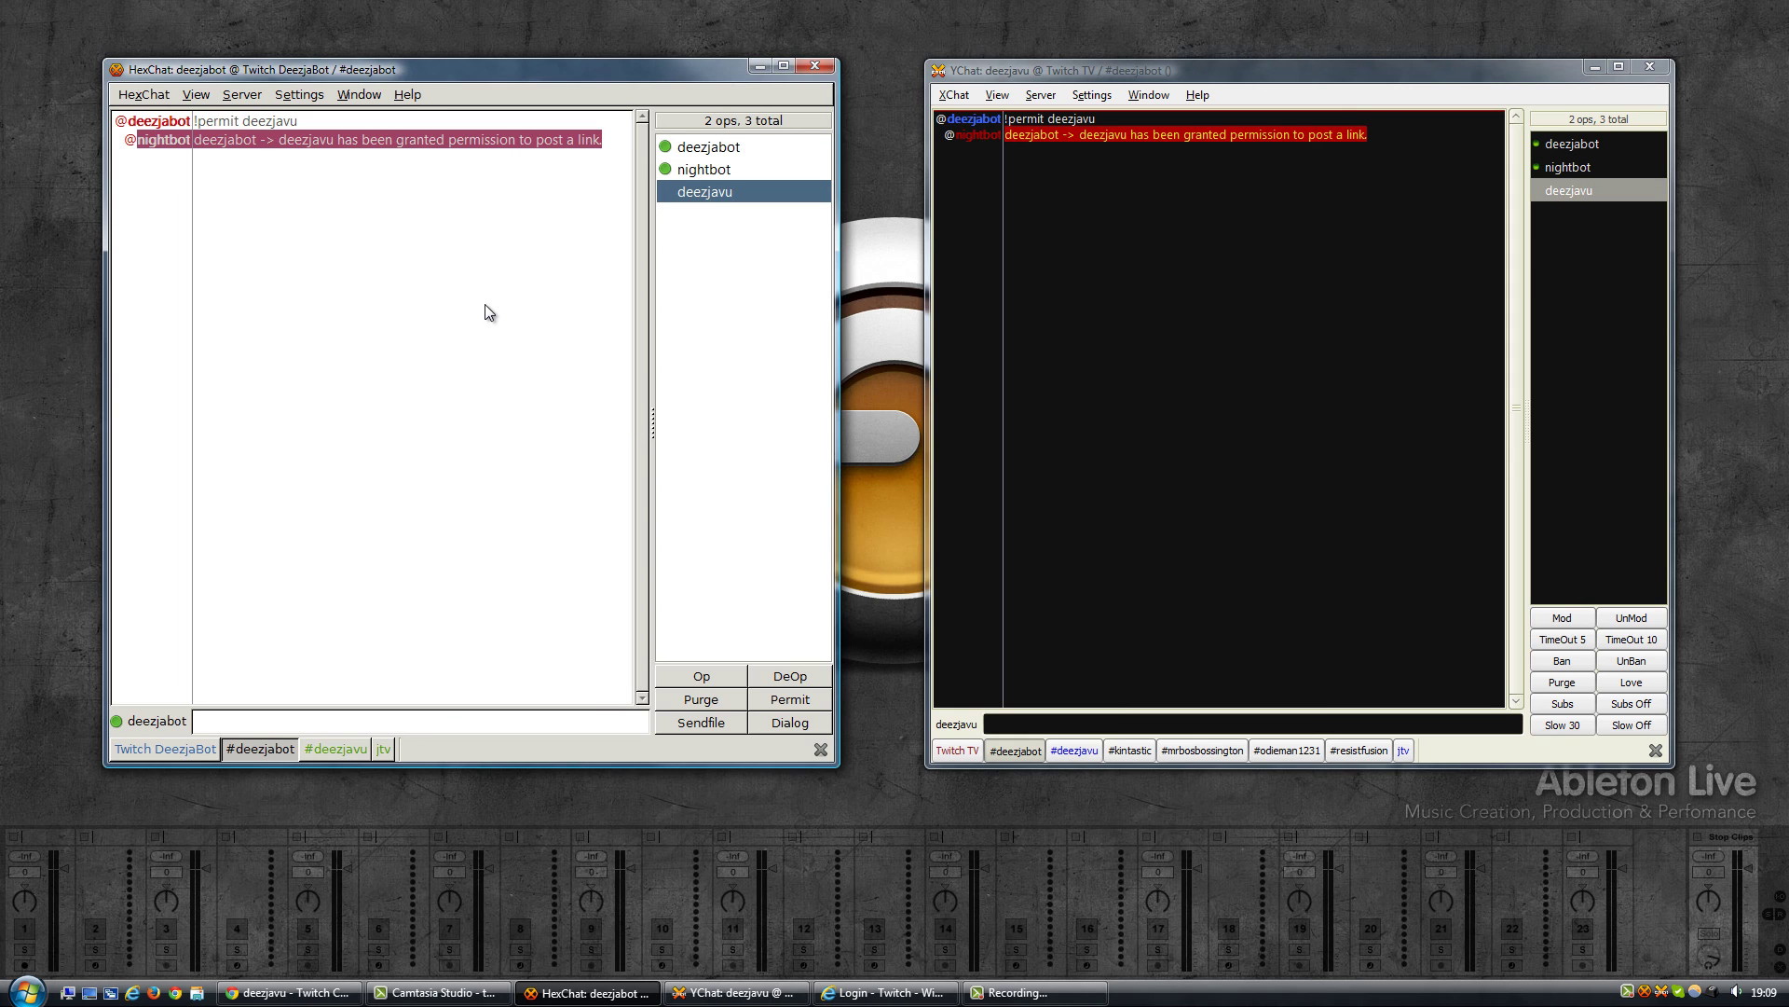
right_click(702, 196)
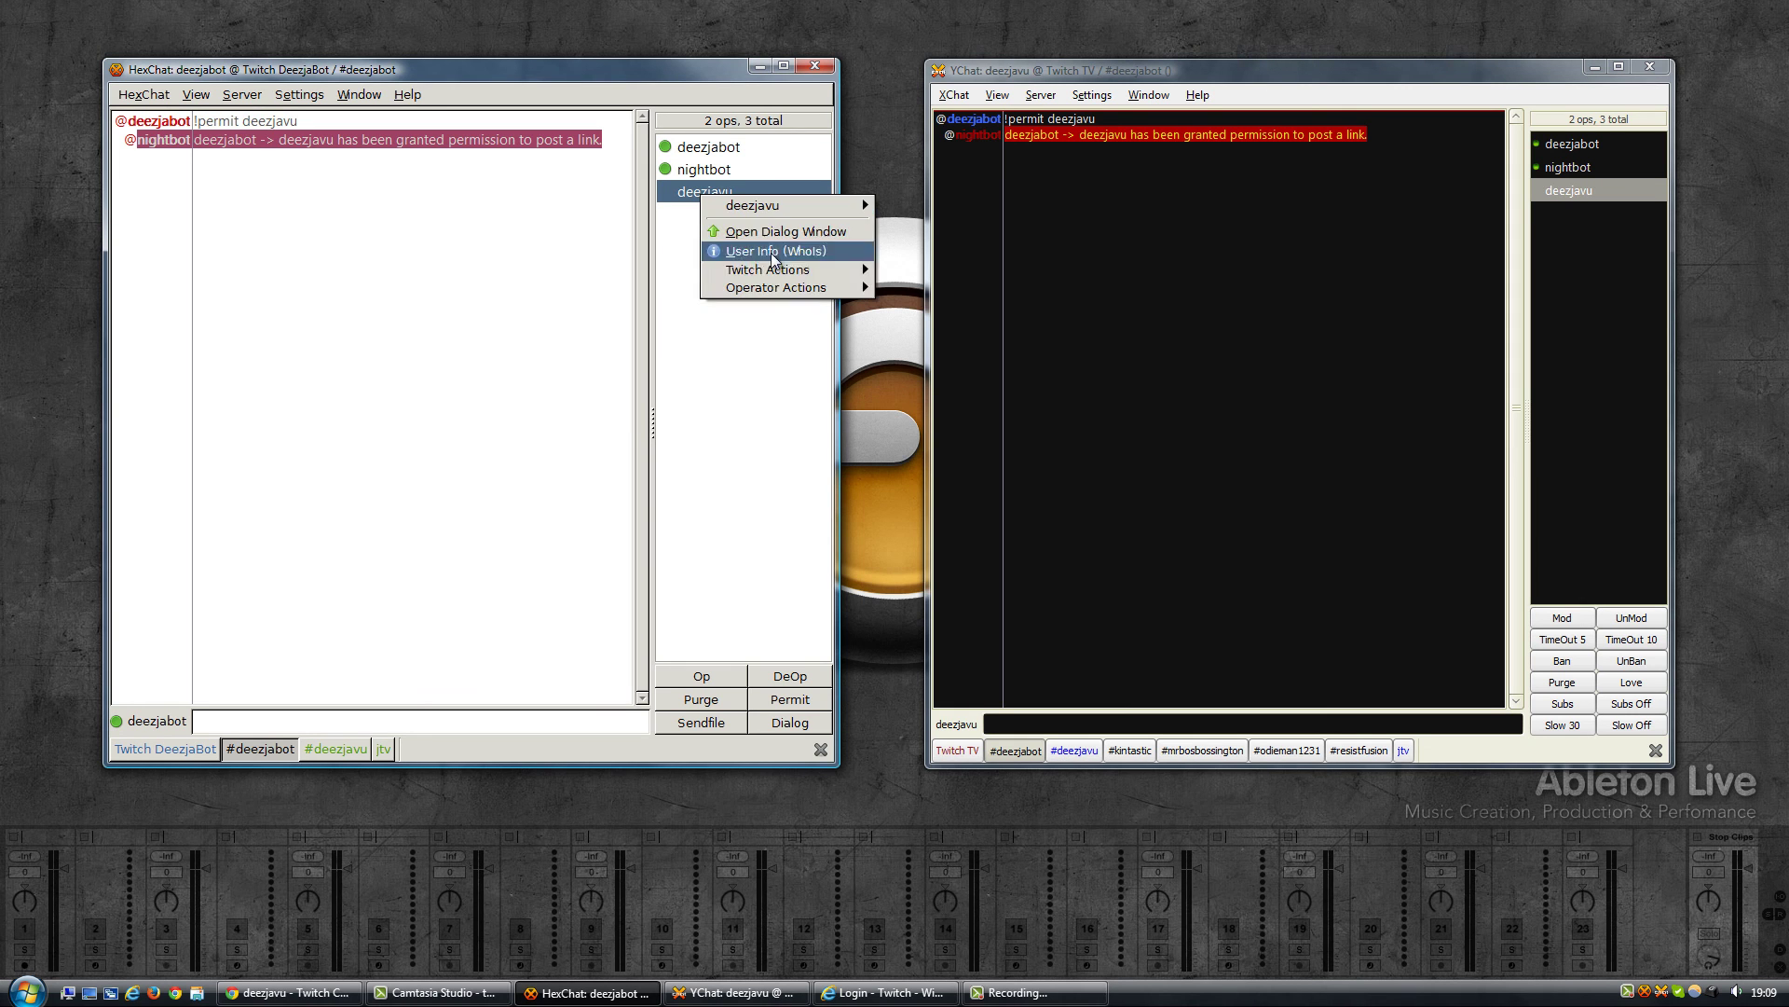
mouse_move(770, 272)
left_click(489, 267)
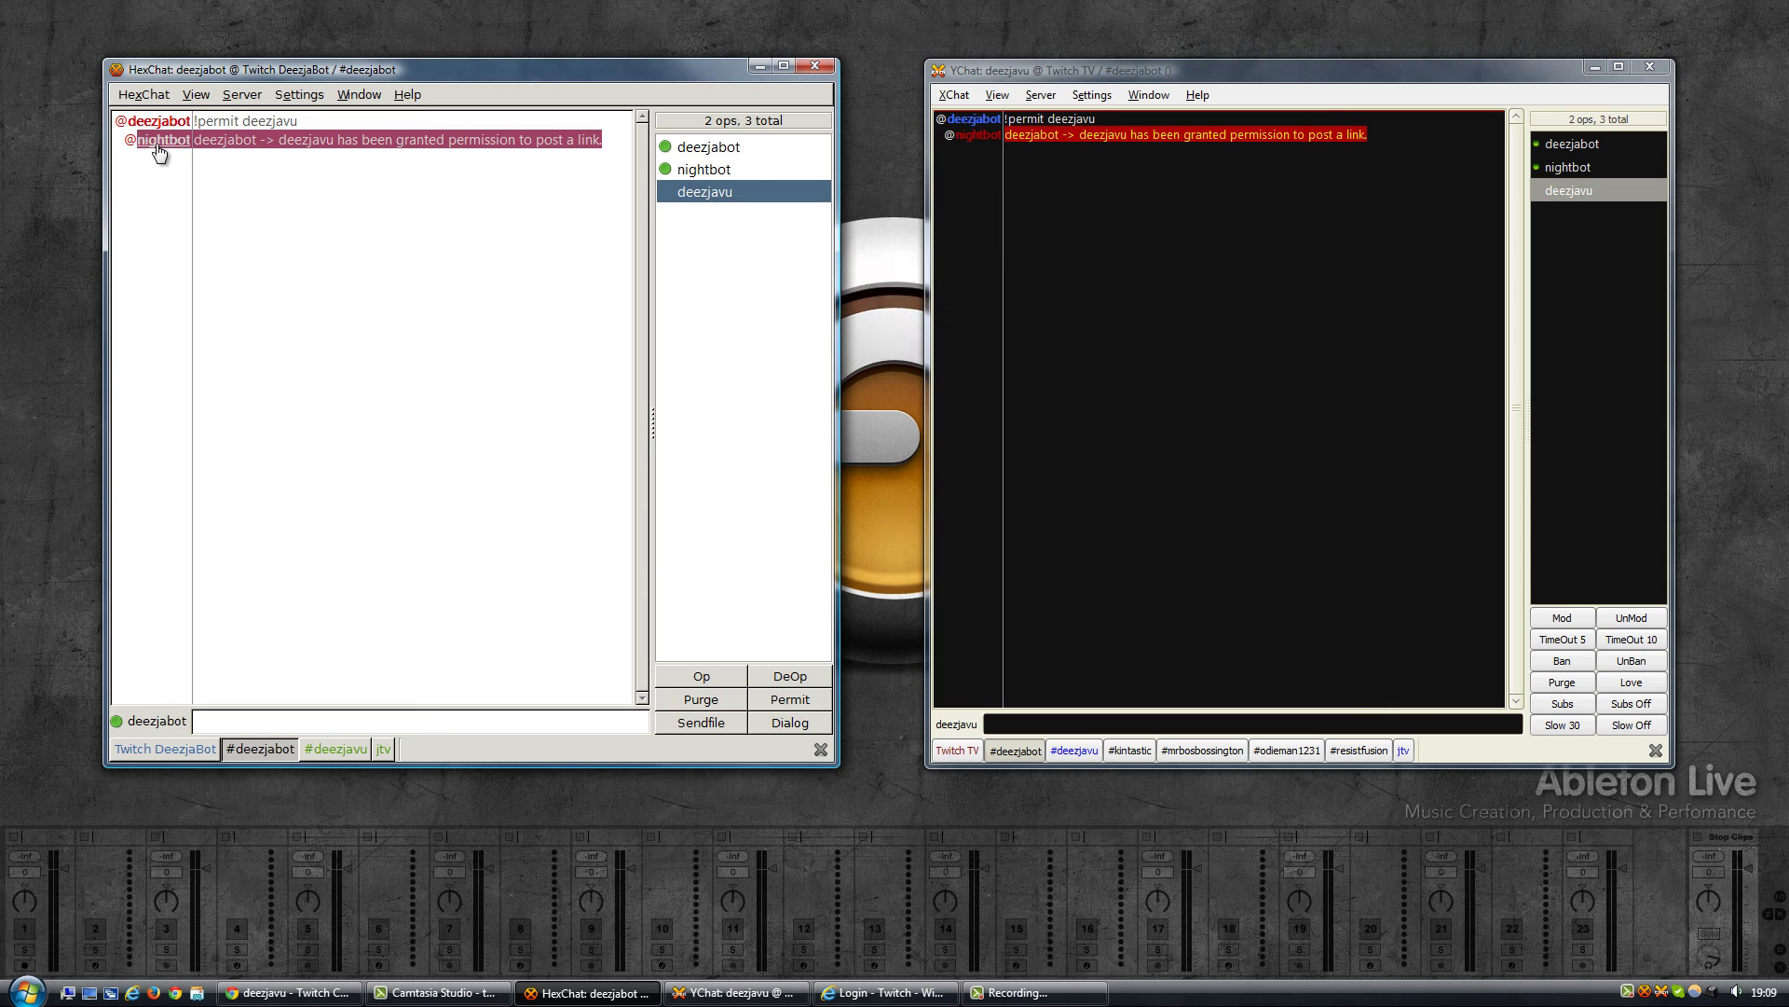
right_click(162, 145)
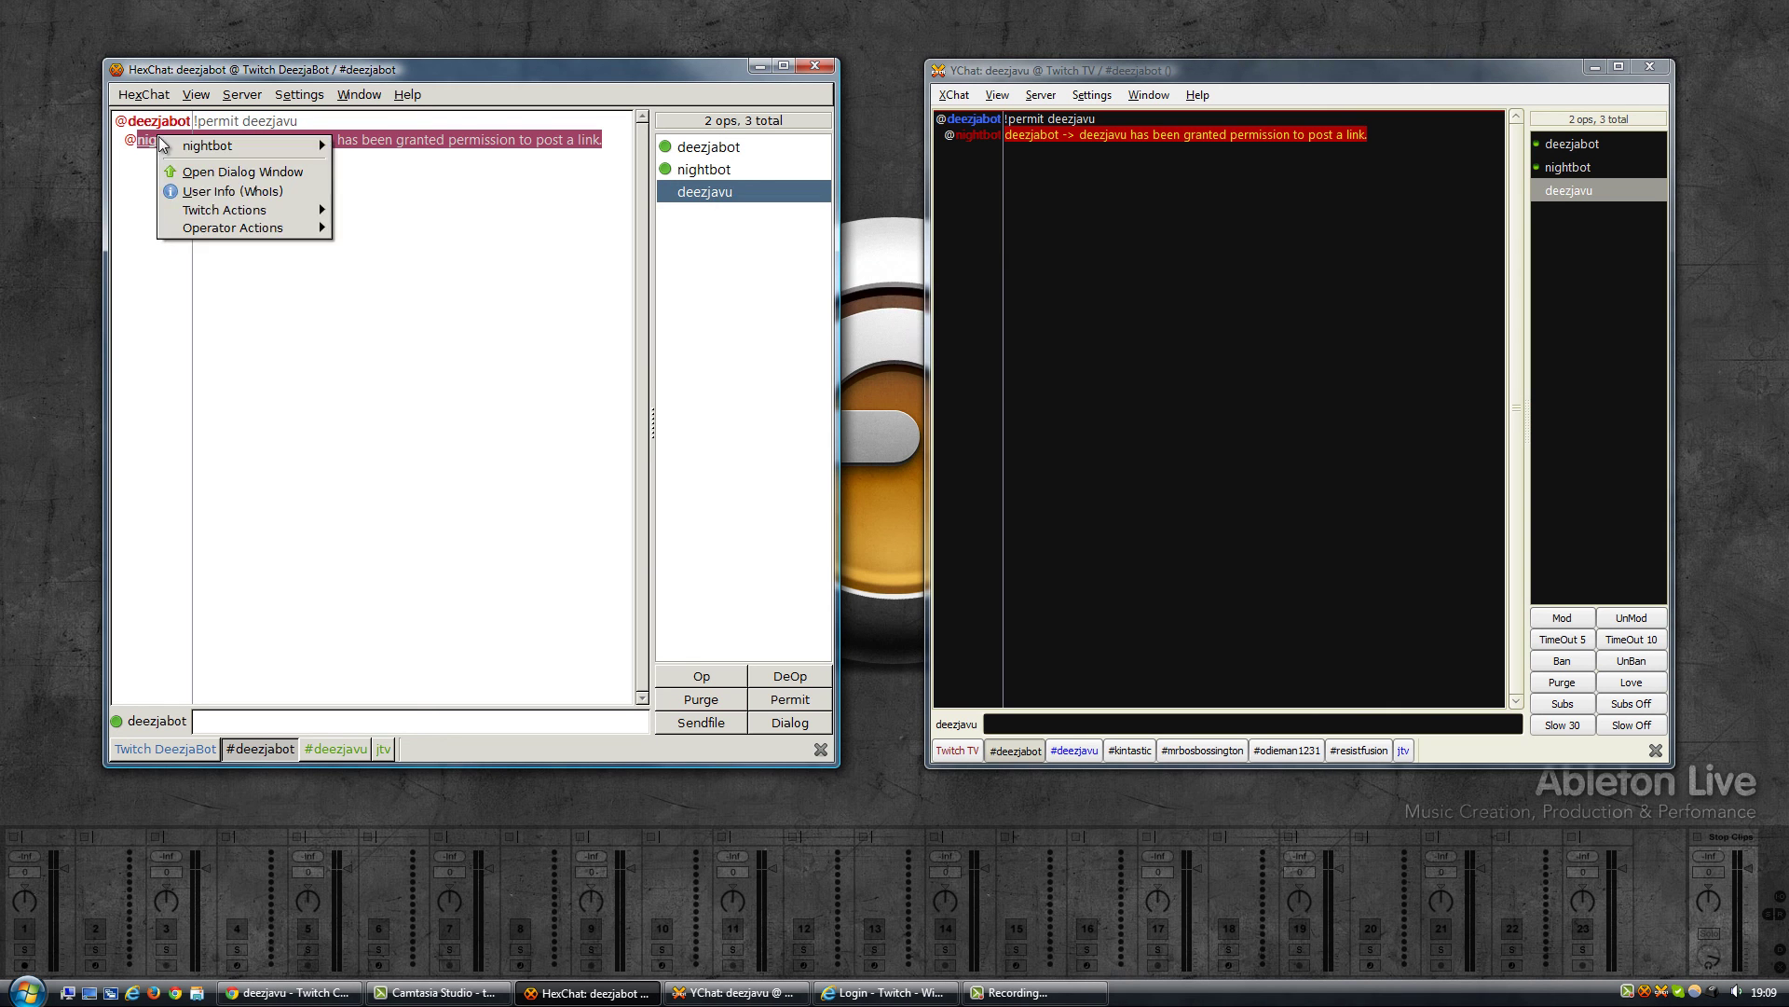
mouse_move(231, 213)
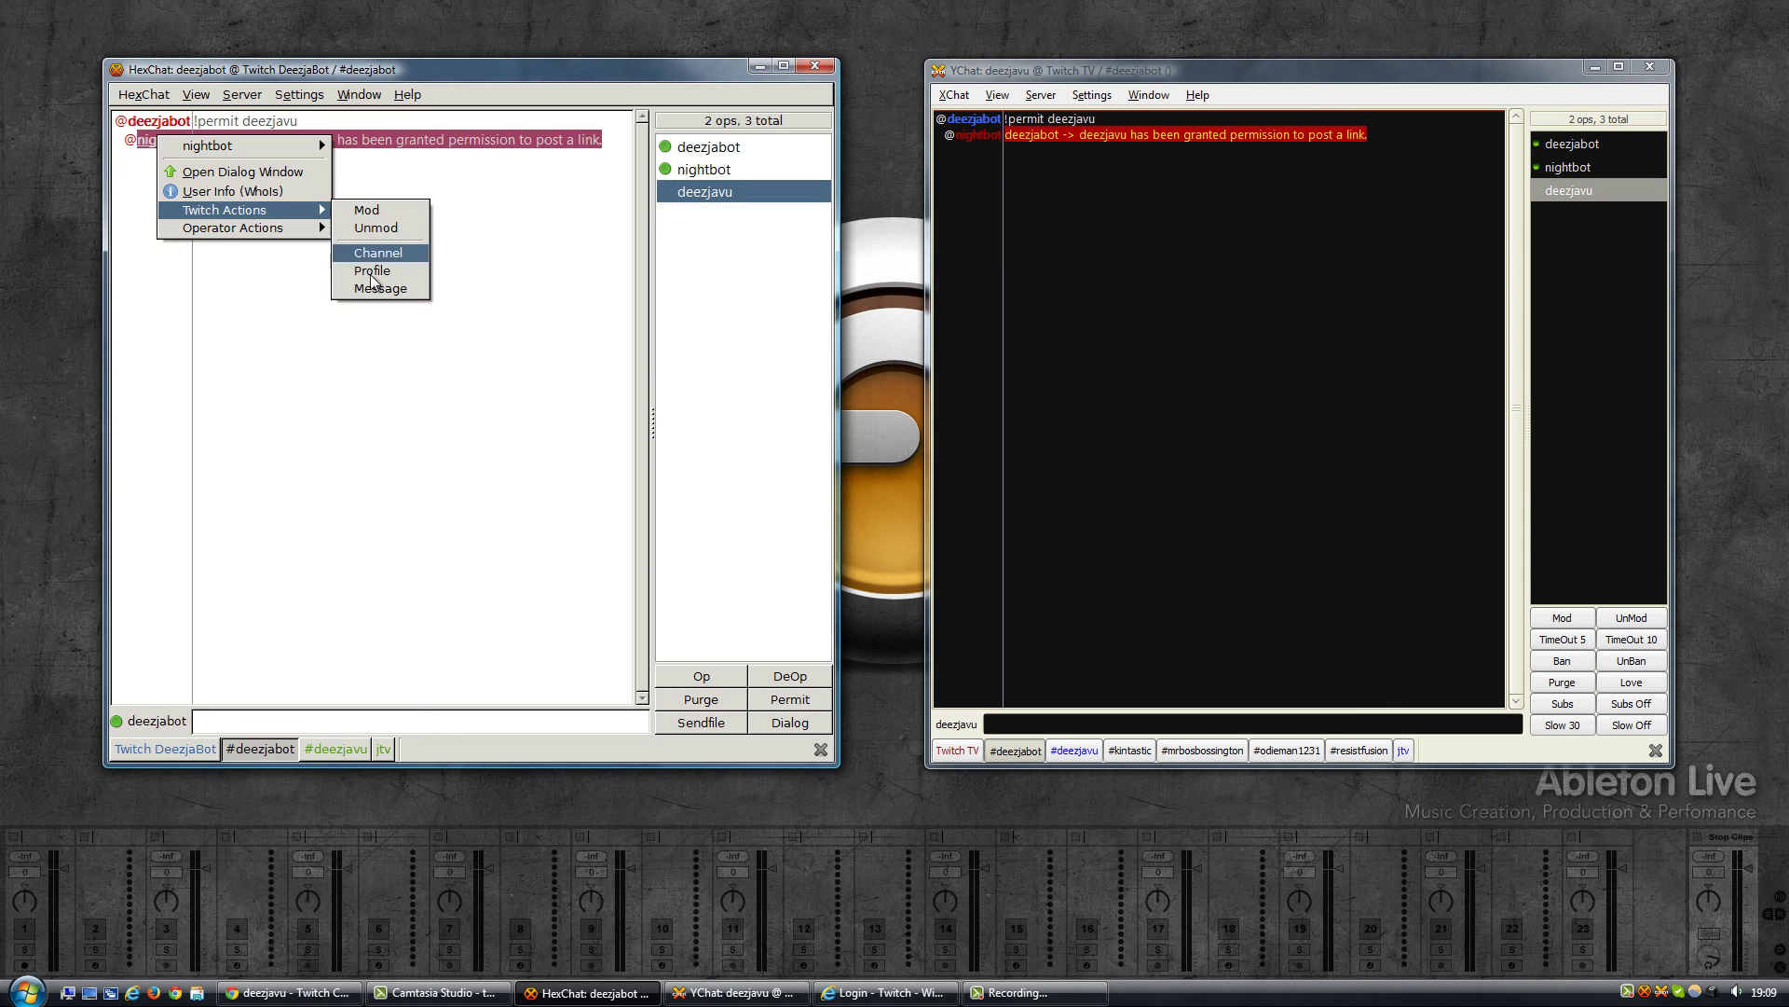
left_click(1129, 228)
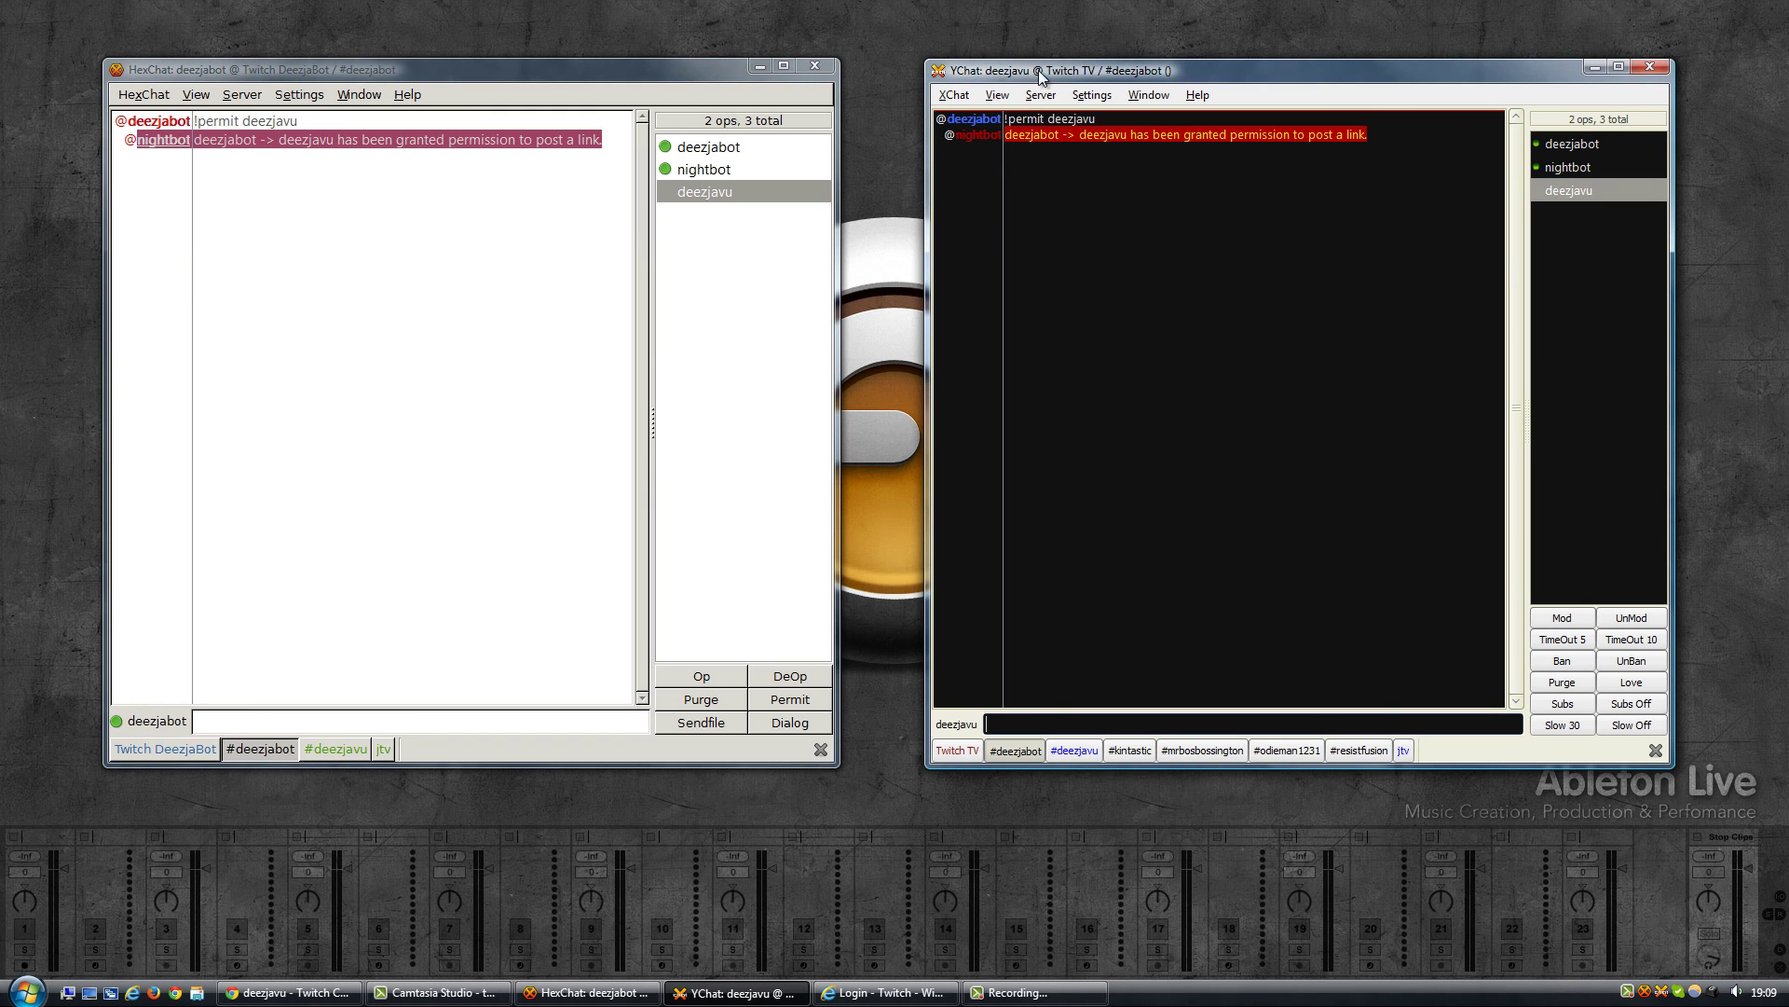
right_click(975, 136)
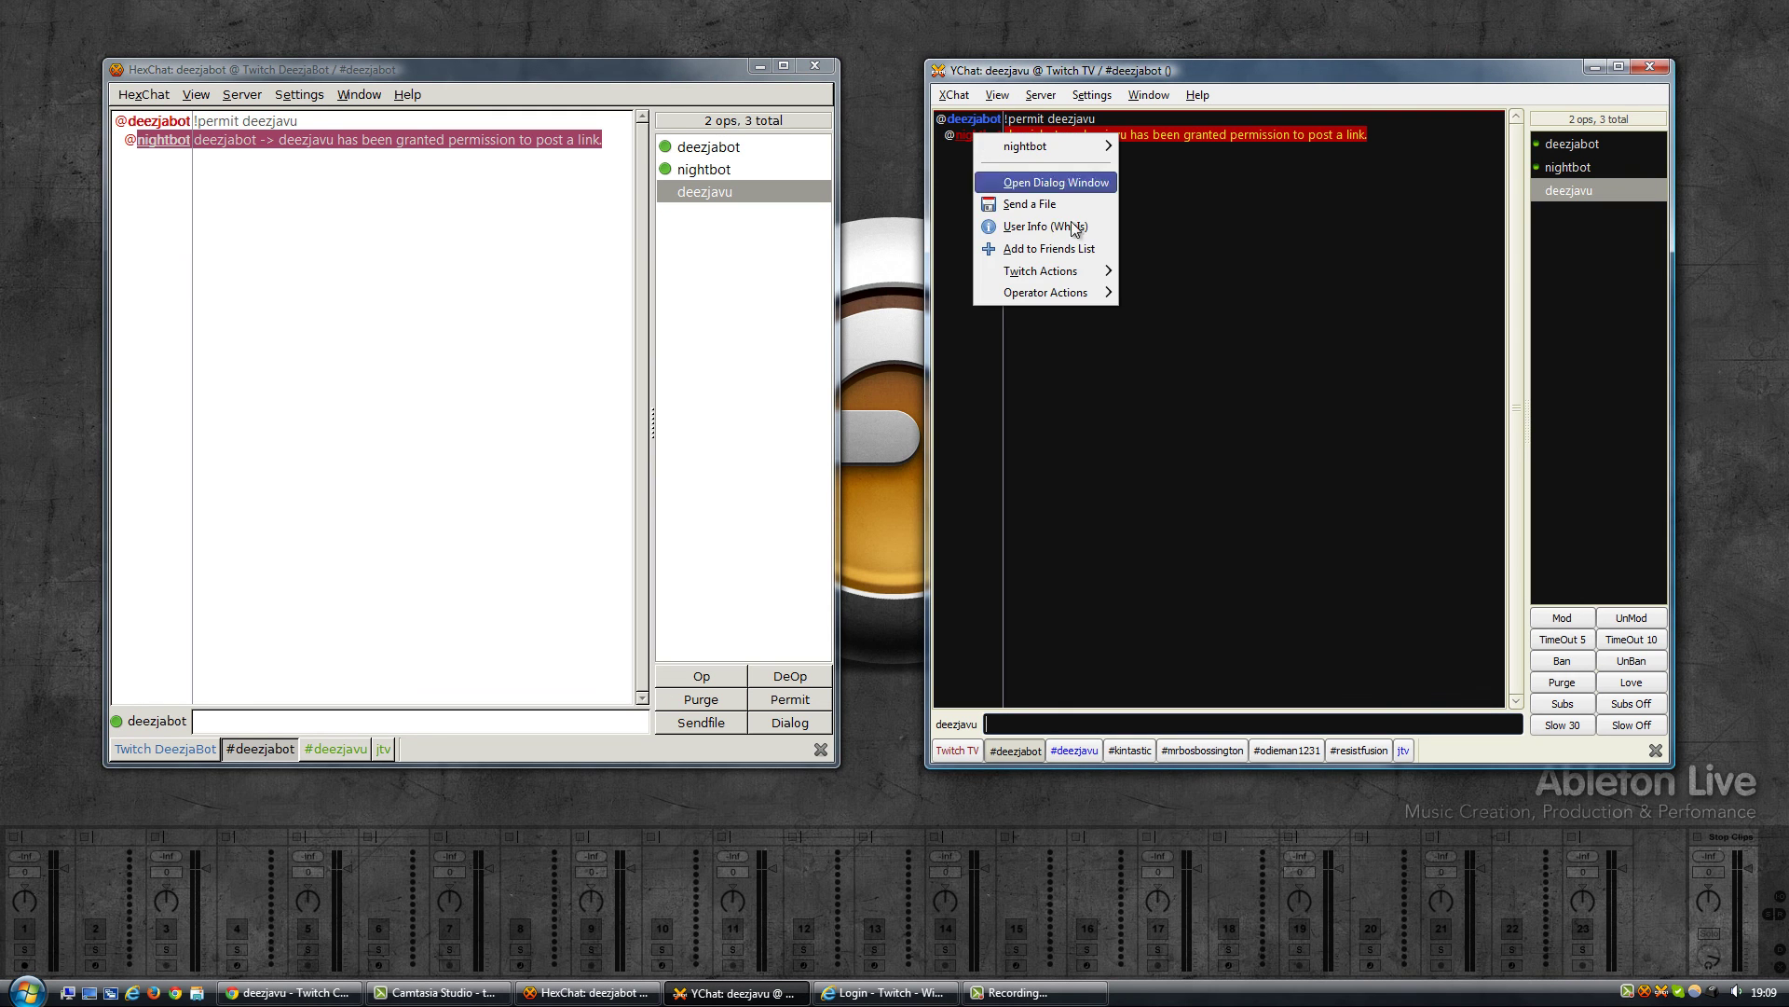
mouse_move(1072, 270)
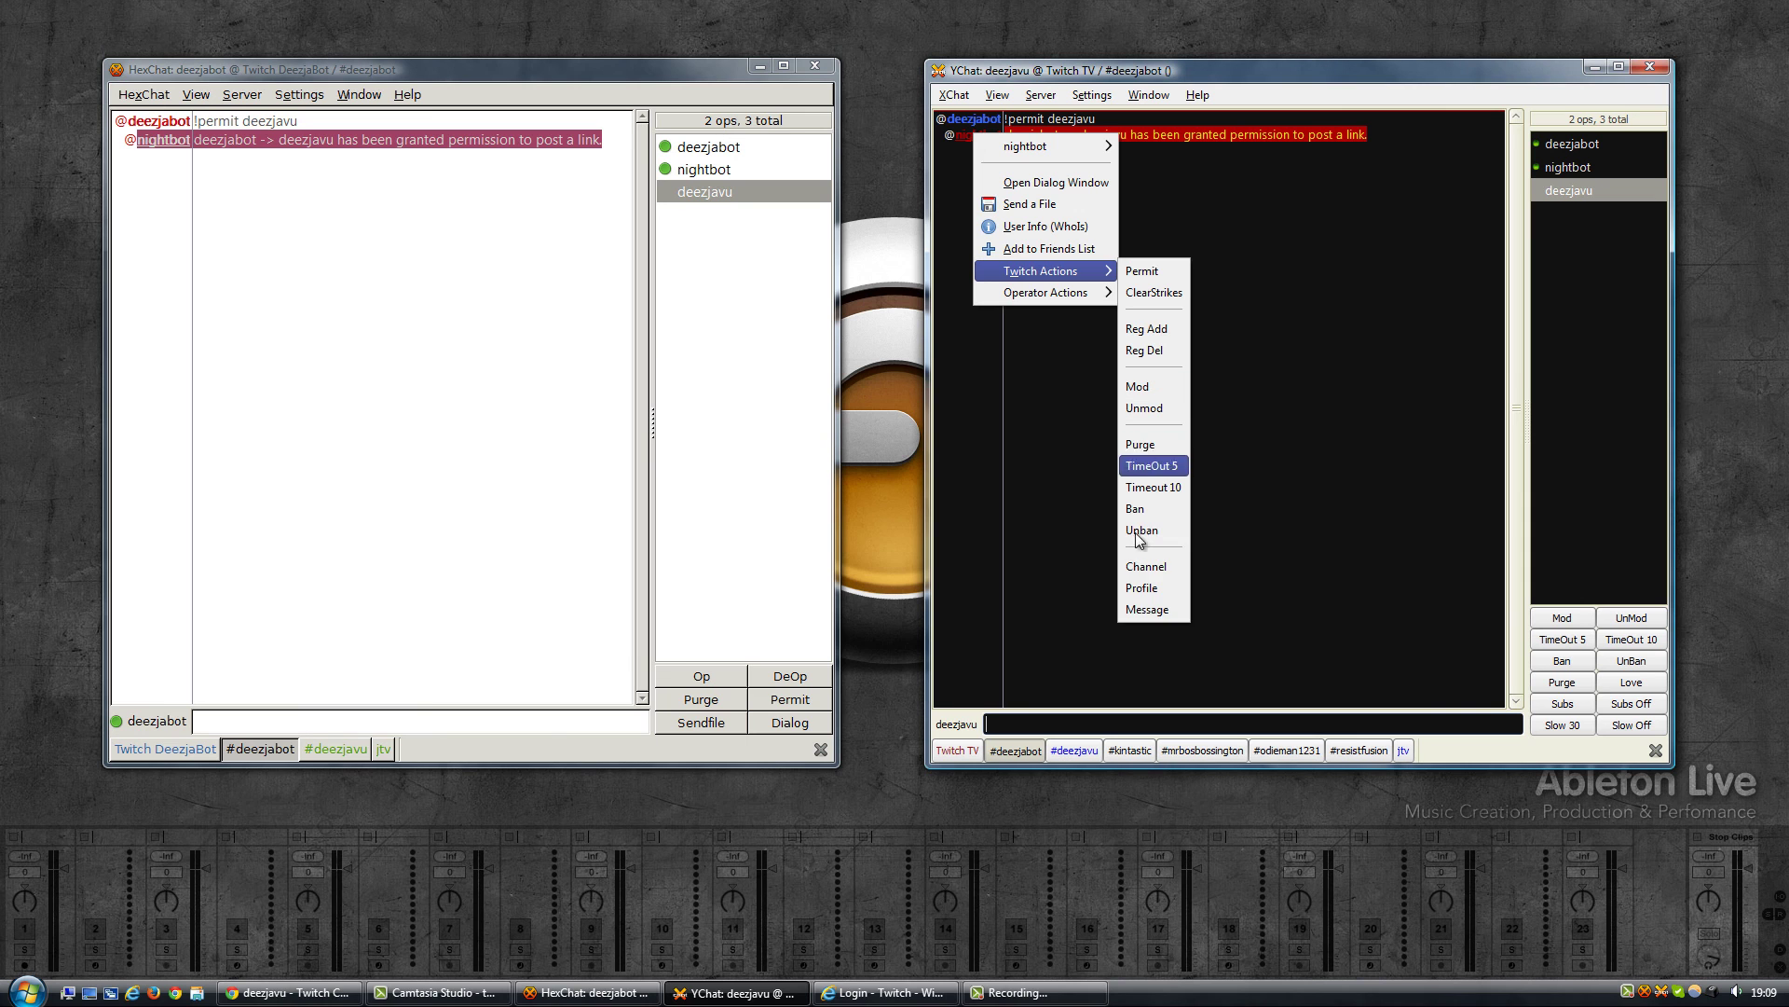
right_click(1562, 198)
right_click(1563, 192)
mouse_move(1581, 332)
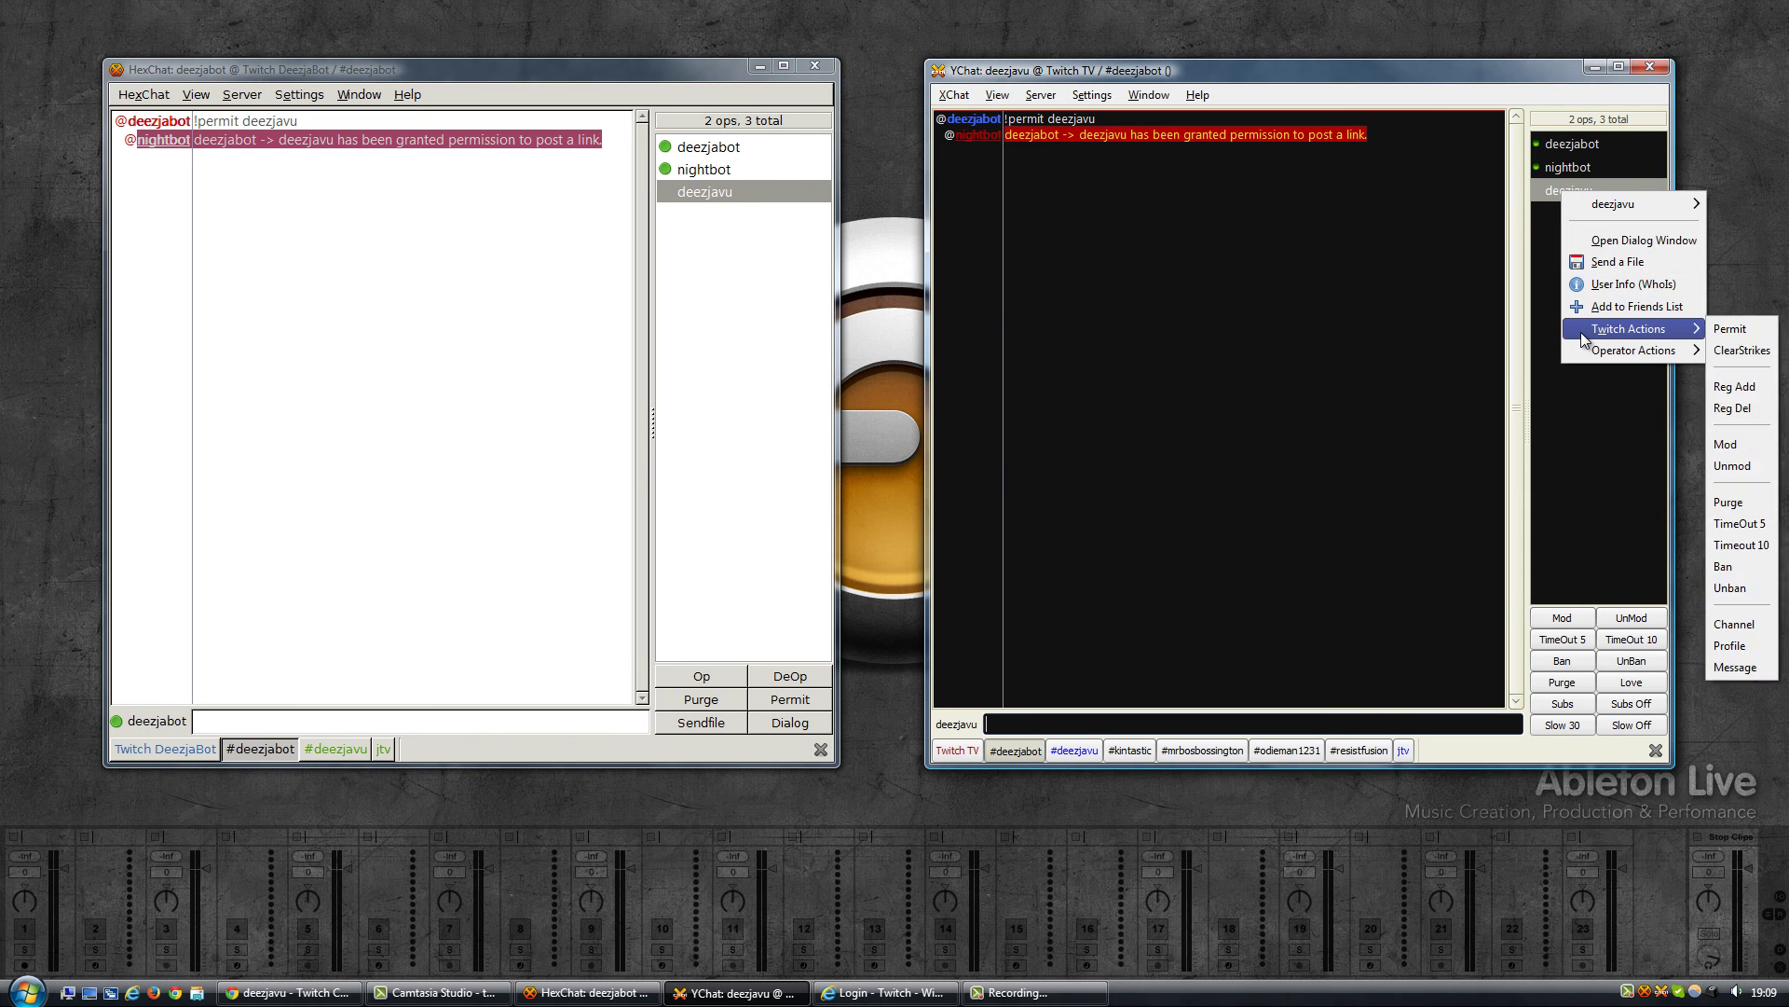
left_click(1365, 326)
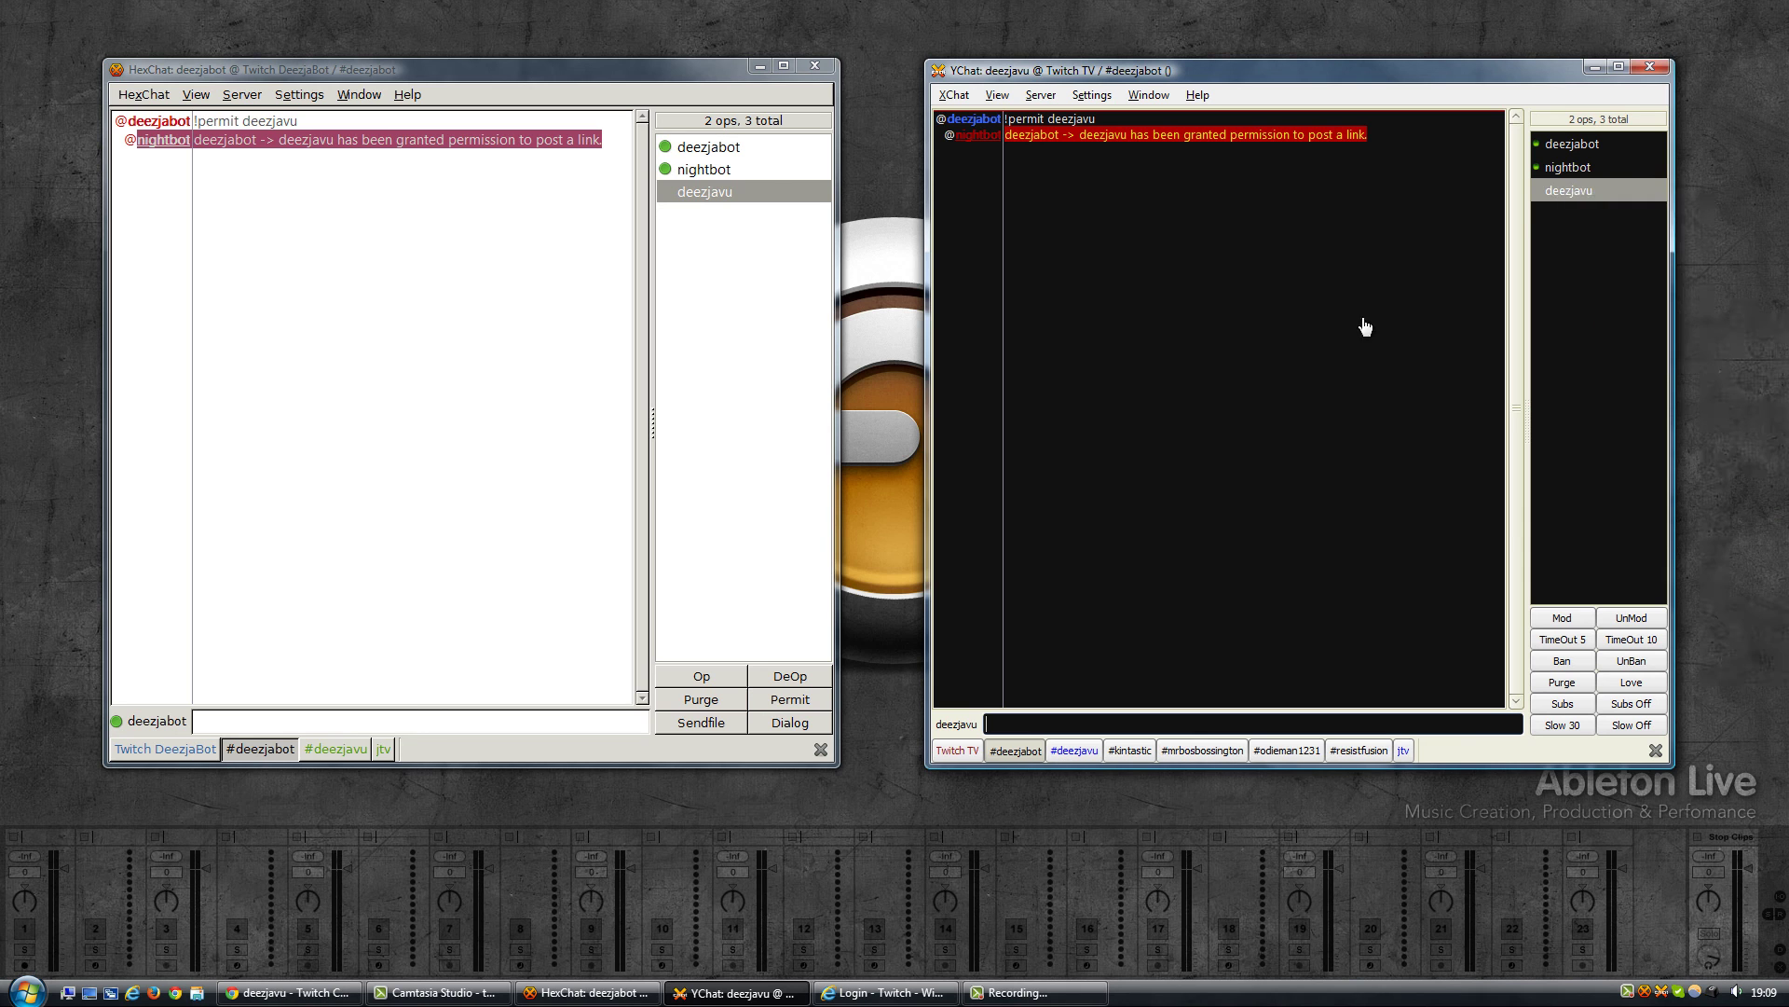
Open YChat's userlist popup menu editor and enlarge the dialog to show the full Twitch Actions block with its commands
left_click(1092, 95)
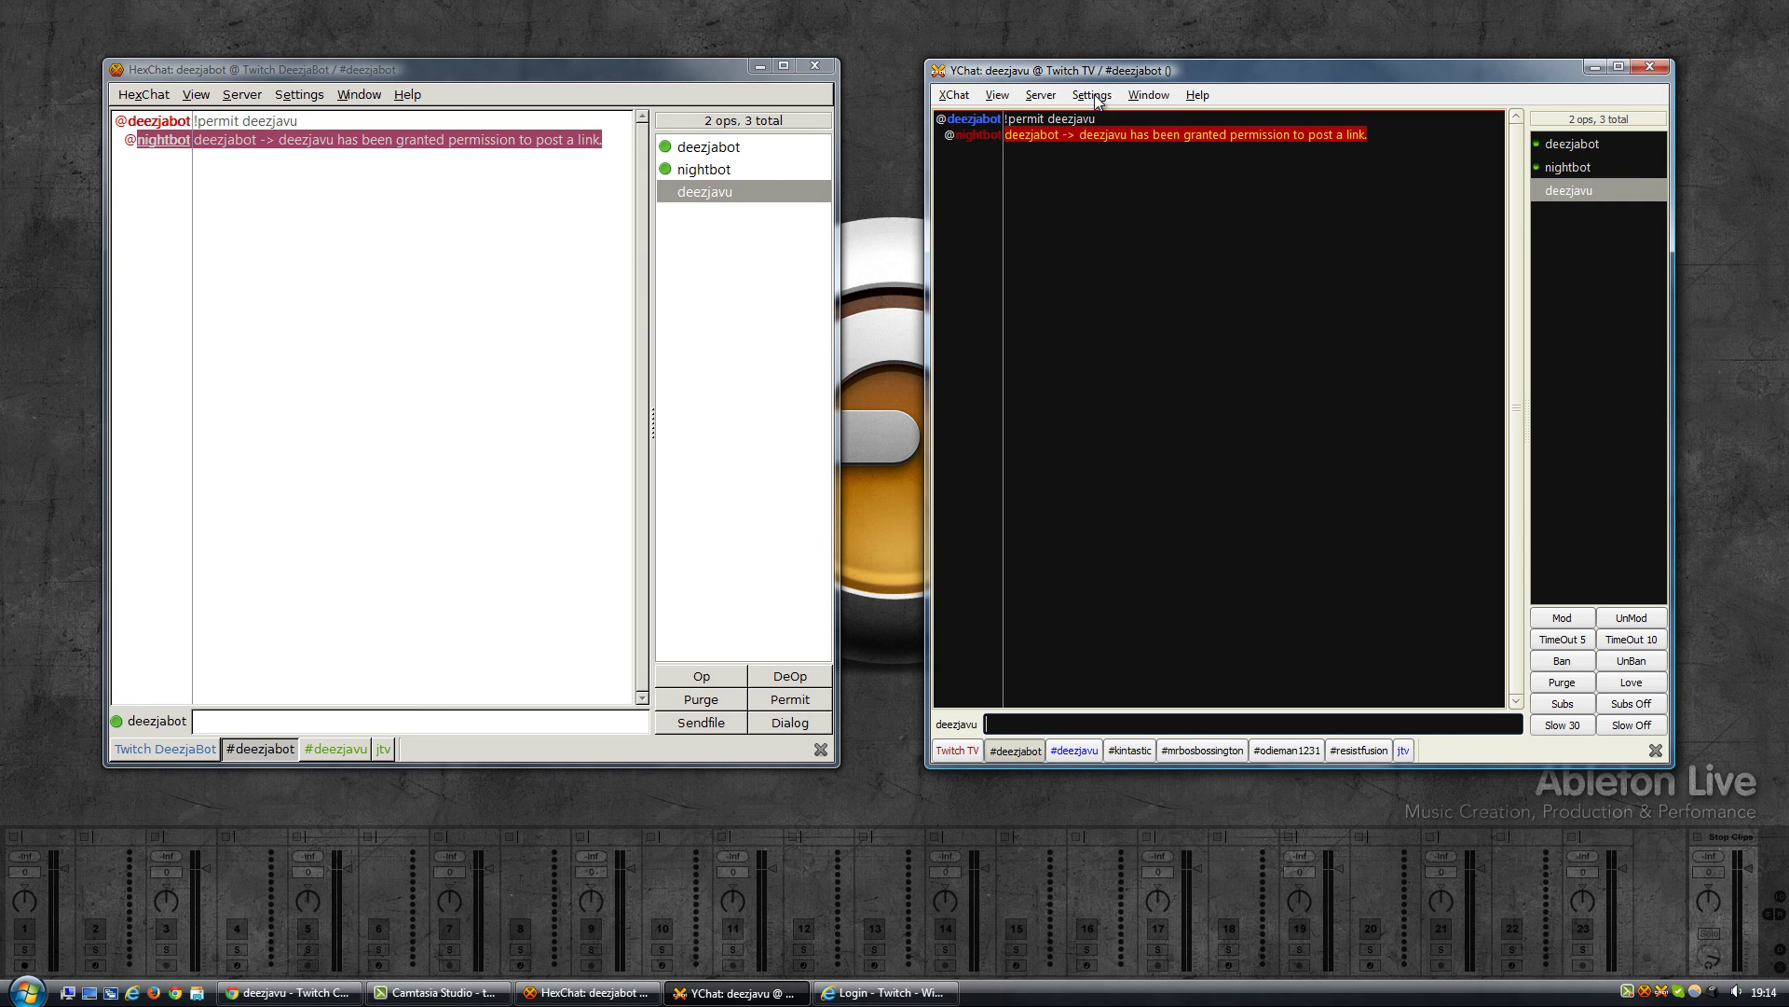
left_click(1094, 94)
mouse_move(1160, 141)
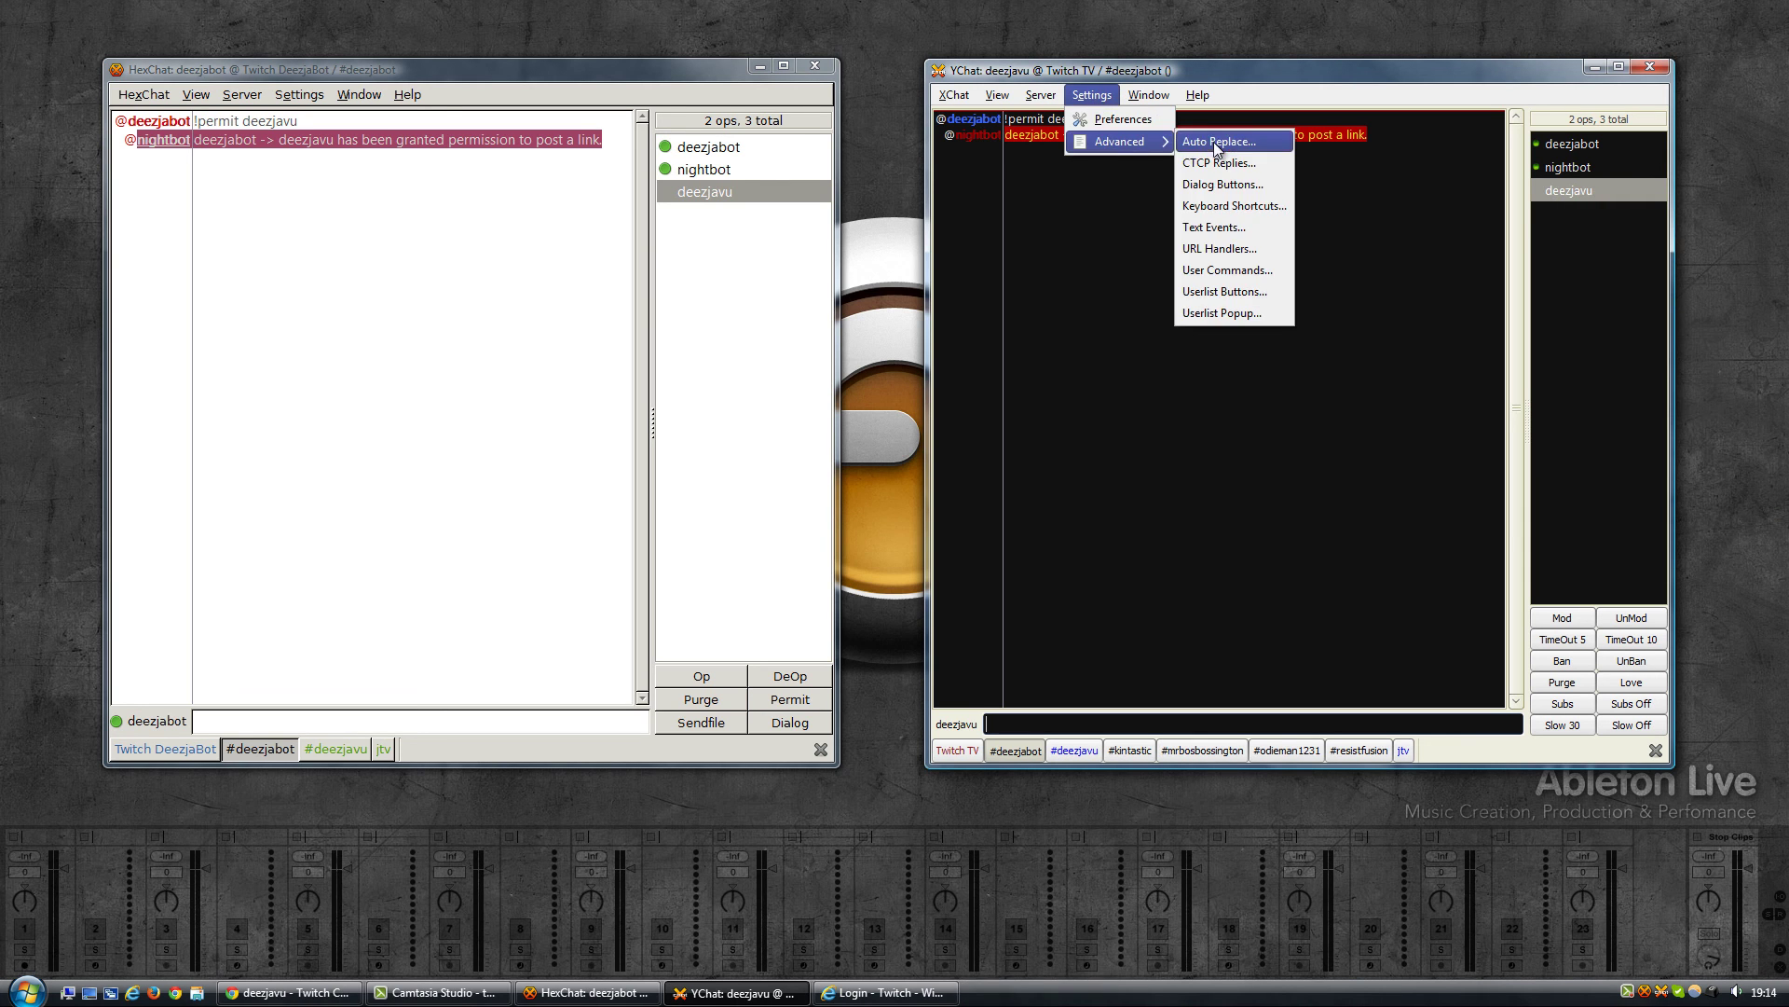
left_click(1204, 314)
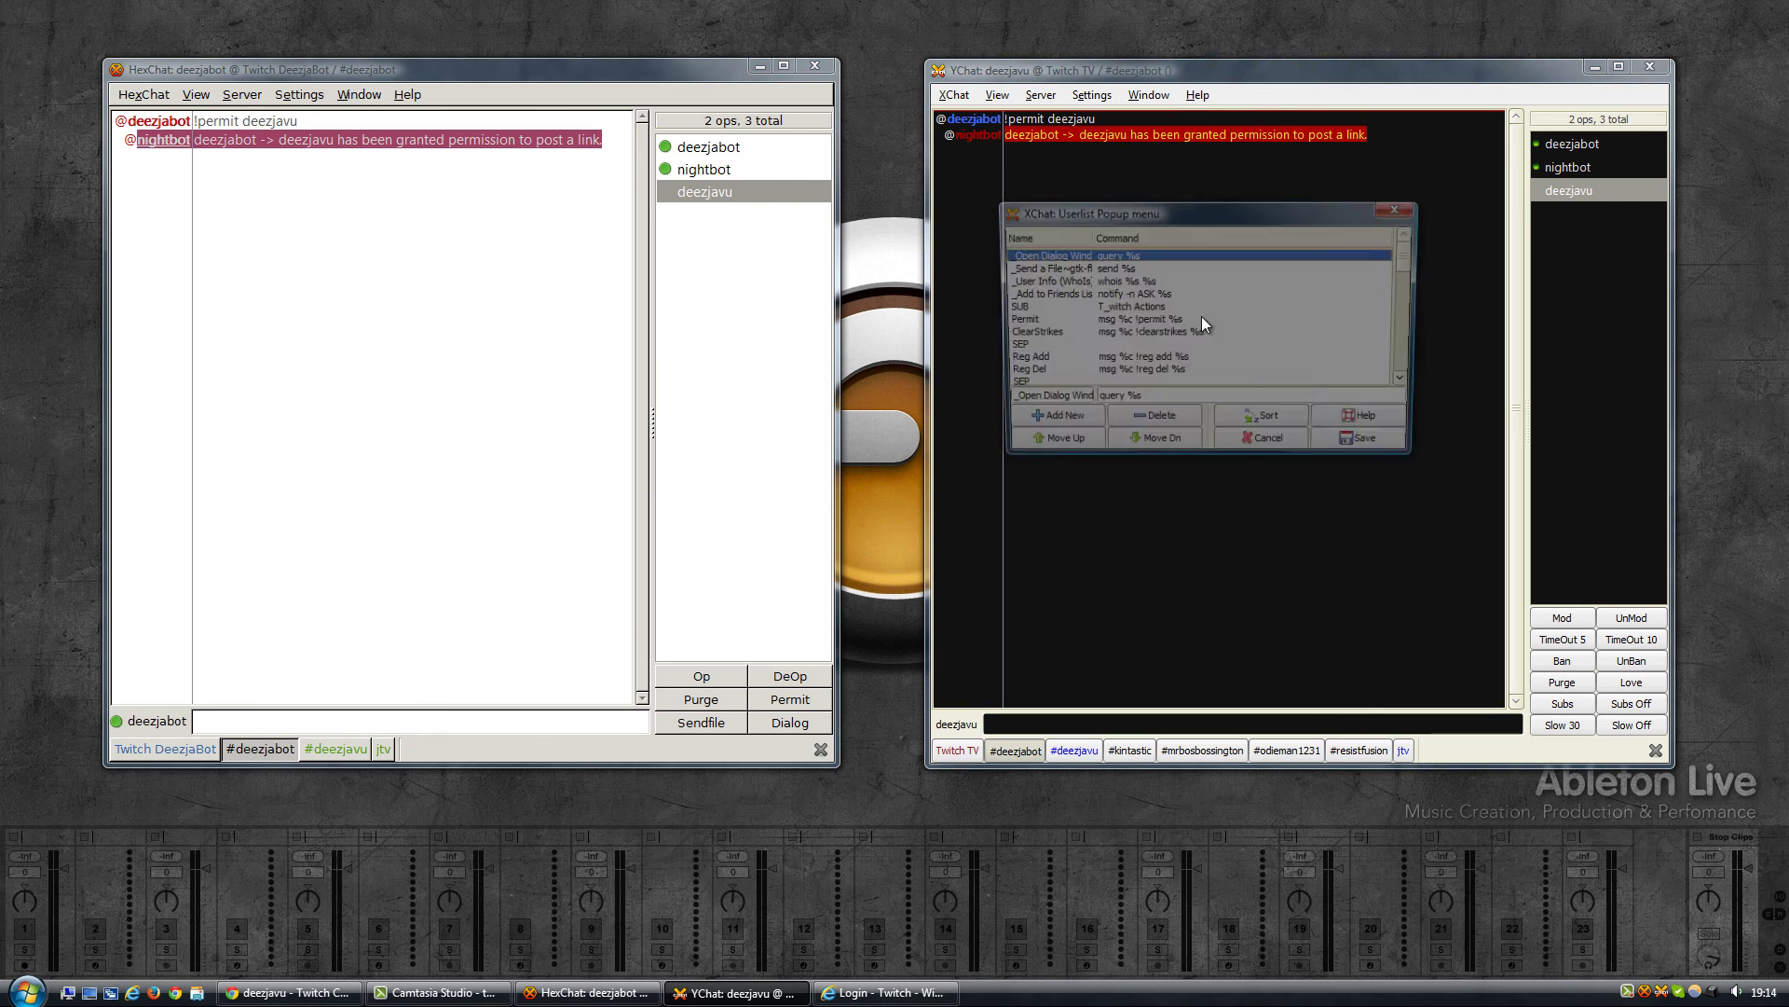
left_click_drag(1175, 207, 1146, 172)
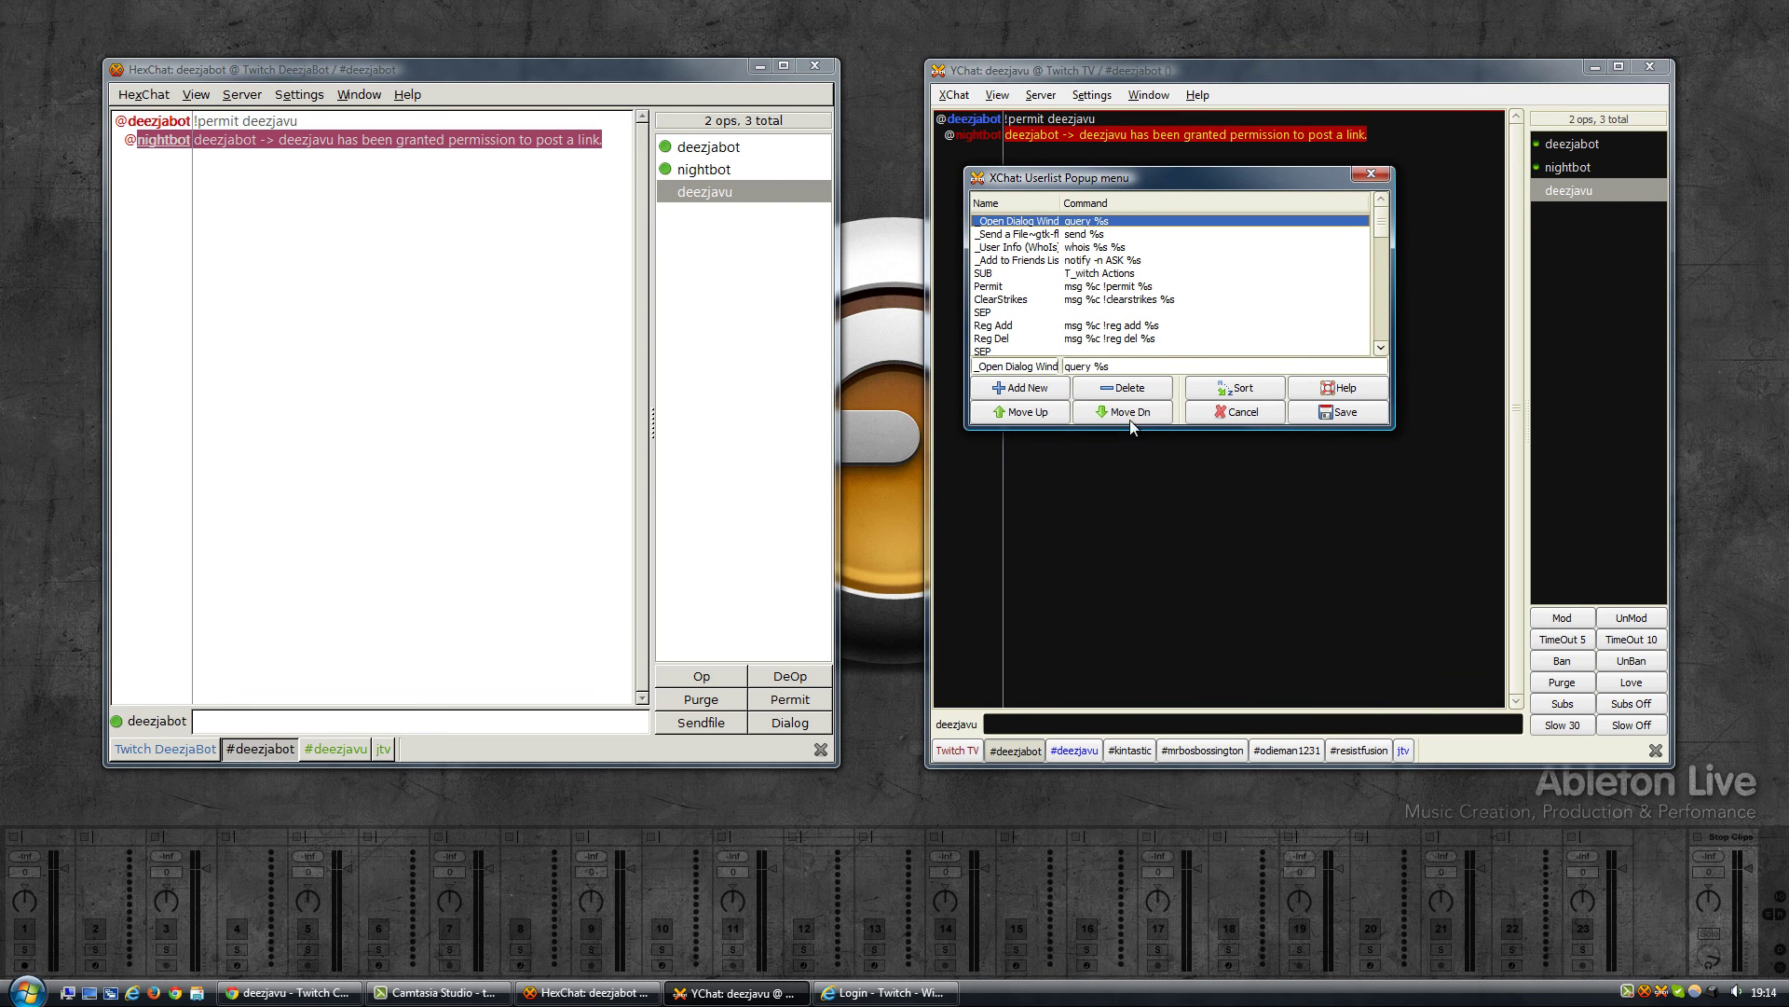
left_click_drag(1130, 427, 1127, 647)
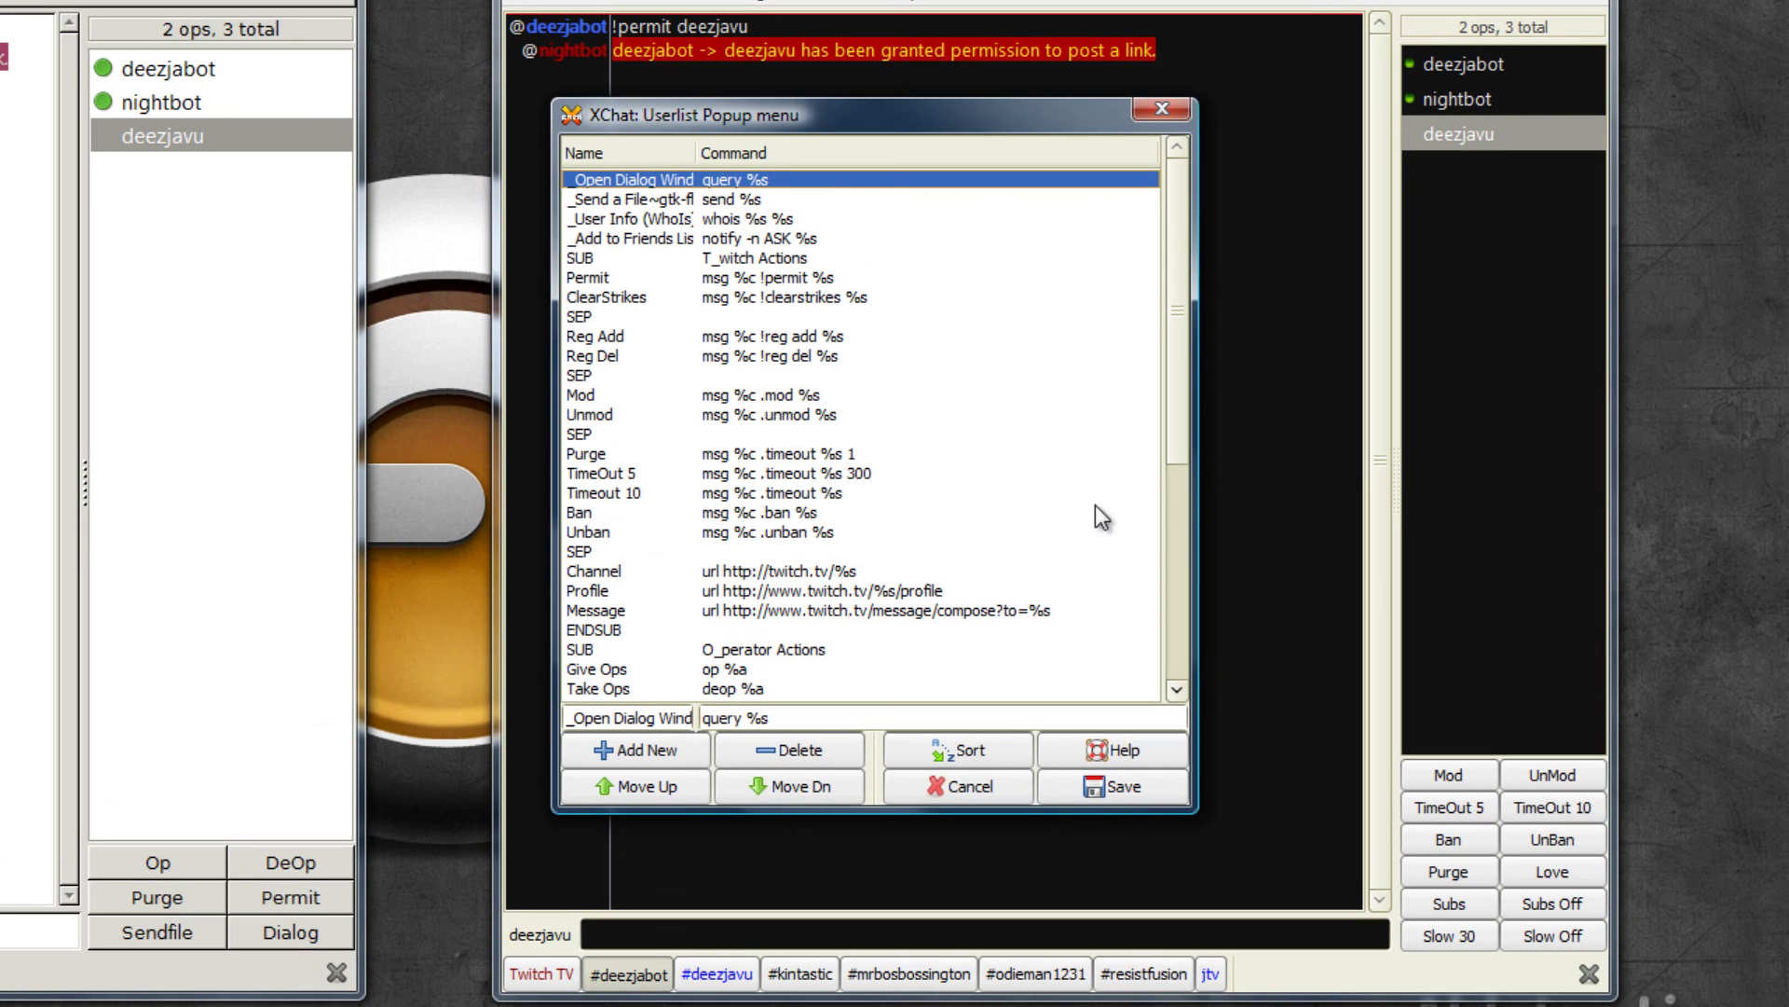
left_click_drag(1197, 489, 1253, 485)
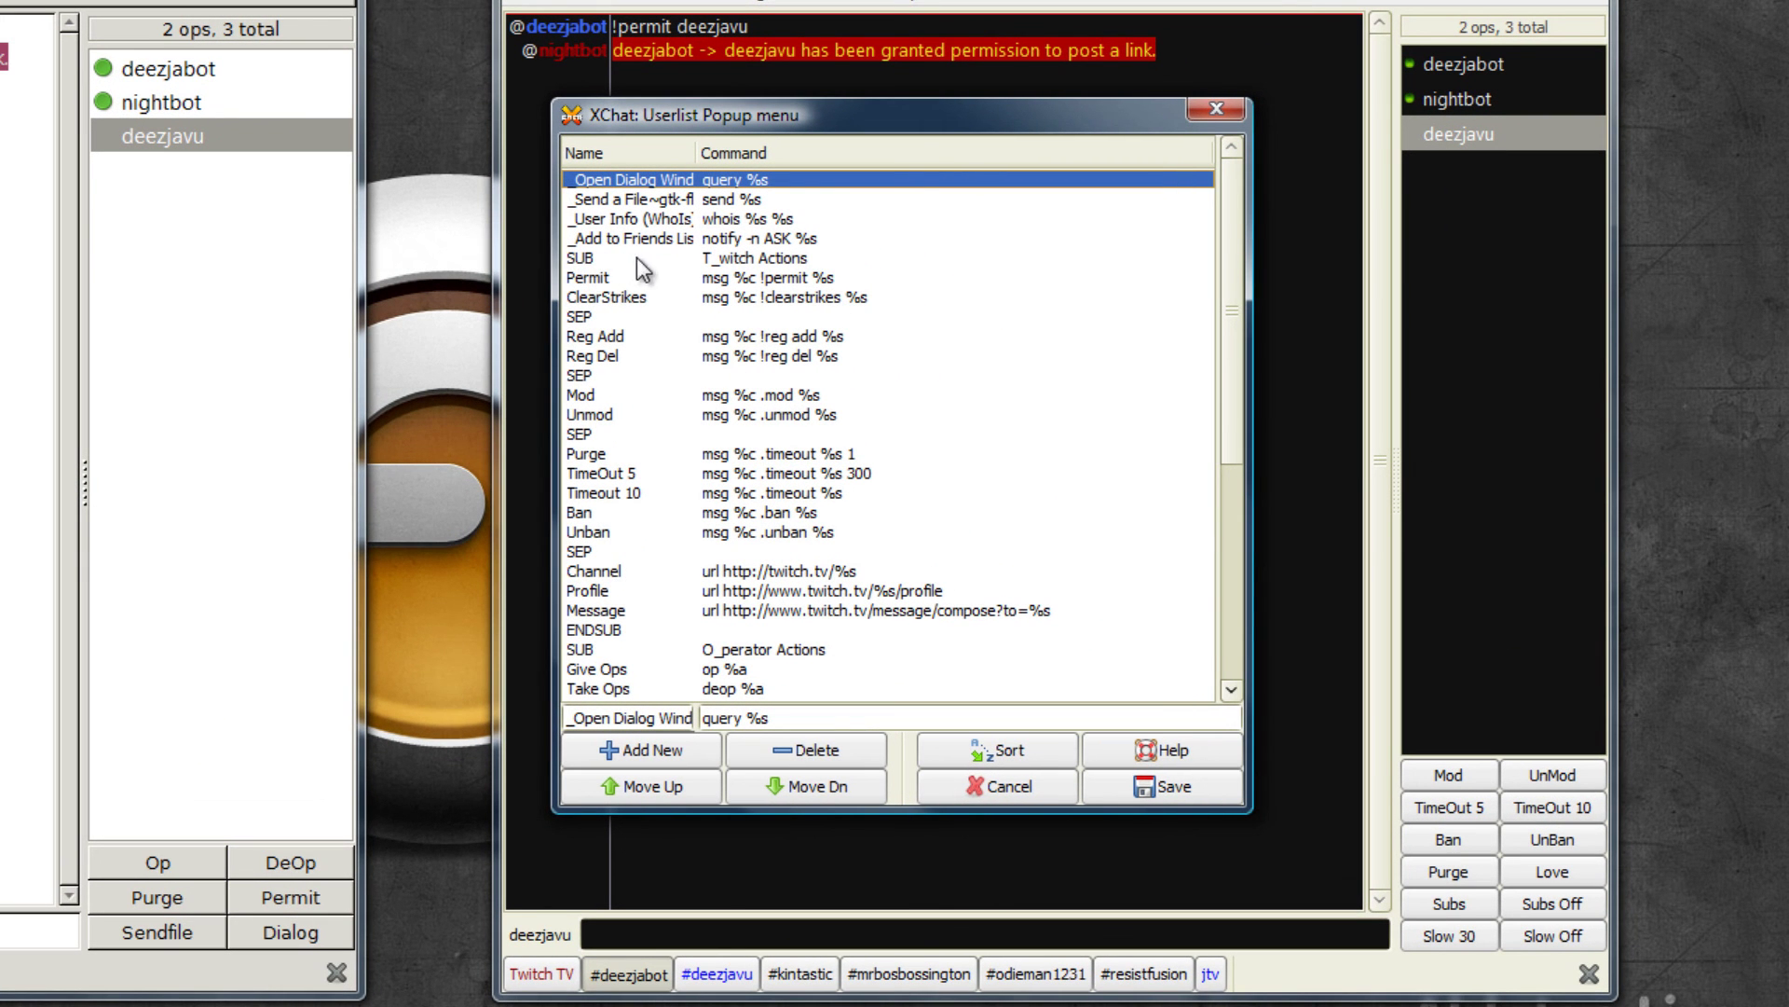
Examine the Twitch Actions submenu entries in the userlist popup list, from its SUB line through its ENDSUB line
left_click(590, 259)
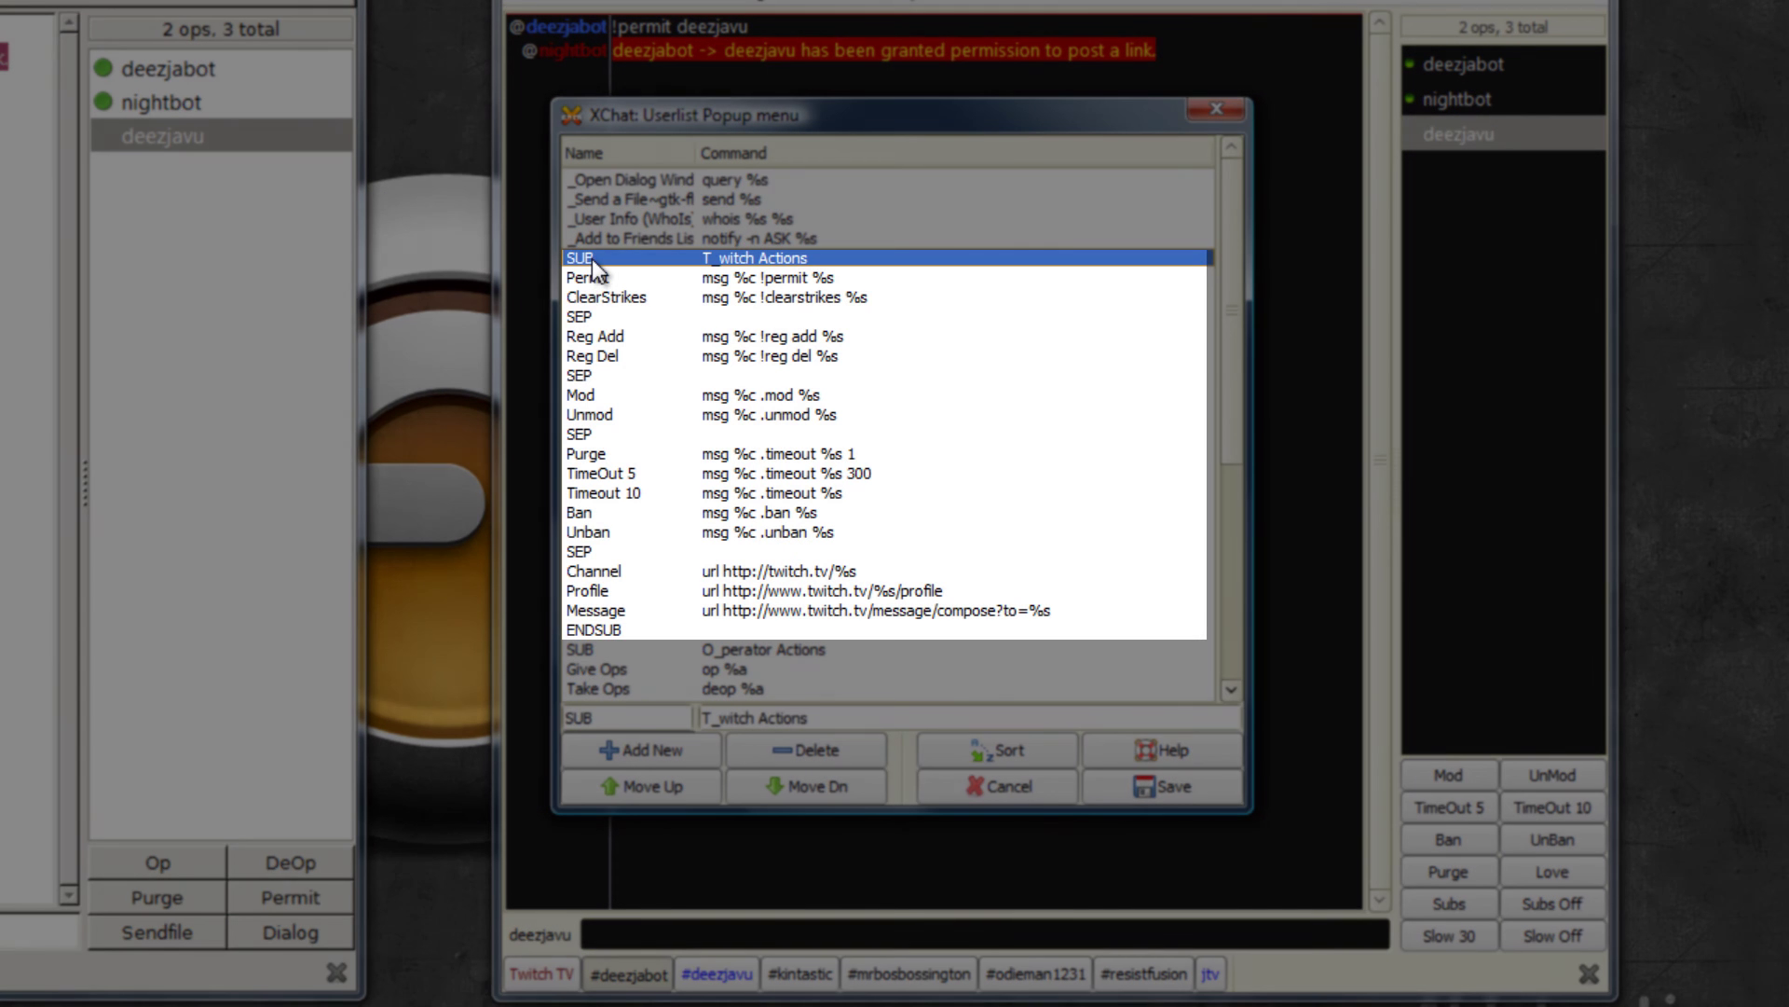
left_click(601, 631)
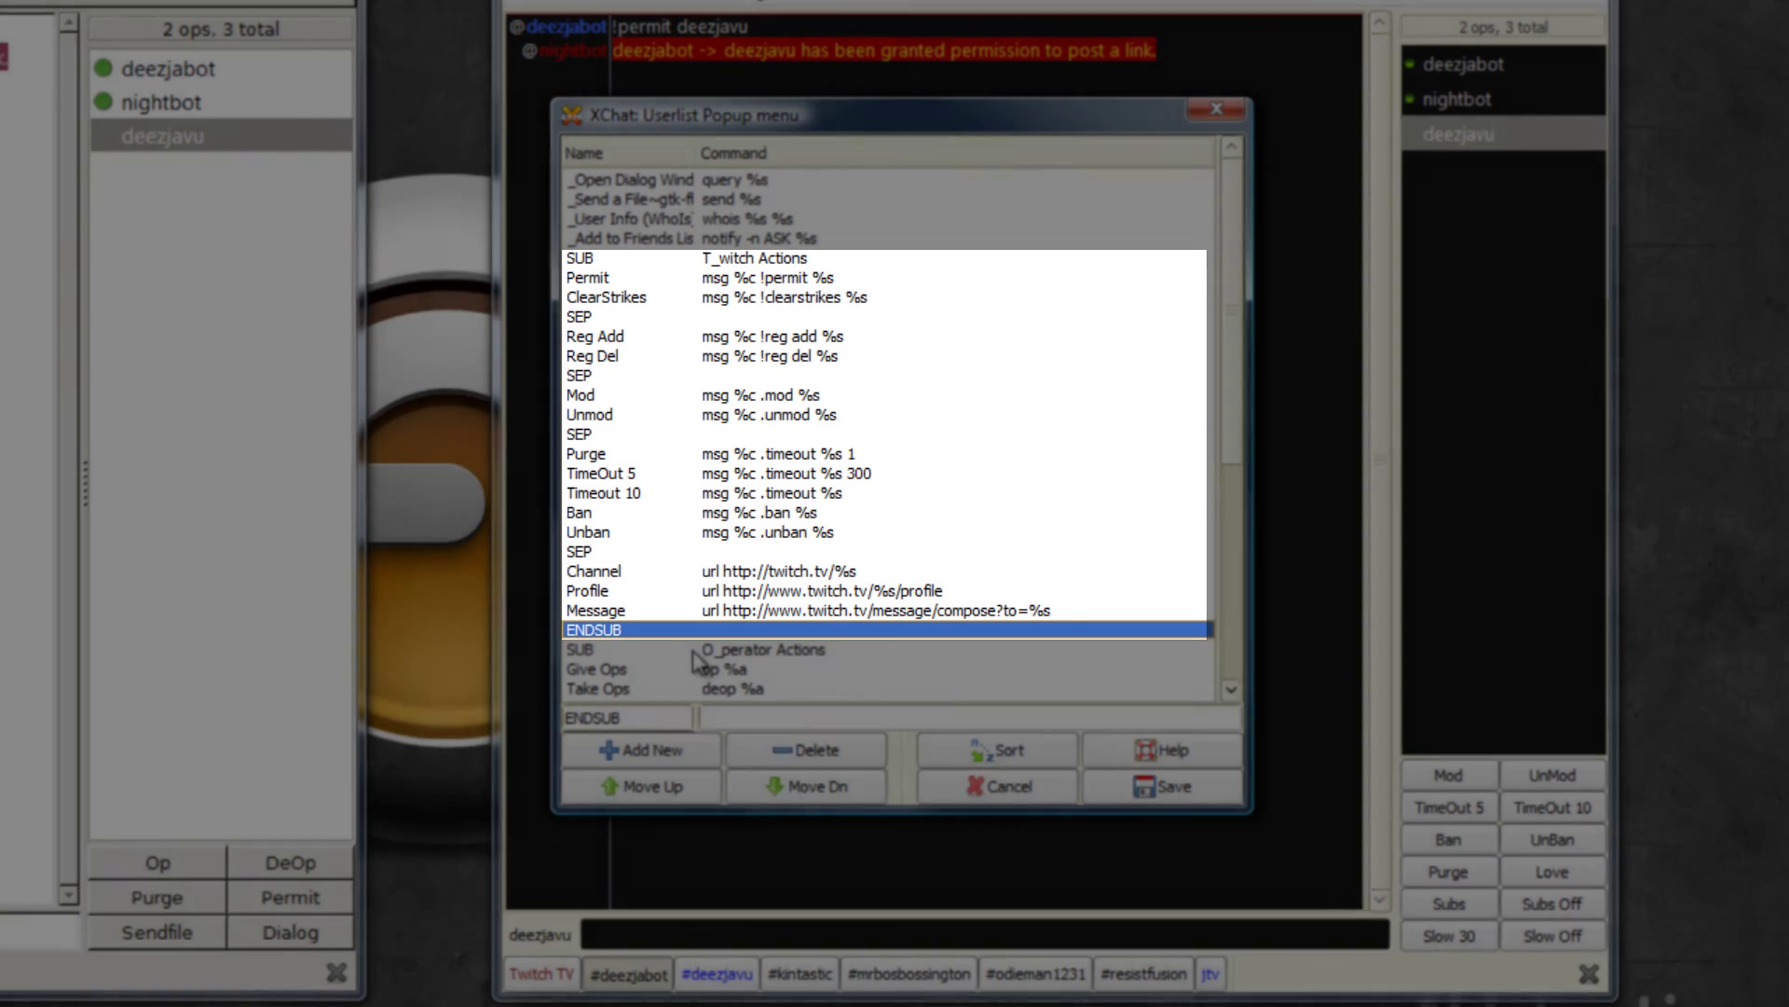
key("ctrl+alt+Right")
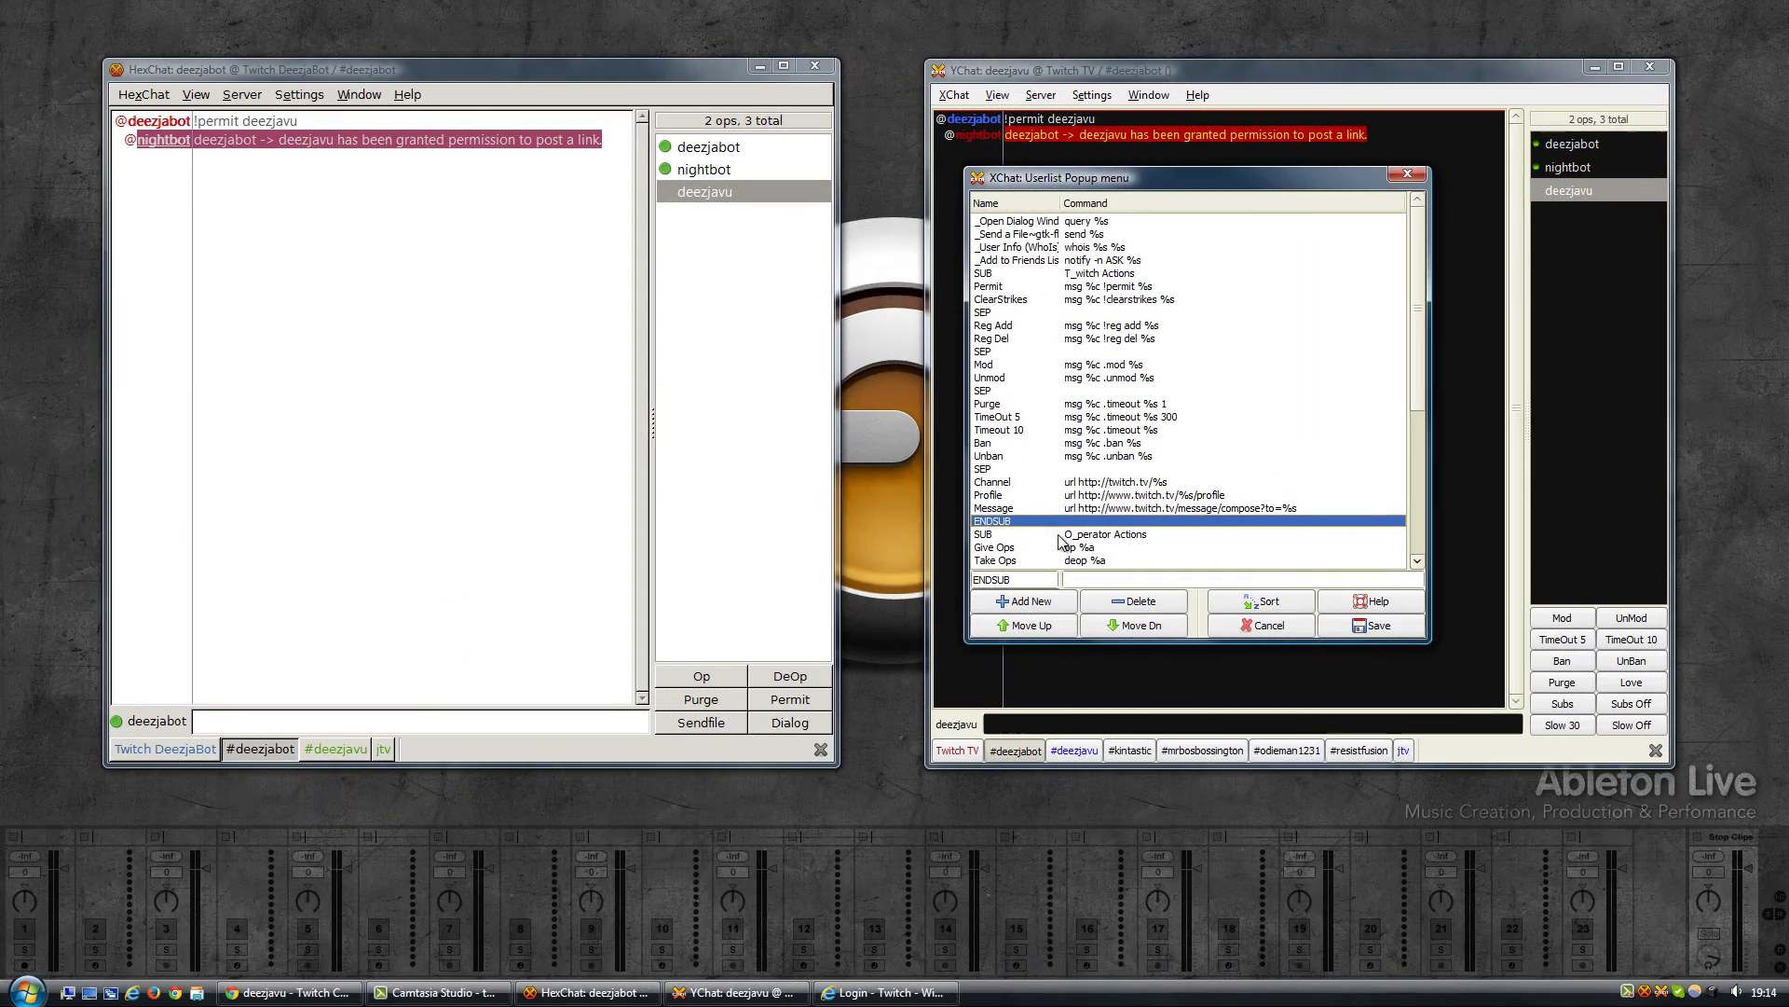